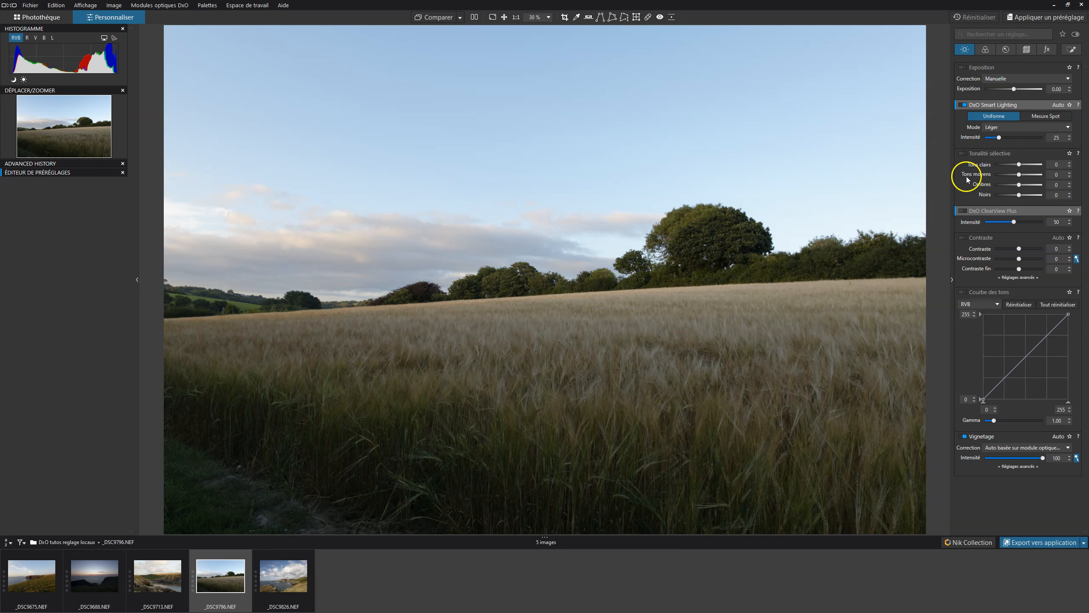
Step: Open the local adjustments and look through the available masking tools
left_click(1074, 50)
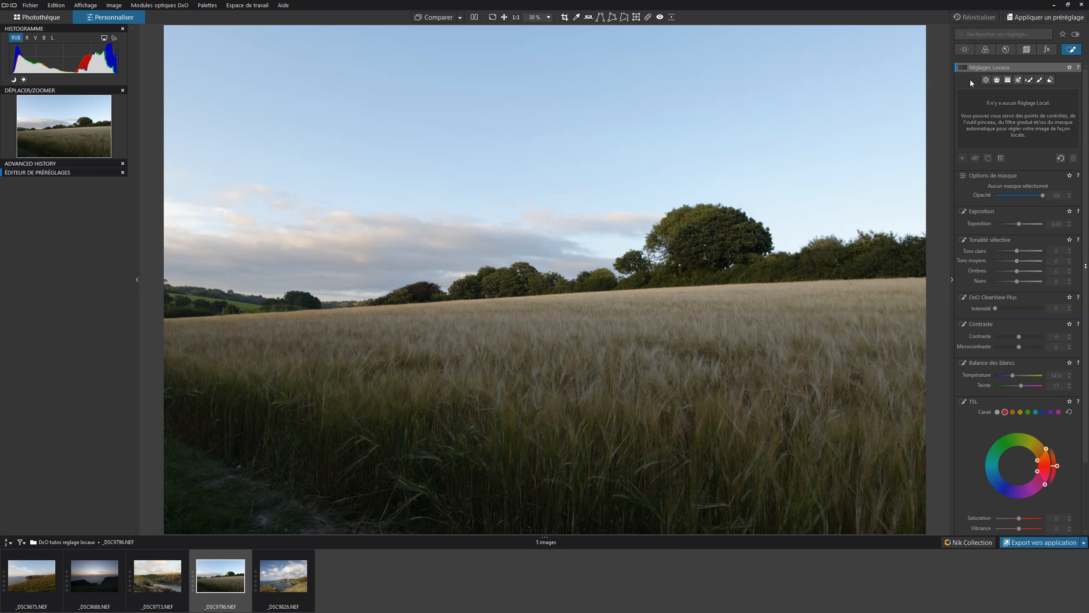
left_click(986, 81)
left_click(997, 81)
left_click(1008, 81)
left_click(1031, 83)
left_click(1039, 82)
left_click(1051, 81)
left_click(1018, 81)
left_click(971, 117)
Step: Place a control point in the middle of the wheat field and enlarge its circle until it reaches past the large tree
left_click(985, 80)
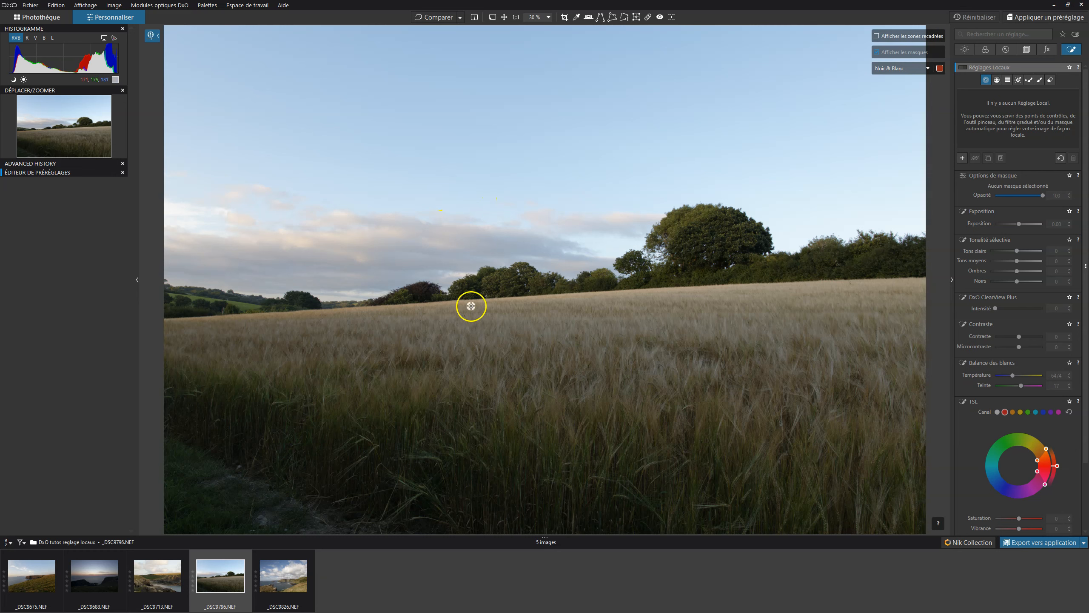
left_click(595, 325)
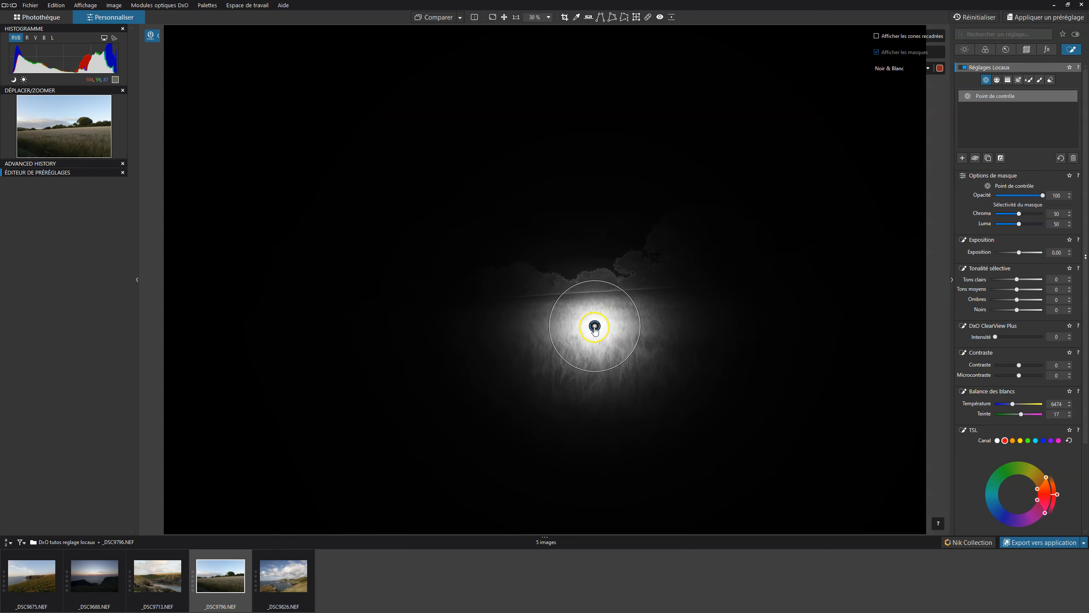
left_click(595, 328)
left_click_drag(641, 331, 777, 343)
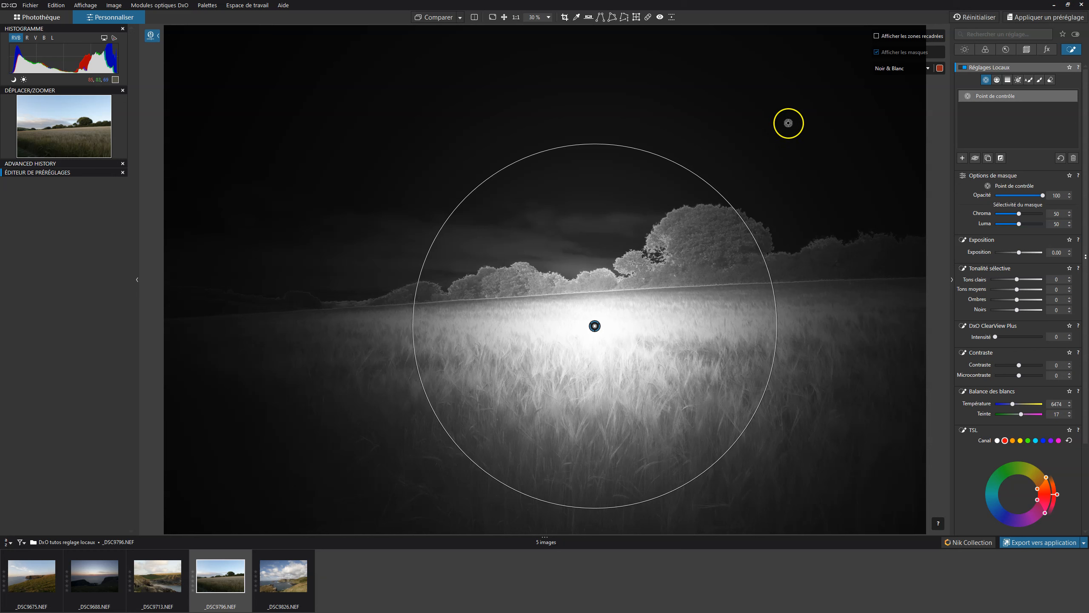
Step: Switch the mask display to Masque de couleur and open its overlay colour settings in HSL mode
left_click(922, 71)
left_click(902, 82)
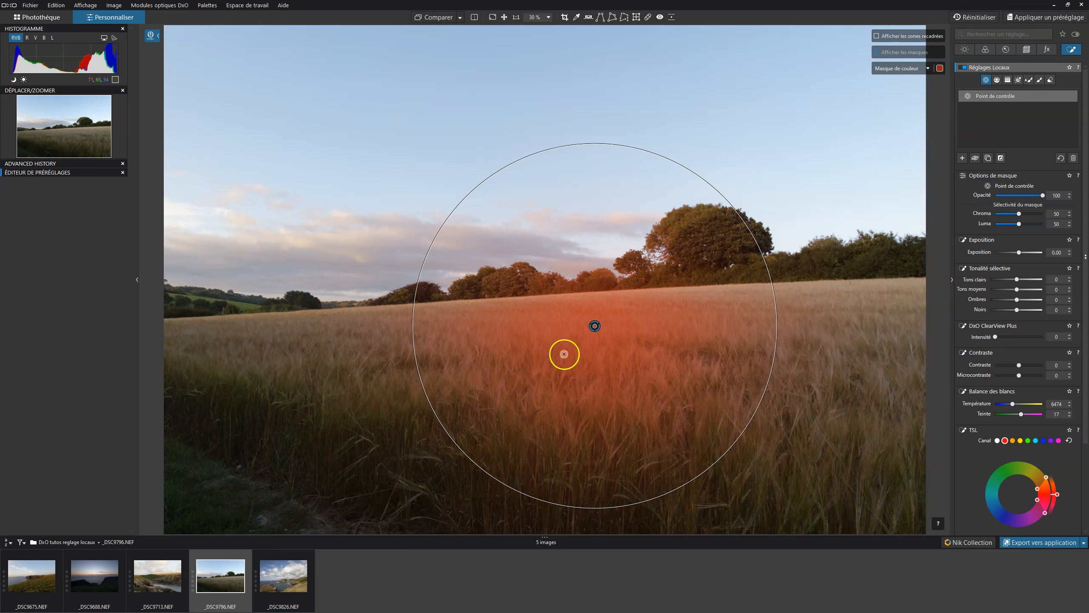
left_click(940, 69)
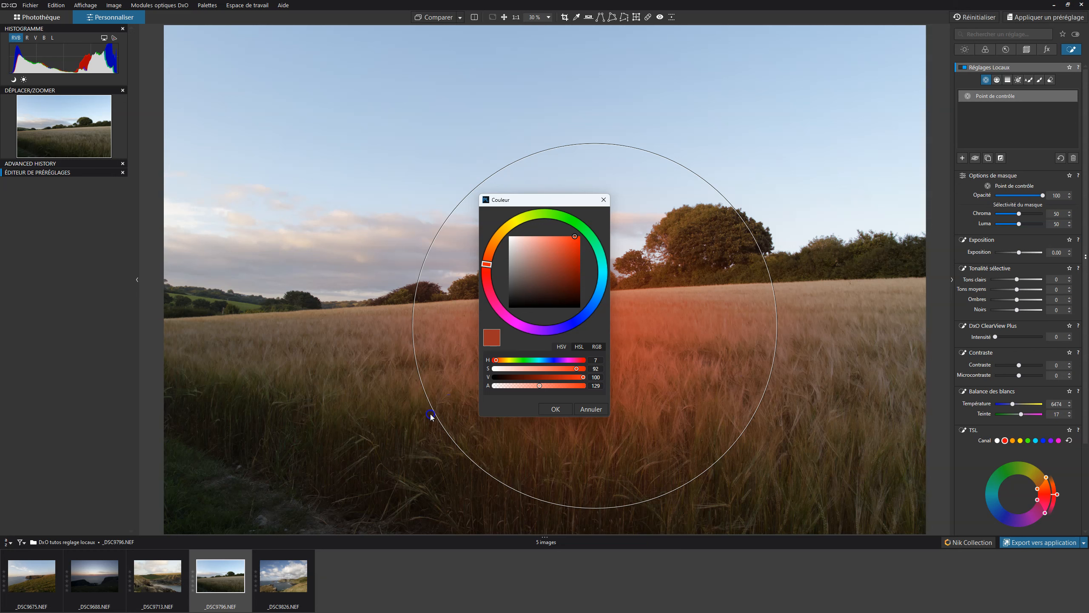
left_click(481, 445)
left_click(579, 347)
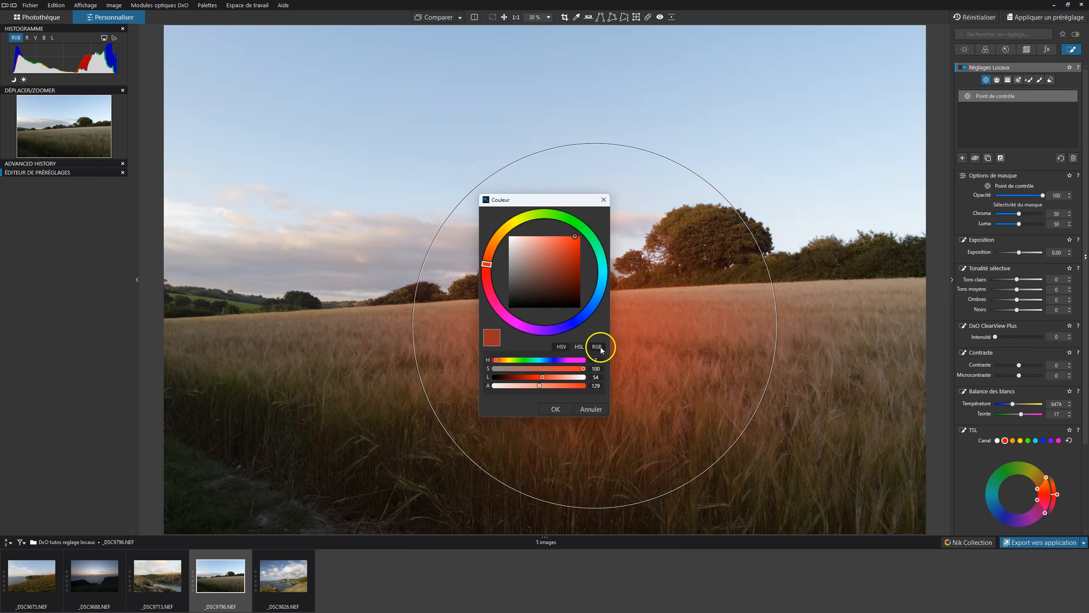
left_click(600, 348)
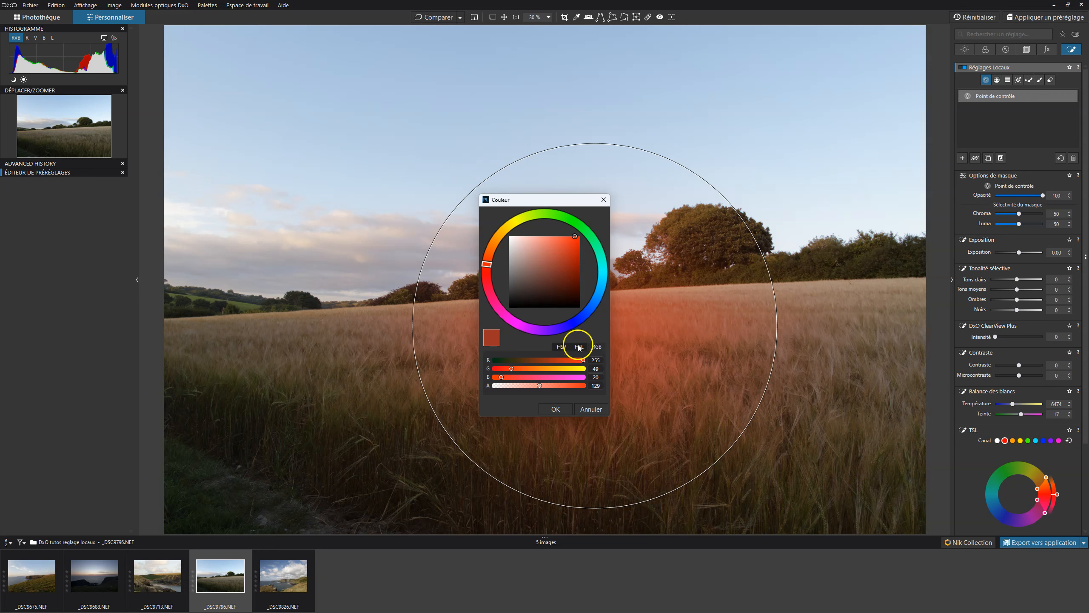
left_click(579, 347)
left_click(543, 377)
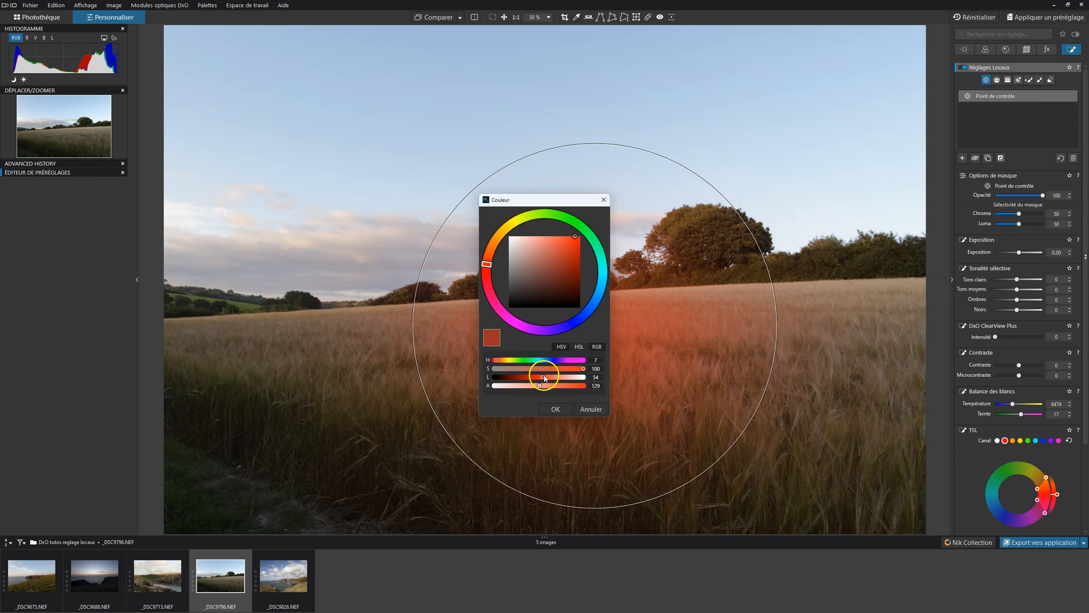
Step: Change the mask overlay colour to green with hue 112, saturation 50, lightness 43 and alpha 41
mouse_move(542, 376)
left_mouse_down()
mouse_move(558, 375)
mouse_move(516, 368)
mouse_move(575, 373)
mouse_move(518, 375)
mouse_move(551, 374)
mouse_move(537, 377)
left_mouse_up()
left_click(490, 275)
mouse_move(490, 275)
left_mouse_down()
mouse_move(512, 223)
mouse_move(488, 281)
mouse_move(580, 206)
mouse_move(521, 217)
mouse_move(590, 225)
mouse_move(561, 216)
mouse_move(578, 222)
left_mouse_up()
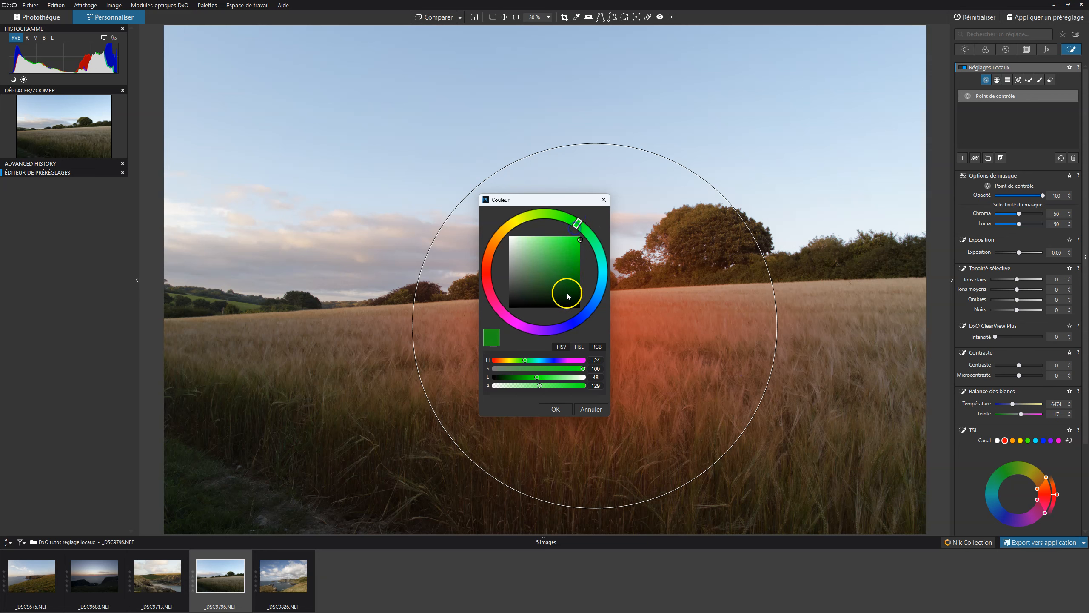
mouse_move(537, 376)
left_mouse_down()
mouse_move(583, 369)
mouse_move(529, 369)
mouse_move(596, 365)
left_mouse_up()
mouse_move(526, 361)
left_mouse_down()
mouse_move(536, 363)
mouse_move(511, 357)
mouse_move(522, 356)
left_mouse_up()
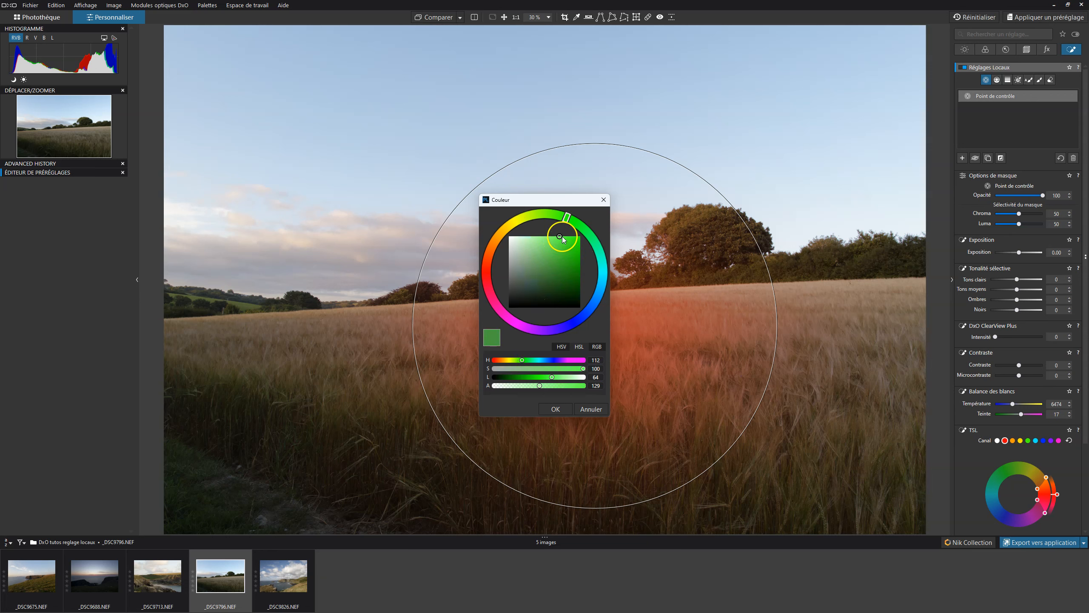
mouse_move(560, 235)
left_mouse_down()
mouse_move(540, 270)
mouse_move(578, 264)
mouse_move(531, 272)
mouse_move(531, 254)
mouse_move(577, 246)
mouse_move(562, 268)
mouse_move(572, 250)
mouse_move(528, 258)
mouse_move(549, 262)
mouse_move(559, 248)
mouse_move(538, 269)
mouse_move(577, 252)
mouse_move(539, 267)
mouse_move(557, 262)
left_mouse_up()
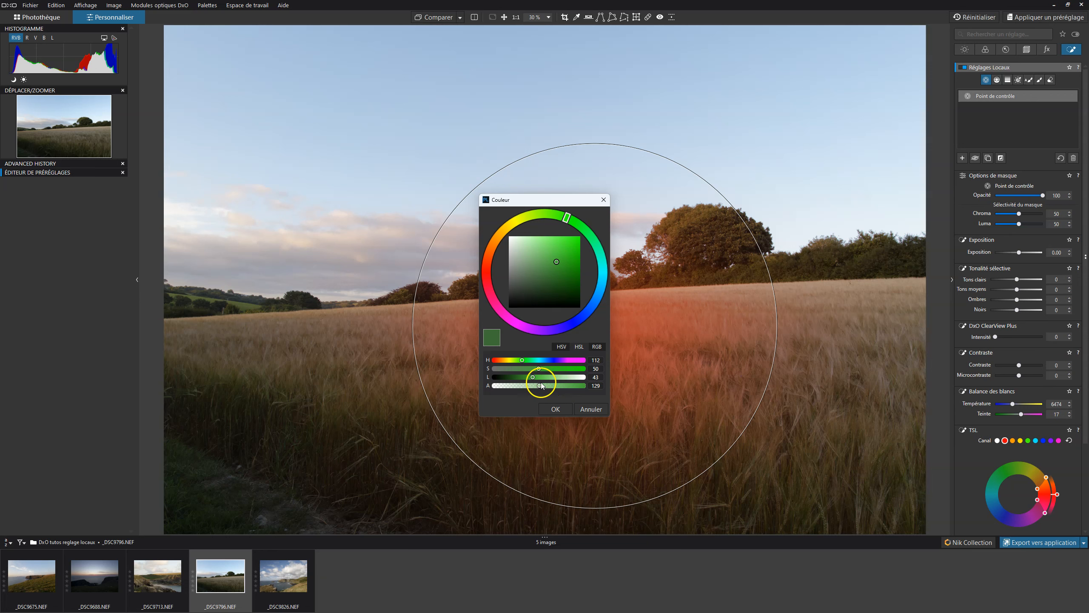
left_click_drag(542, 386, 495, 384)
left_click(554, 408)
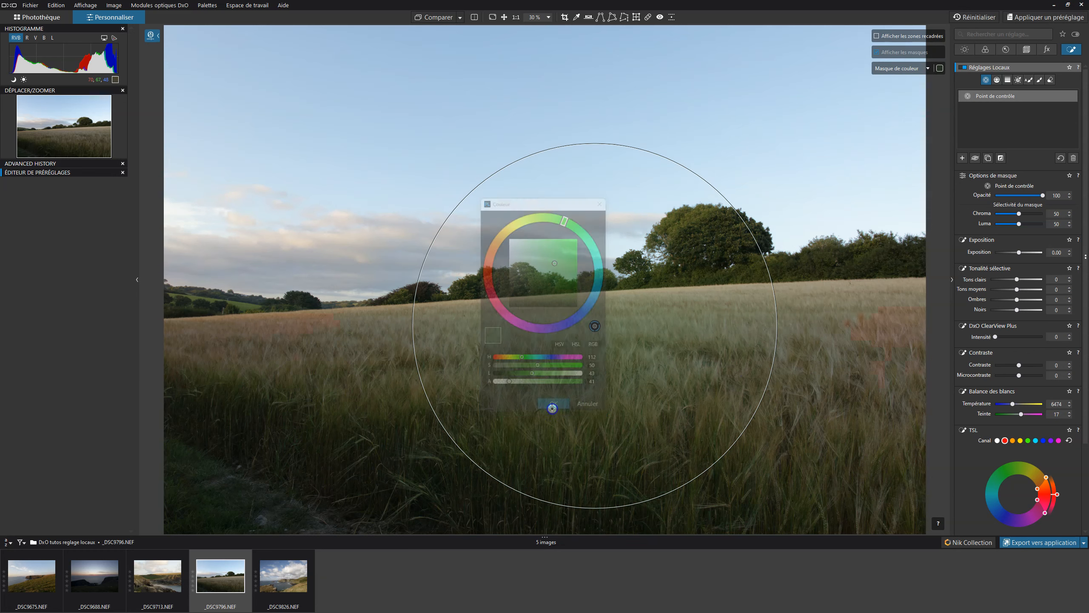
left_click_drag(552, 408, 587, 379)
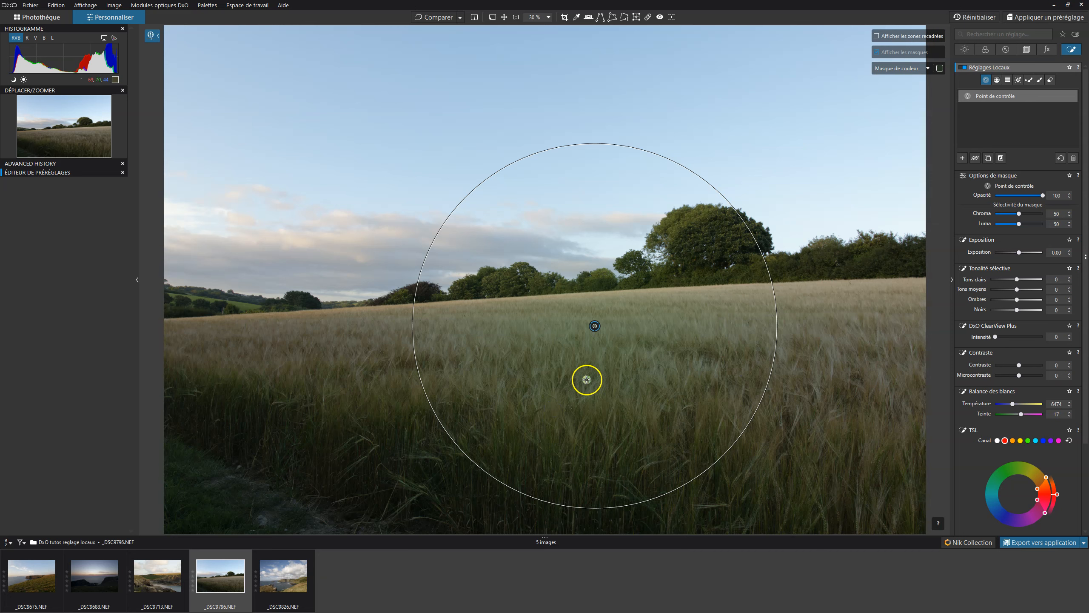
Step: Raise the alpha of the green mask overlay colour to 167
left_click(940, 68)
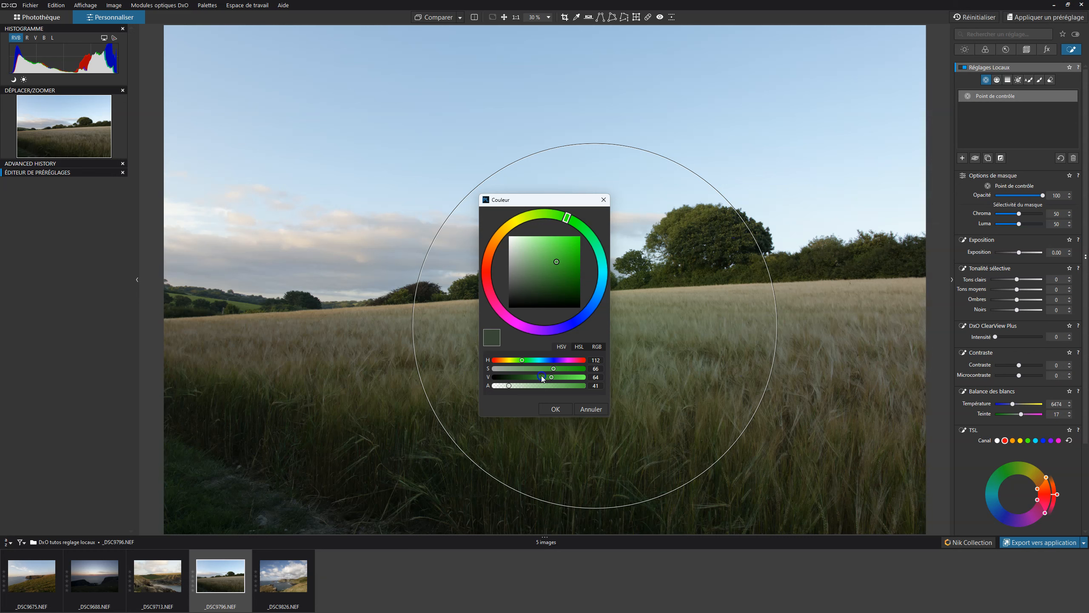
left_click_drag(509, 385, 554, 386)
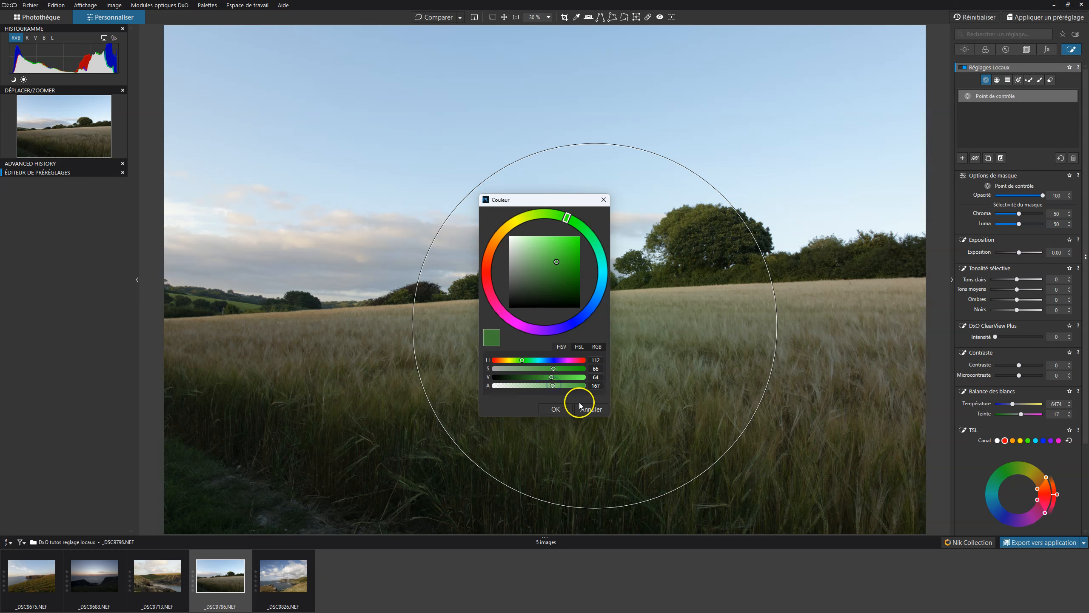
left_click(548, 410)
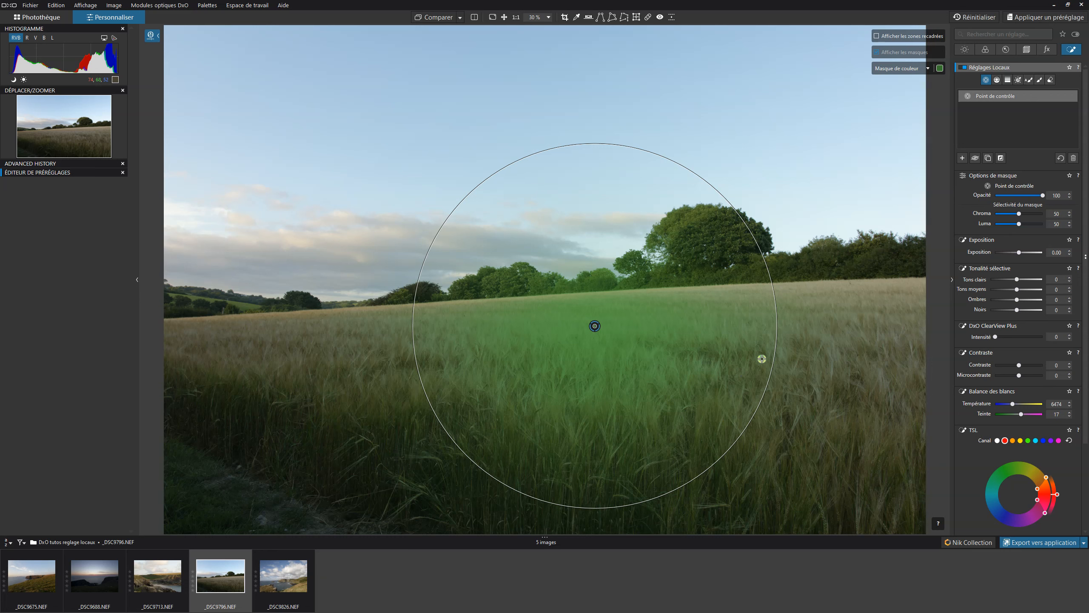
Step: Alternate the mask display between Noir & Blanc and Masque de couleur, ending on Noir & Blanc
left_click(904, 72)
left_click(891, 87)
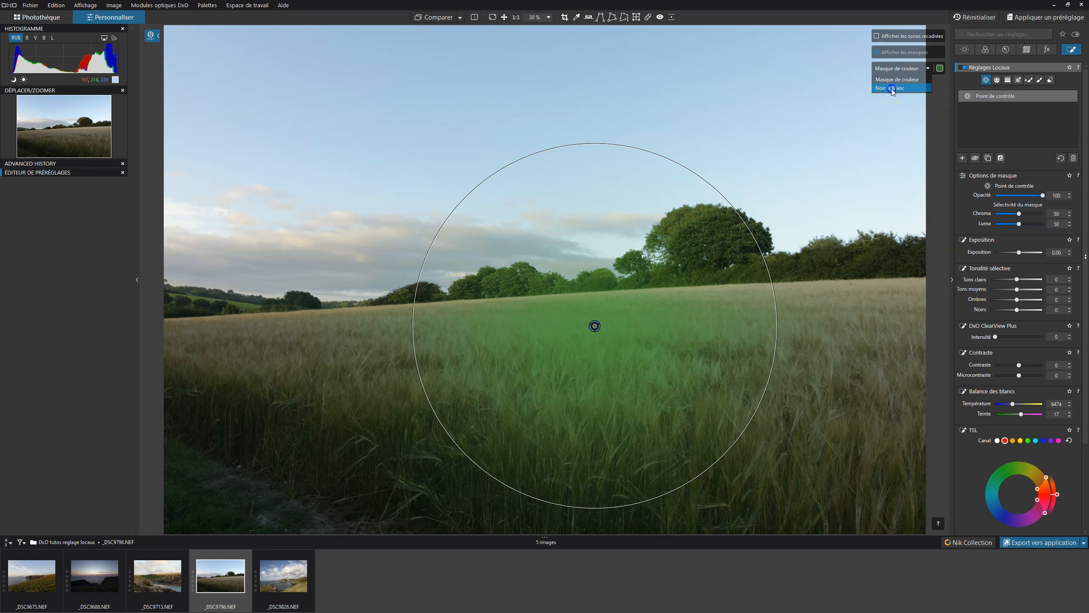
left_click(900, 67)
left_click(891, 81)
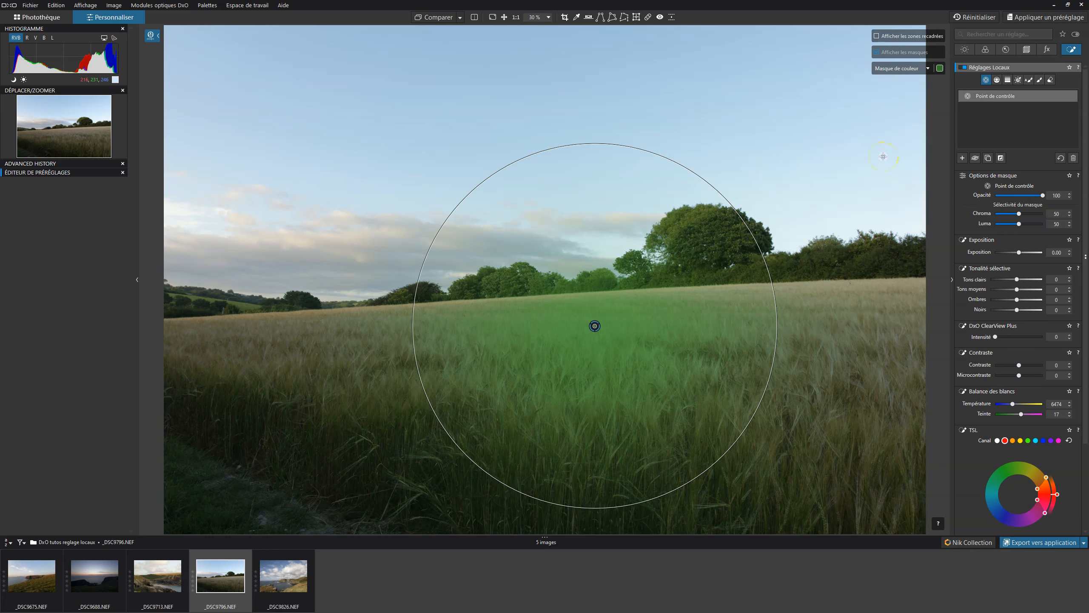
left_click(918, 68)
left_click(891, 88)
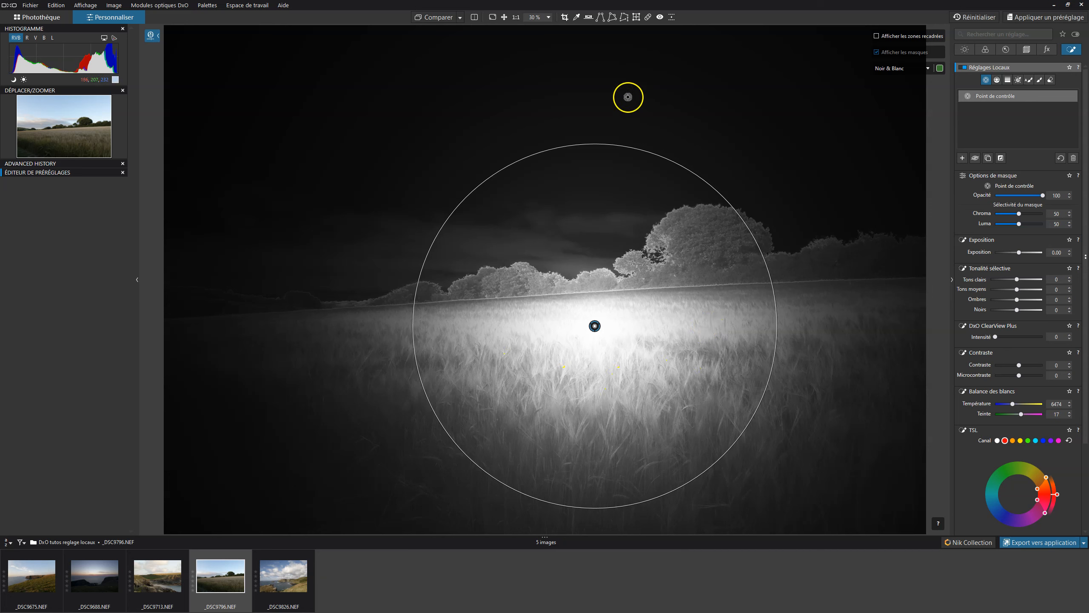
Step: Shrink the control point's circle and move the point to the edge of the field below the large tree, leaving it selected
left_click_drag(659, 153, 582, 269)
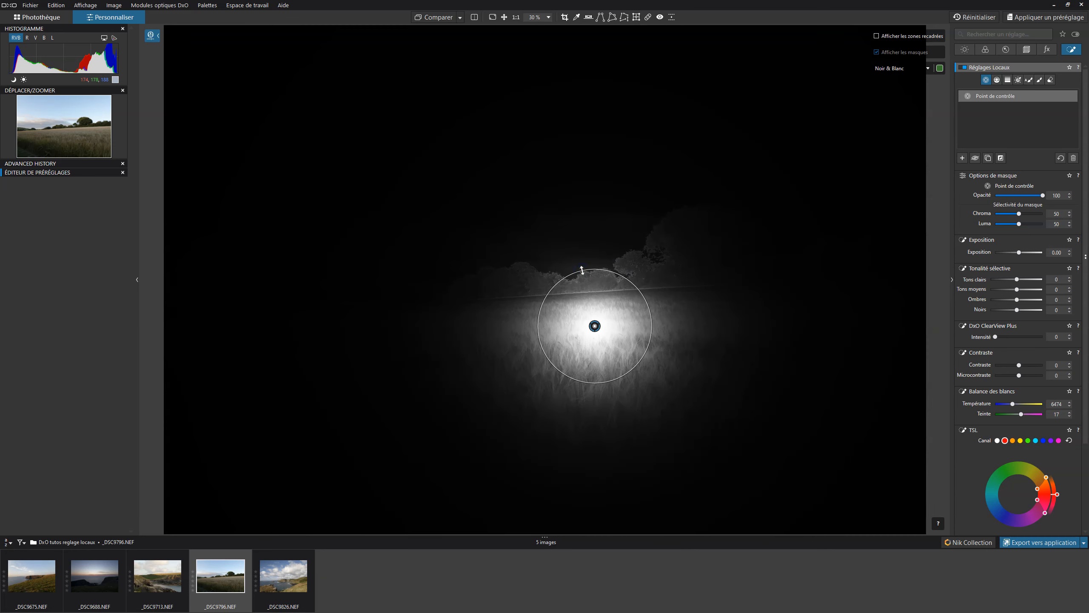
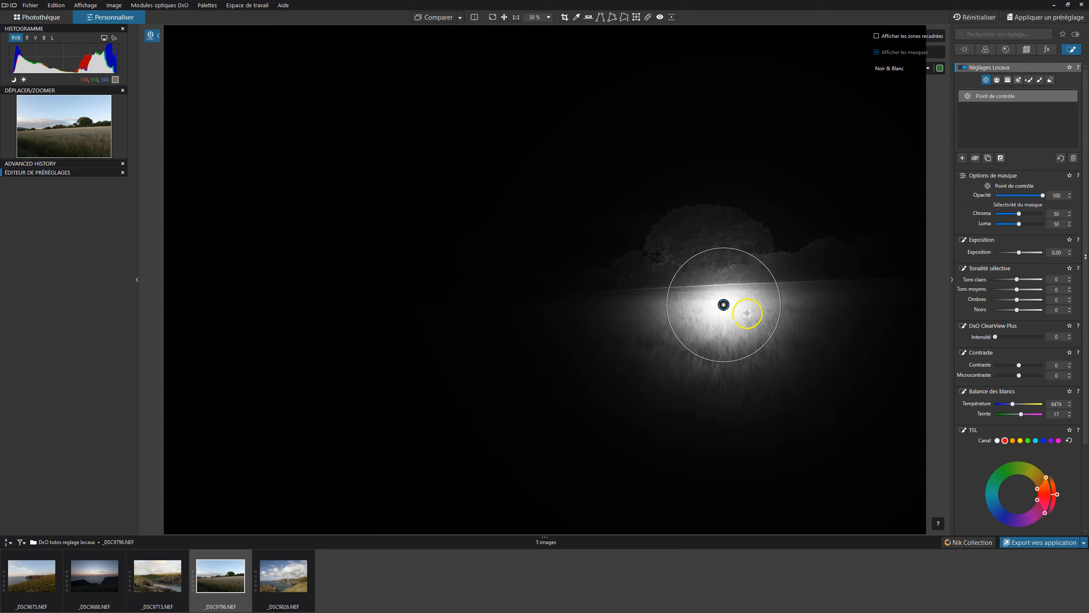
left_click(724, 306)
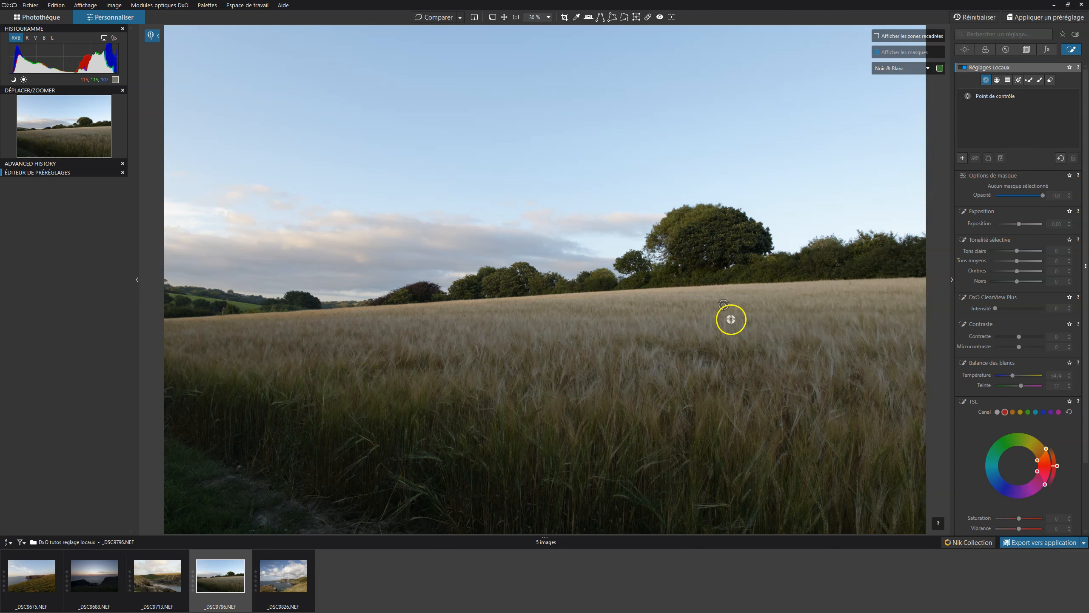
mouse_move(724, 306)
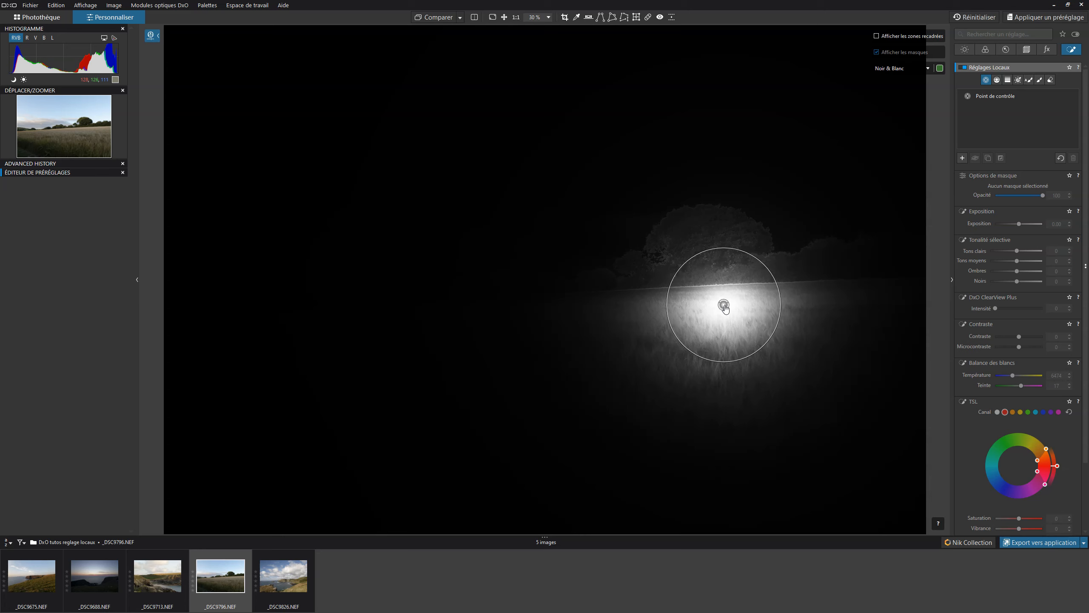
left_click(724, 305)
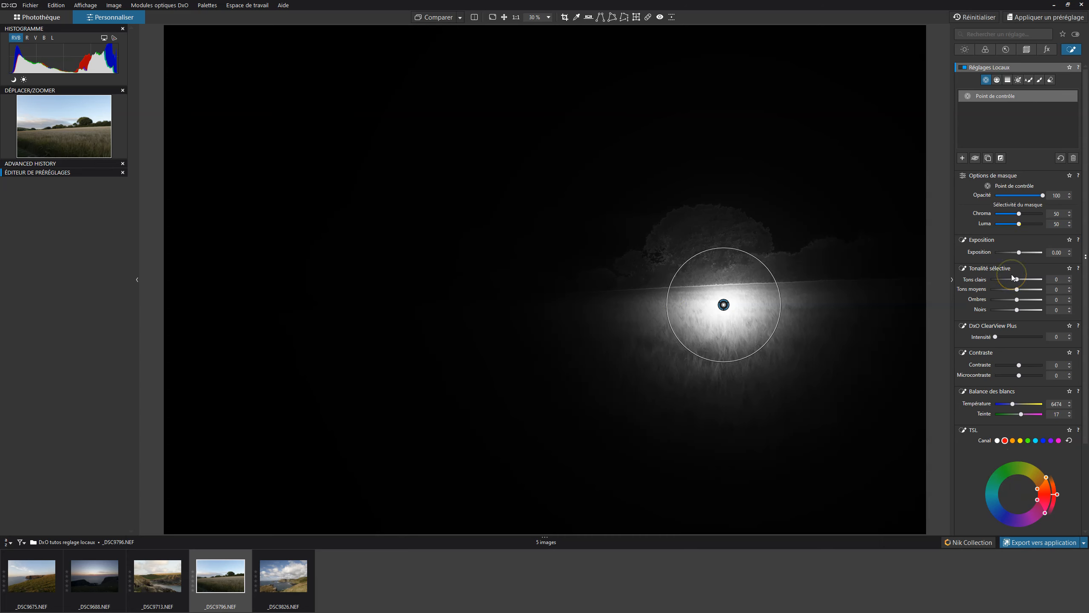
Step: Try an exposure of 0.71 on the control point with its mask shown and hidden, and reset the exposure to zero
left_click_drag(1020, 252, 1024, 252)
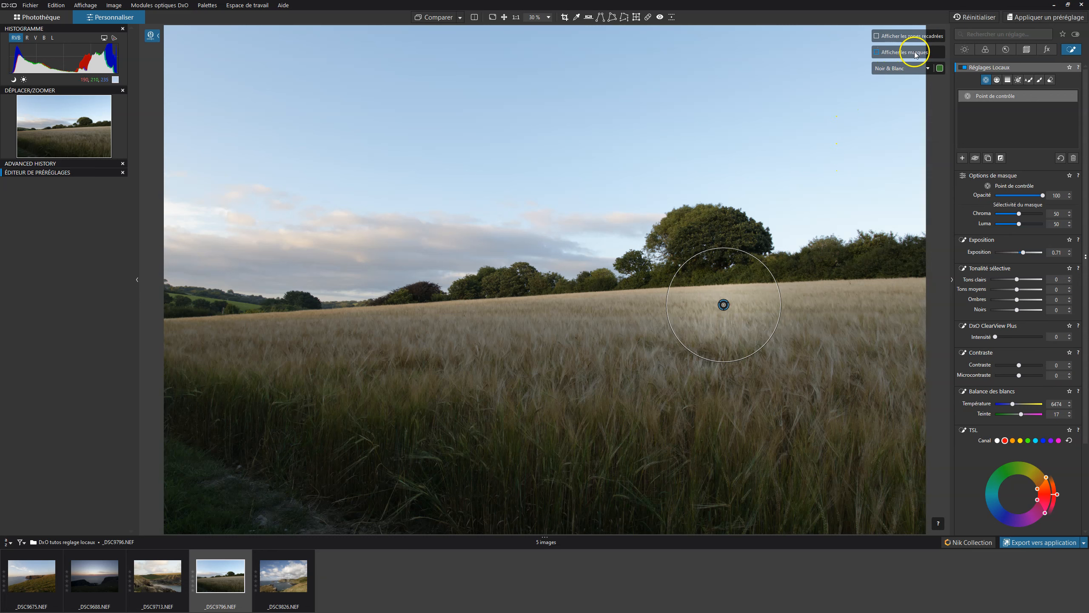
left_click(876, 52)
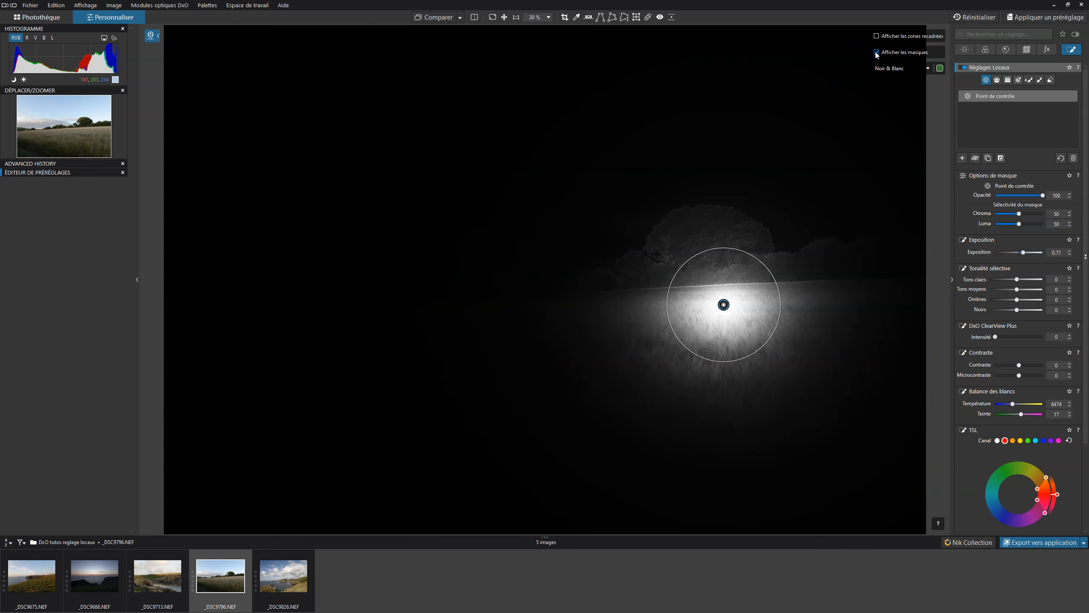
left_click(876, 52)
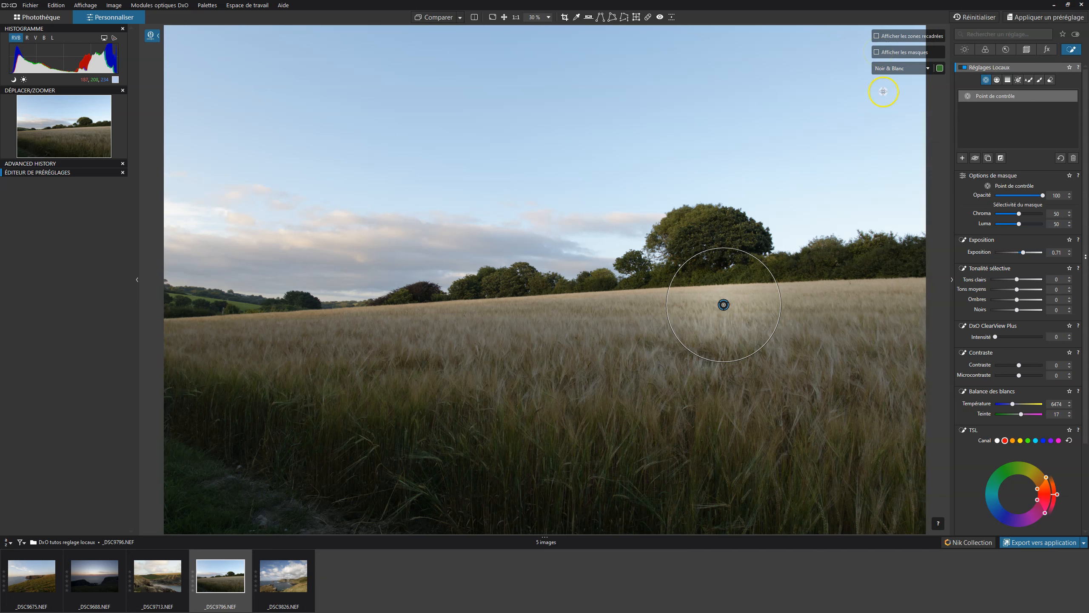
double_click(1022, 253)
left_click(876, 52)
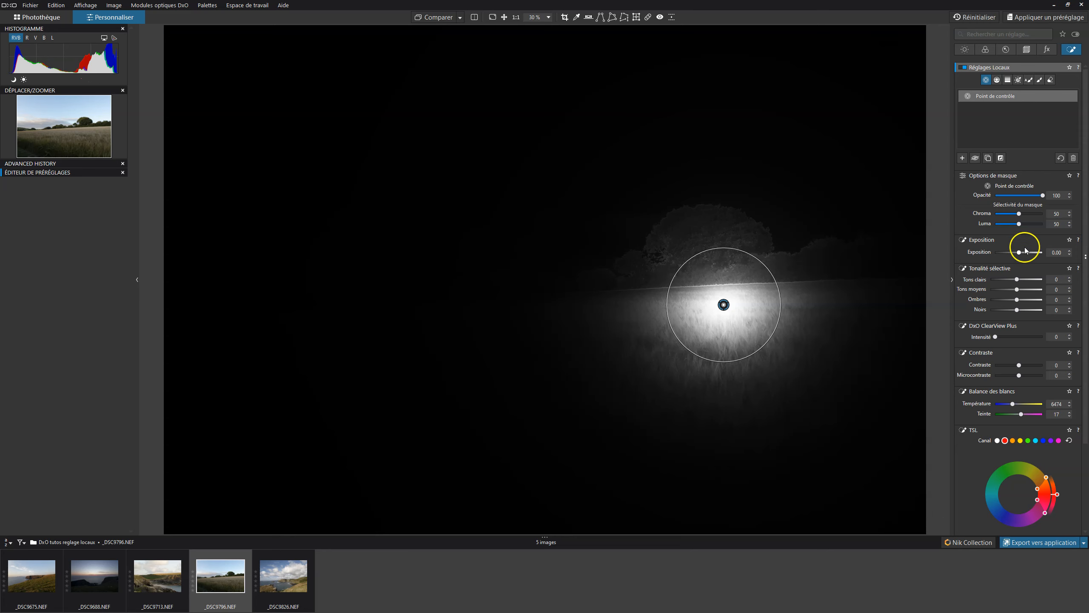
Step: Set the control point's exposure to 0.64 and check its mask by showing and hiding it
left_click_drag(1021, 252, 1026, 254)
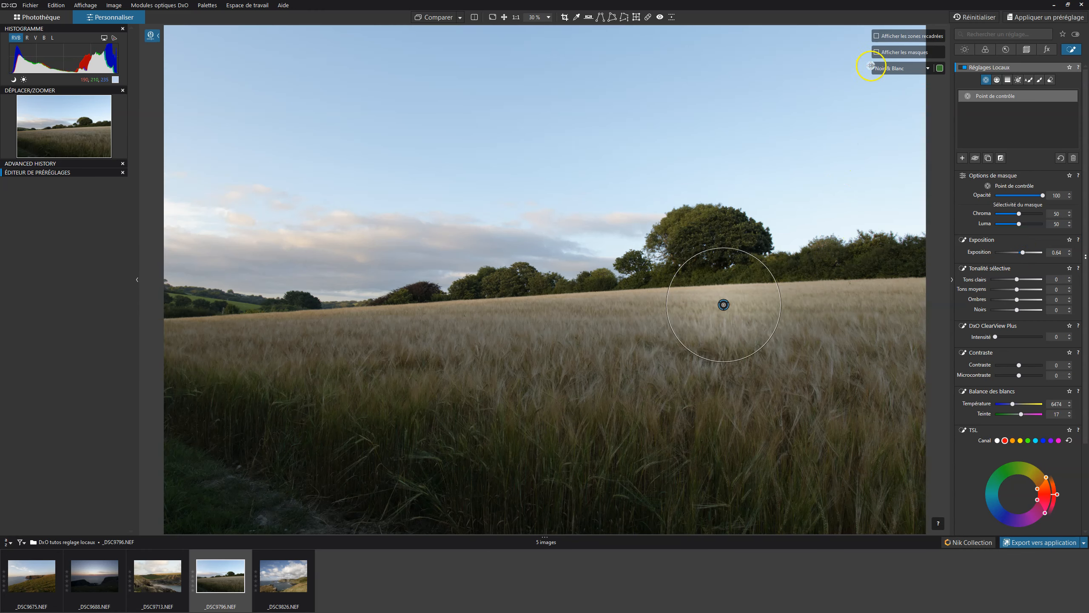
left_click(877, 52)
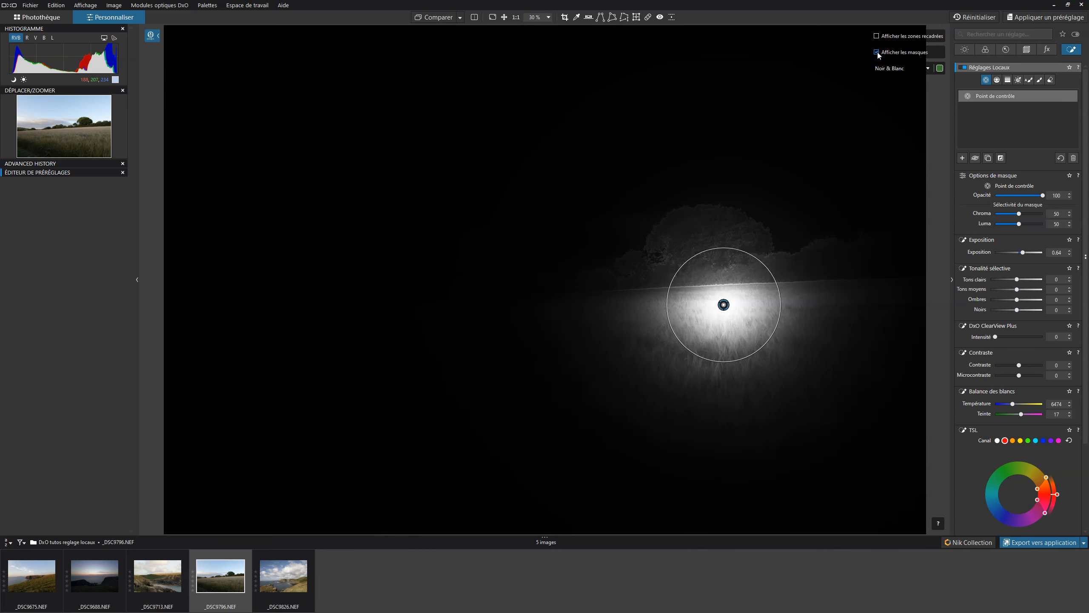
left_click(877, 51)
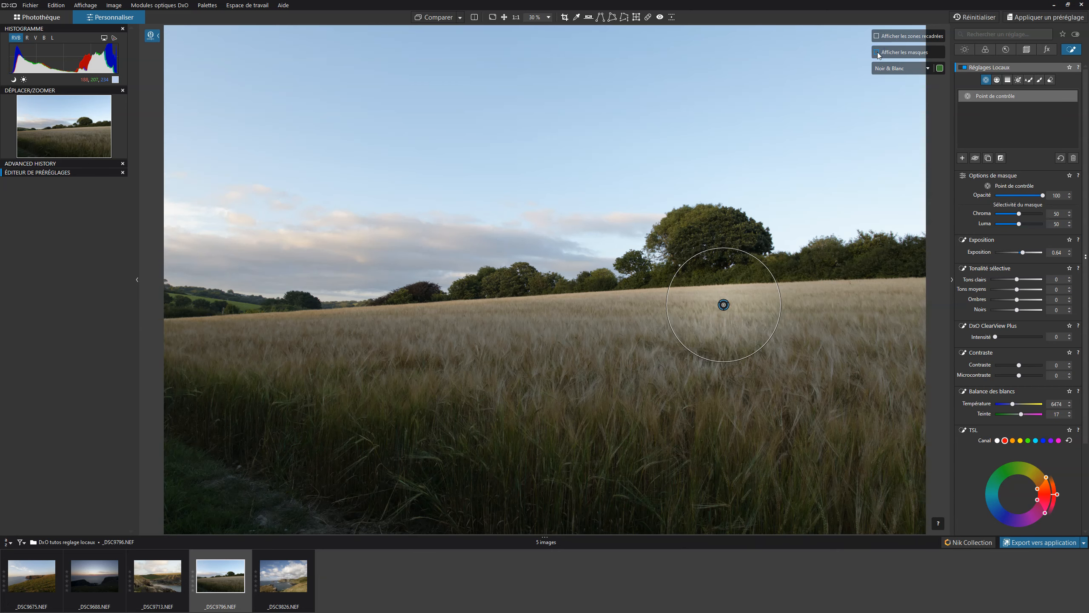
Step: Show the mask permanently and compare Masque de couleur with Noir & Blanc, ending on Noir & Blanc
left_click(877, 52)
left_click(903, 69)
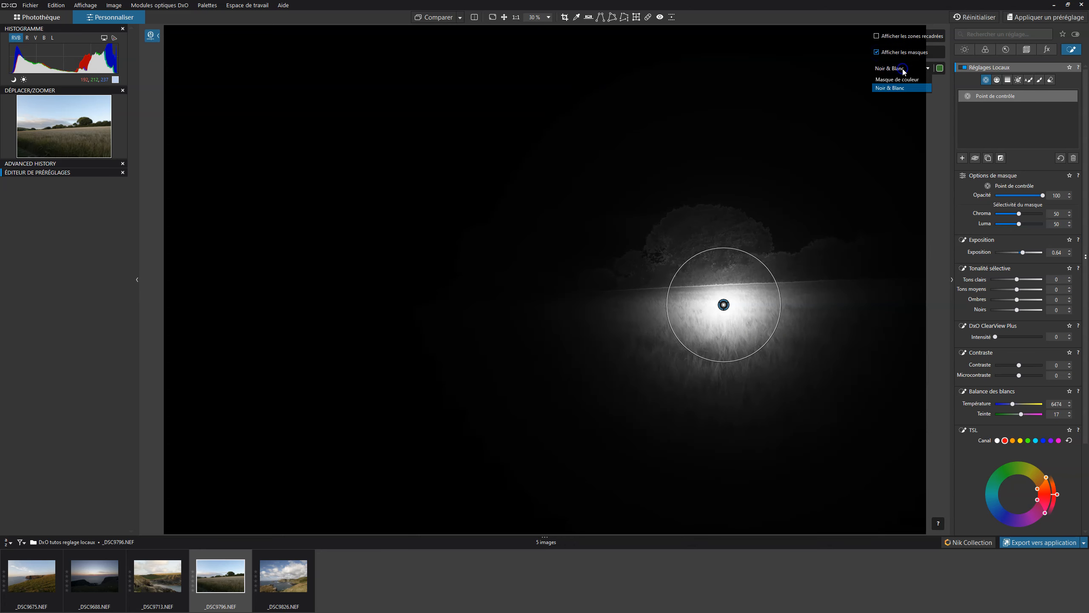
left_click(903, 80)
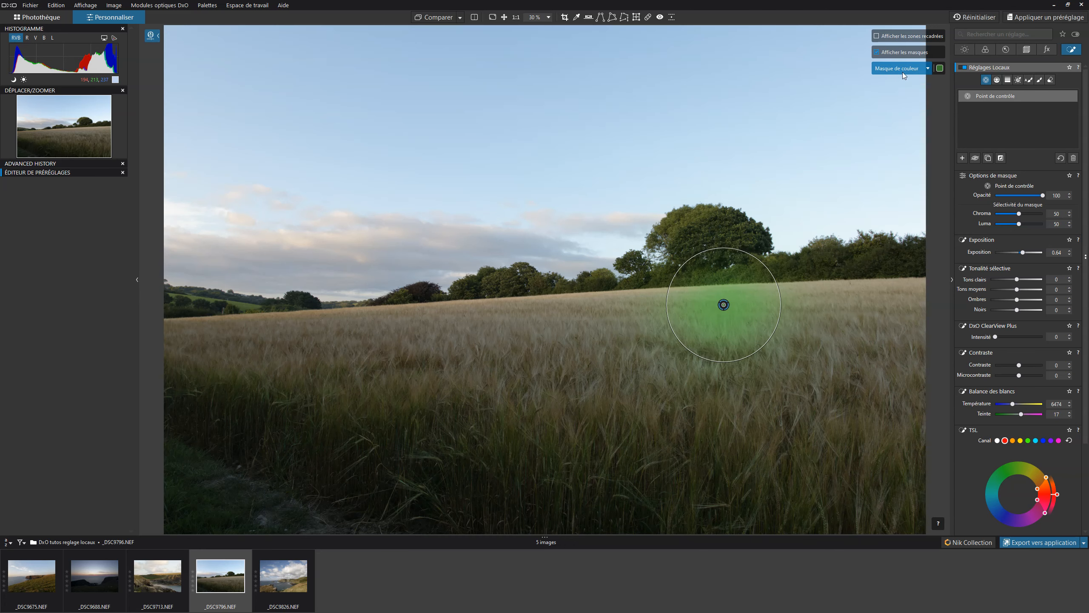
left_click(896, 88)
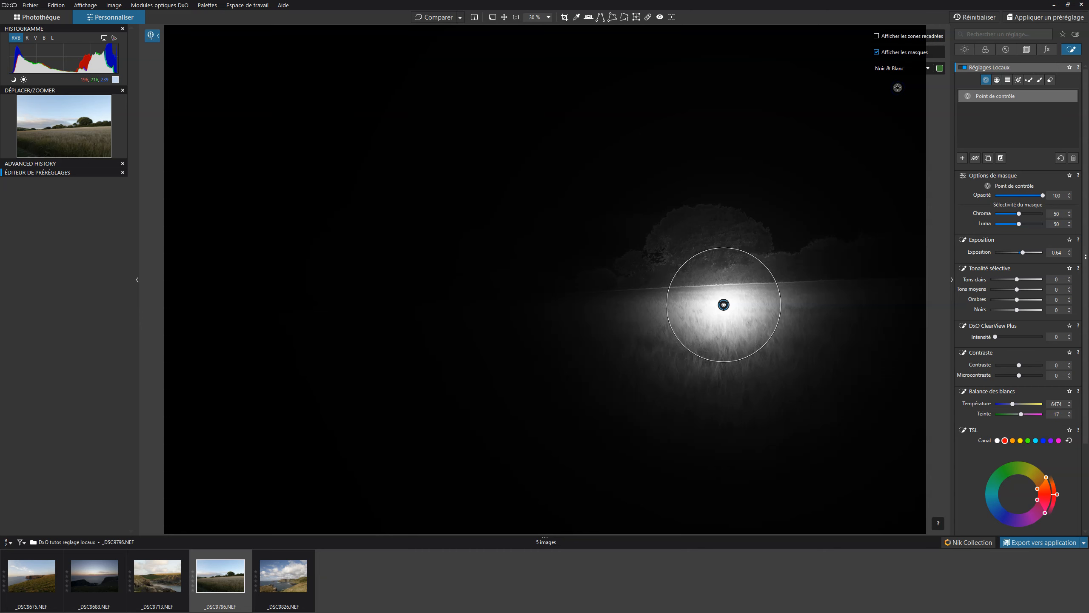
Step: Hide the mask, try an exposure of 2.43 on the control point, lower it to 1.71 and show the mask again
left_click(876, 51)
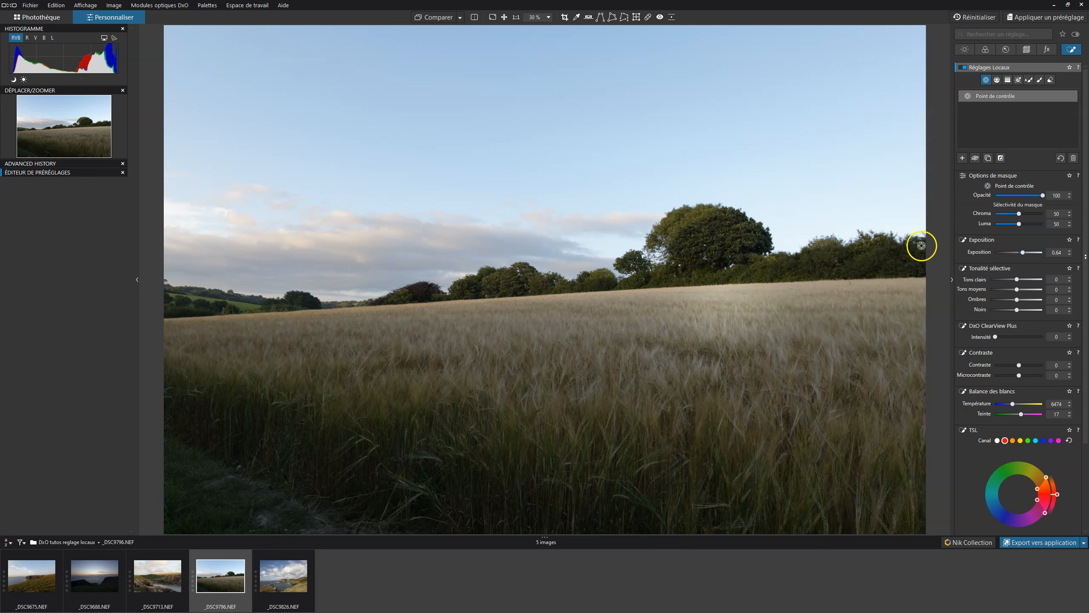
left_click_drag(1015, 257, 1034, 254)
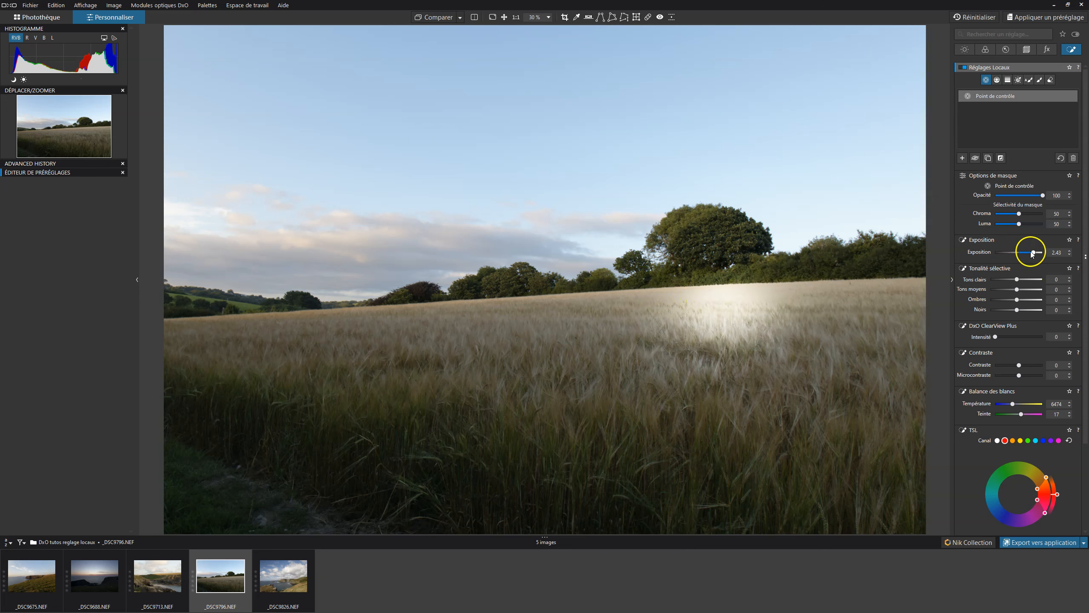
left_click_drag(1032, 254, 1030, 254)
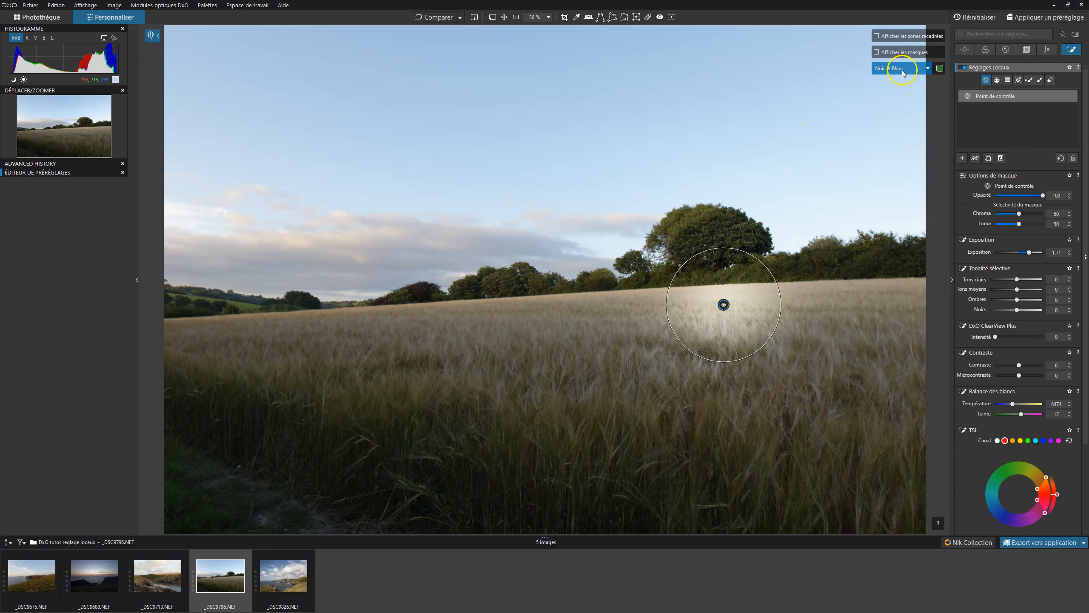
left_click(877, 53)
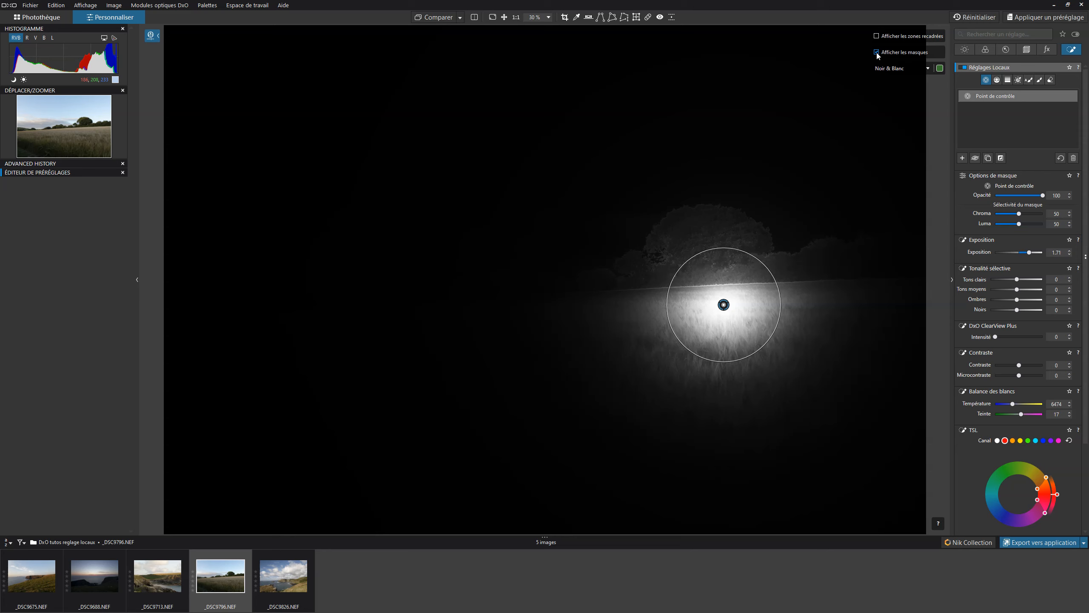
left_click(691, 377)
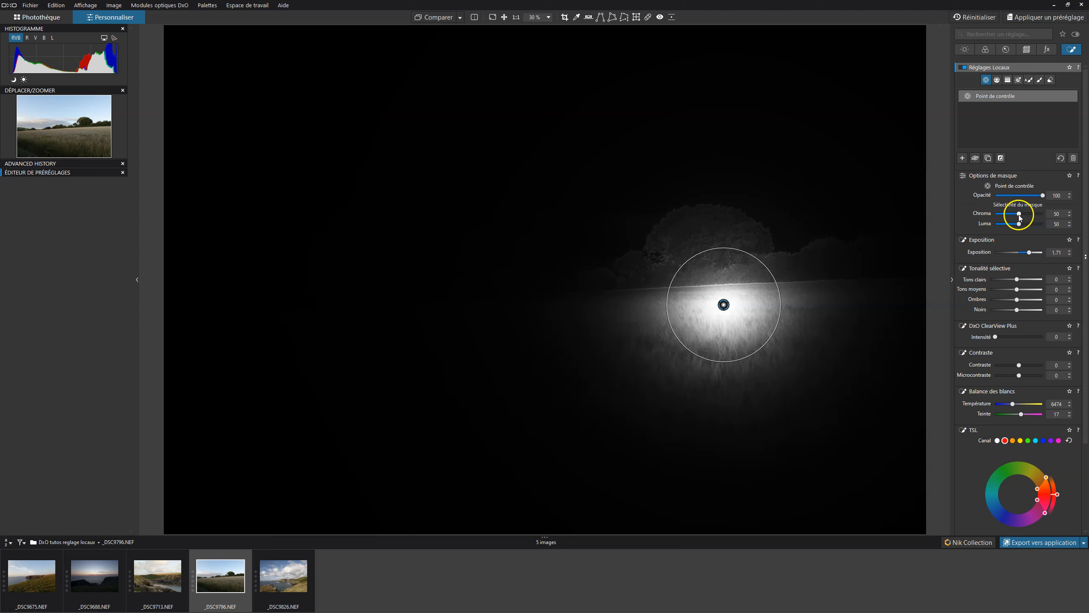
Step: Try the mask's Chroma selectivity at 100 and 0, reset it to its default and set it to 79
left_click_drag(1019, 215, 1055, 212)
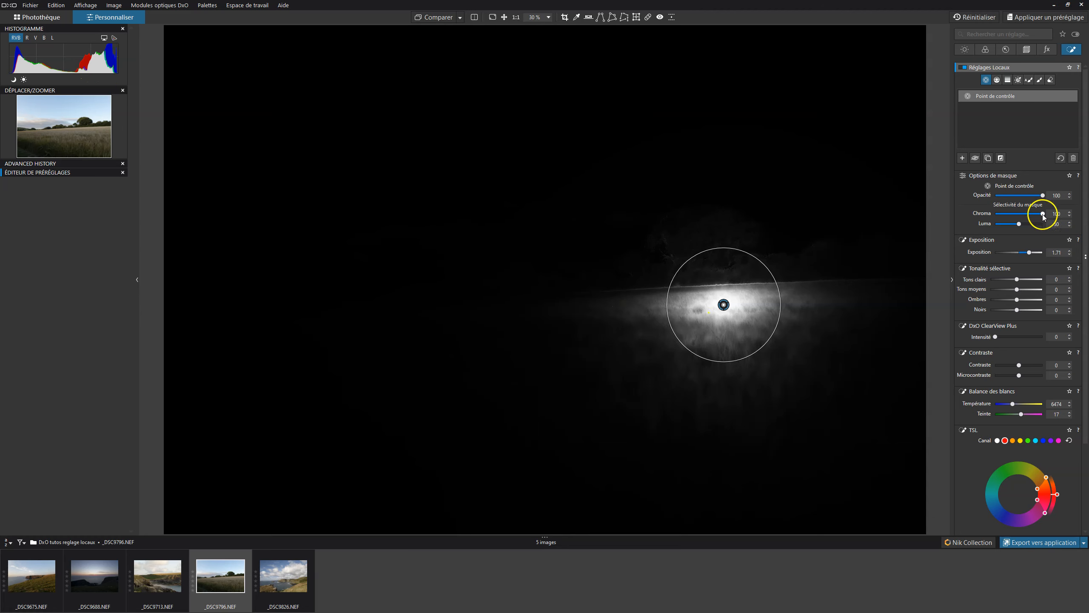
left_click_drag(1043, 213, 972, 213)
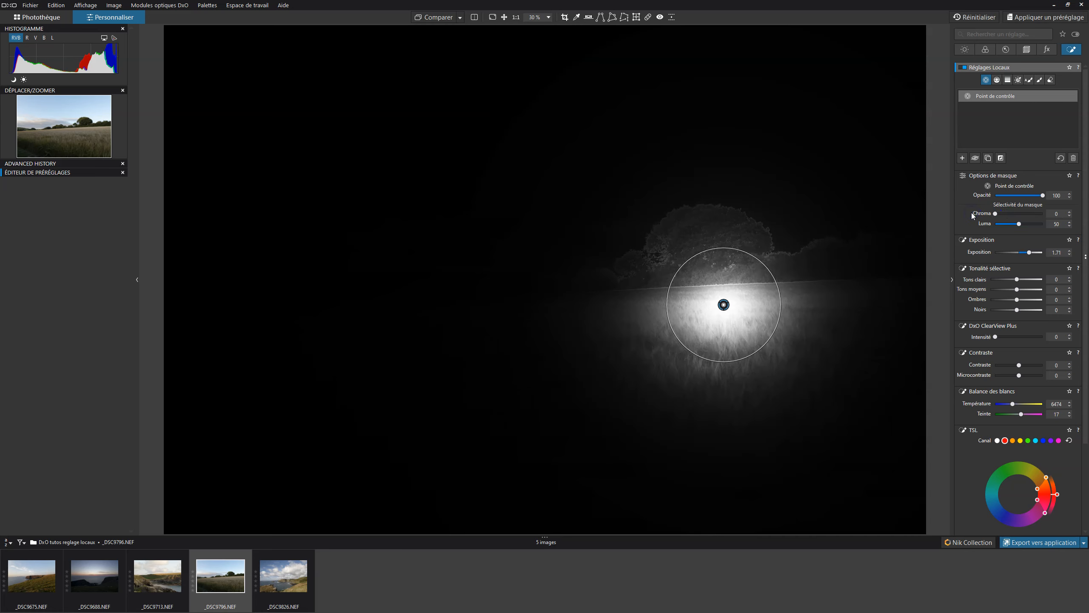
double_click(995, 214)
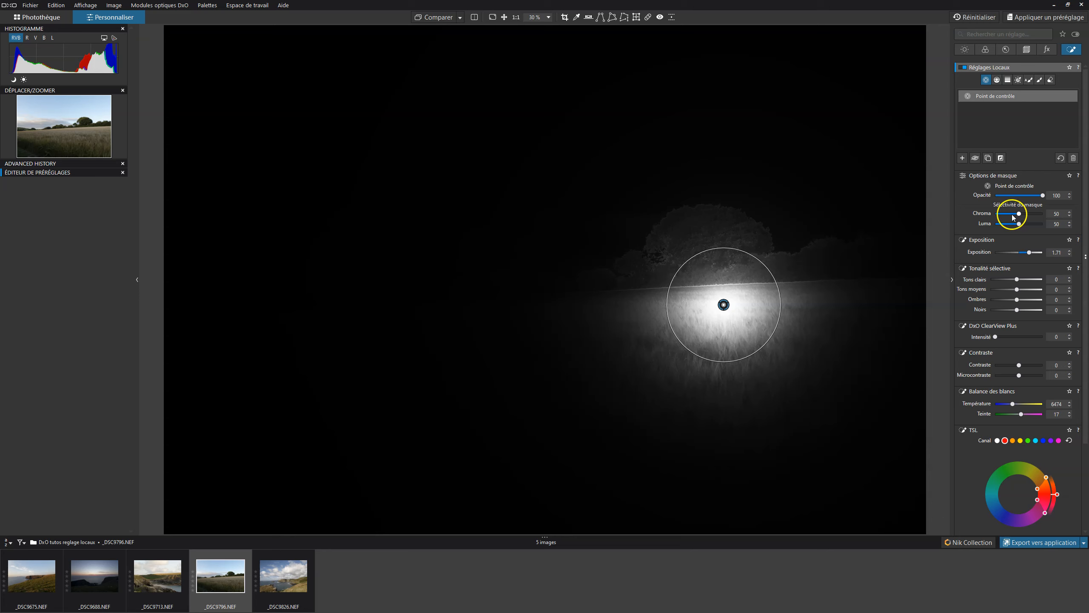
left_click_drag(1020, 214, 1033, 212)
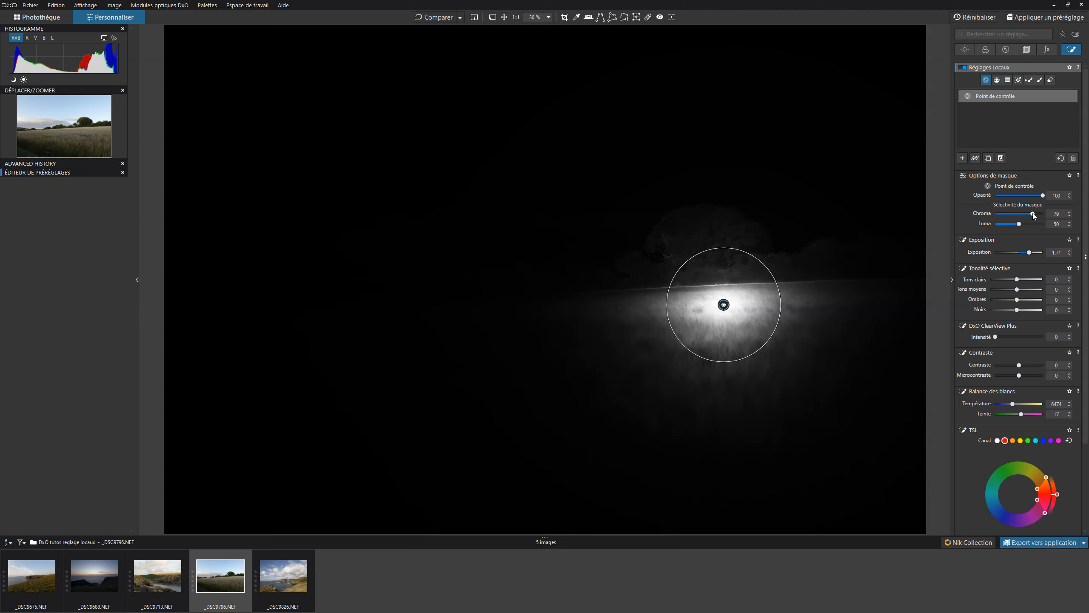
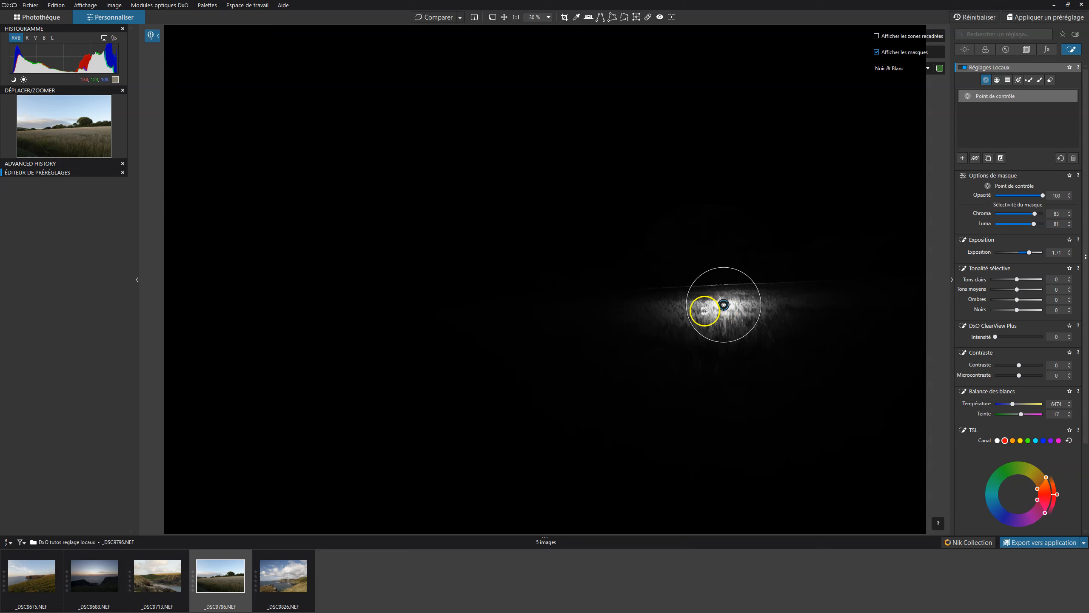
Step: Set the control point's exposure to 2.07 and compare the photo with its black-and-white mask, leaving the mask hidden
left_click(877, 52)
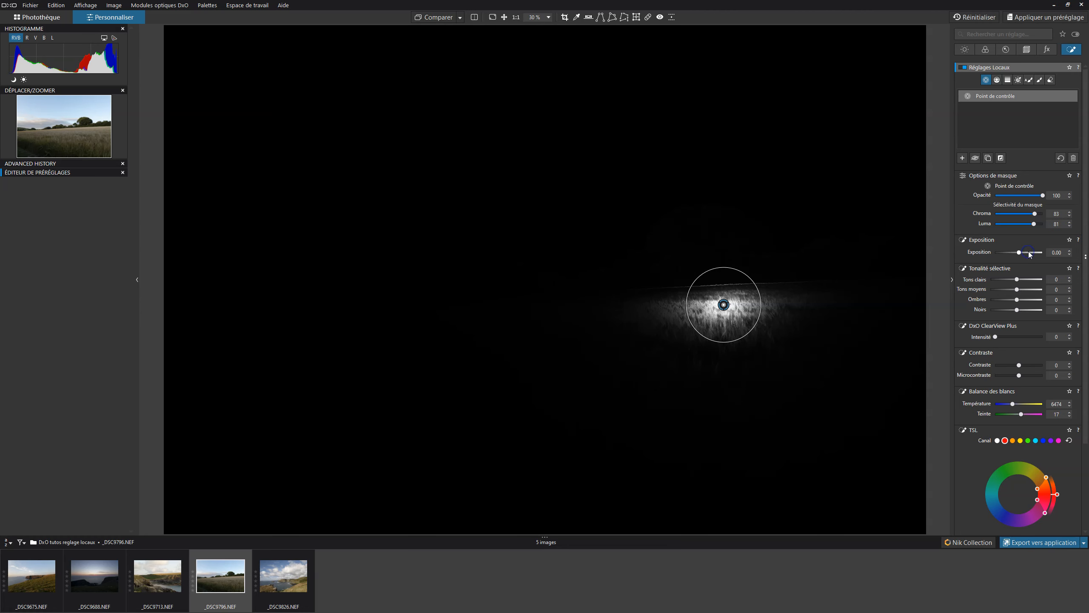
left_click_drag(1019, 254, 1032, 252)
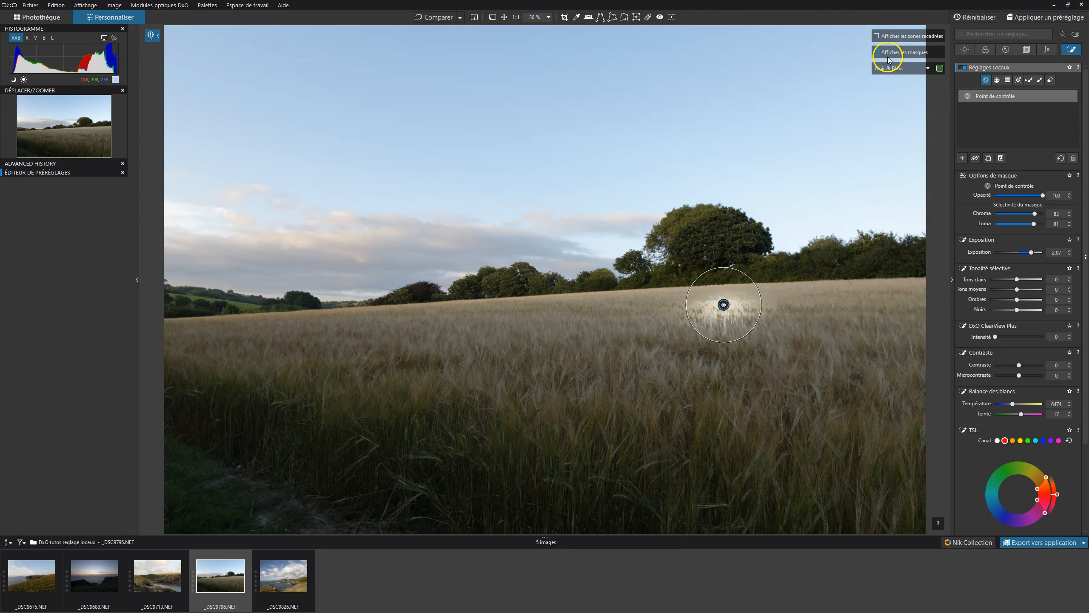
left_click(876, 51)
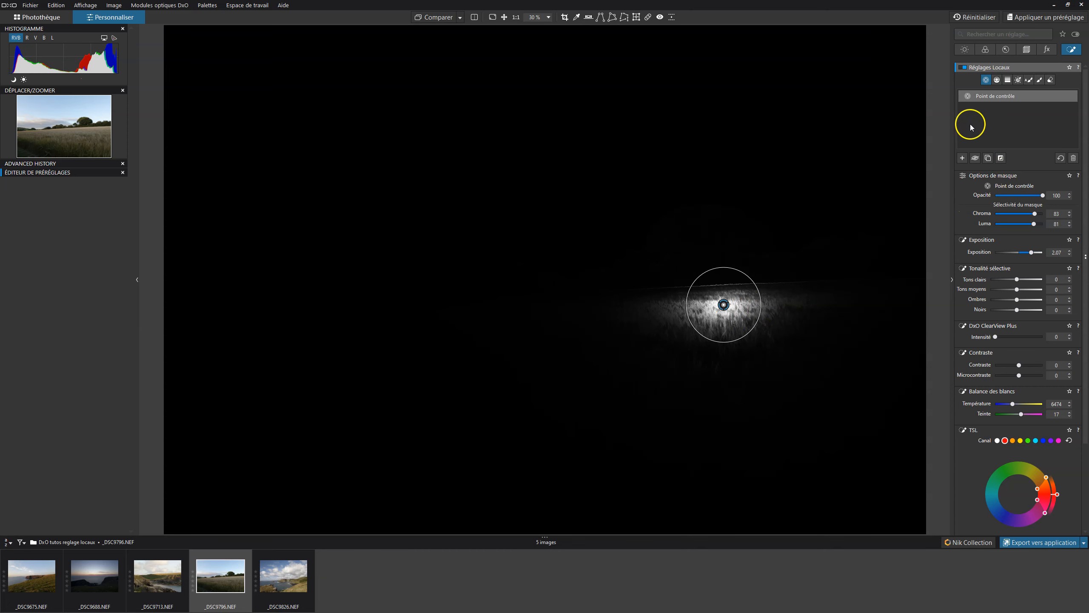
left_click(878, 52)
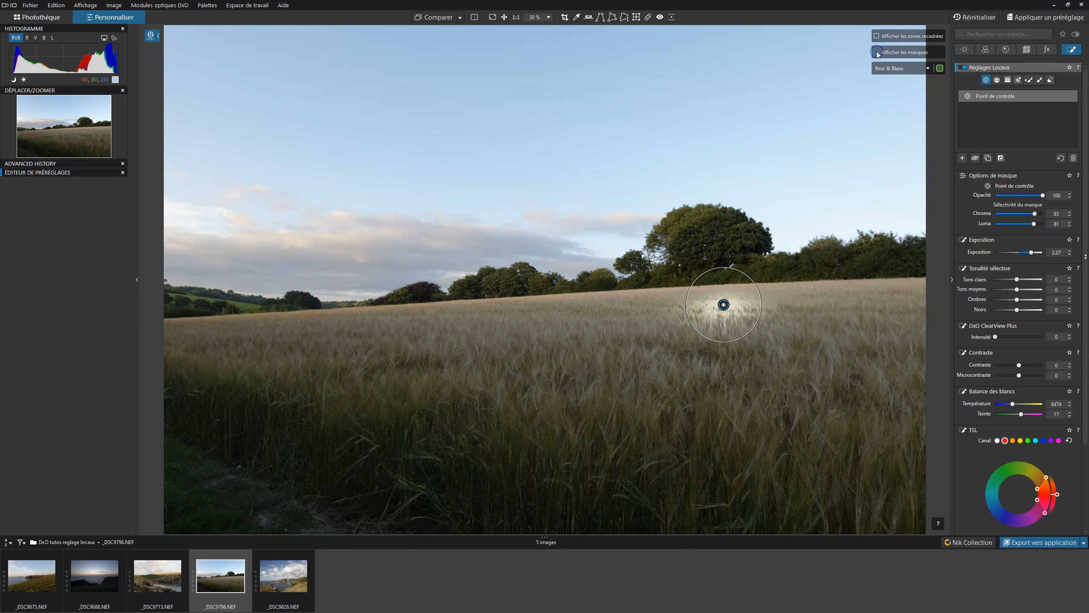
Step: Set the mask's Chroma selectivity to 68 and its Luma selectivity to 37
left_click_drag(1036, 216, 1032, 214)
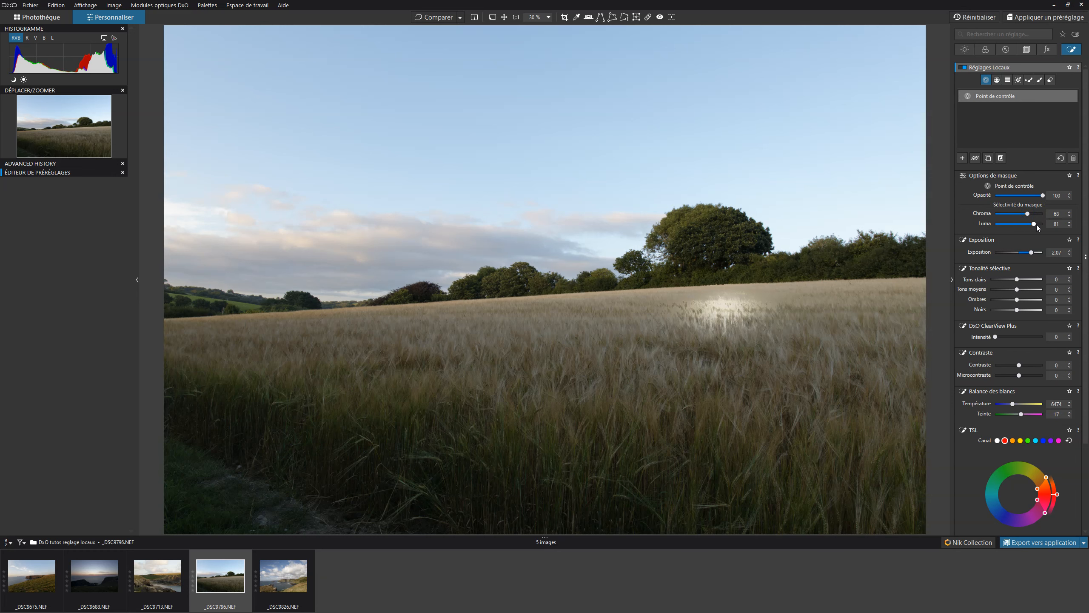
left_click_drag(1035, 224, 1014, 226)
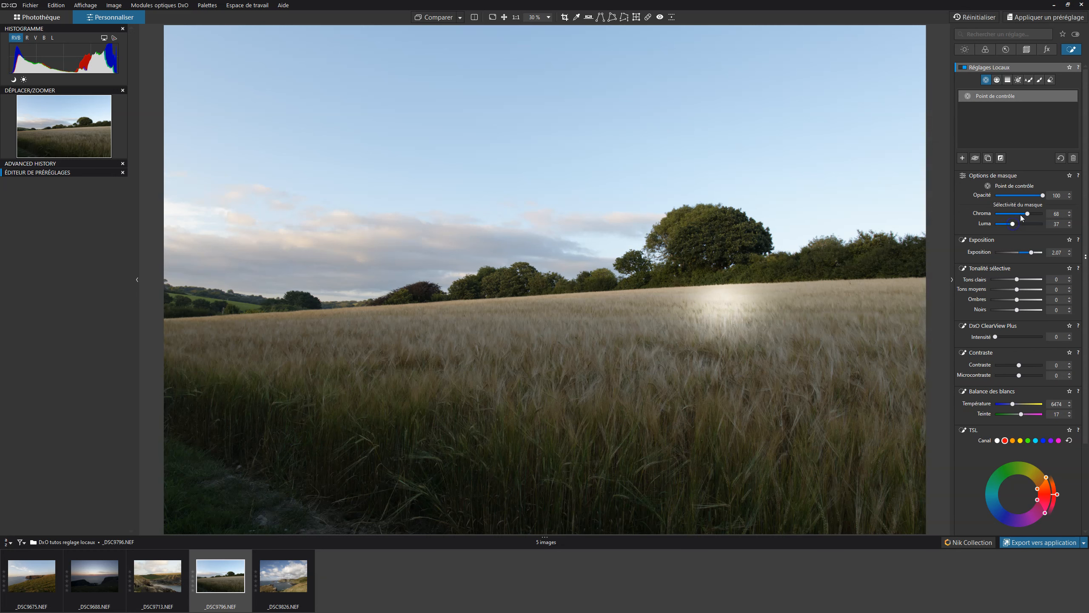
left_click(1020, 212)
Step: Set the control point's exposure to 1.21 and check its mask by showing and hiding it
left_click_drag(1031, 252, 1028, 254)
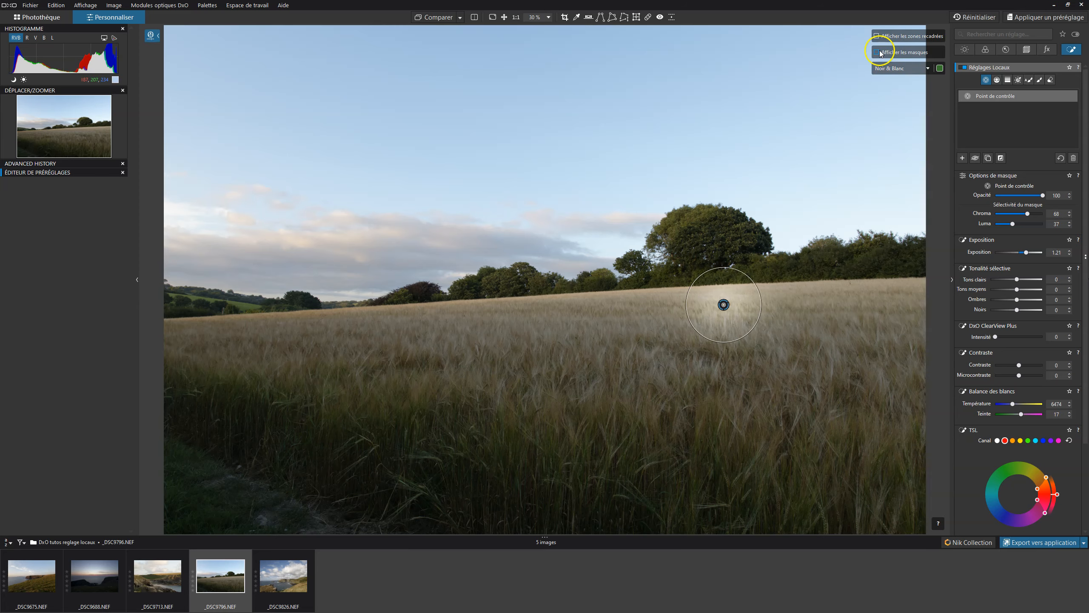
left_click(876, 51)
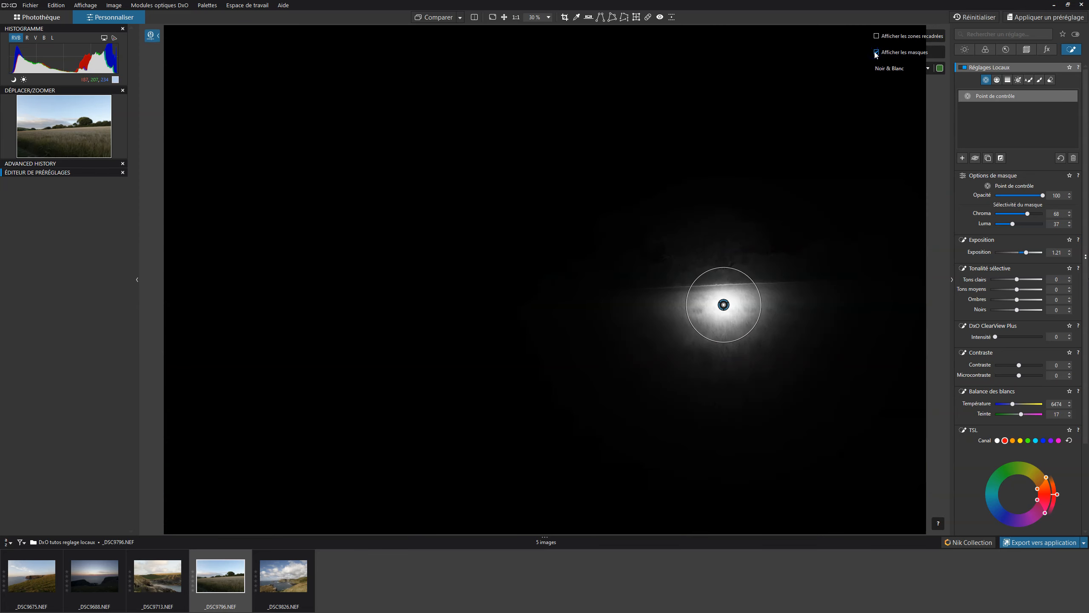
left_click(876, 52)
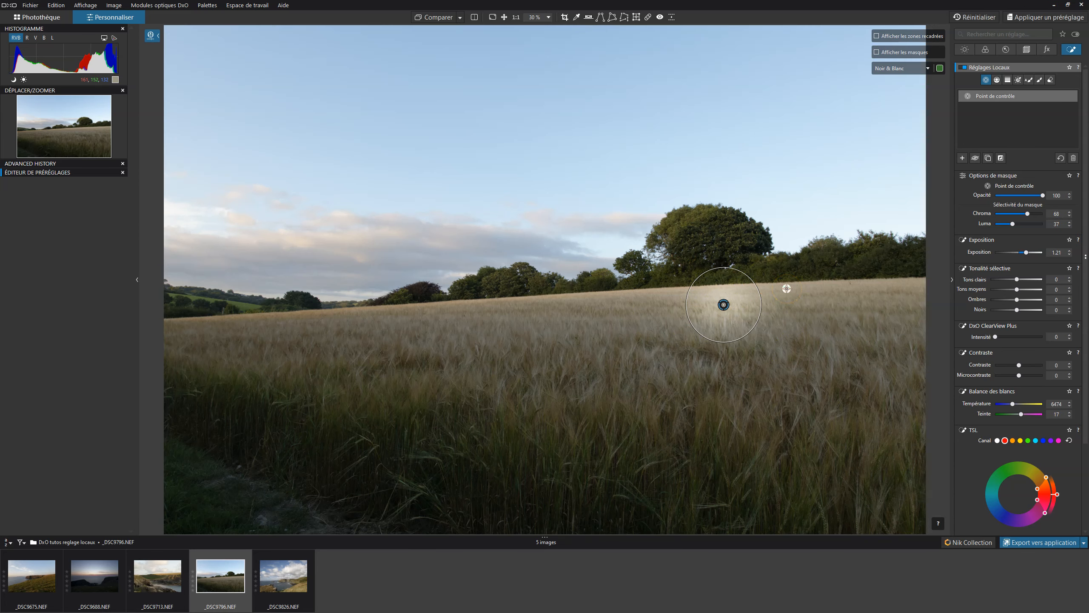
Step: Enlarge the control point's circle to take in the large tree and more of the field, and display its mask
left_click_drag(762, 305, 839, 306)
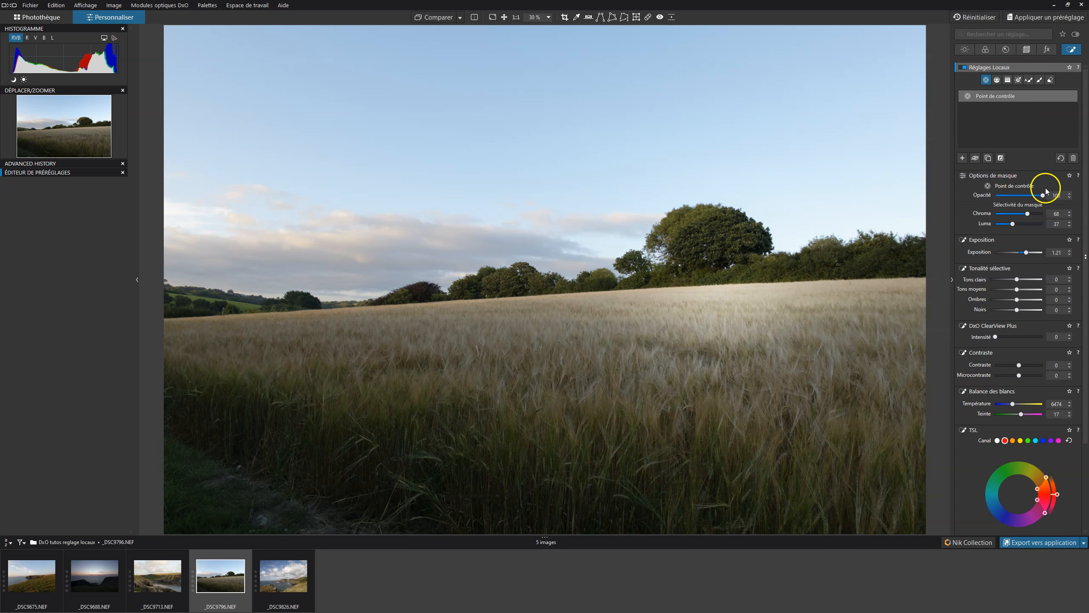
left_click(876, 52)
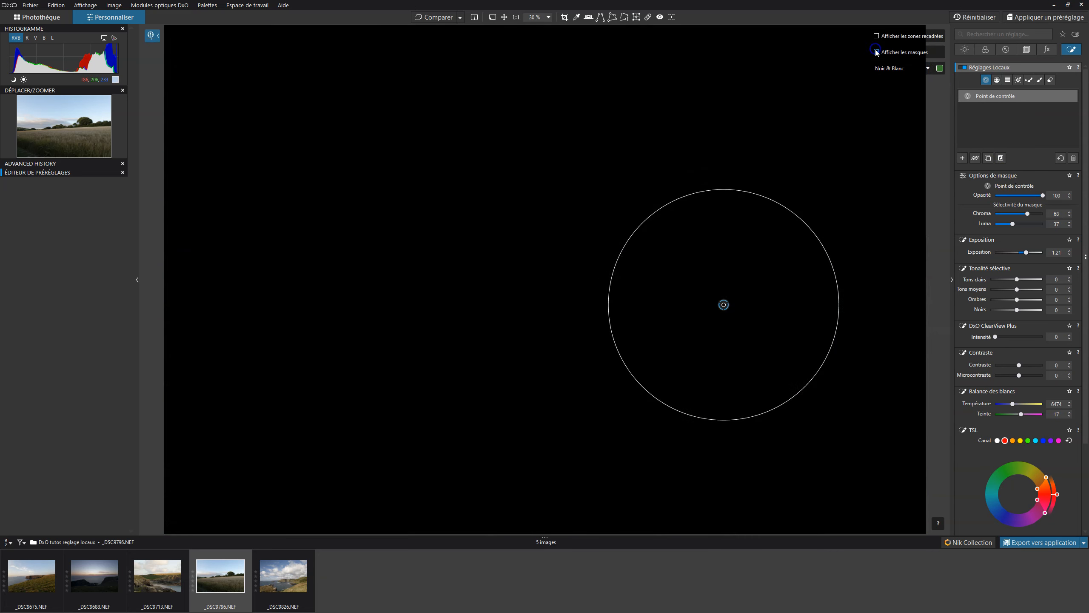
left_click(878, 52)
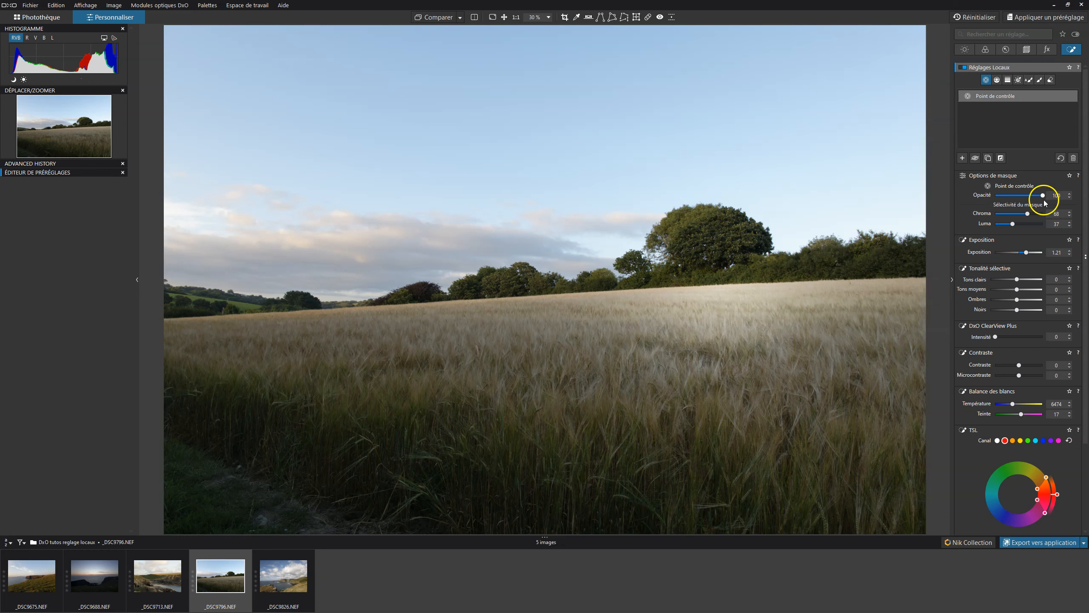
left_click(878, 54)
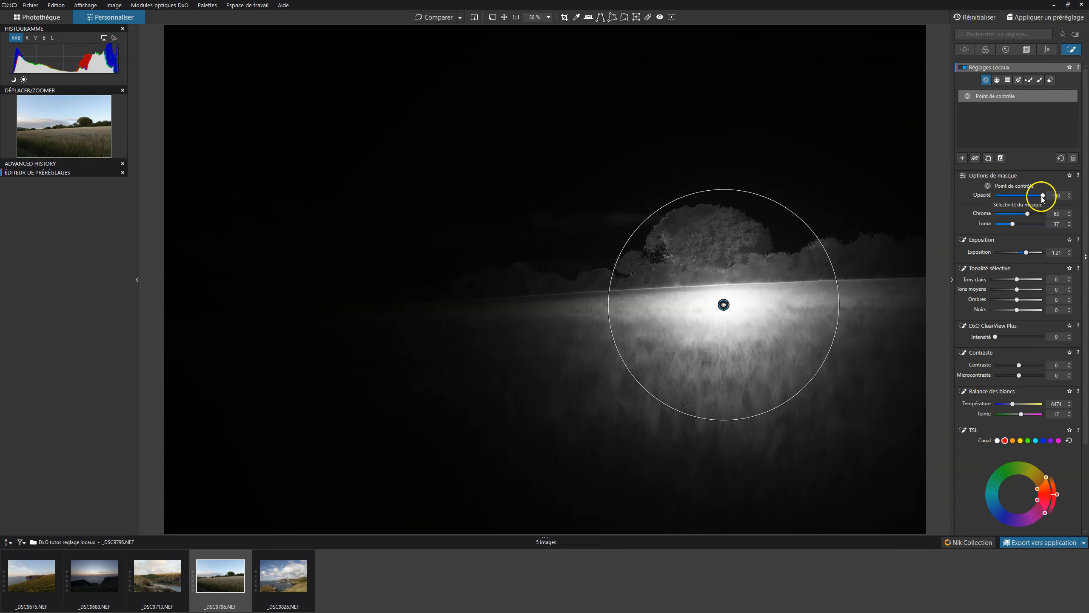
Step: Try the mask's opacity at 23, 100 and 0 while the mask is displayed
left_click_drag(1044, 197, 1007, 196)
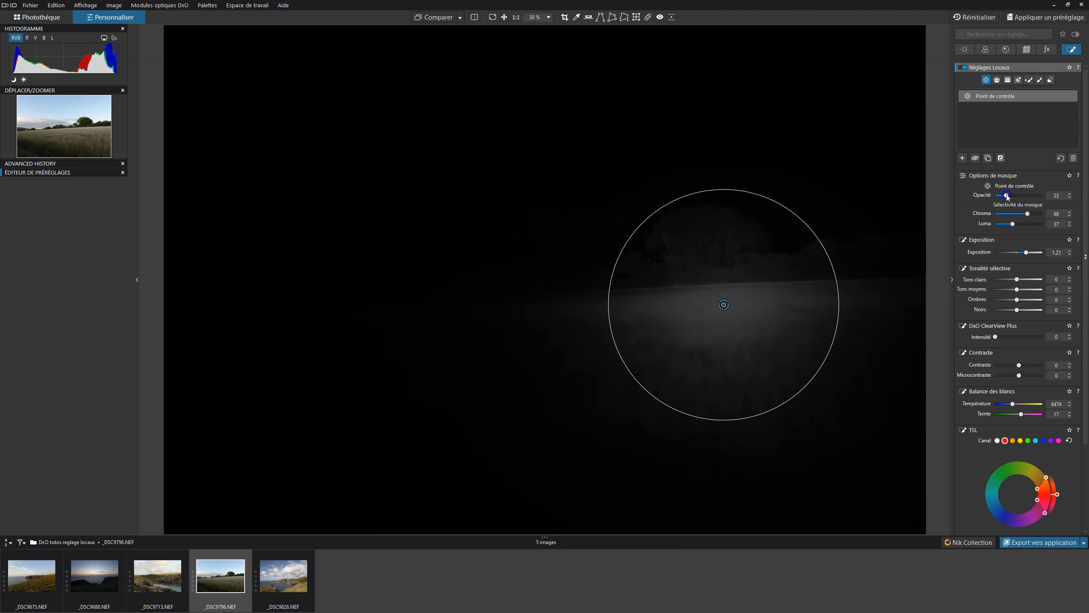
left_click_drag(1007, 197, 1043, 196)
left_click(1043, 196)
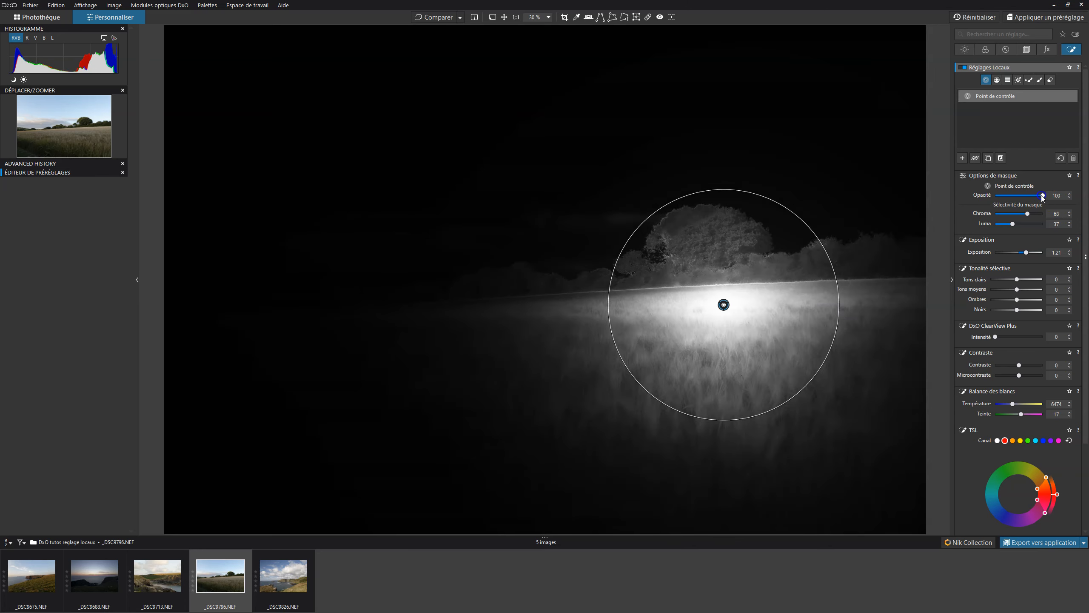
left_click_drag(1042, 195, 941, 182)
left_click(964, 194)
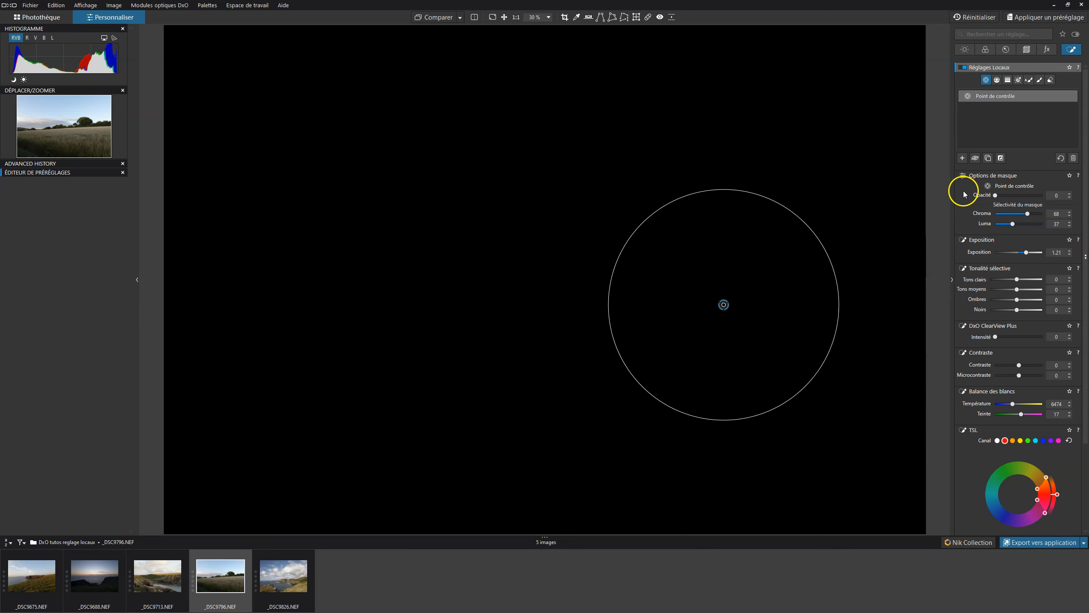
Step: Hide the mask, set its opacity to 36 and toggle the mask display from its list entry, ending hidden
left_click(876, 52)
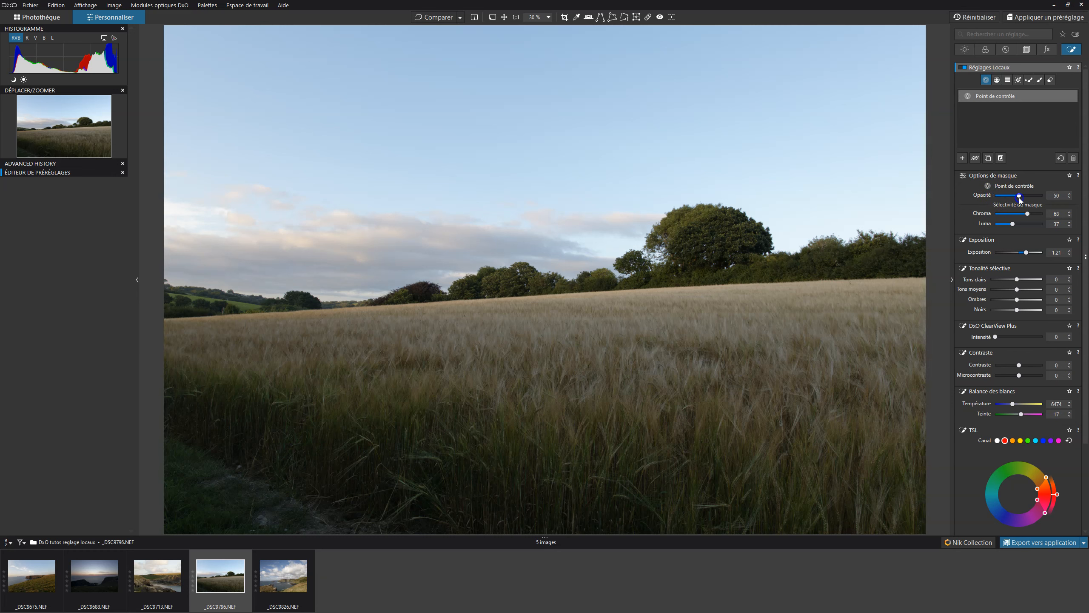
mouse_move(1020, 198)
left_mouse_down()
mouse_move(1087, 207)
mouse_move(984, 192)
mouse_move(1013, 188)
left_mouse_up()
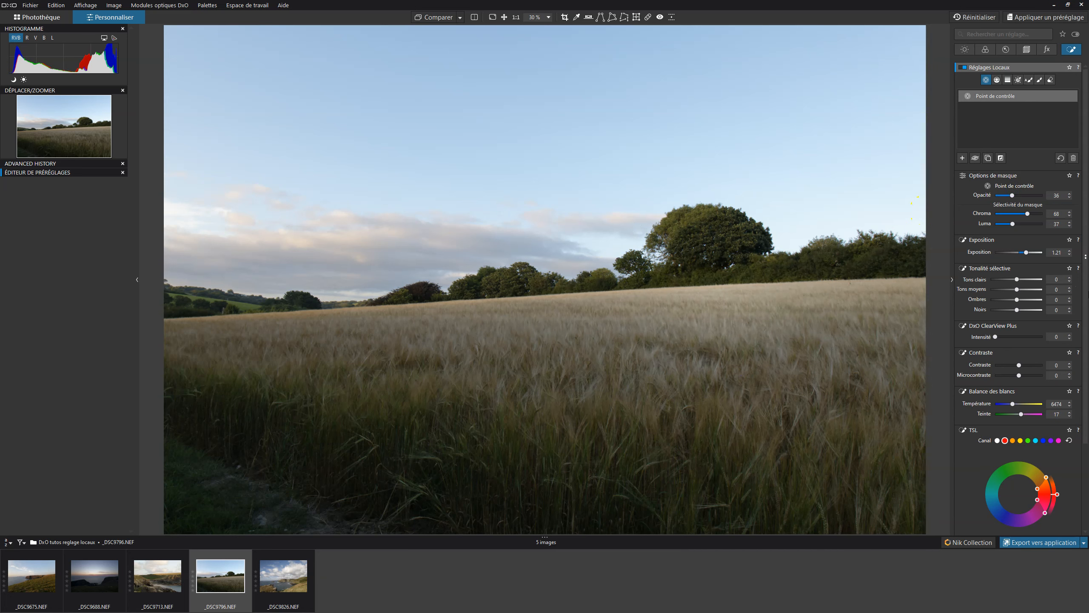
left_click(1072, 96)
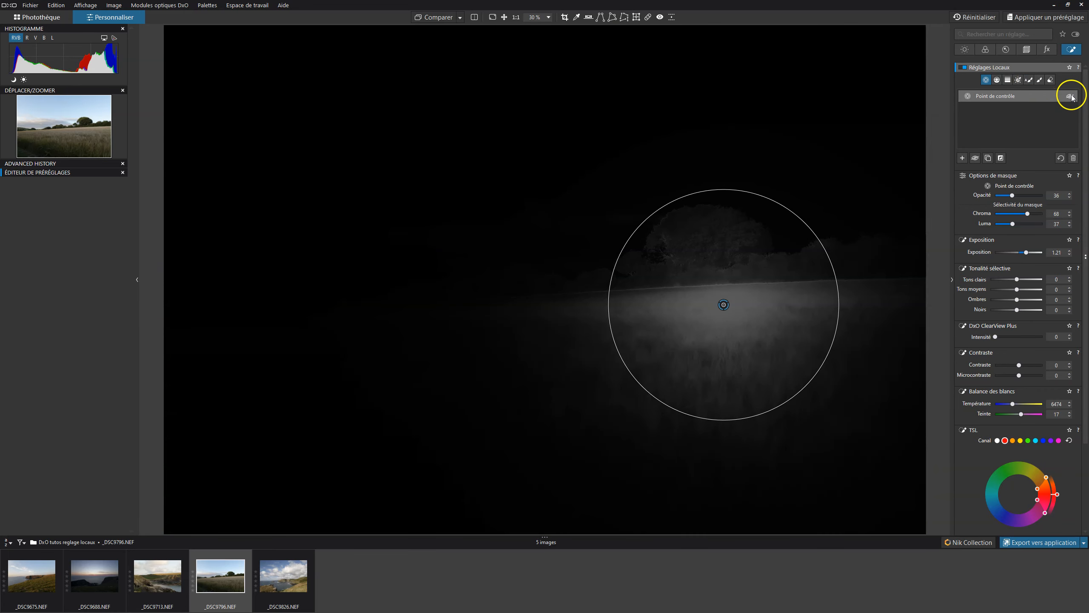
left_click(1071, 96)
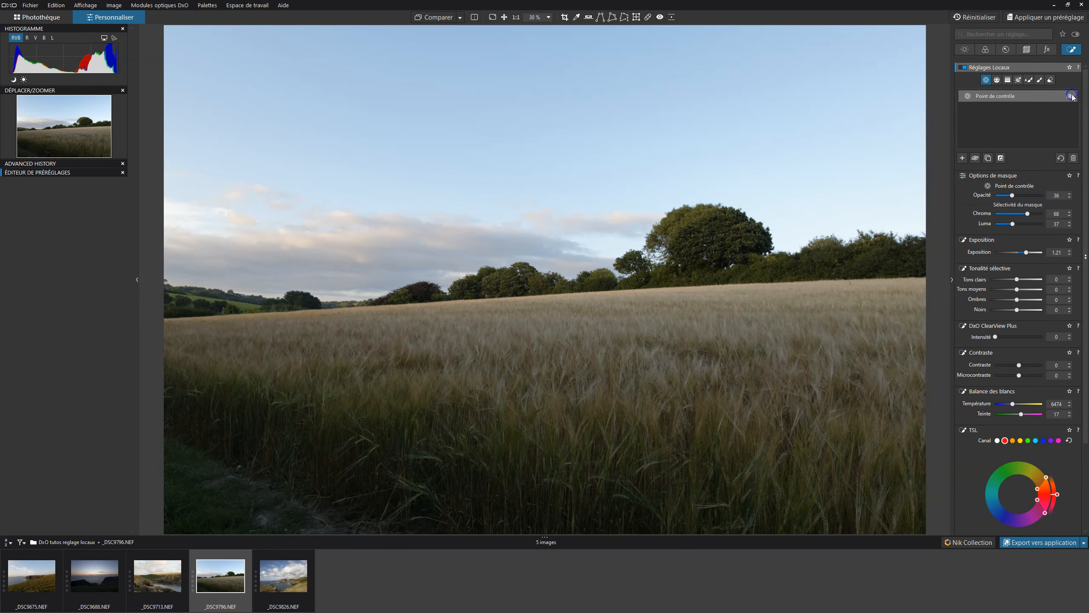
left_click(1072, 96)
left_click(1071, 96)
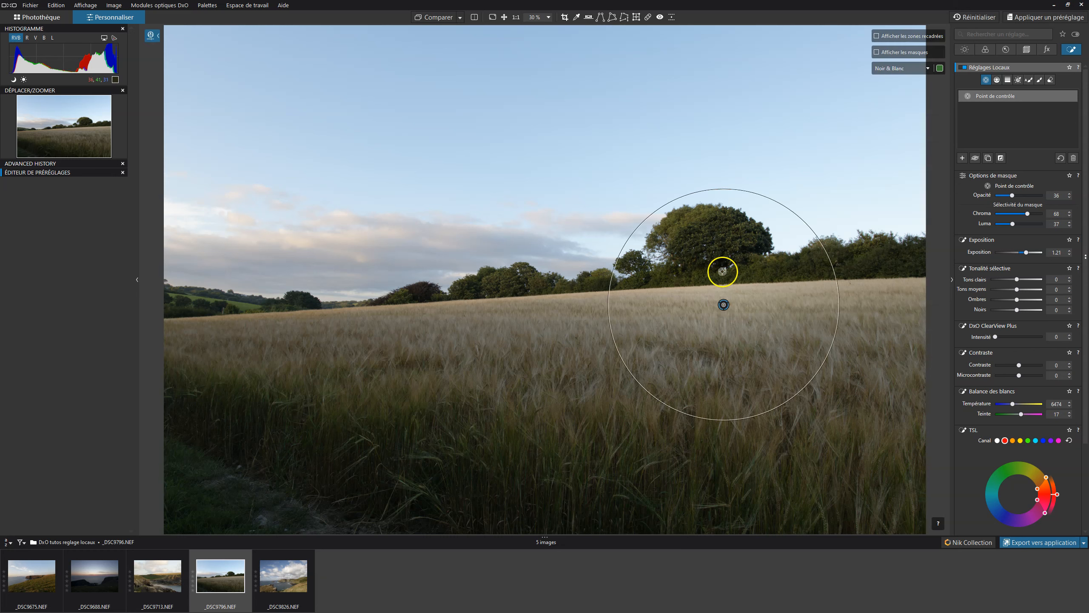
Step: Try adding a second control point to the same mask in the wheat field, move it around and delete it
left_click(489, 323)
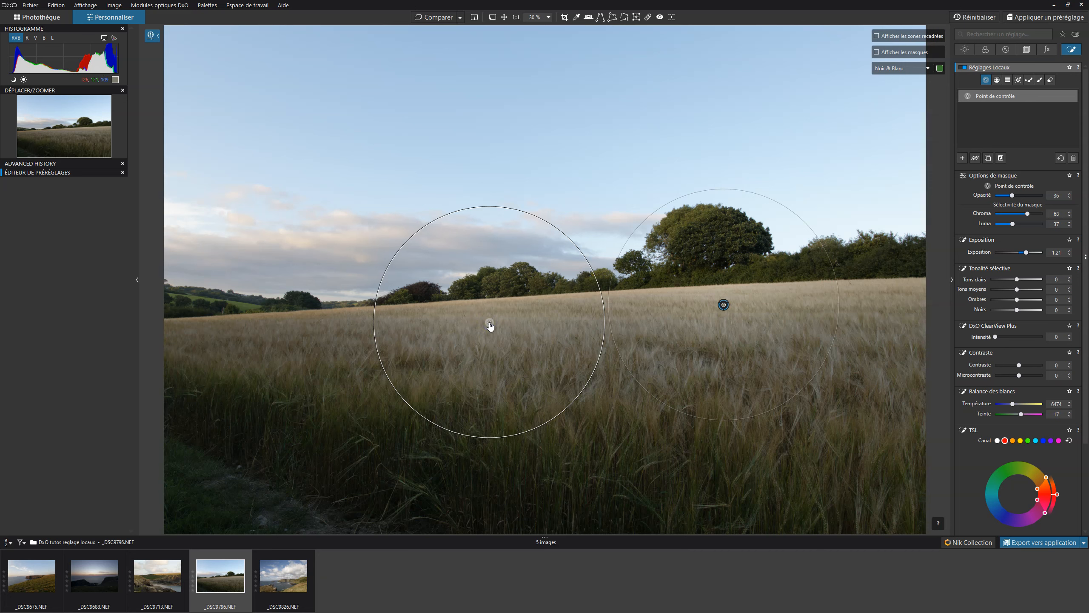
left_click_drag(490, 326, 375, 359)
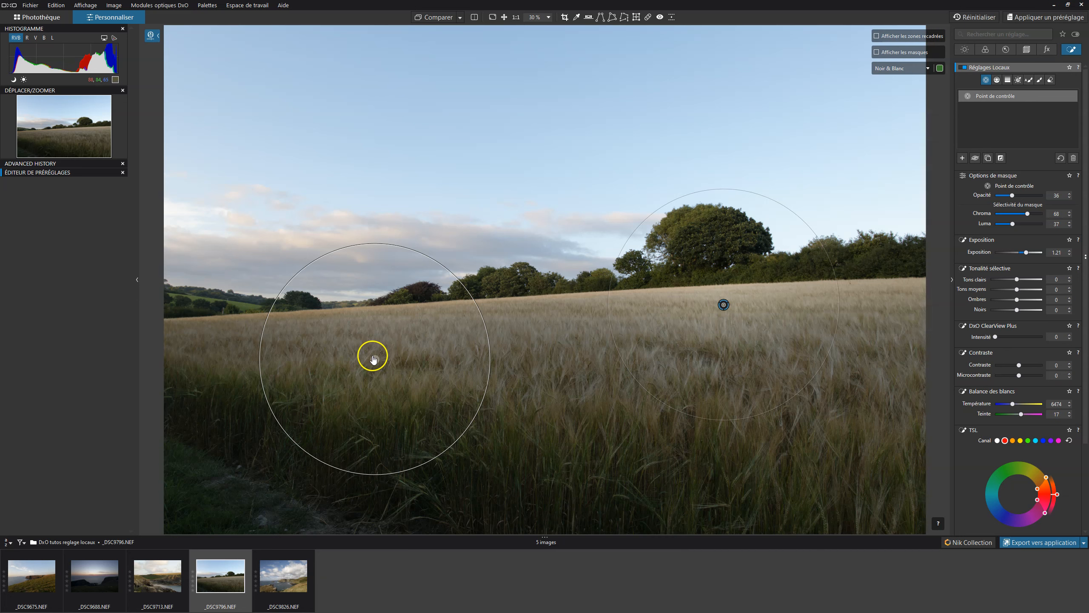
left_click_drag(375, 364, 368, 333)
key("Delete")
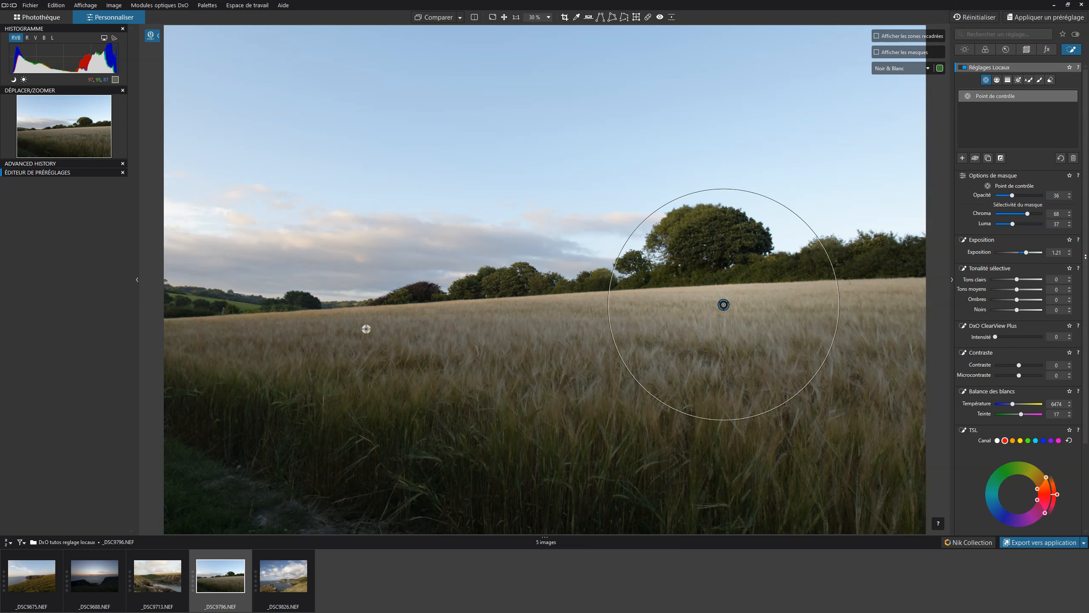
Step: Create a new mask with a control point in the middle of the wheat field and display its mask
left_click(470, 322)
left_click(961, 158)
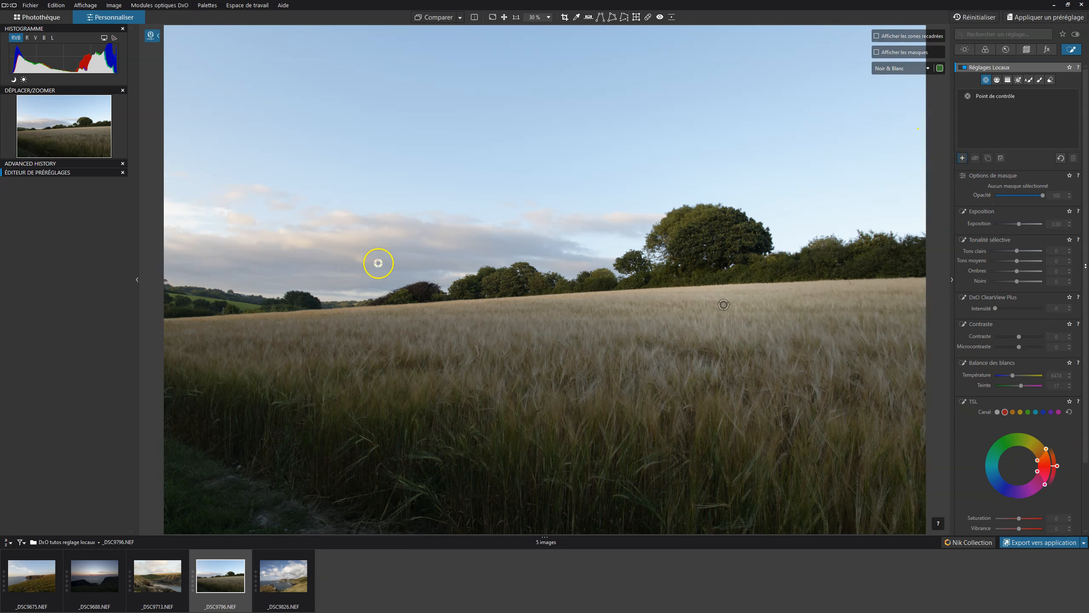
left_click(489, 342)
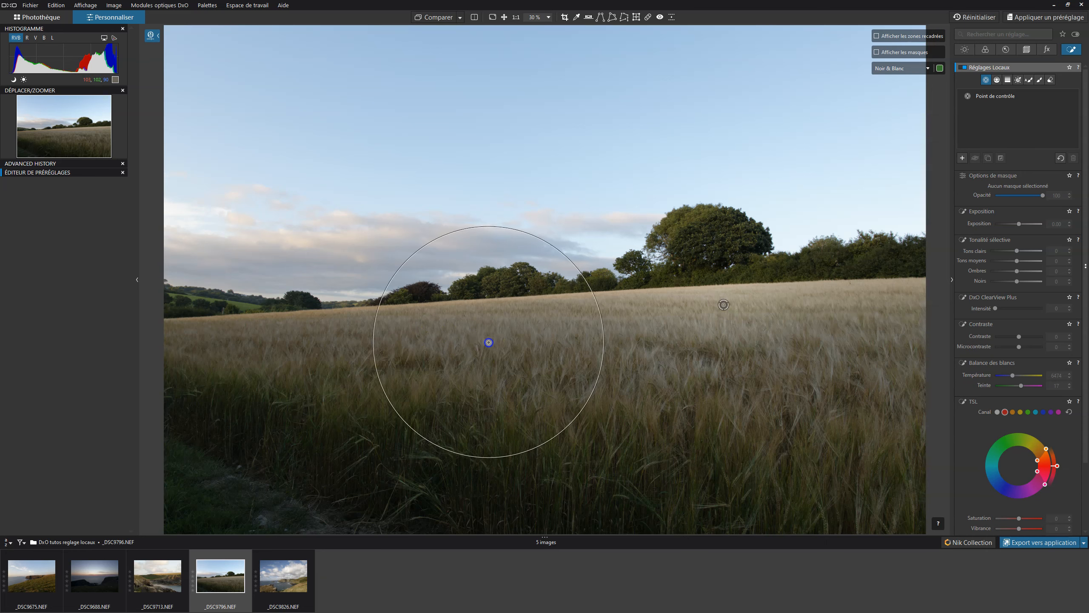
key("m")
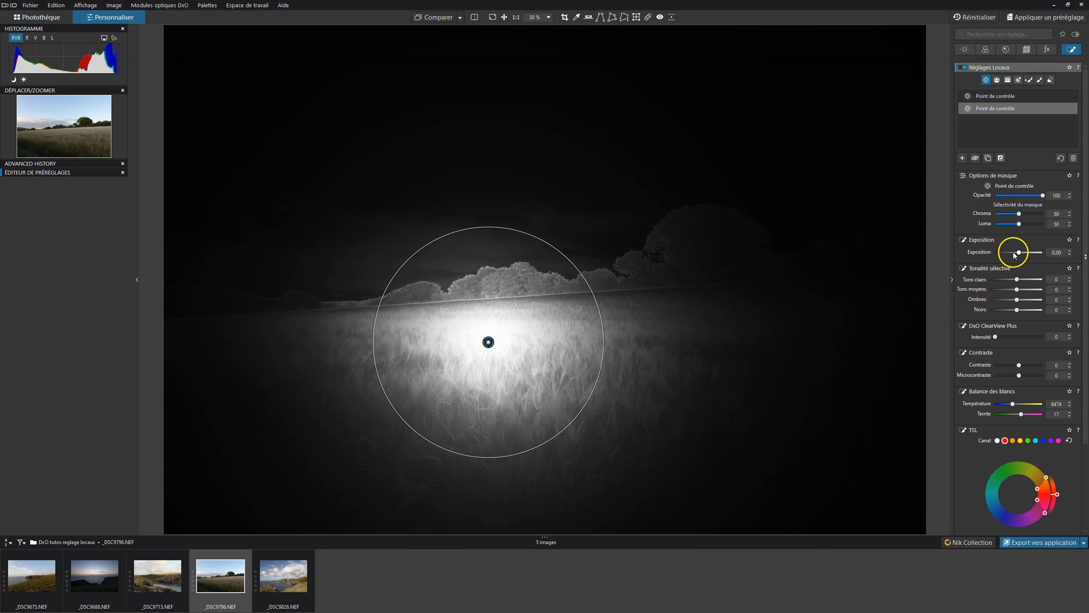
Step: Set the new control point's exposure to 0.79 and opacity to 24, and move it lower left in the field
left_click_drag(1019, 252, 1027, 254)
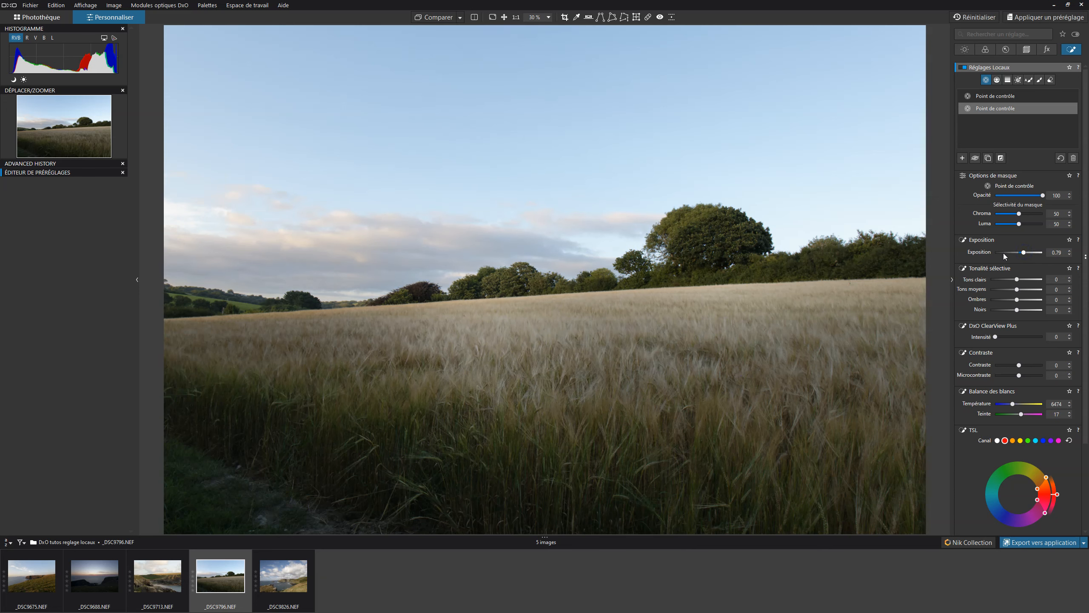
left_click_drag(1042, 198, 1007, 192)
left_click_drag(482, 343, 423, 362)
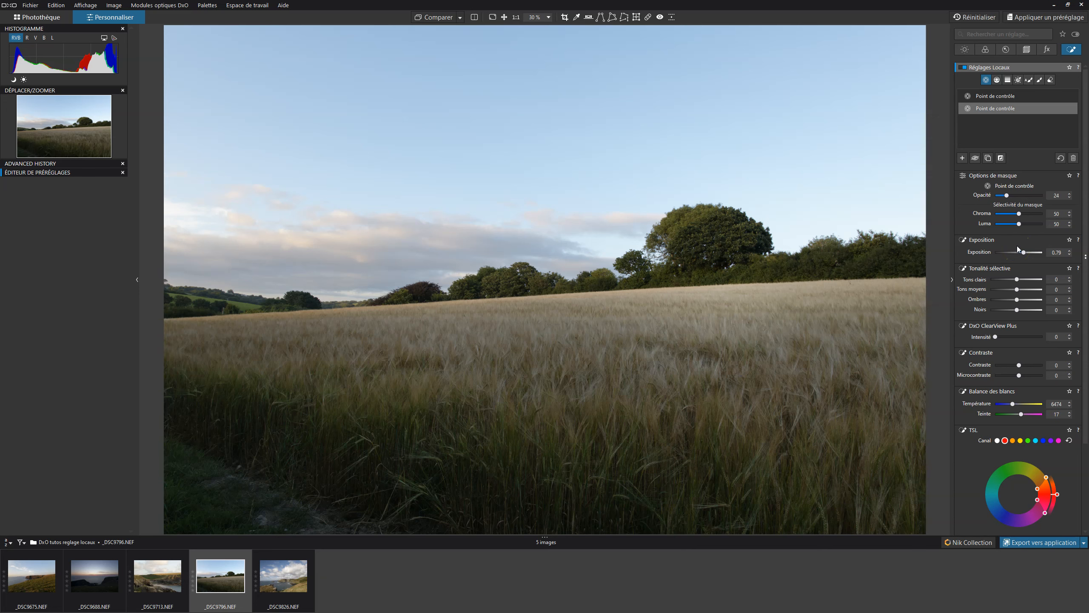
Step: Compare the photo with each of the two control point masks disabled and re-enabled in turn
left_click(1070, 109)
left_click(1070, 109)
left_click(1071, 96)
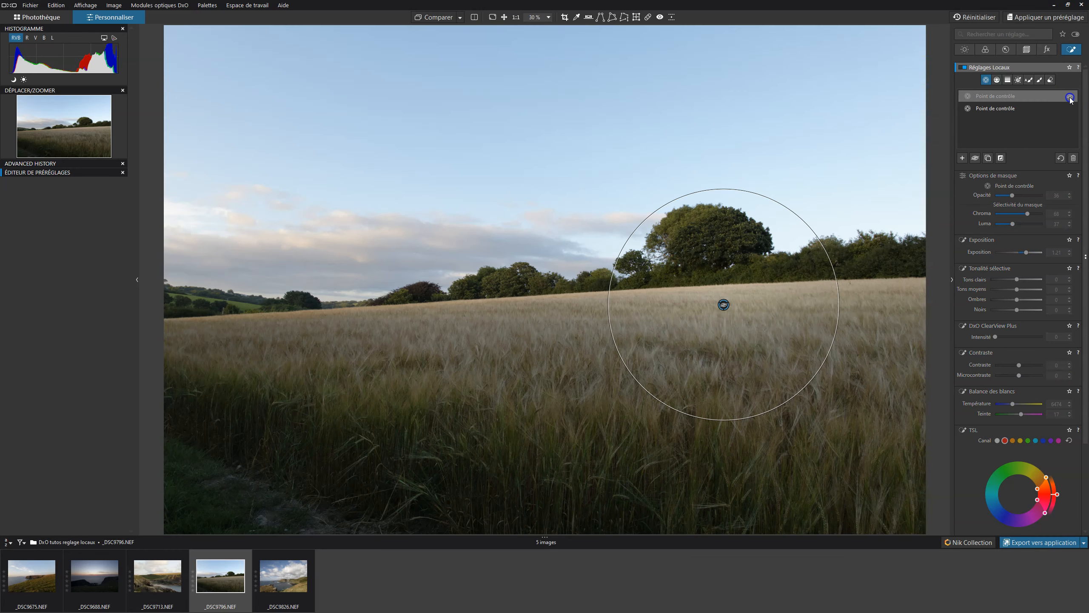
left_click(1071, 96)
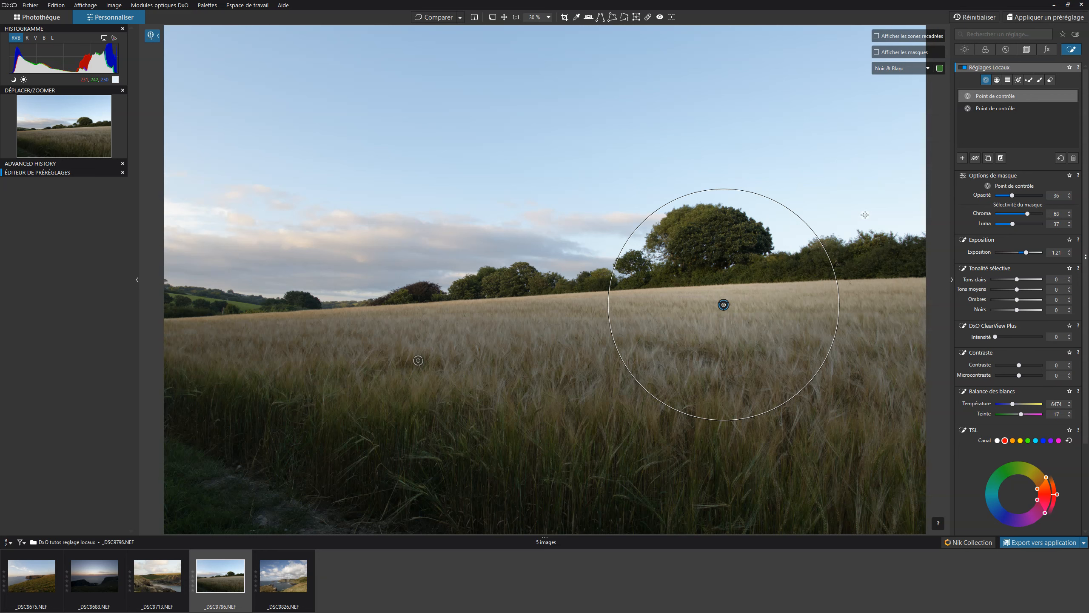
Step: Add a negative control point to the first mask, left of its main point, enlarge its circle and move it closer with the masks displayed
left_click(574, 325)
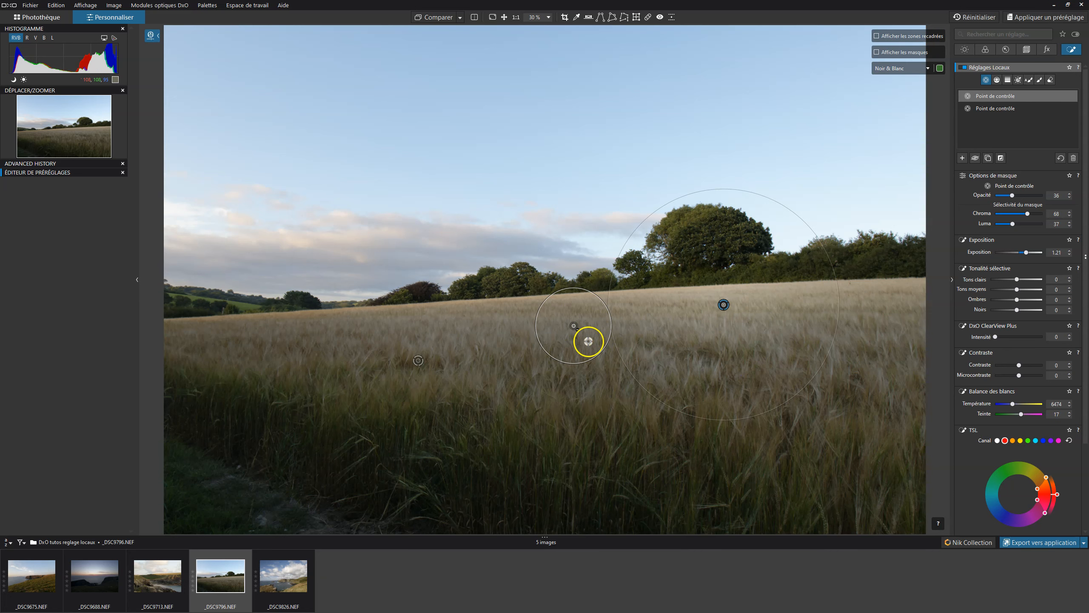
left_click(877, 52)
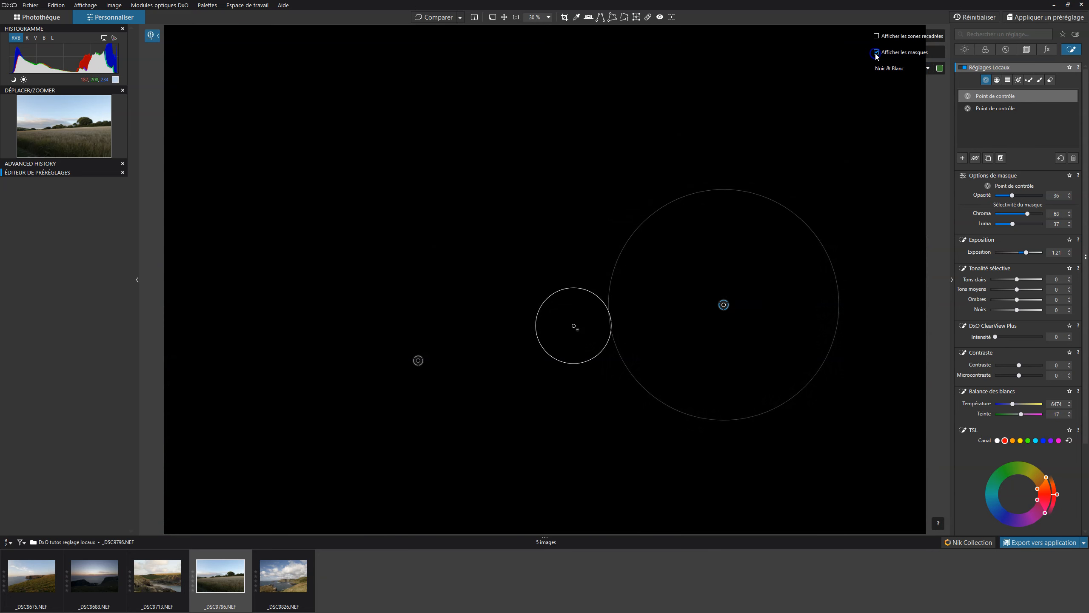
left_click_drag(594, 290, 641, 240)
left_click_drag(575, 330, 617, 307)
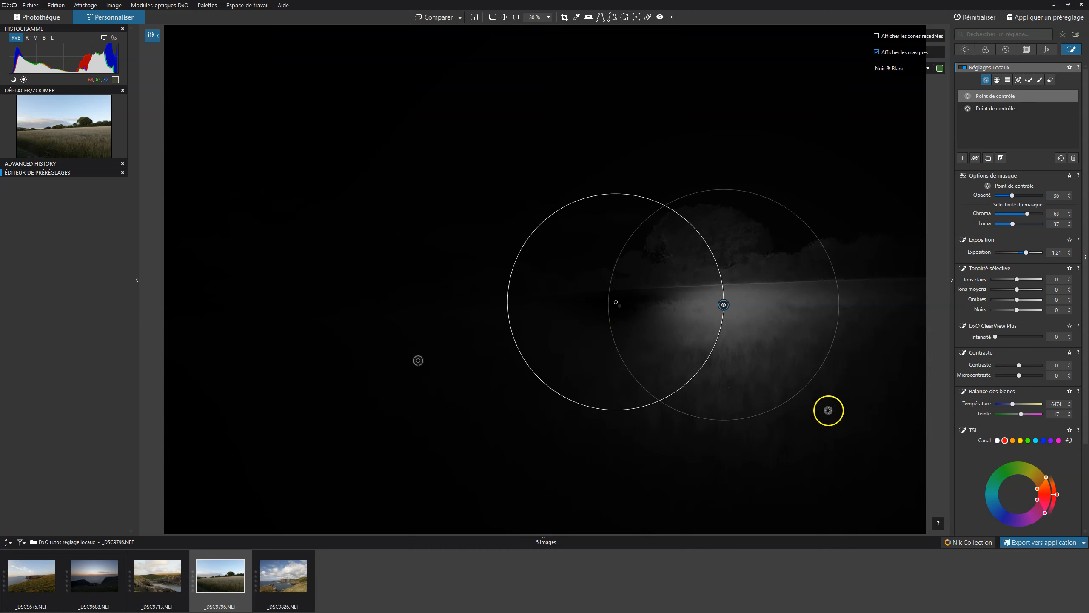
Step: Add another negative control point in the wheat below right of the first mask's main point, move it closer and hide the masks
left_click(843, 430)
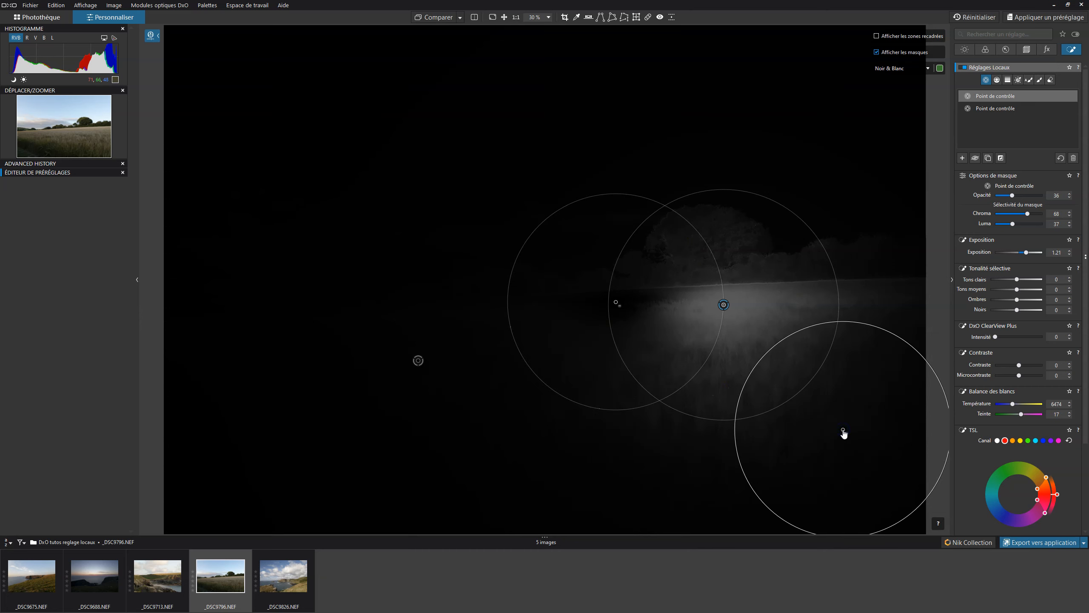
left_click_drag(843, 430, 787, 362)
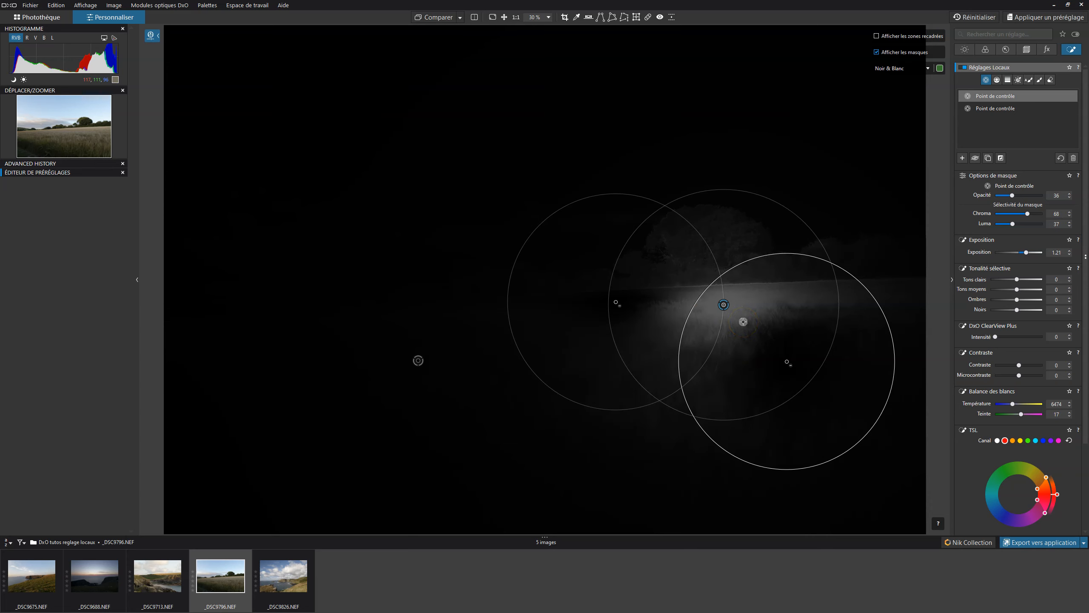
left_click(877, 52)
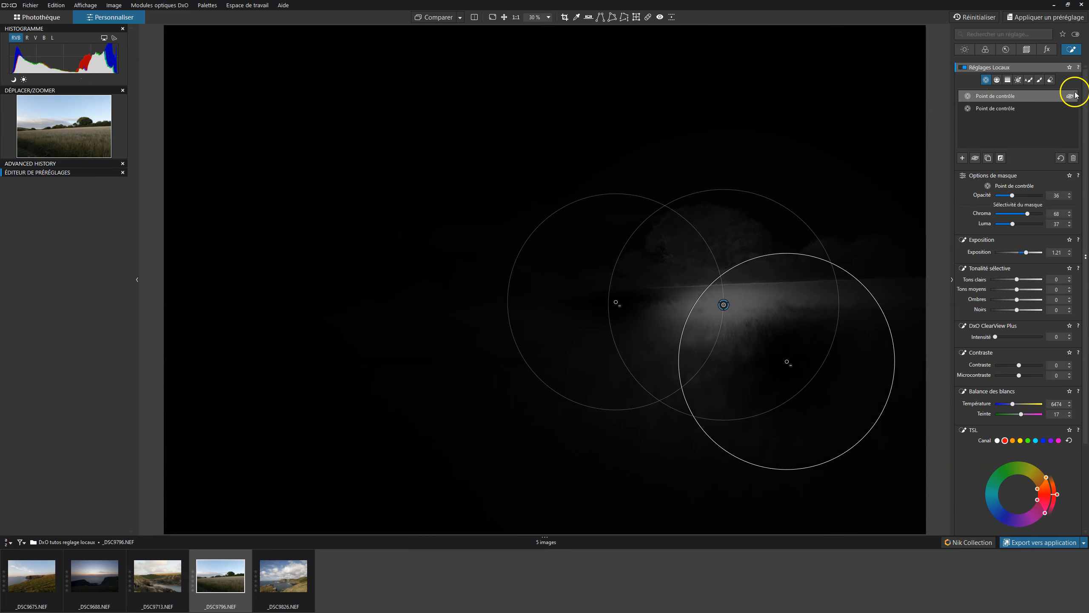
Step: Disable and re-enable the first mask twice to compare its effect on the wheat field
left_click(1070, 95)
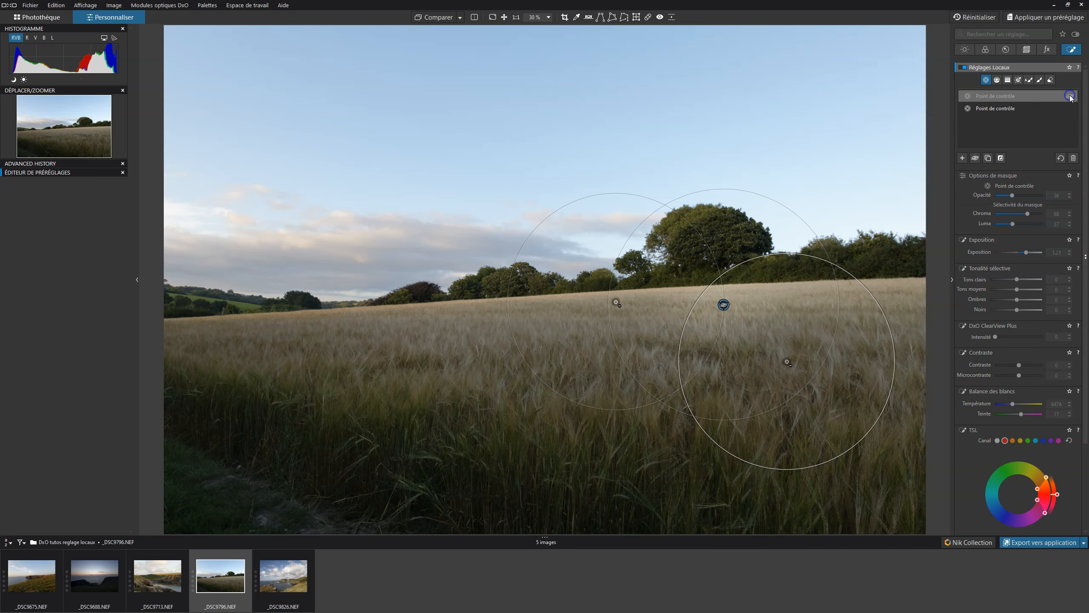
left_click(1070, 95)
left_click(1070, 97)
left_click(1070, 96)
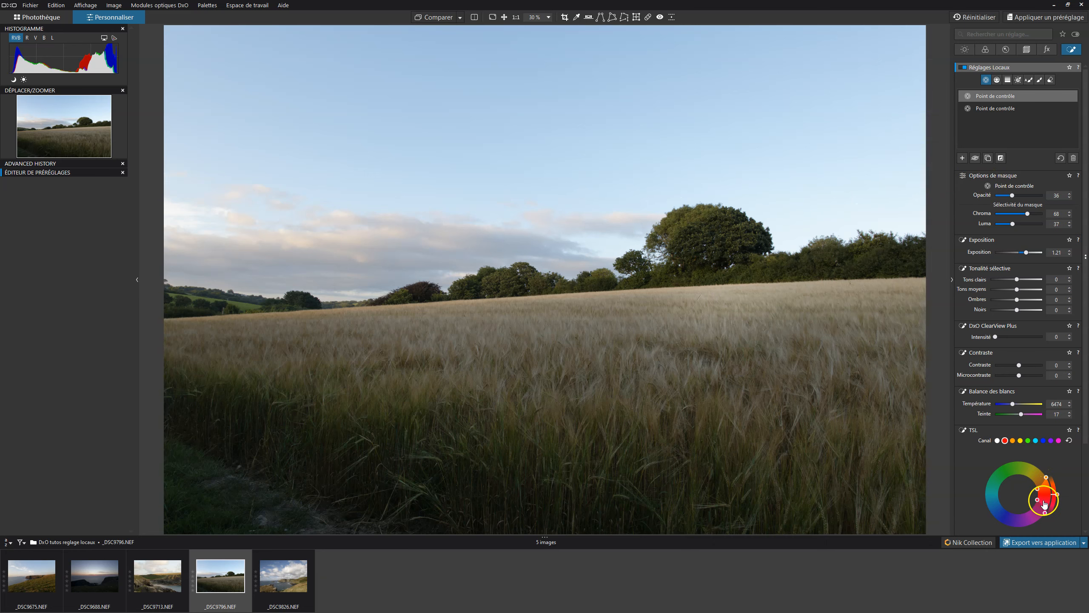
Step: Examine the local corrections available for the first mask, from mask options and exposure down to sharpness and blur
left_click(962, 100)
left_click(1014, 226)
left_click(1010, 246)
left_click(997, 299)
scroll(986, 399, "down", 1)
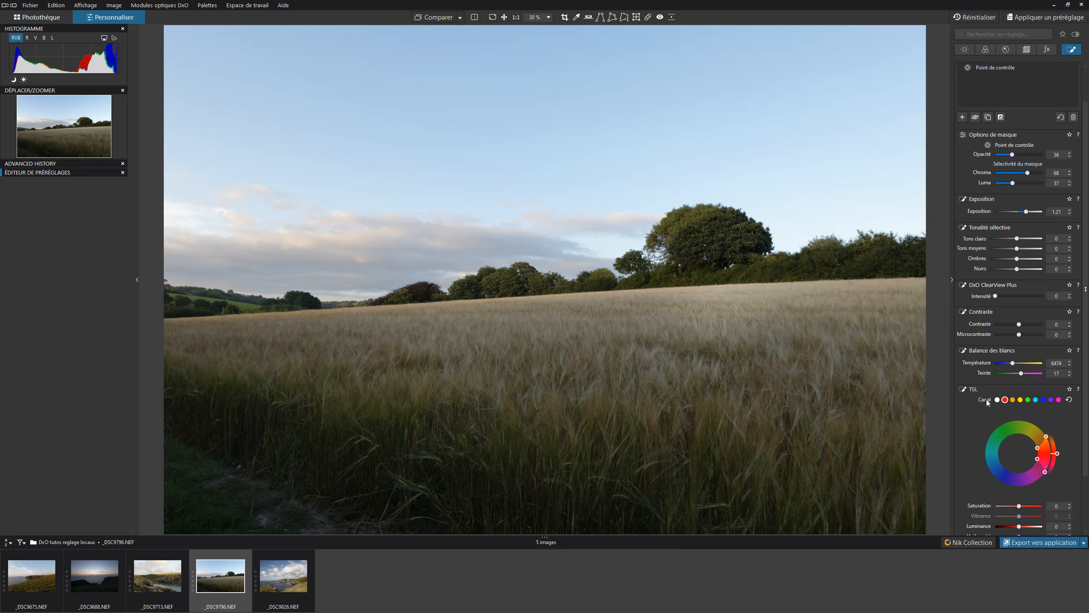
scroll(1021, 404, "down", 2)
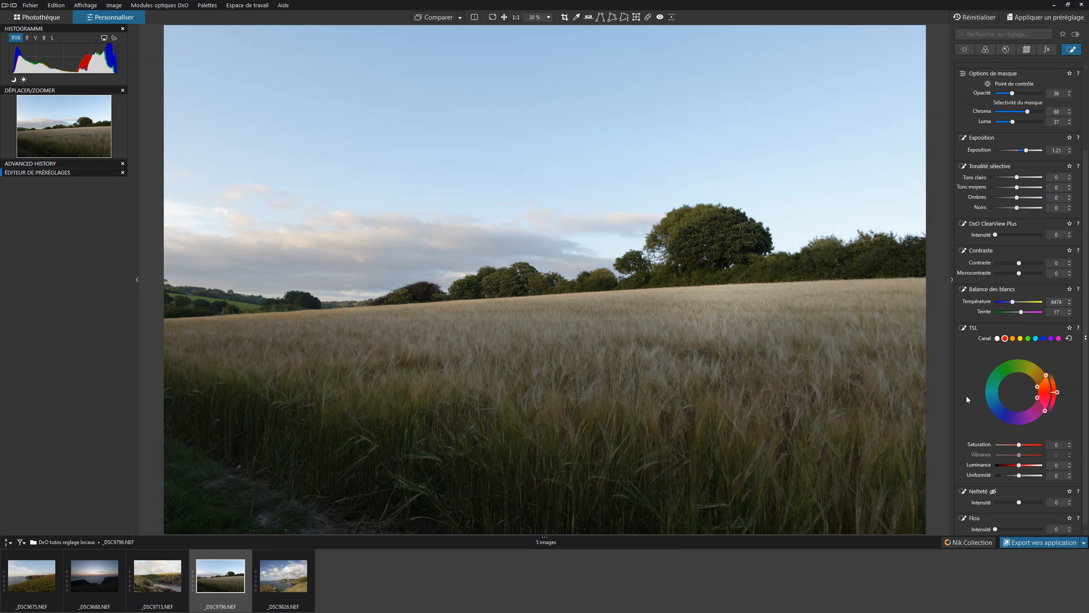
scroll(970, 397, "down", 1)
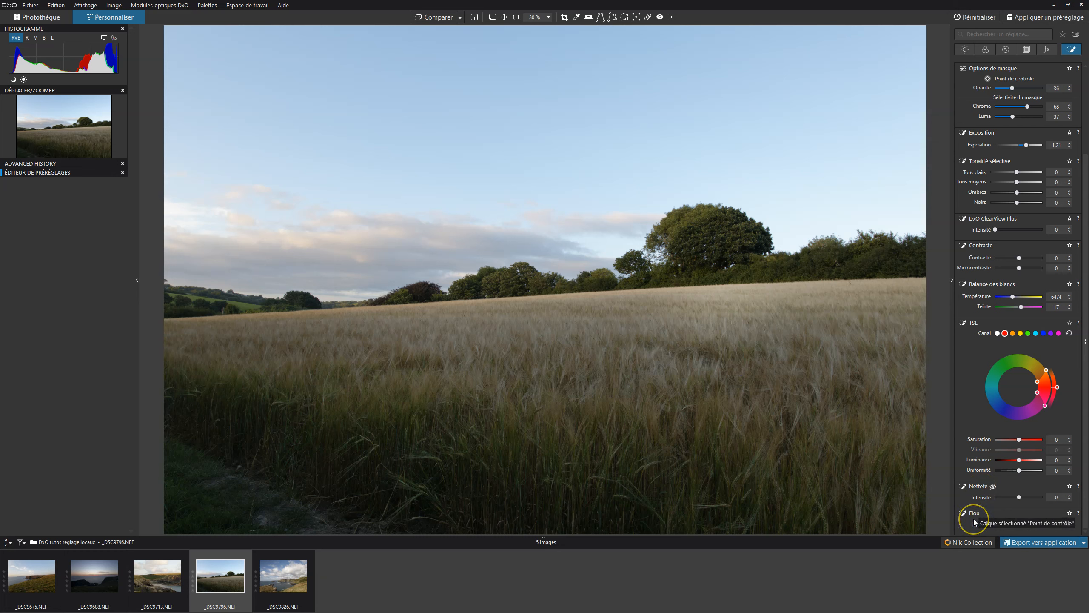
scroll(975, 403, "up", 3)
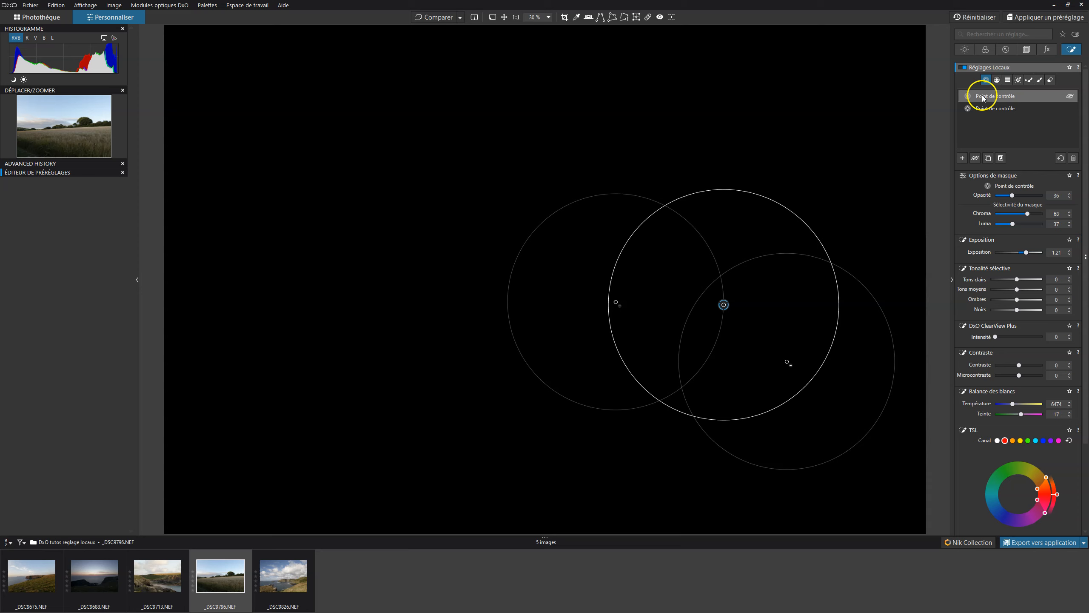
mouse_move(992, 111)
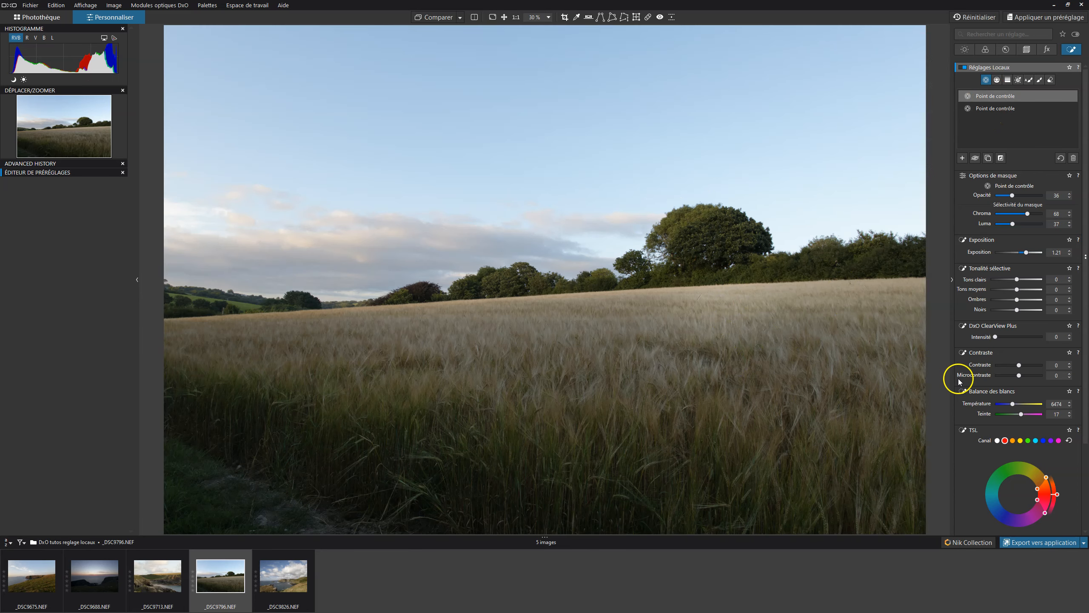
Step: For the first mask's yellow TSL channel, set the saturation to 71 and adjust the luminance
left_click(1021, 441)
scroll(1018, 456, "down", 1)
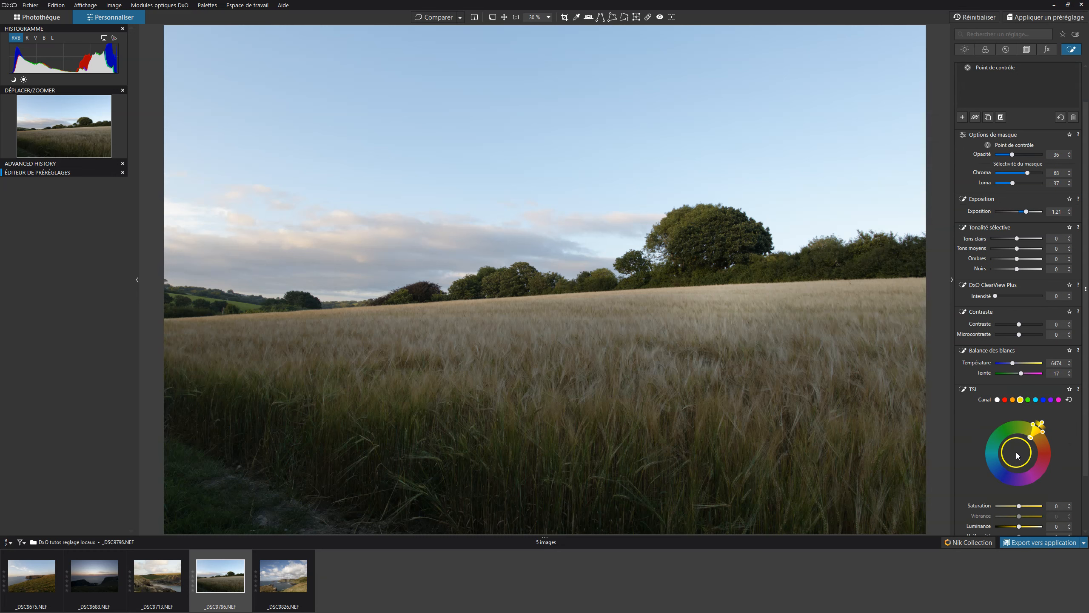
scroll(1017, 456, "down", 1)
left_click_drag(1020, 446, 1036, 447)
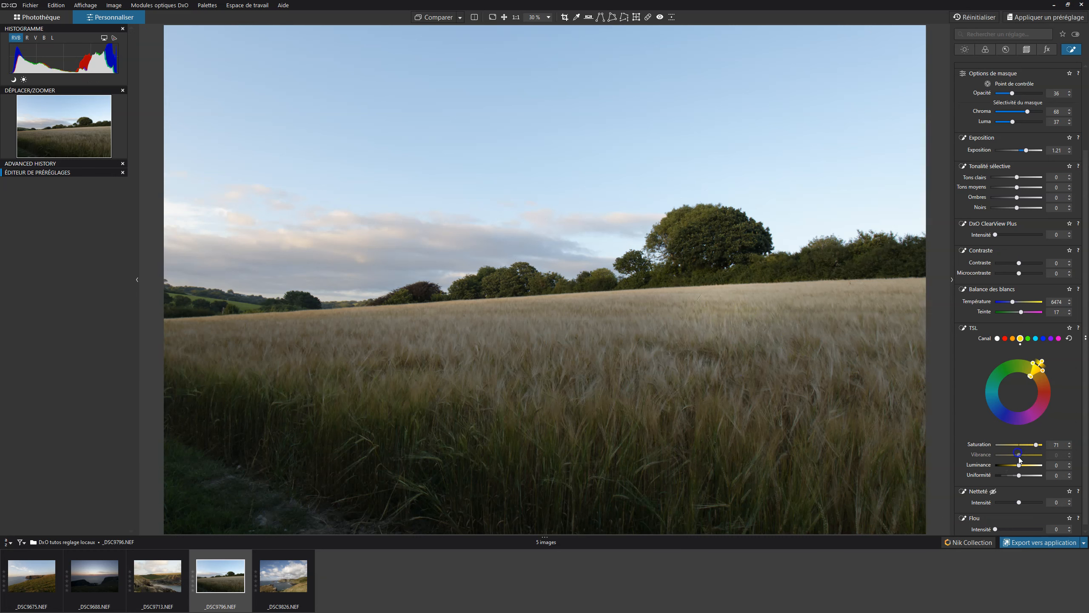
left_click_drag(1034, 470, 1024, 473)
Step: Raise the first mask's orange channel saturation and increase the vibrance on its all-colours TSL channel
left_click(1013, 338)
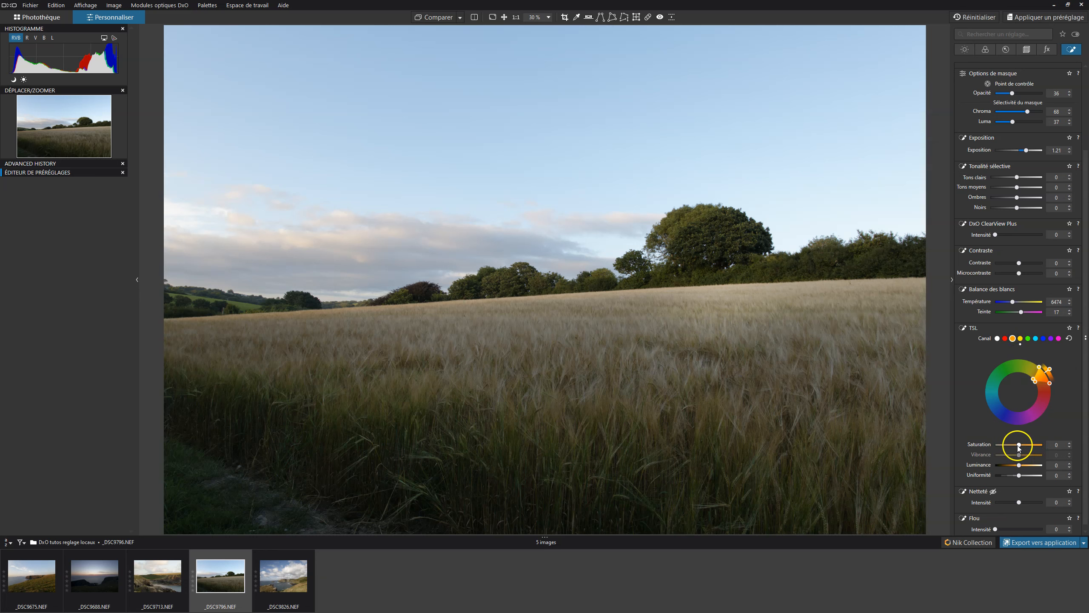
left_click_drag(1023, 445, 1039, 447)
left_click(998, 339)
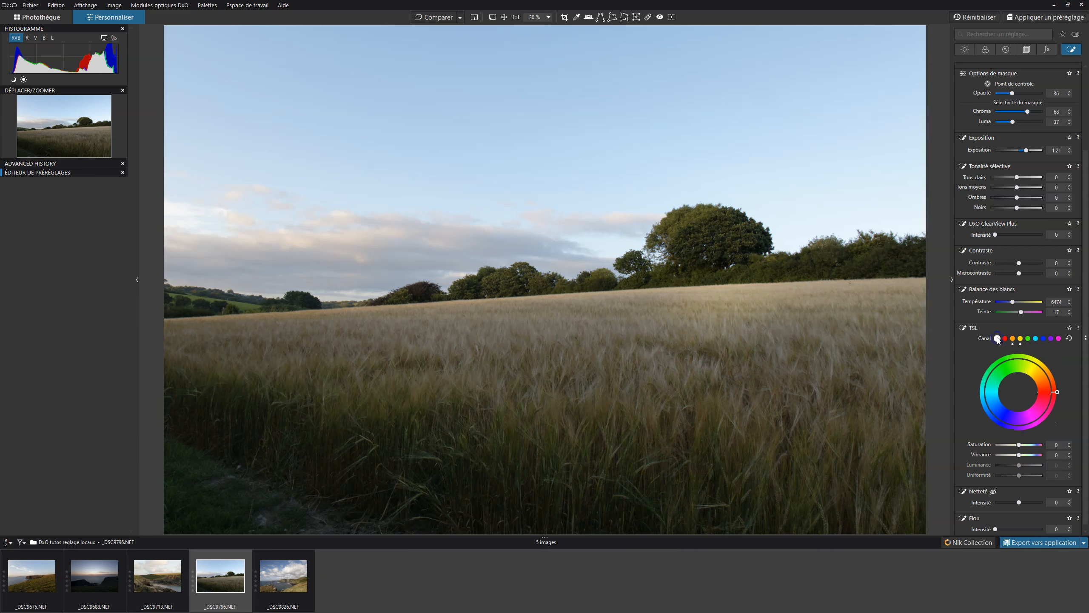
left_click(1001, 351)
left_click(1031, 455)
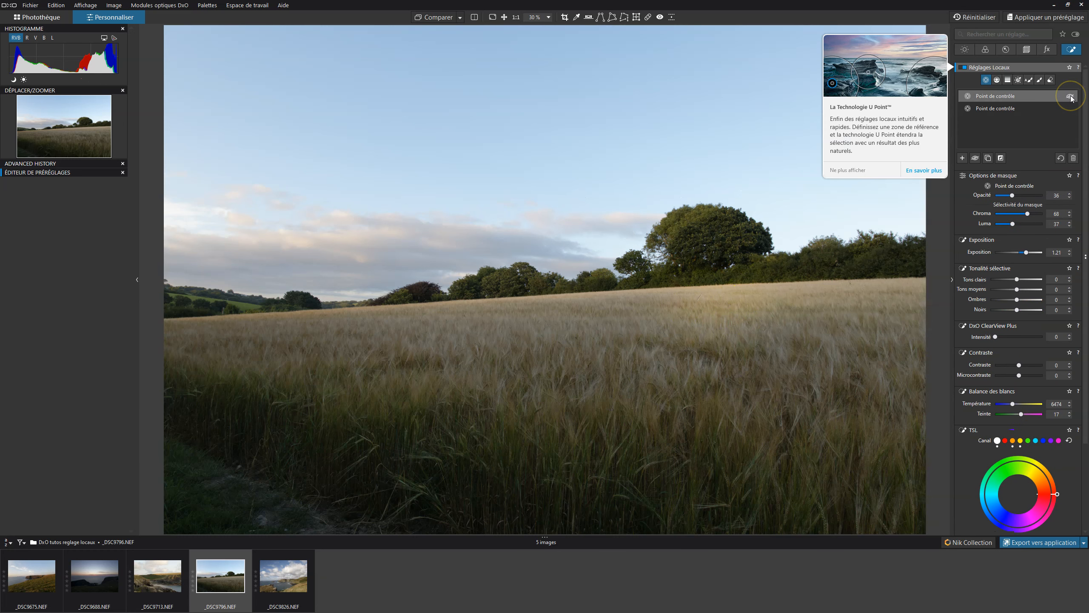
Step: Compare the photo with and without the first mask's colour corrections by toggling that mask
left_click(1071, 96)
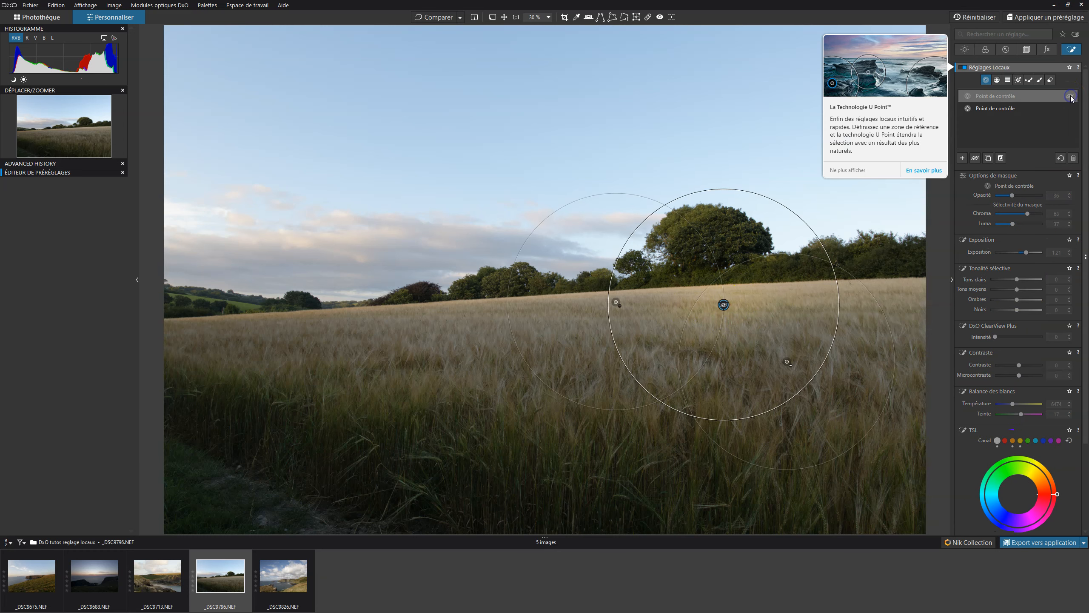
left_click(1071, 97)
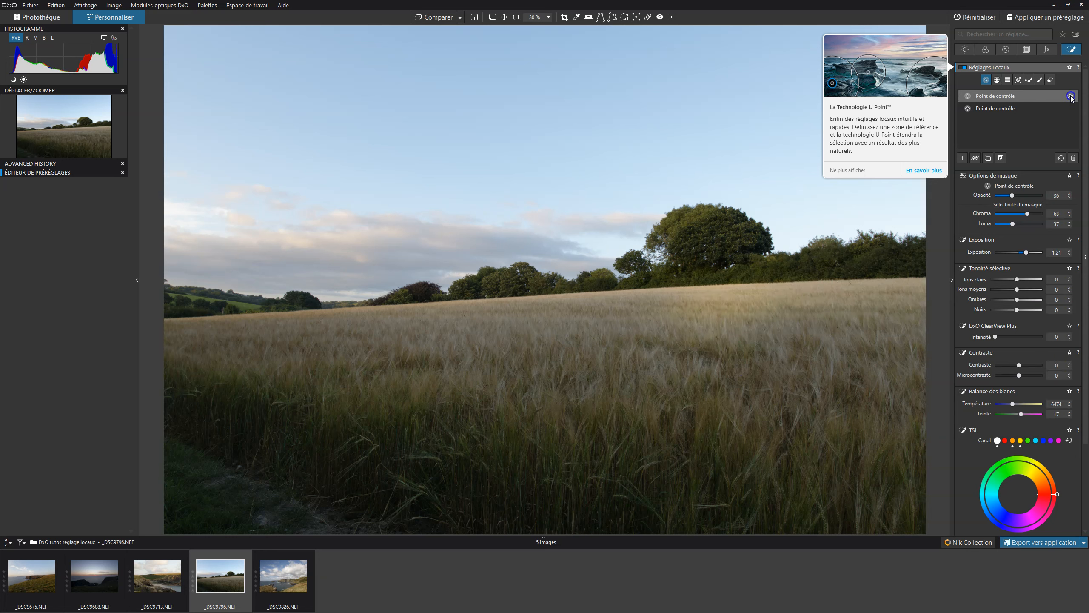
left_click(1071, 96)
left_click(1071, 97)
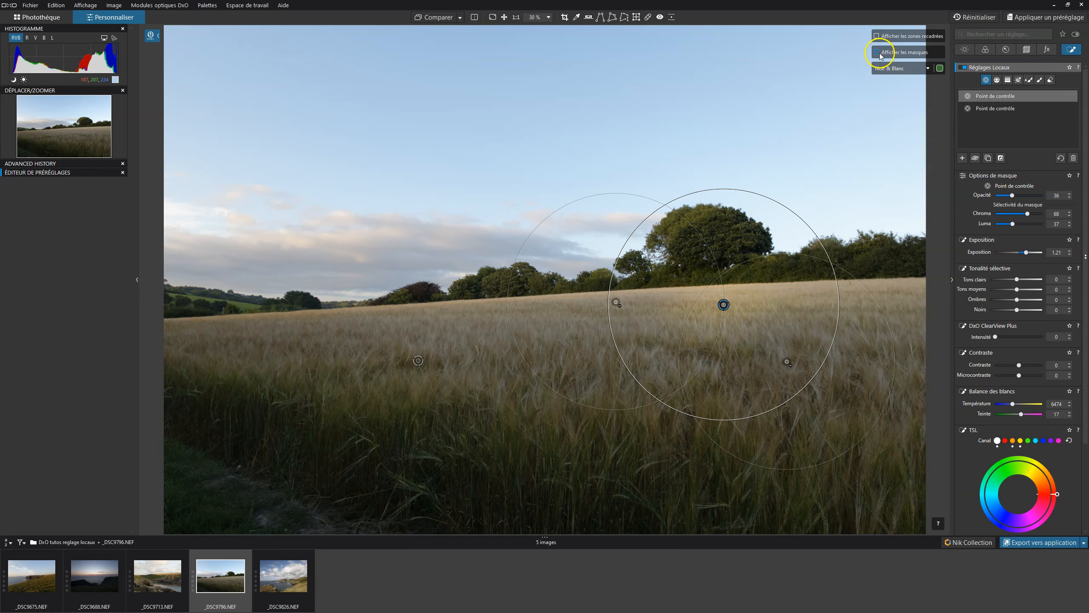
Step: Display and hide the masks, and select each control point mask in the list, ending on the second
left_click(877, 52)
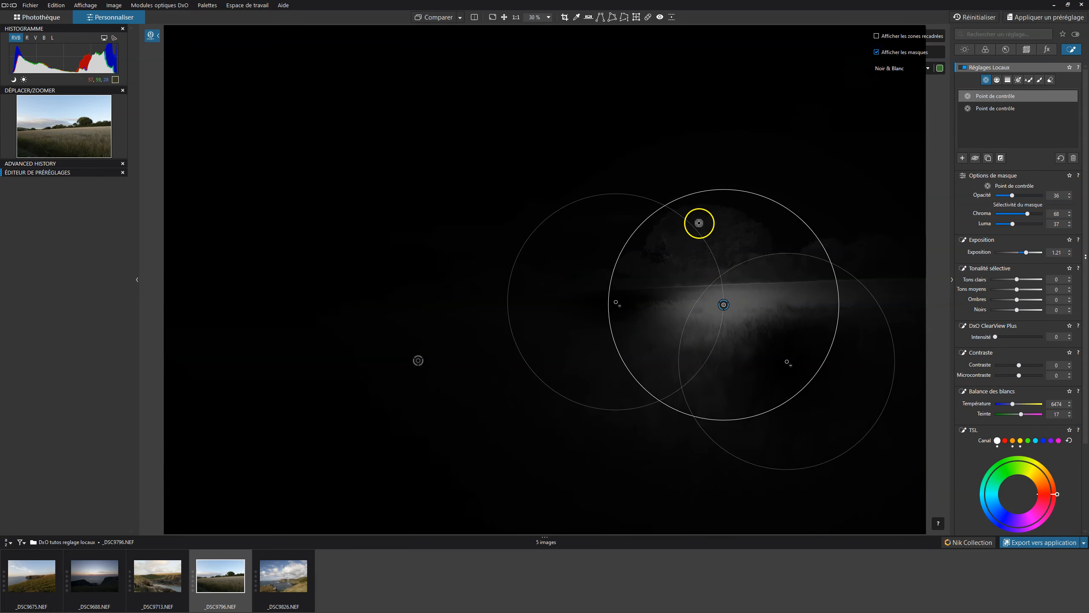
left_click(879, 53)
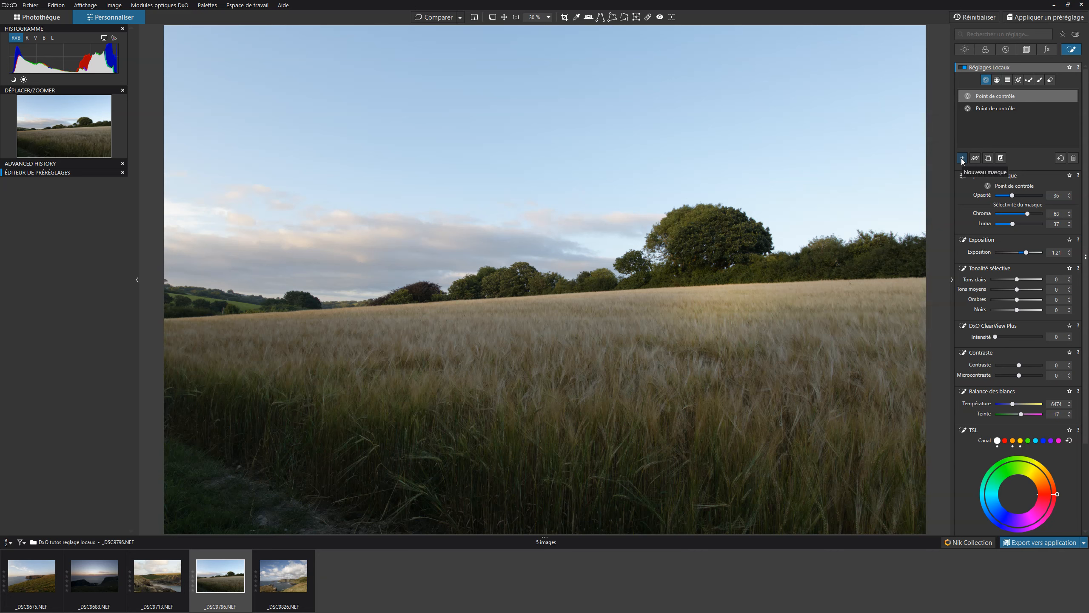
left_click(1014, 95)
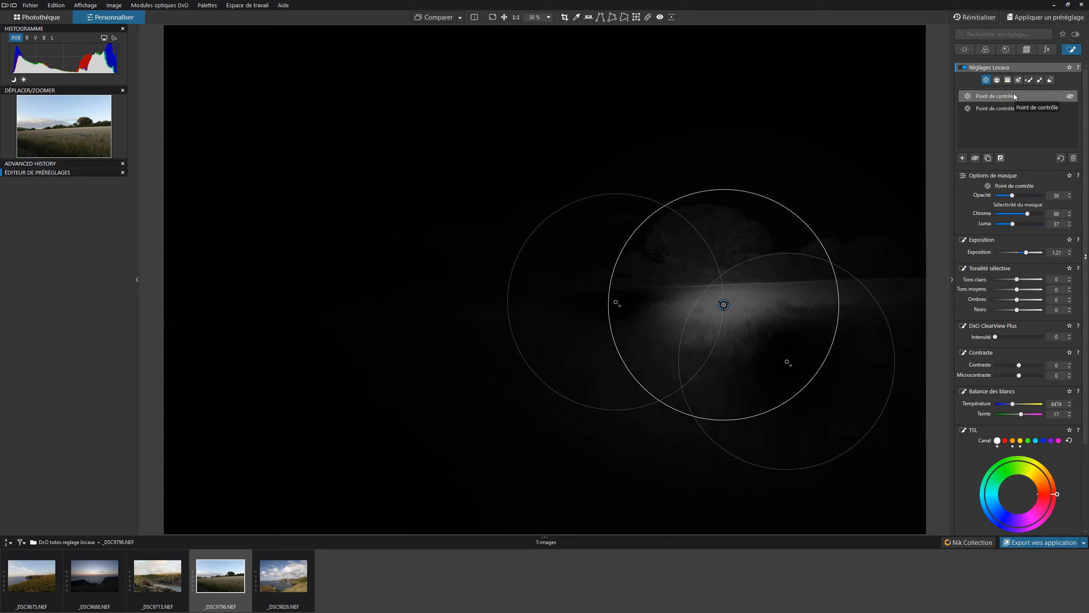
left_click(1001, 109)
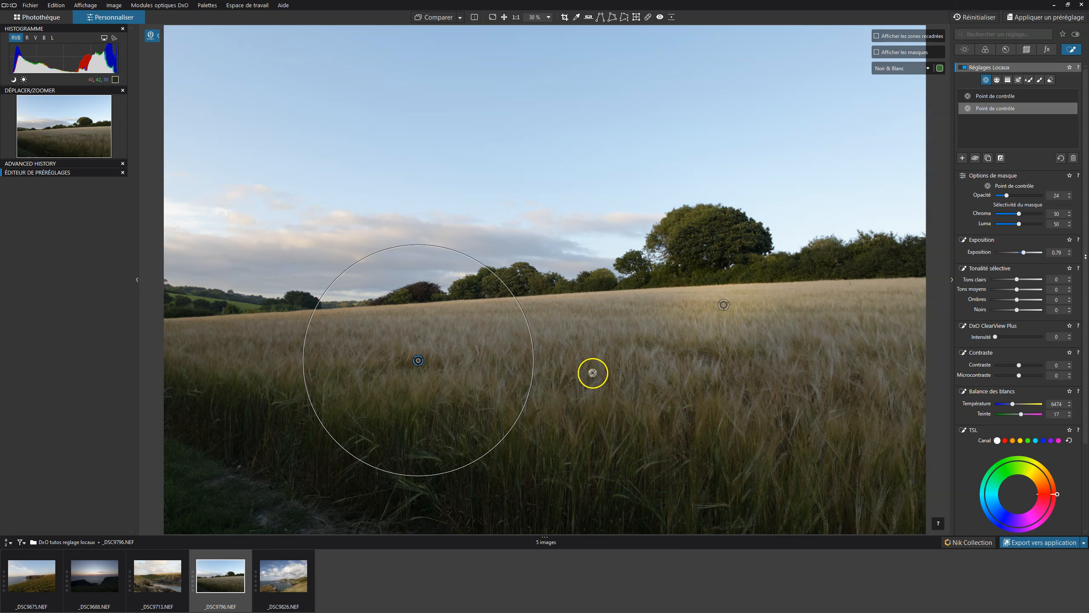
Step: Toggle the second mask's visibility to compare its effect, and select the first control point mask
left_click(963, 158)
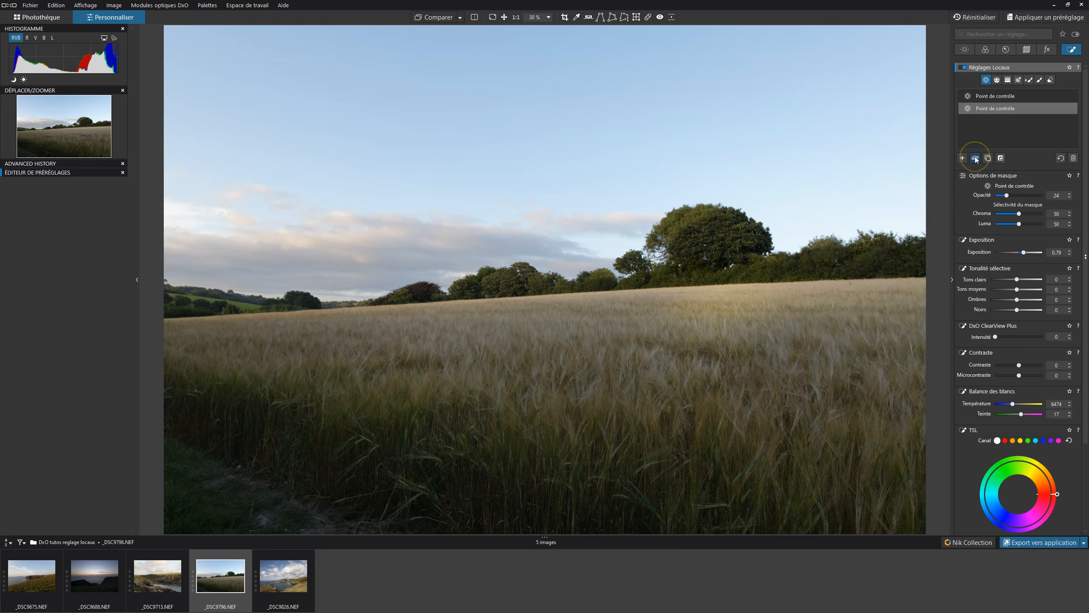
left_click(975, 159)
left_click(975, 158)
left_click(975, 159)
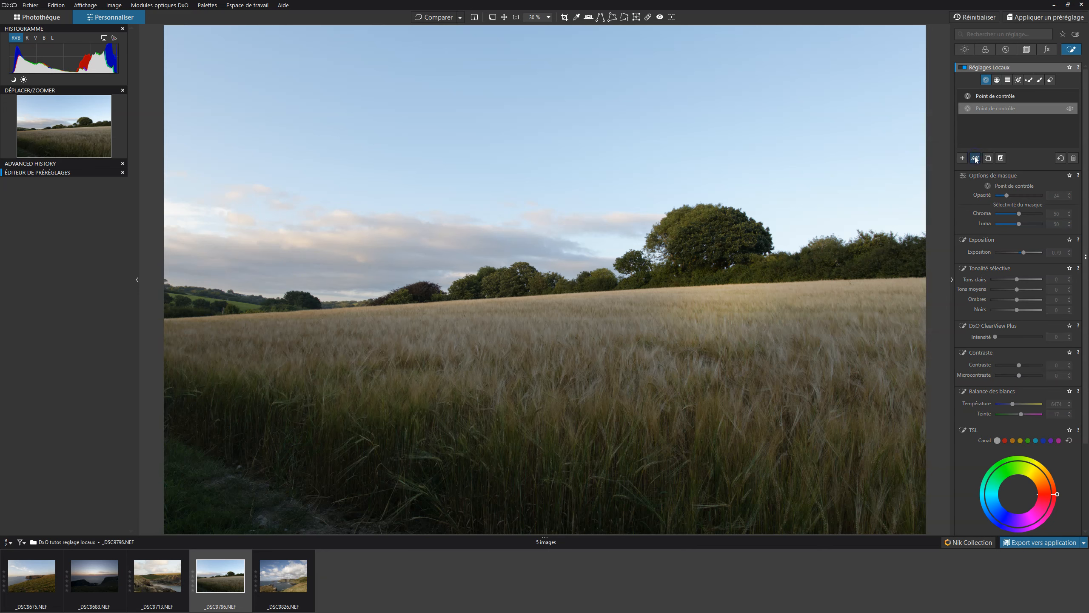
left_click(986, 96)
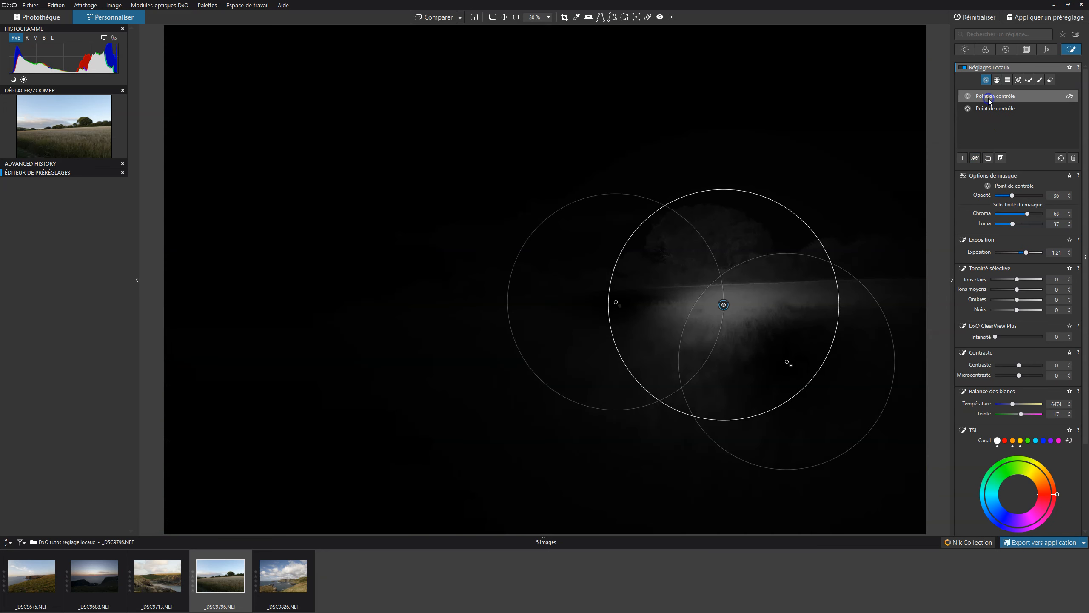
Step: Deactivate and reactivate the first control point mask to compare its effect, and do the same for the second mask
left_click(968, 160)
left_click(975, 158)
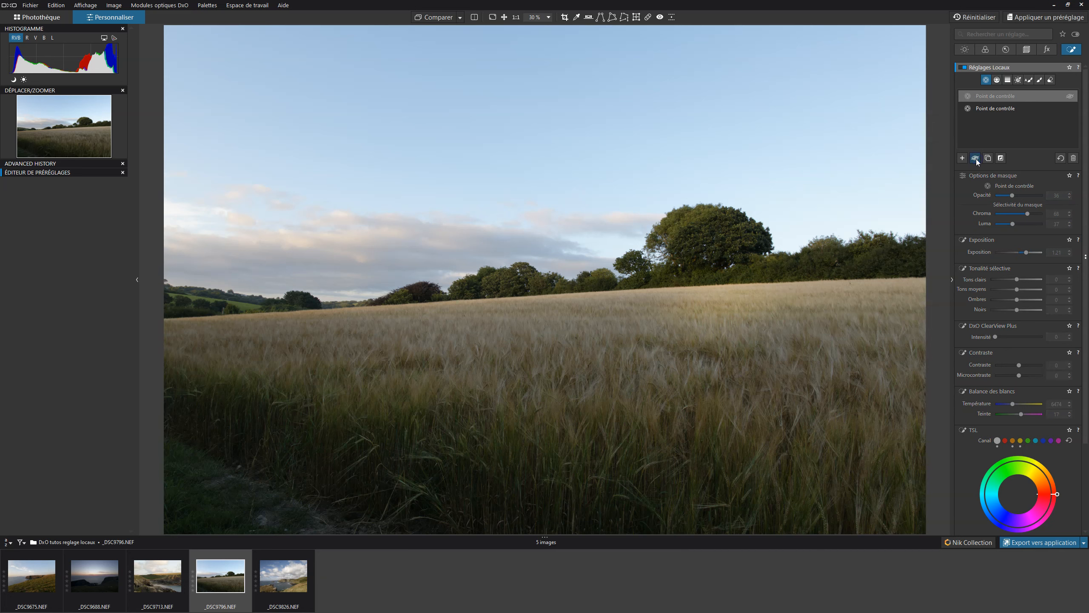
left_click(976, 158)
left_click(991, 123)
left_click(976, 158)
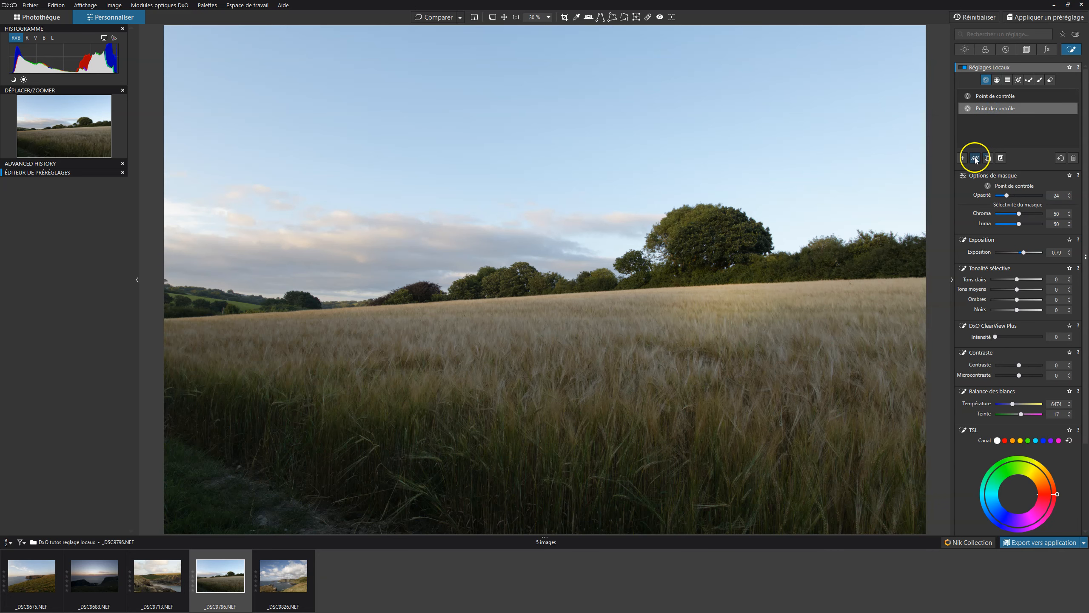
left_click(976, 159)
Step: Toggle the second mask's visibility in the mask list, and repeat the comparison for the first mask
left_click(1068, 108)
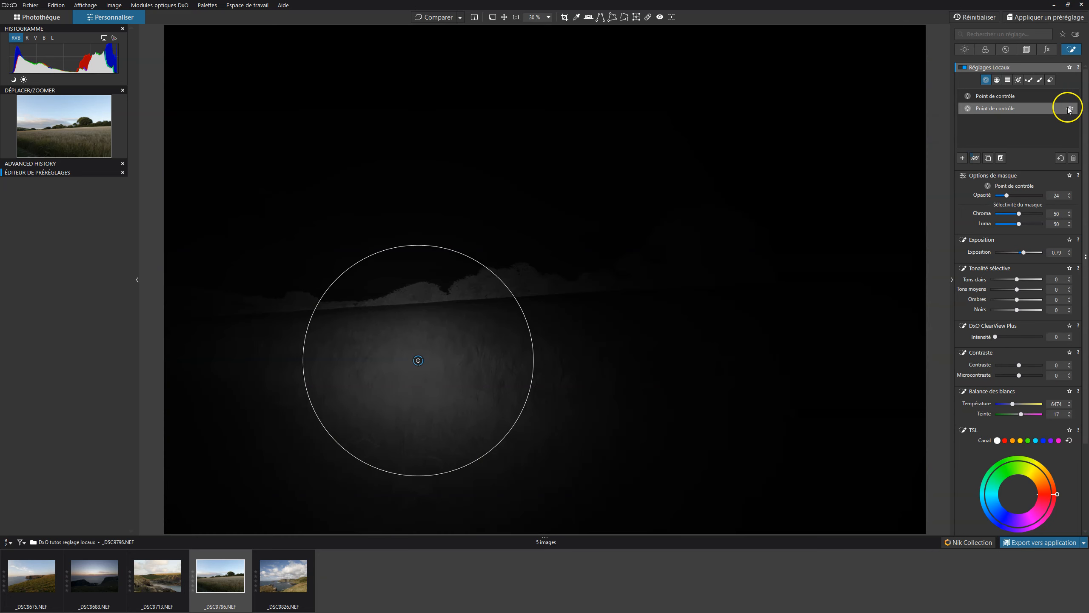
left_click(1068, 109)
left_click(1068, 108)
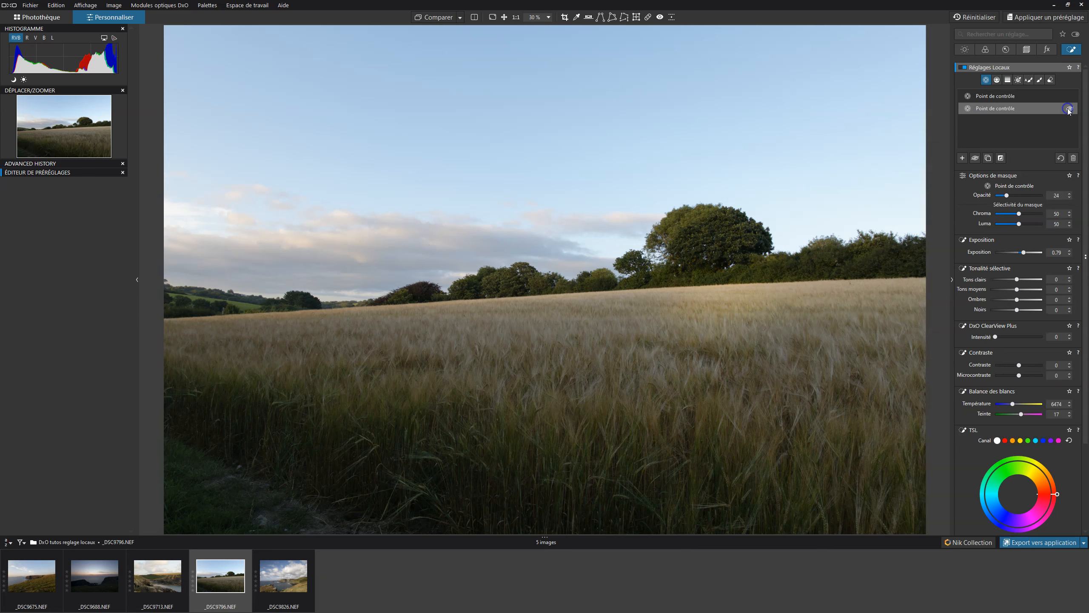
left_click(1060, 100)
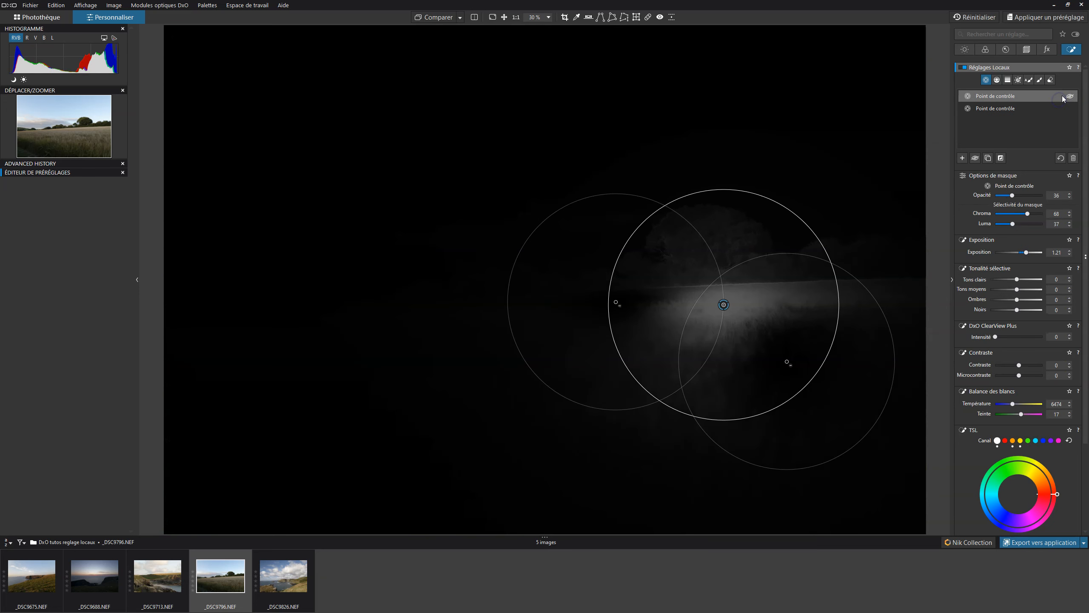
left_click(1070, 97)
left_click(1070, 97)
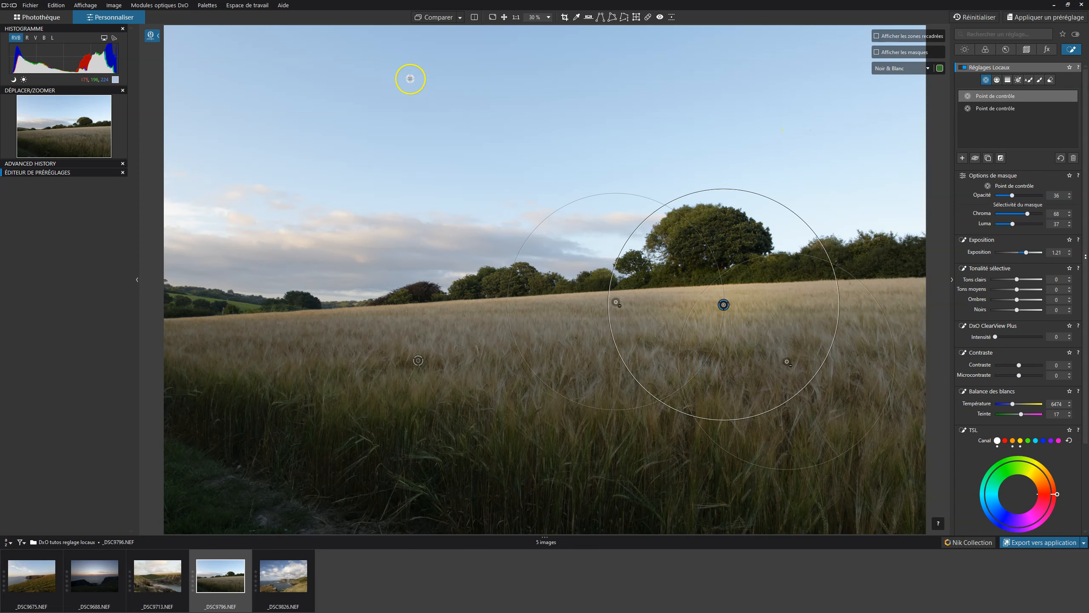
Step: Compare the photo repeatedly with its version without local adjustments
left_click(438, 17)
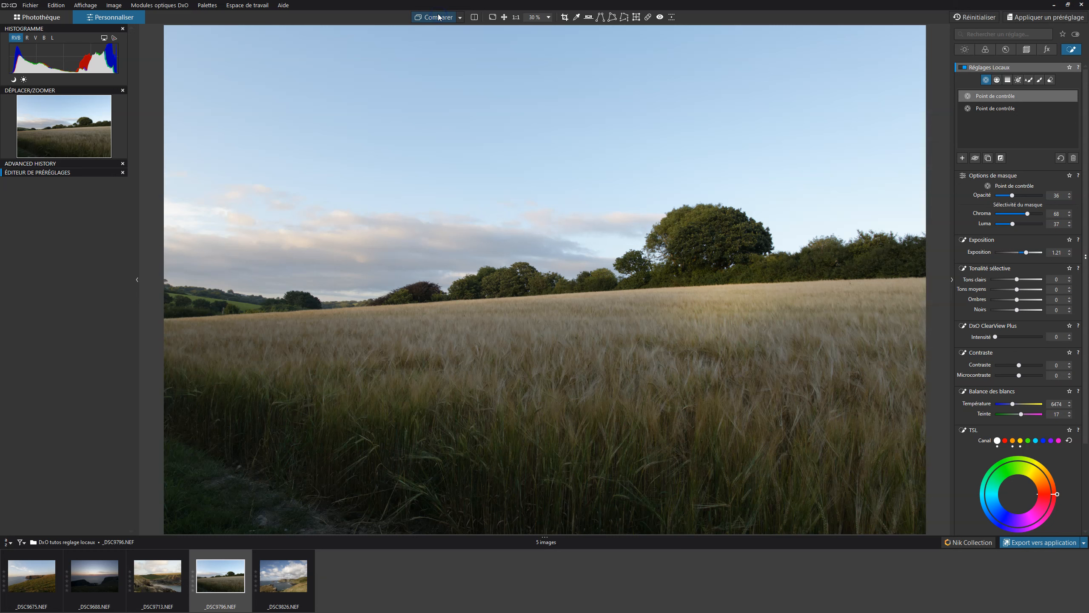
left_click(438, 17)
left_click(438, 17)
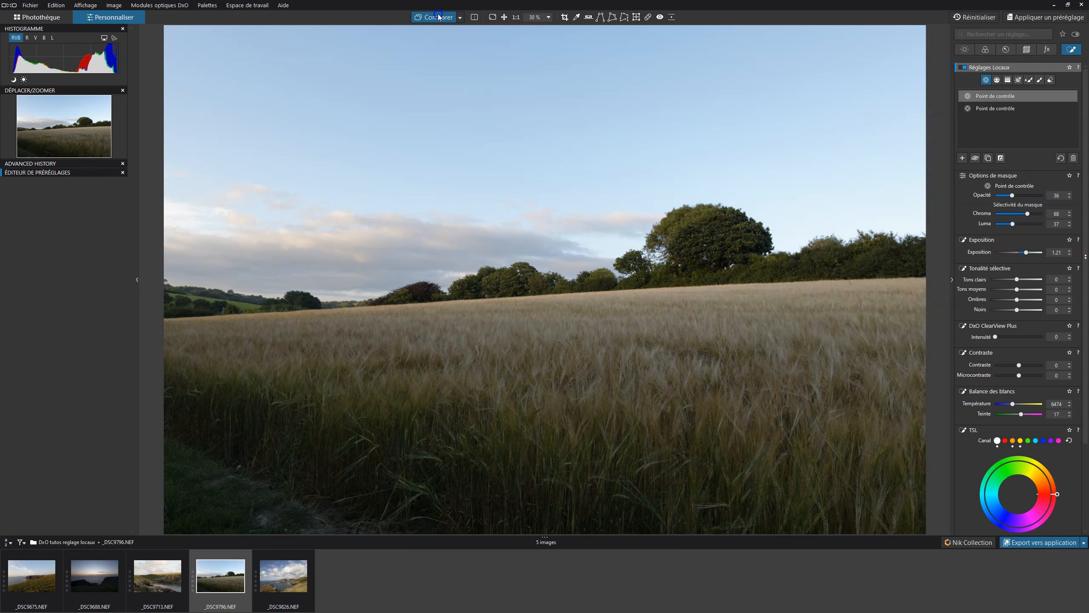
left_click(439, 17)
left_click(438, 17)
left_click(439, 17)
left_click(439, 17)
left_click(438, 17)
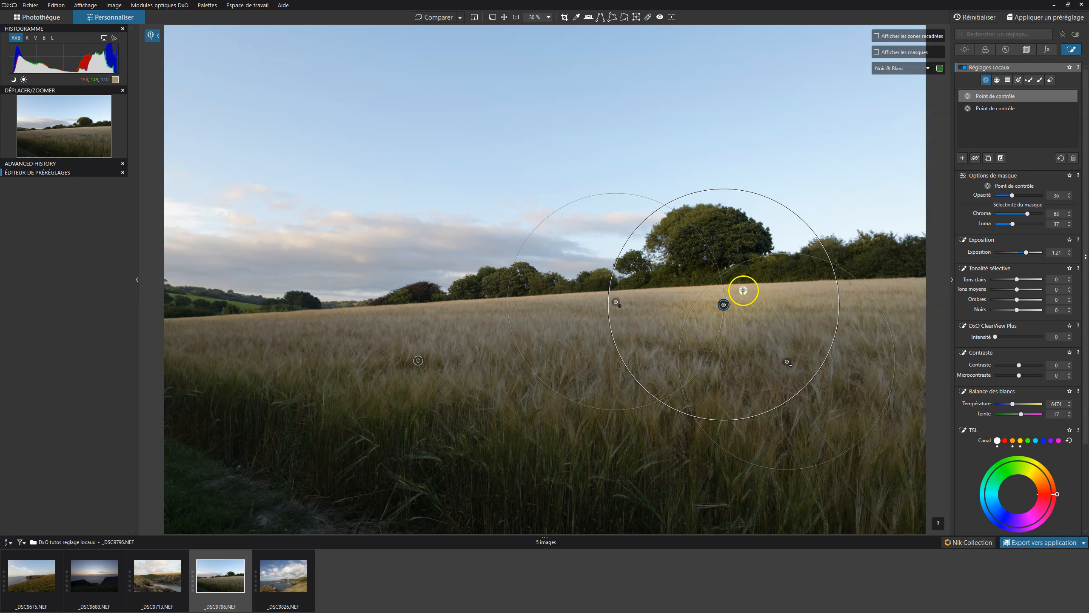
Step: Duplicate the first control point mask, move one instance to the left part of the wheat field, and check its coverage in the mask display
left_click(988, 159)
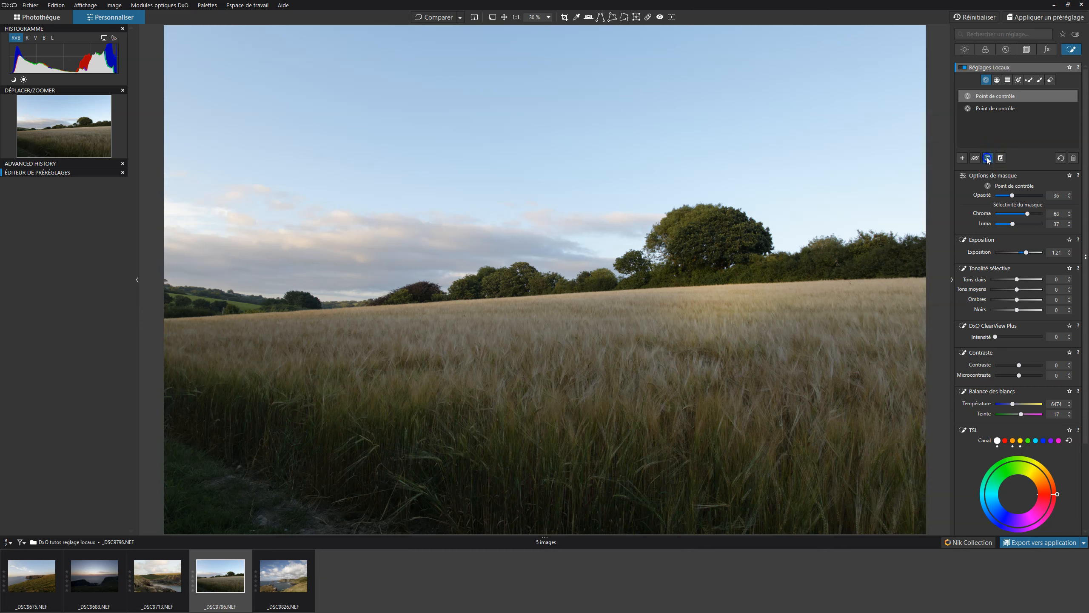
left_click_drag(724, 305, 352, 334)
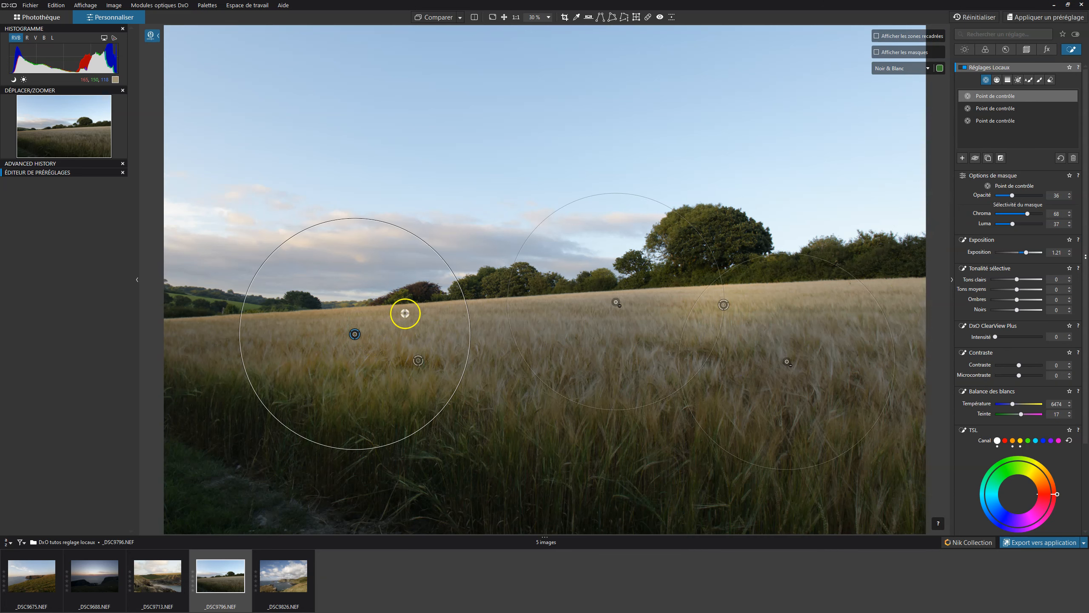
left_click(877, 51)
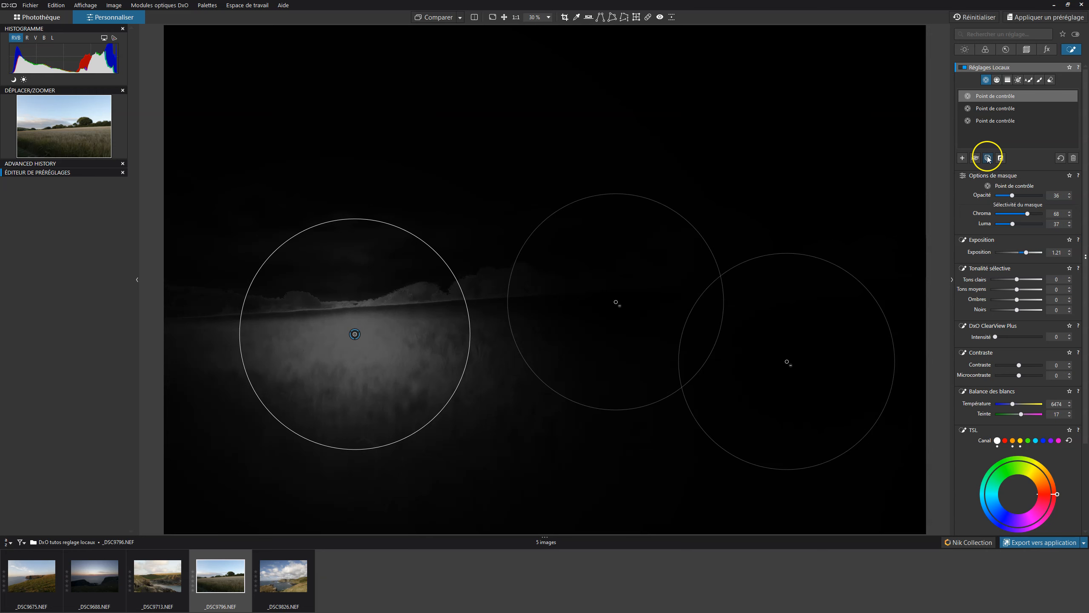
left_click(875, 53)
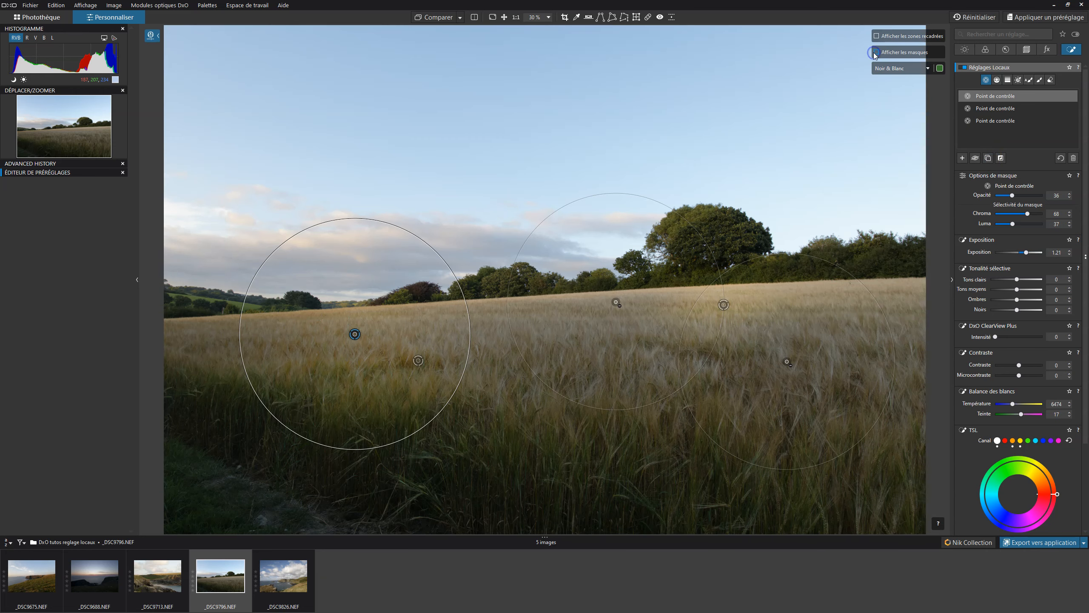
Step: Display the moved control point's mask in black and white and invert it, switching between both versions to compare
left_click(1001, 159)
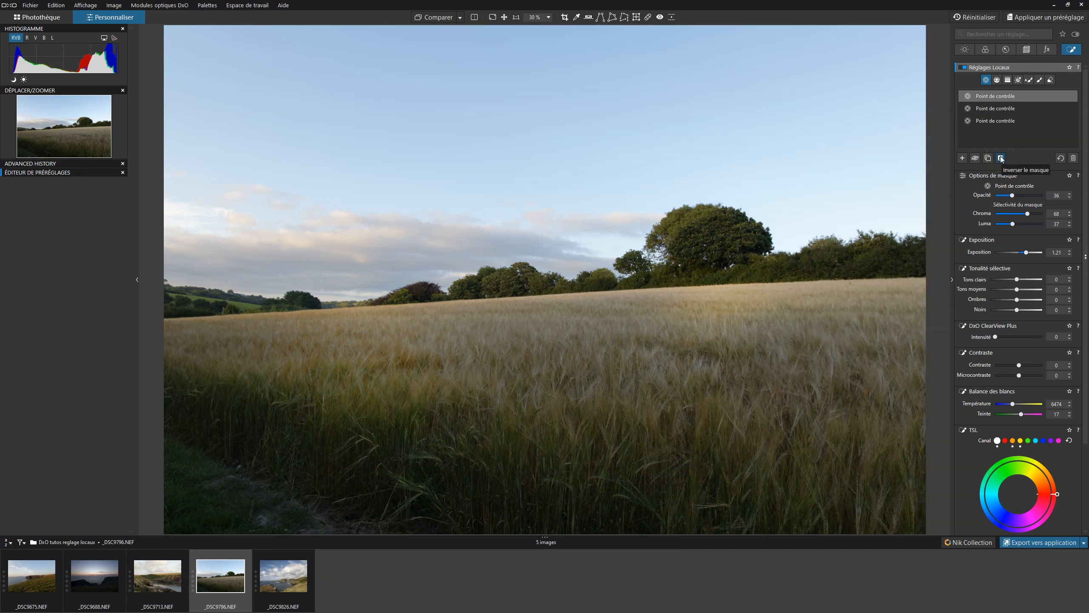
left_click(1002, 159)
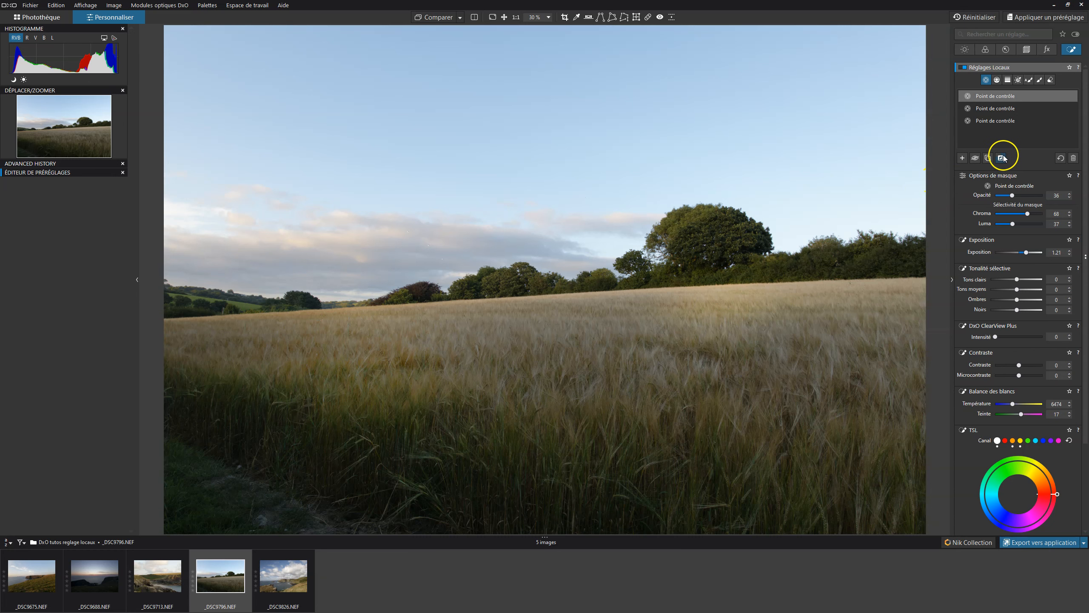
mouse_move(909, 47)
left_click(877, 52)
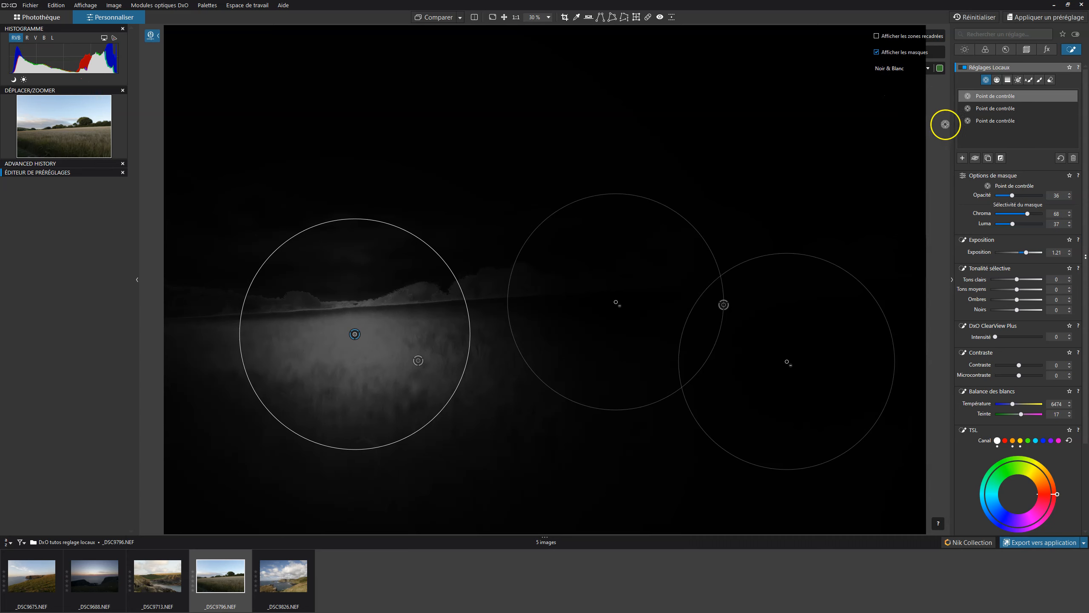
left_click(1001, 159)
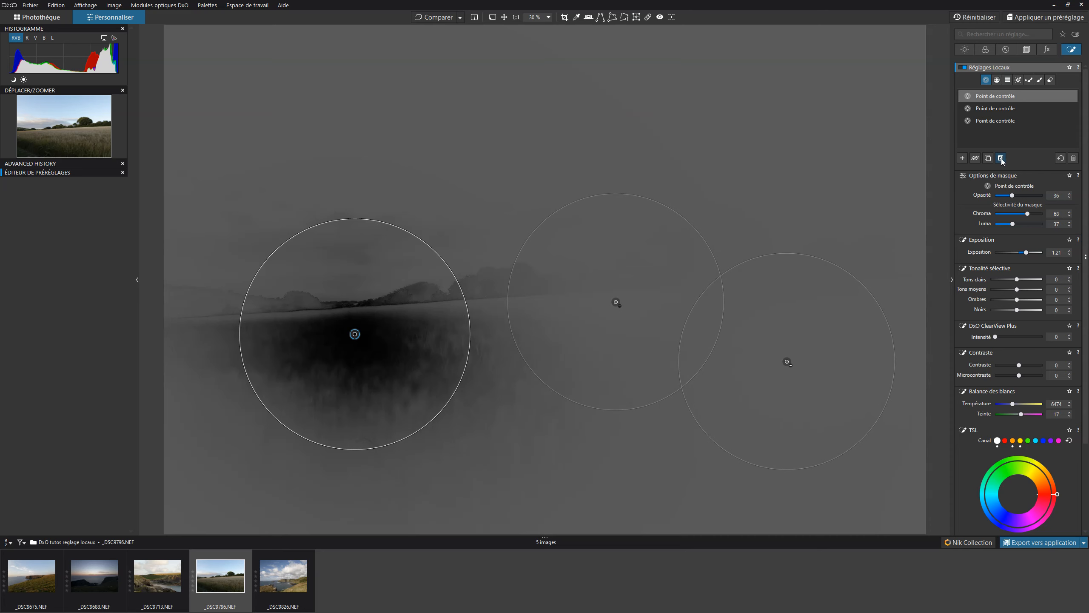
left_click(1001, 158)
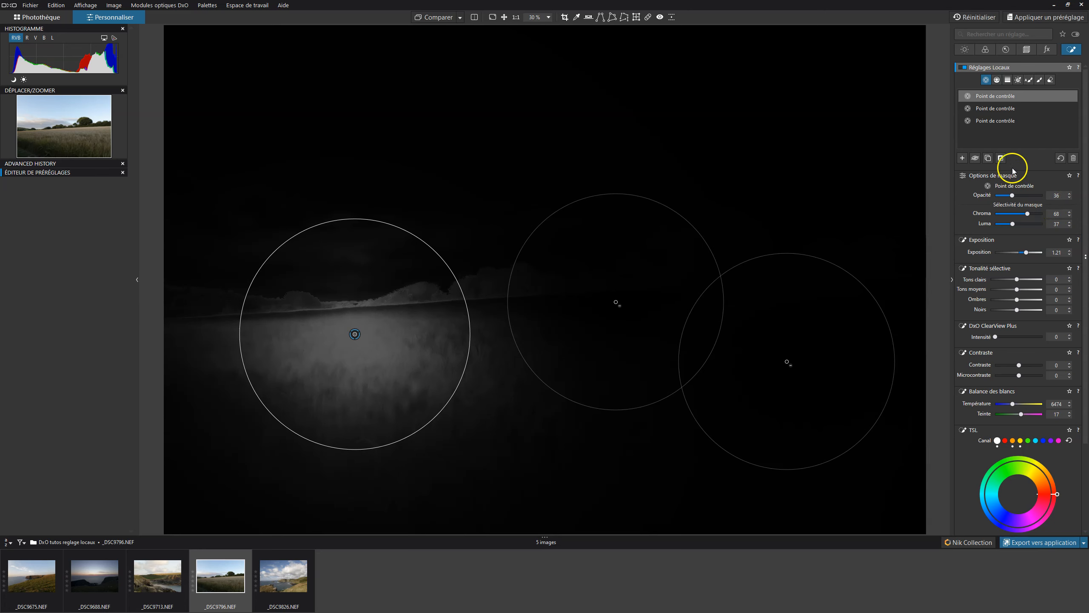
left_click(1001, 159)
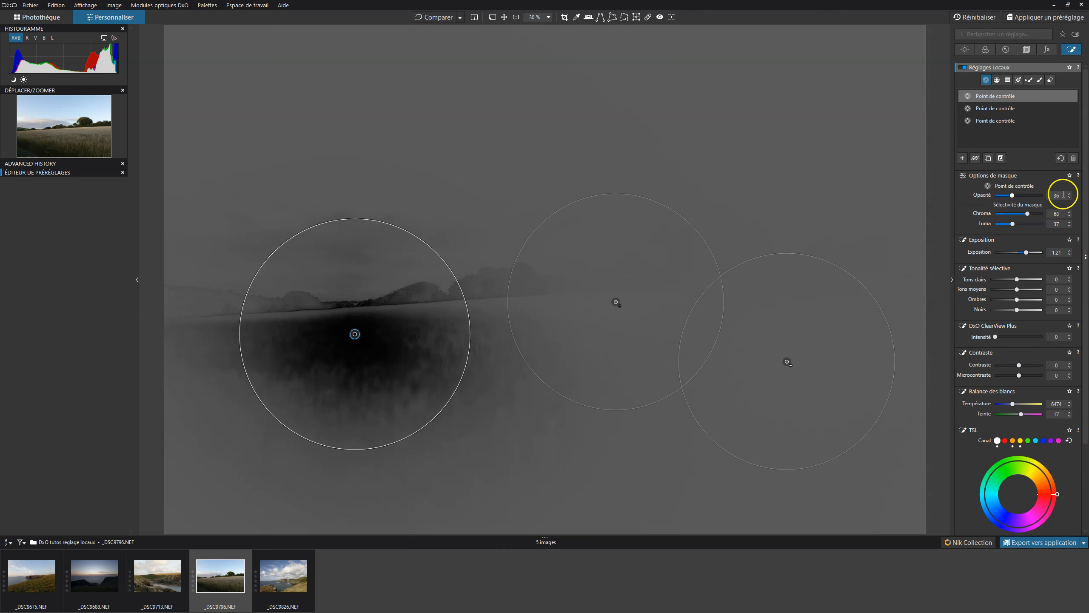
Step: Try the inverted mask at opacity 100 and compare it with the non-inverted version
left_click_drag(1013, 196, 1087, 195)
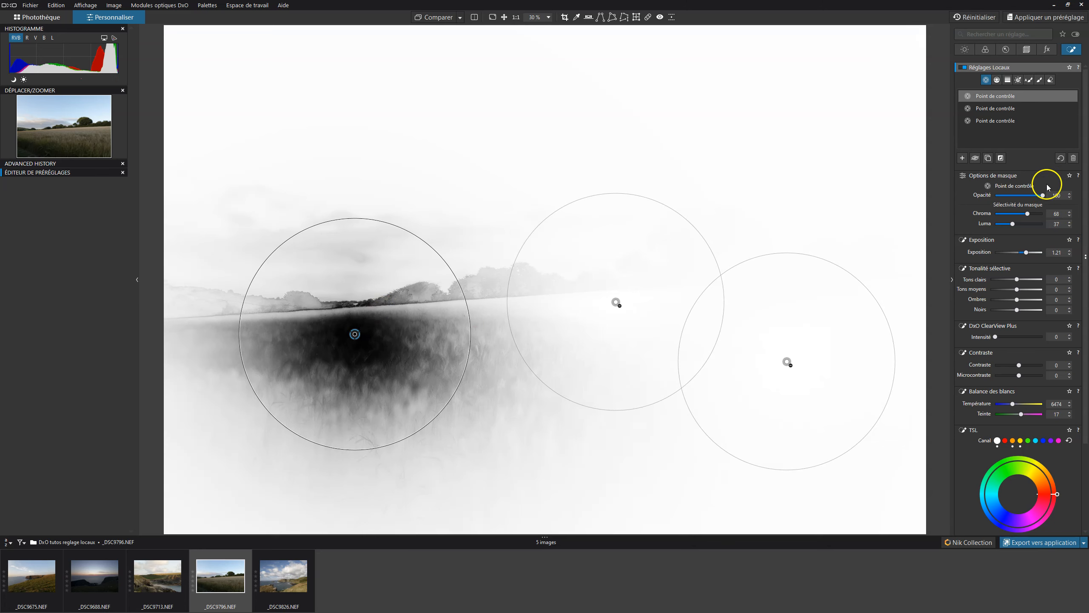
left_click(1000, 158)
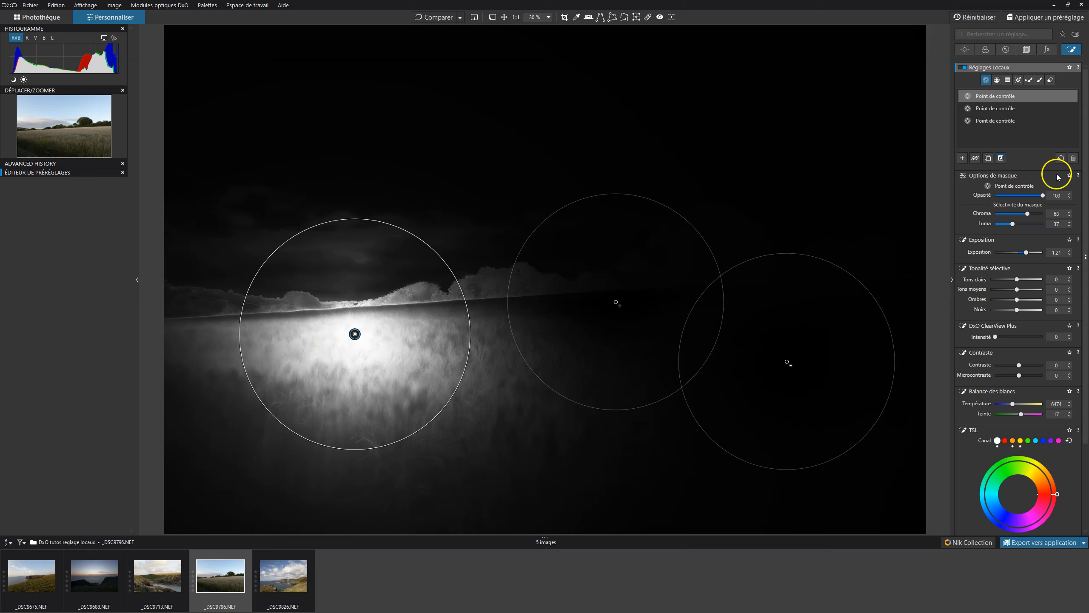
left_click(1001, 159)
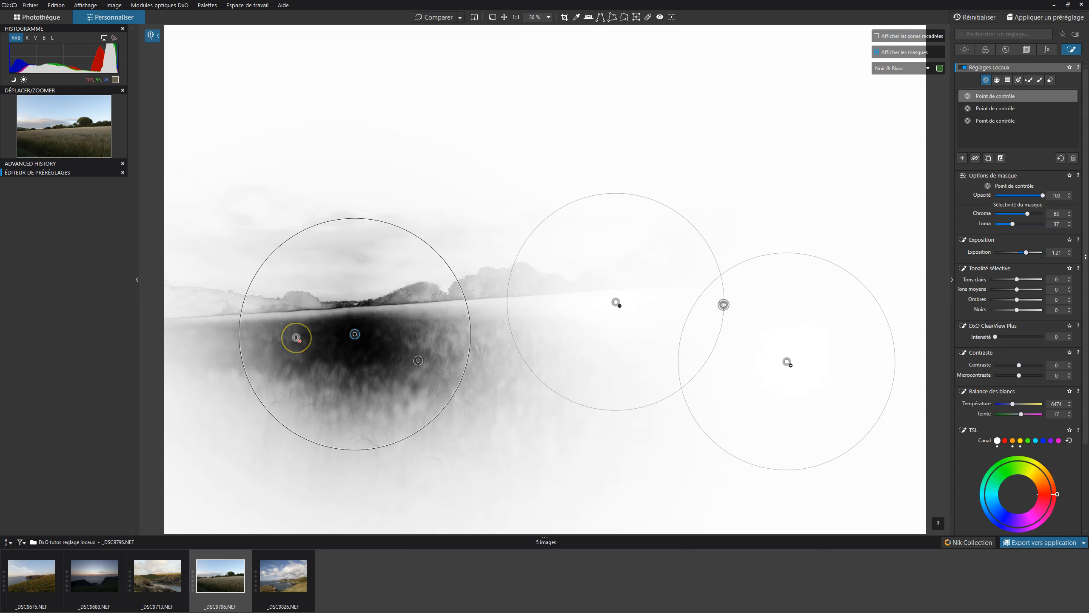
Step: Hide the mask display, set the inverted mask's opacity to 29, and compare the photo with and without the inversion
left_click(877, 52)
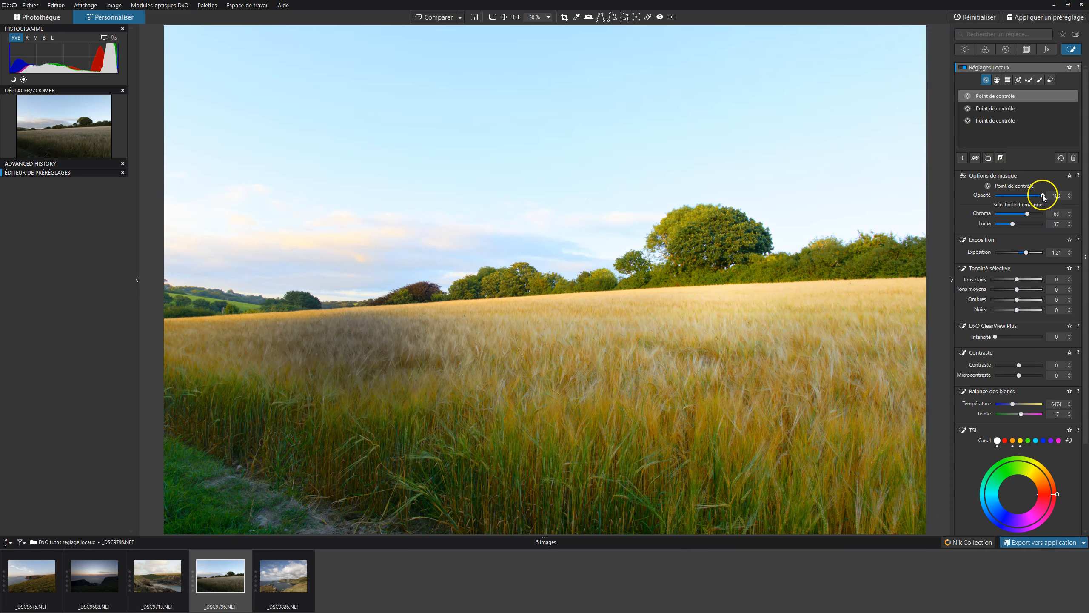
left_click_drag(1042, 195, 1011, 197)
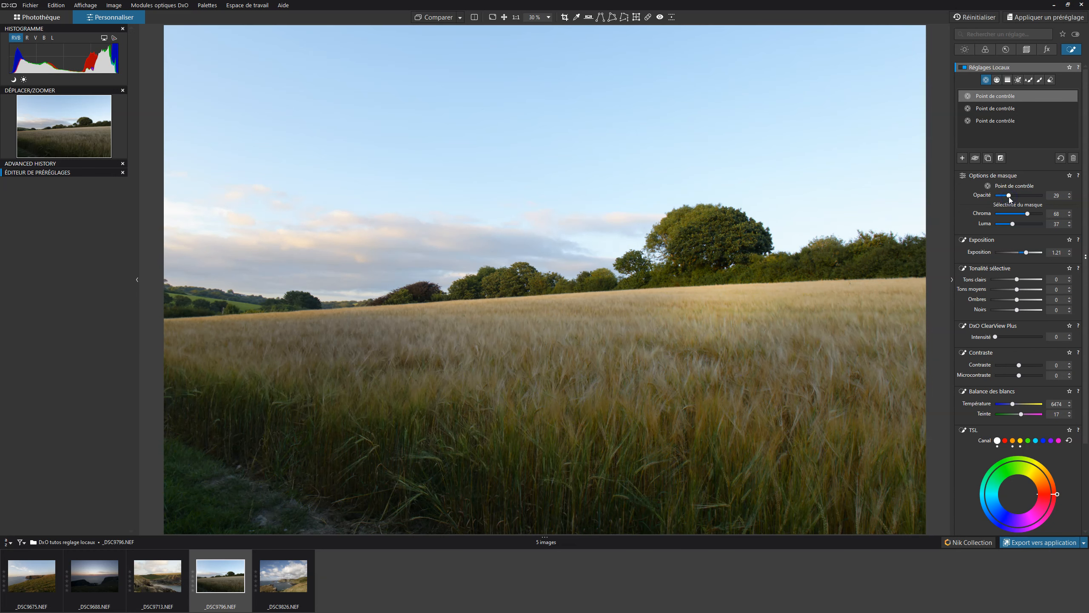
left_click(1001, 158)
left_click(1001, 160)
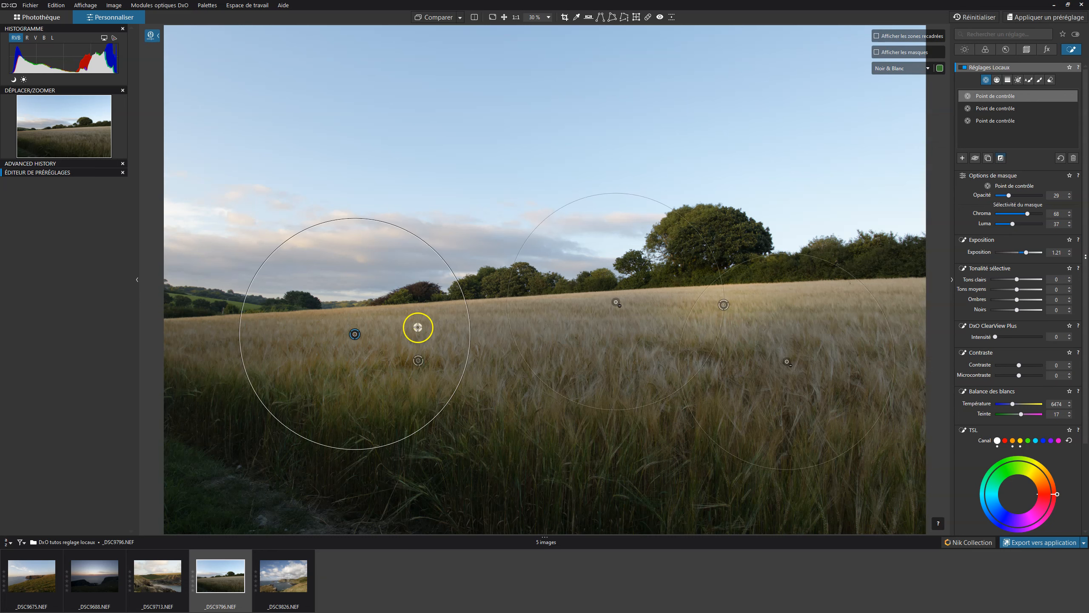
left_click(1000, 159)
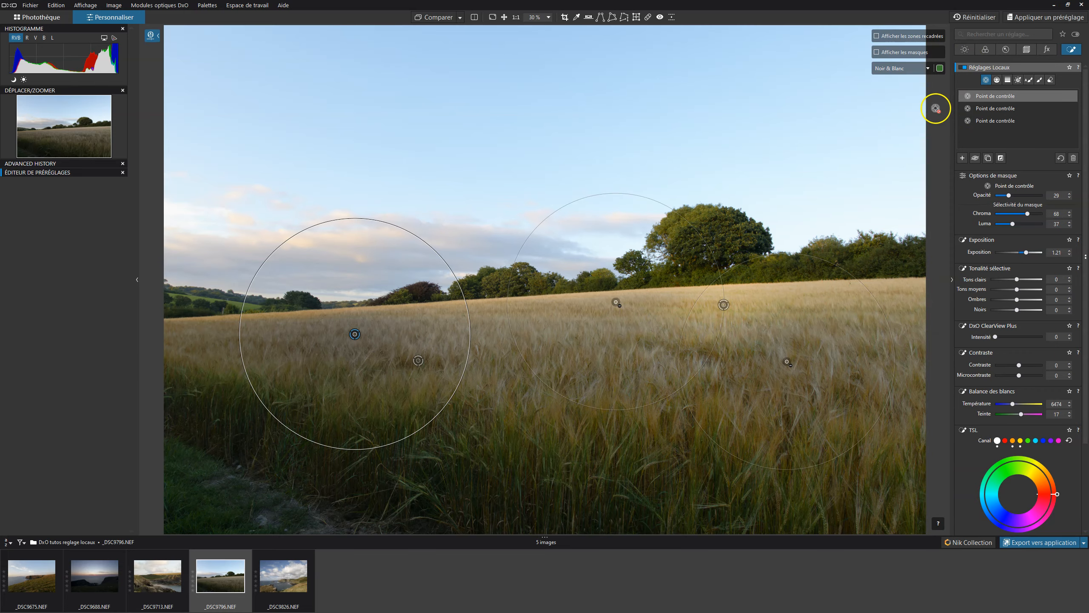
Step: Display the cropped areas around the photo and compare it with the version without local adjustments
left_click(887, 37)
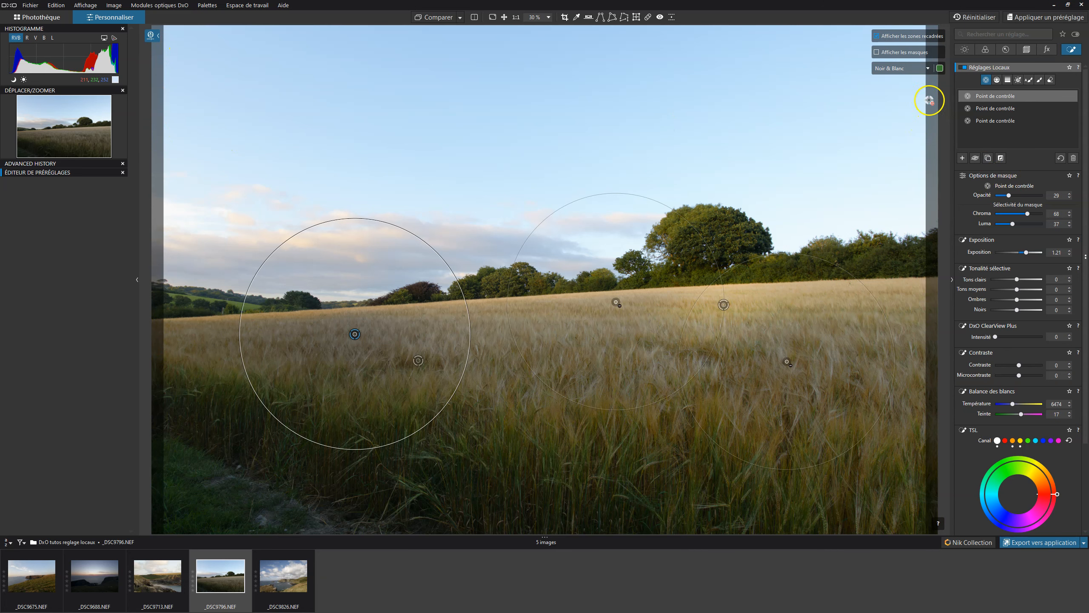
left_click(934, 211)
left_click(916, 262)
left_click(436, 17)
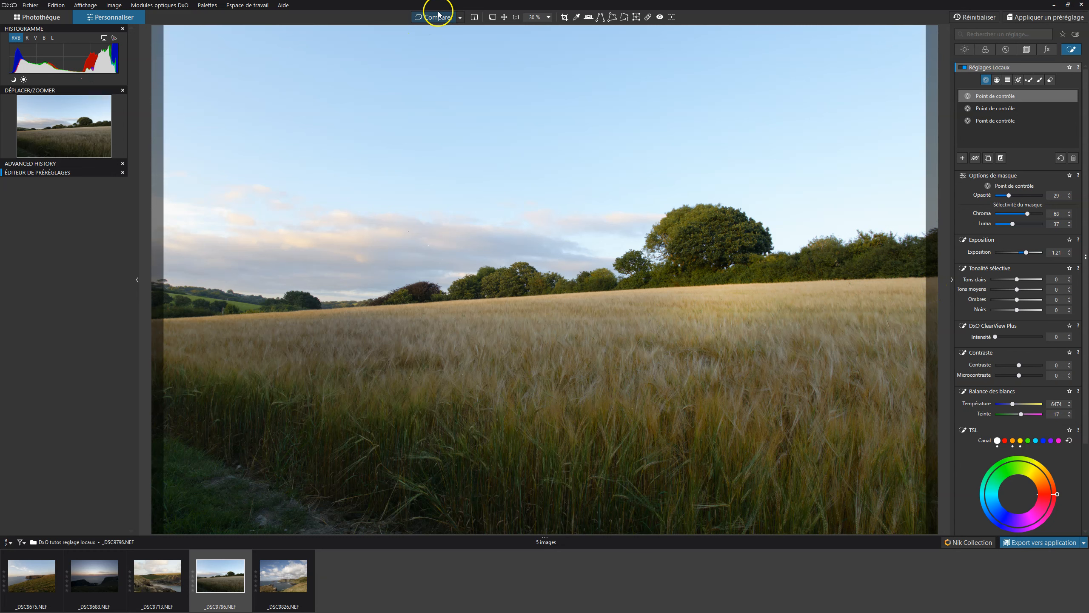
Step: Set the comparison reference to "Aucune correction (sans géométrie)" and compare the corrected photo with it several times
left_click(460, 17)
left_click(486, 43)
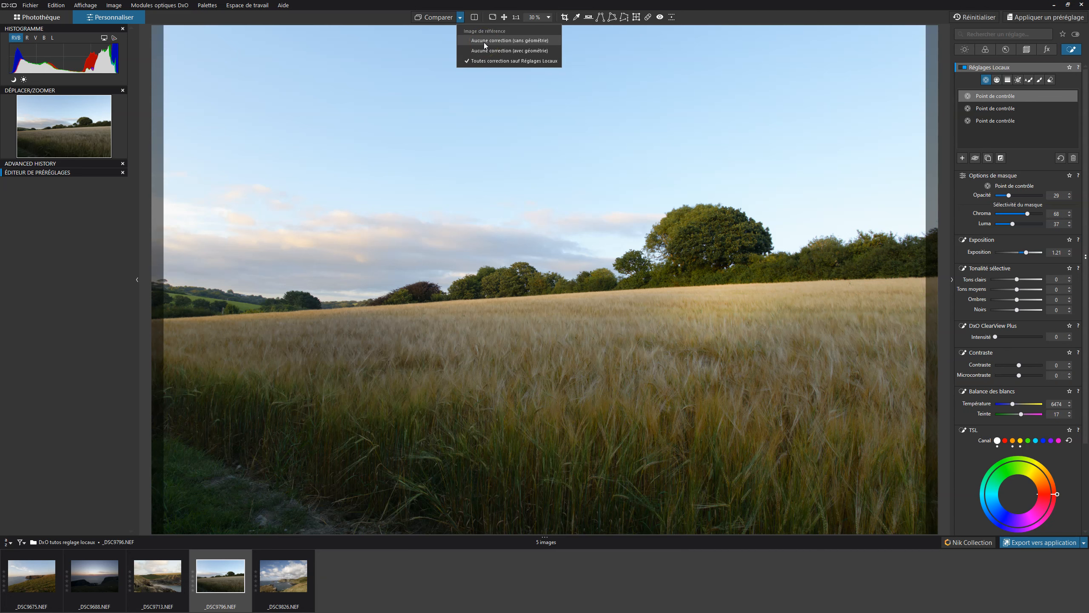
left_click(485, 43)
left_click(437, 17)
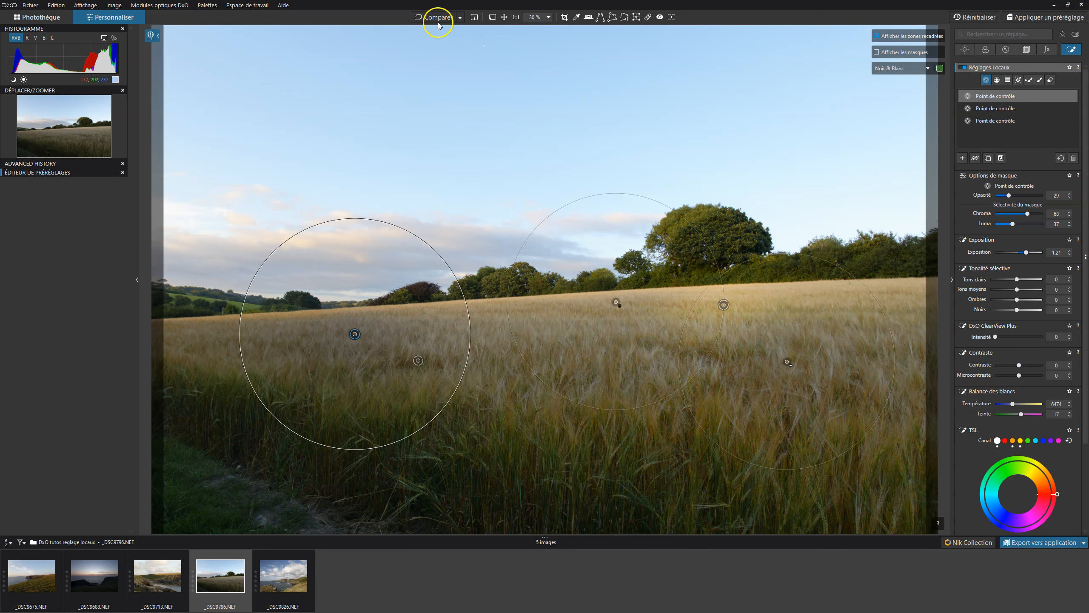
left_click(437, 18)
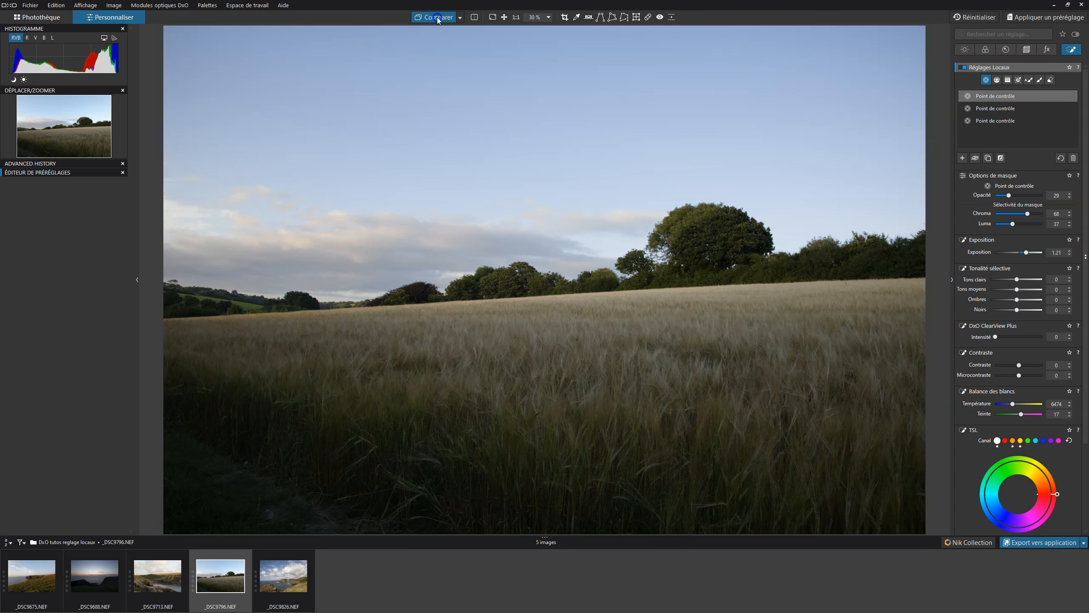
left_click(437, 18)
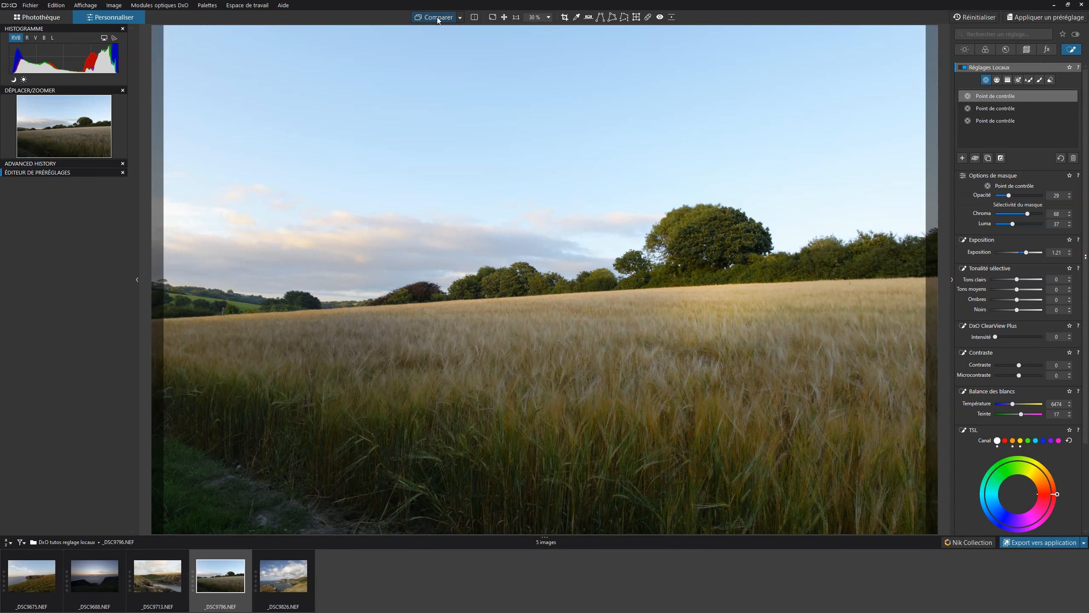
left_click(438, 18)
left_click(437, 18)
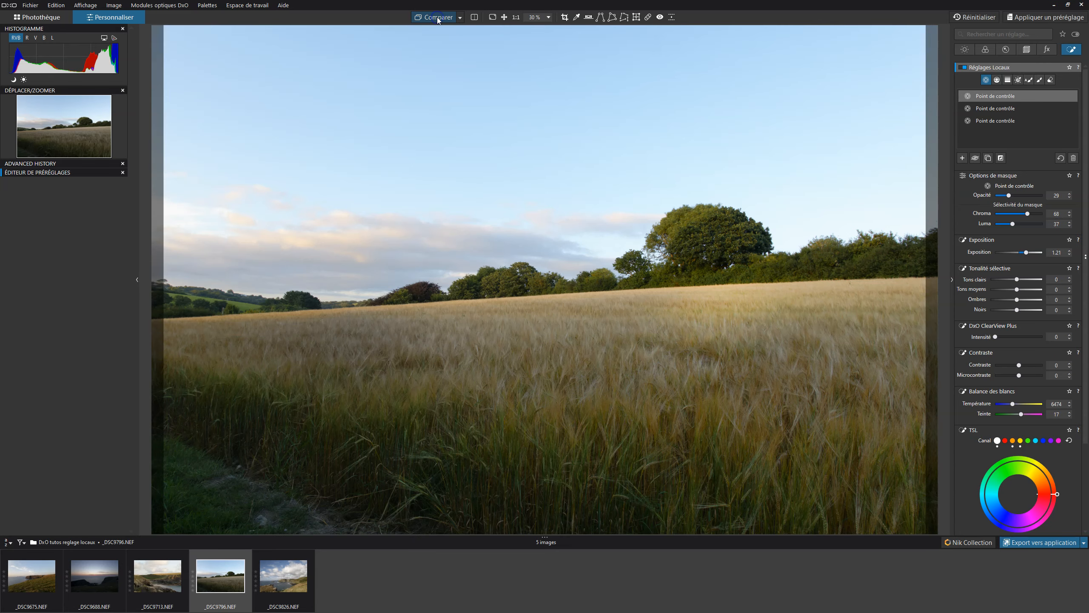
left_click(437, 18)
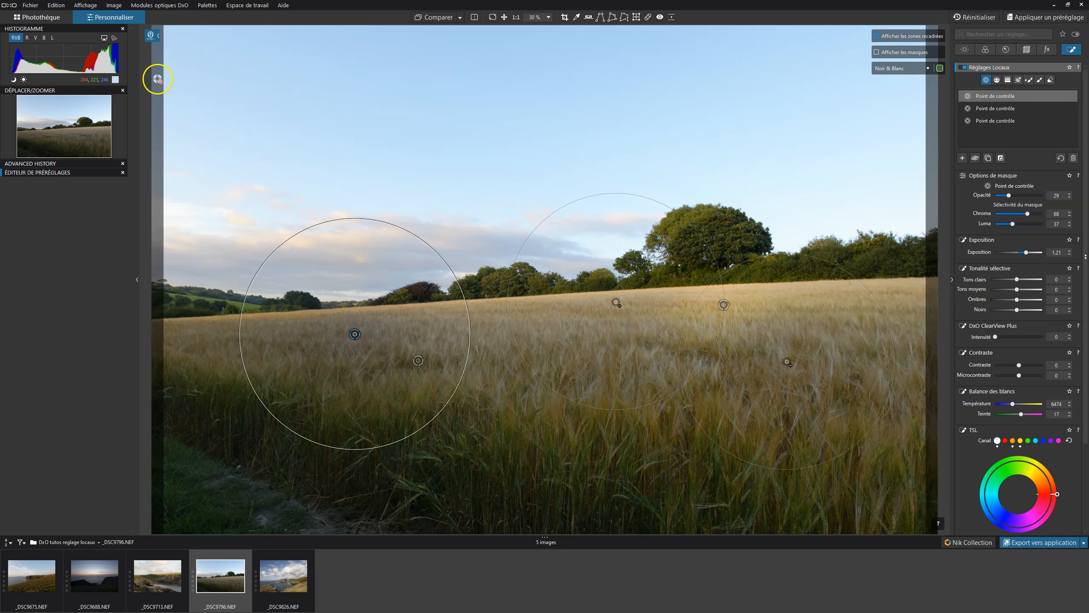
left_click(433, 20)
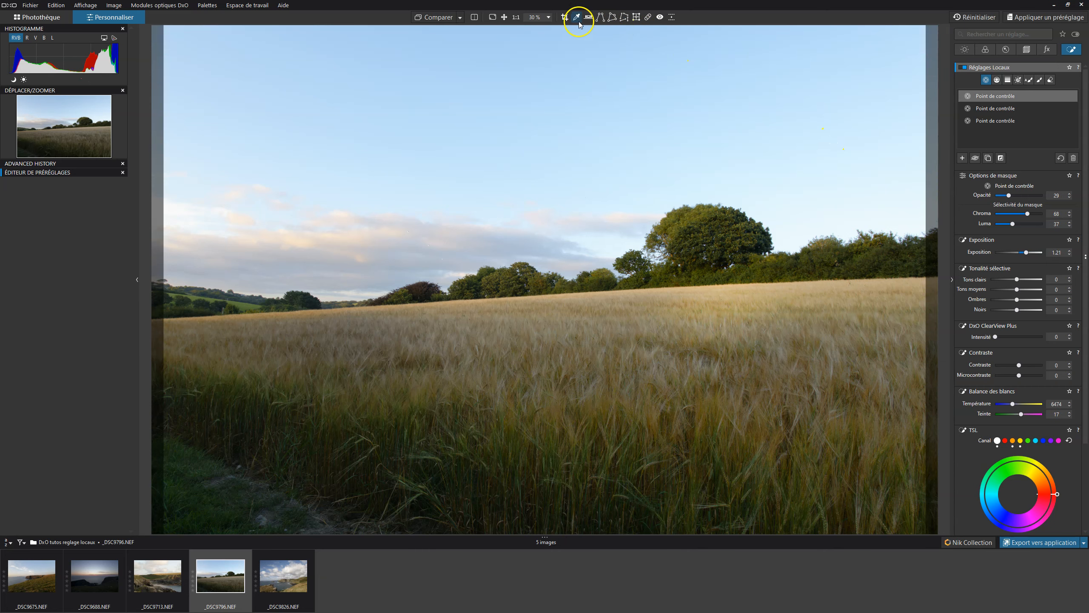
Step: Set the wheat-field photo's crop ratio to "Sans contrainte" to keep the whole frame, and finish the crop
left_click(564, 17)
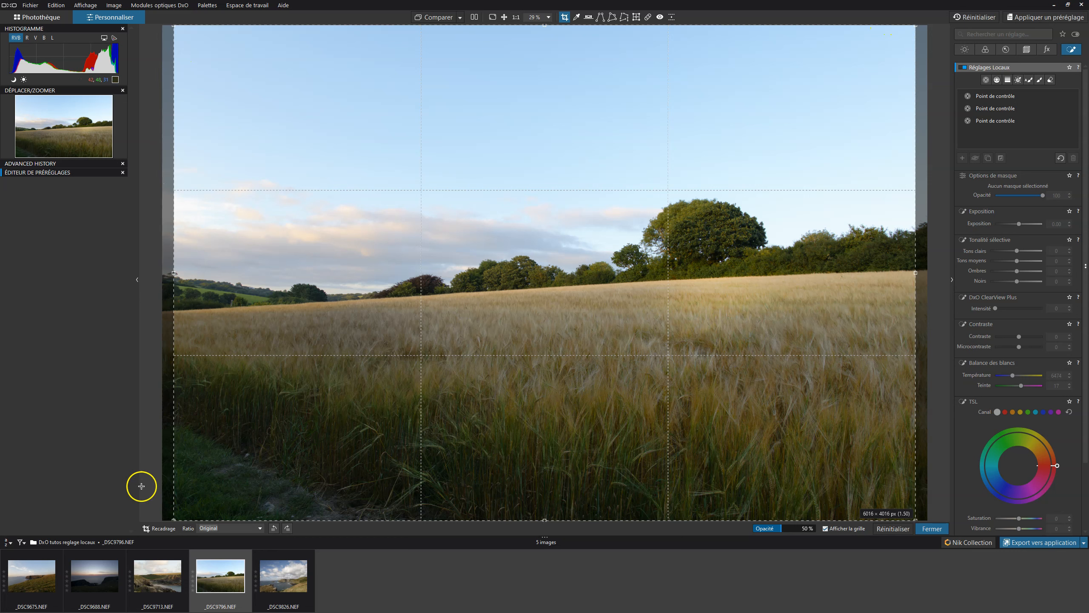
left_click(246, 528)
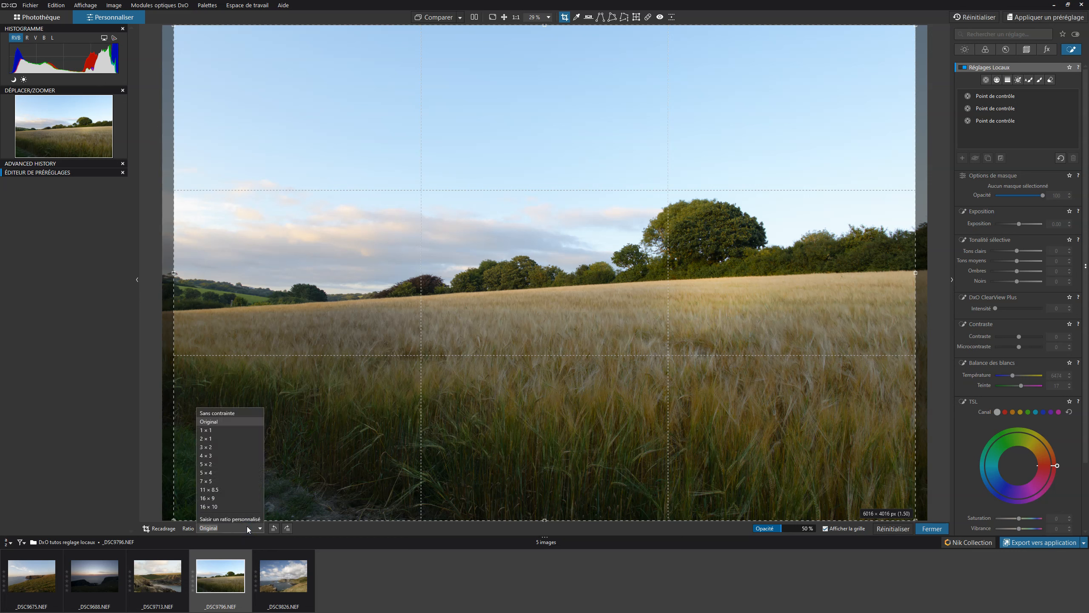
left_click(248, 412)
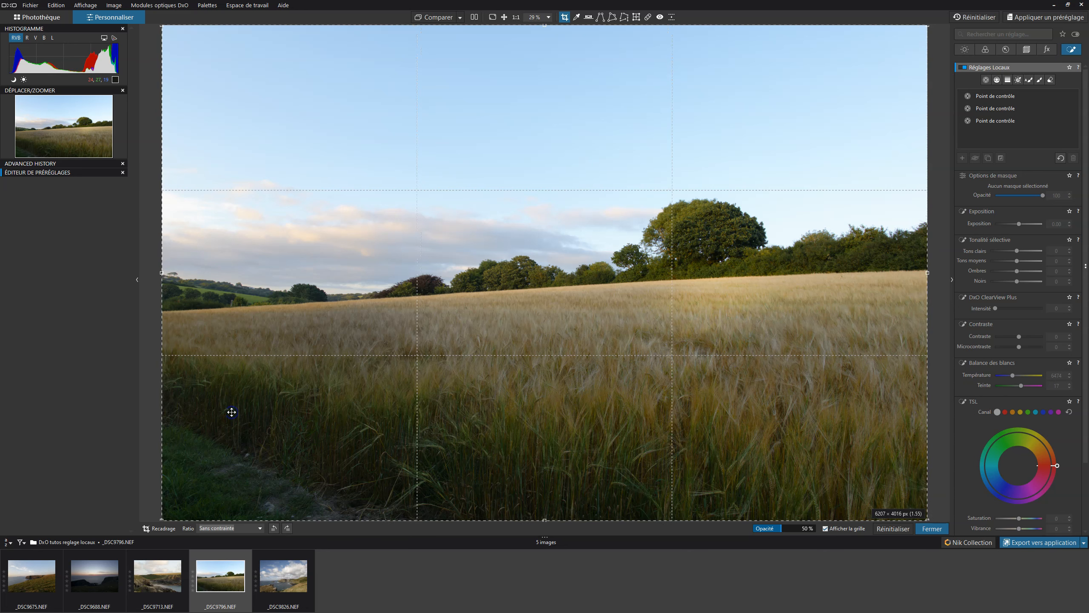
left_click(937, 529)
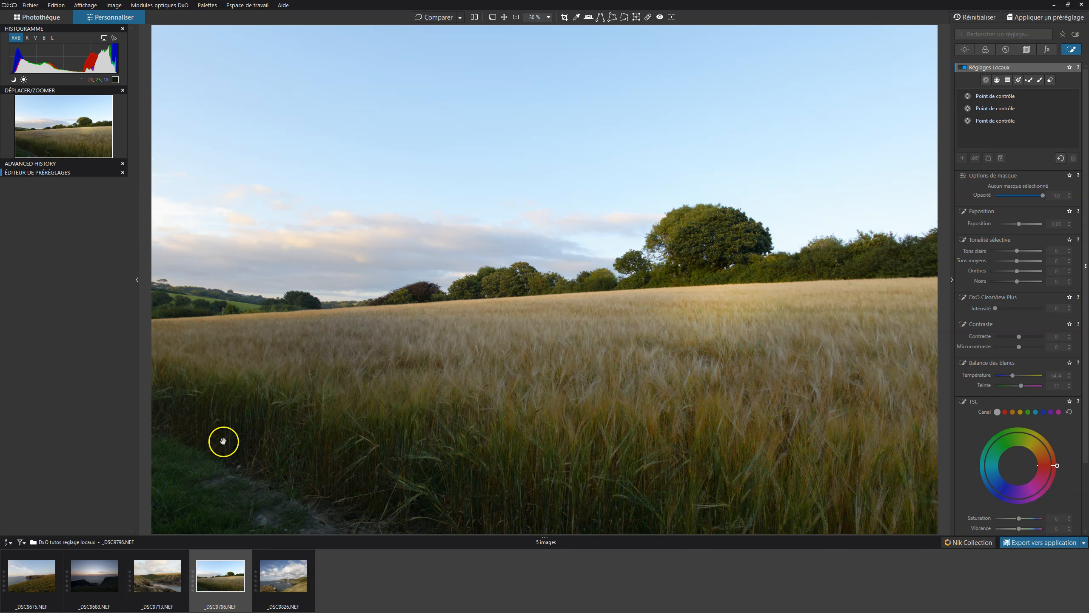
Step: Select the first control point mask and toggle the display of the cropped areas
left_click(994, 97)
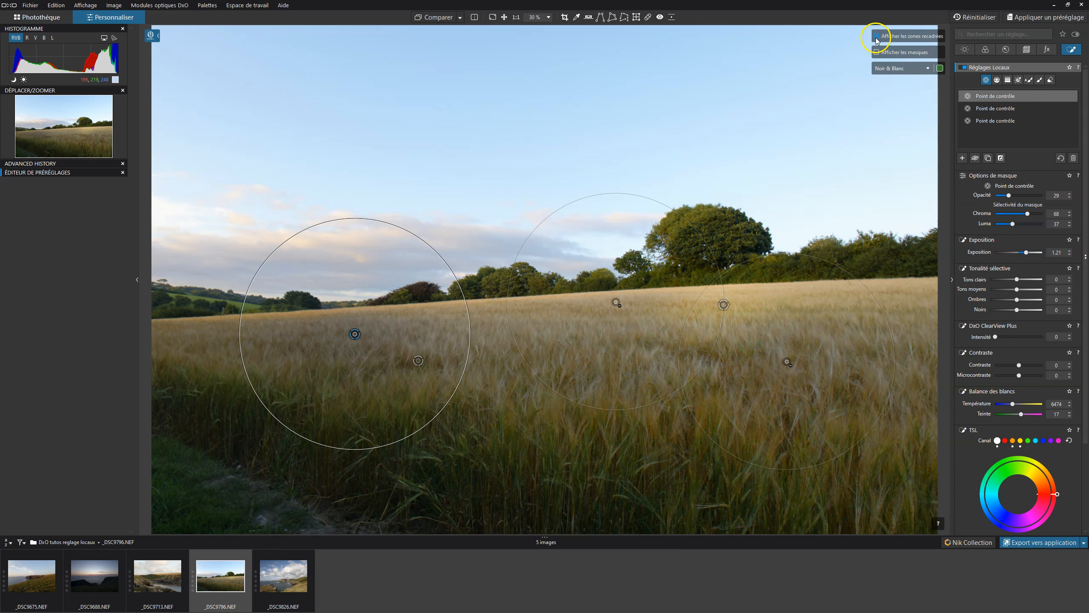
left_click(877, 36)
left_click(601, 17)
Step: Crop the photo to a 16 × 9 ratio, position the frame to trim only the upper sky, and apply the crop
left_click(564, 17)
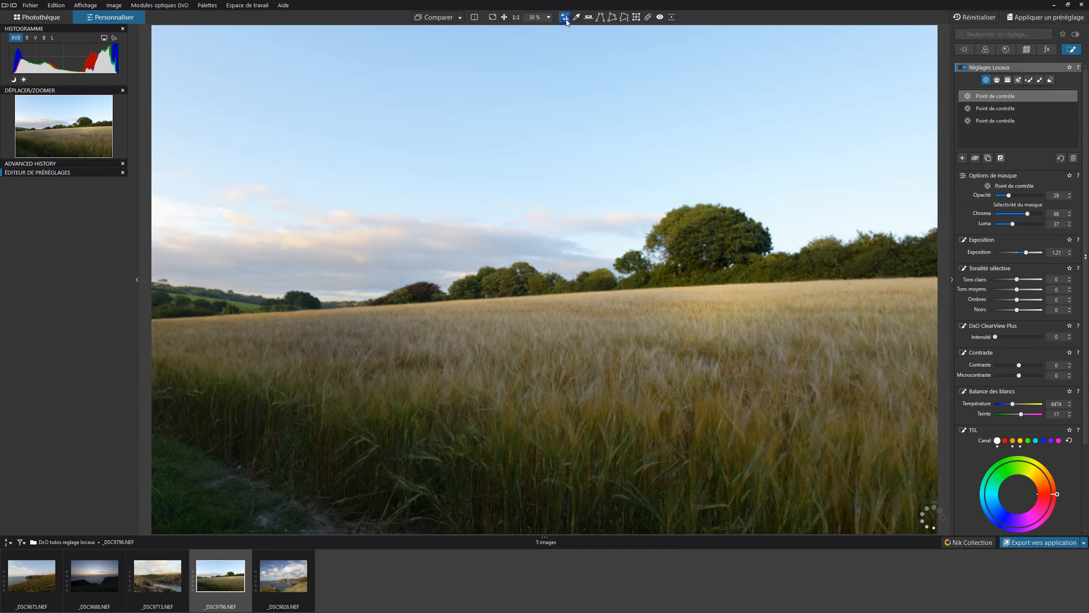
left_click(259, 529)
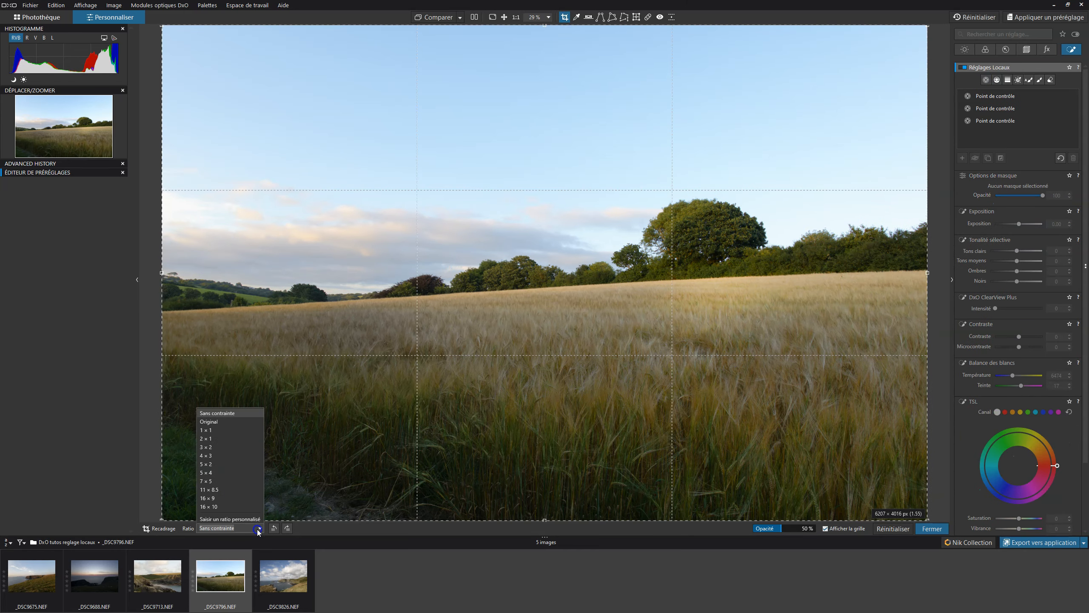
left_click(215, 497)
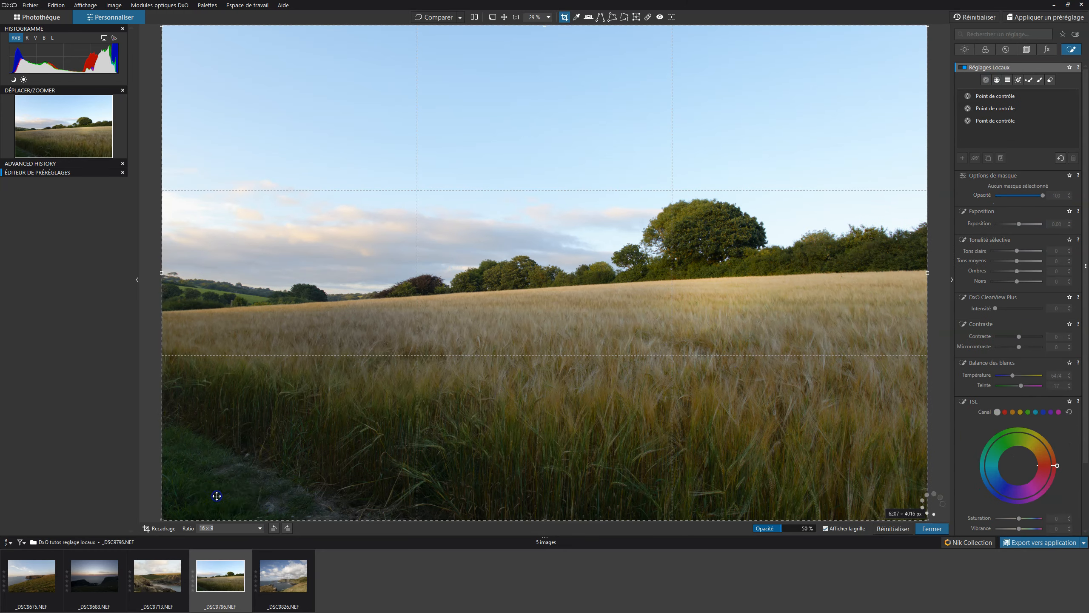
left_click_drag(518, 387, 527, 494)
left_click(535, 411)
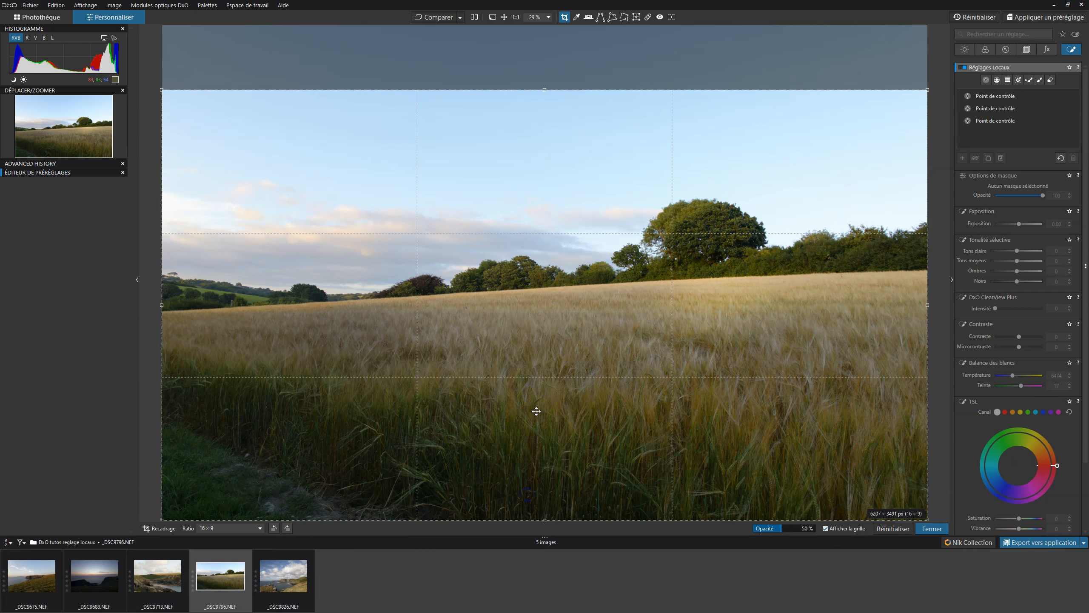
double_click(536, 411)
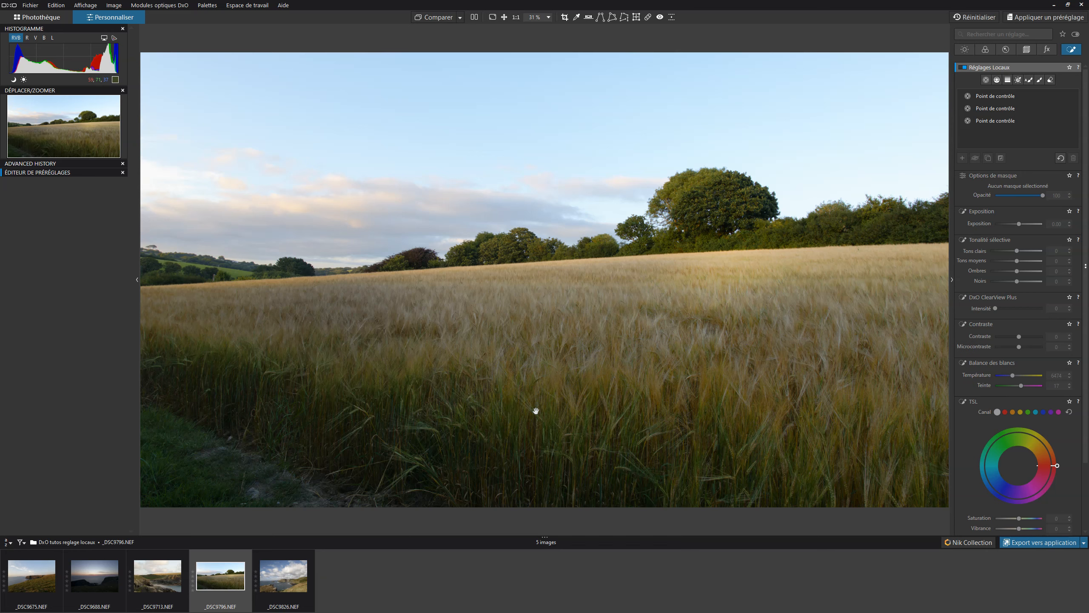
Step: Select the first control point mask and compare the cropped photo with the cropped areas shown and hidden
left_click(1004, 97)
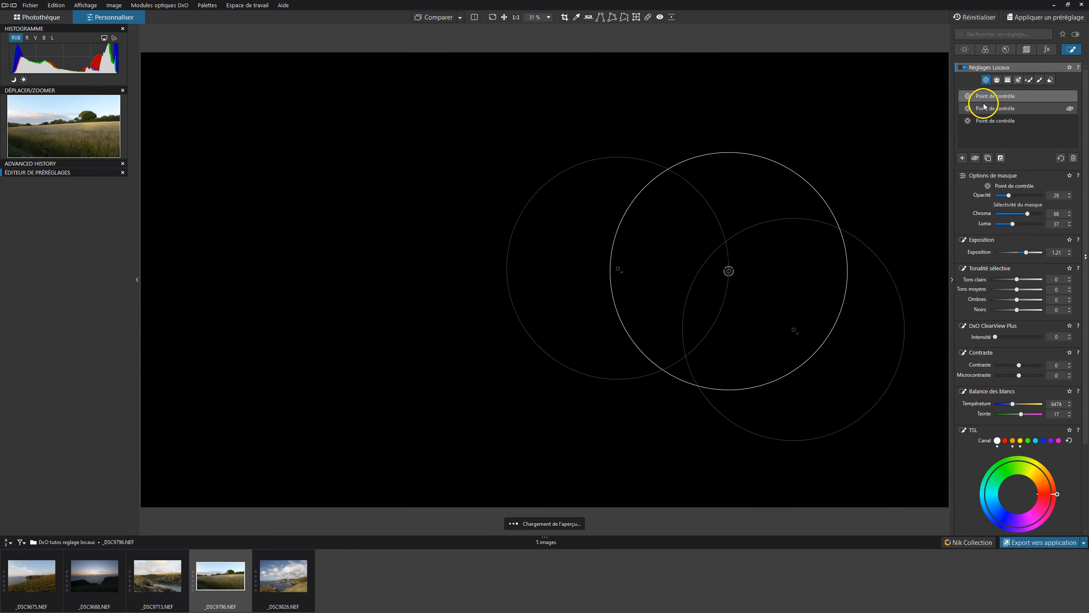
mouse_move(990, 98)
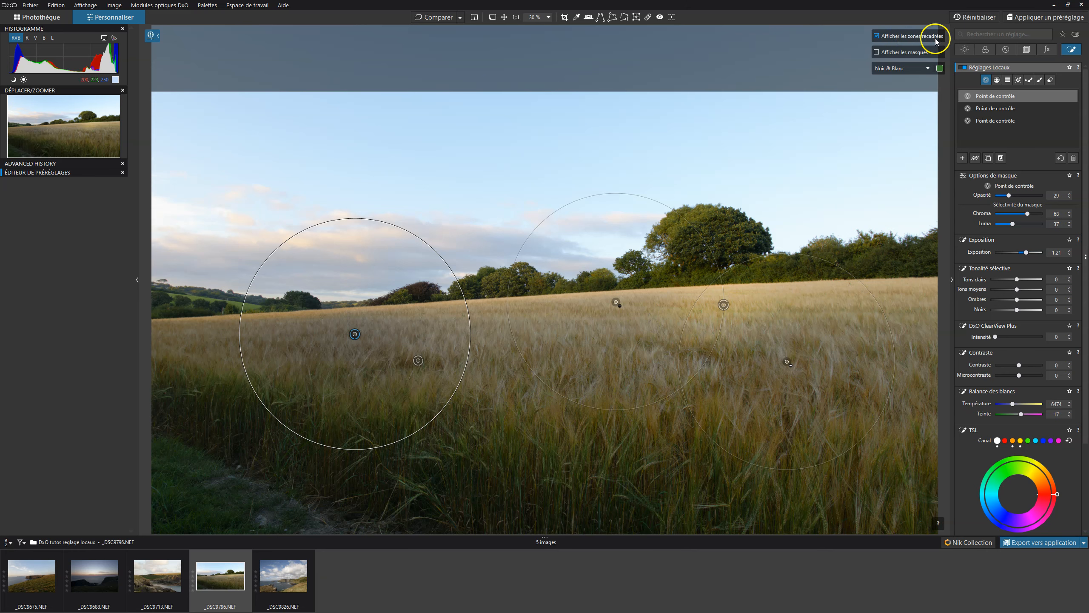
left_click(876, 36)
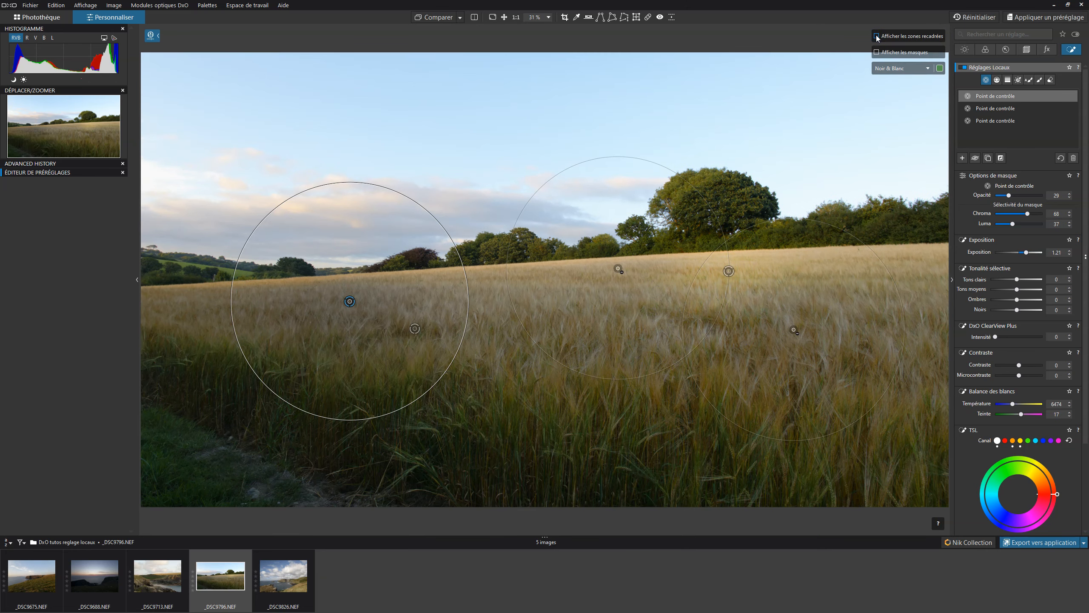
left_click(877, 37)
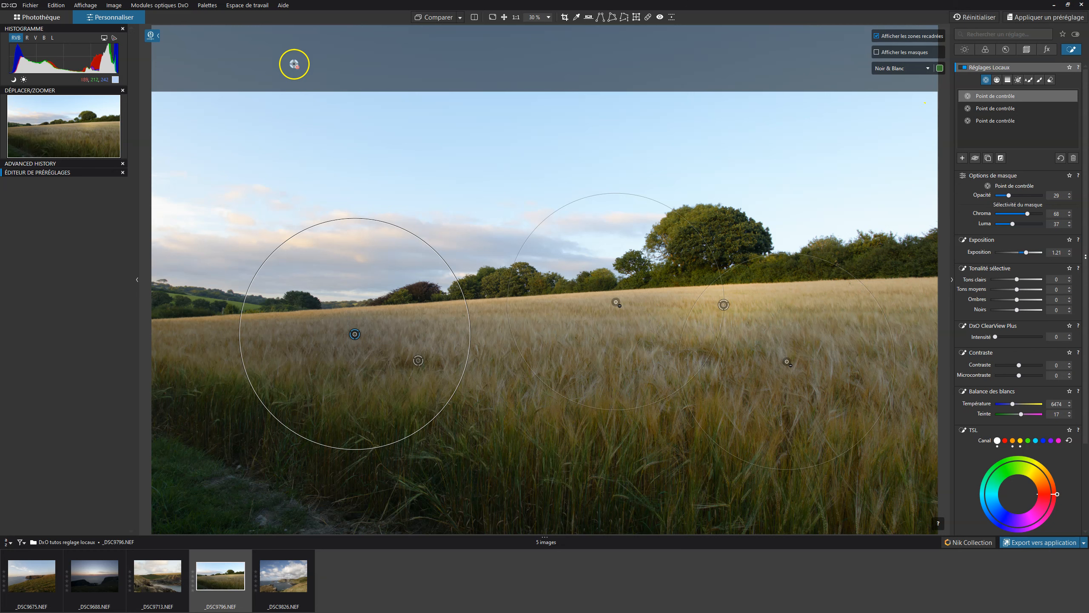
left_click(875, 36)
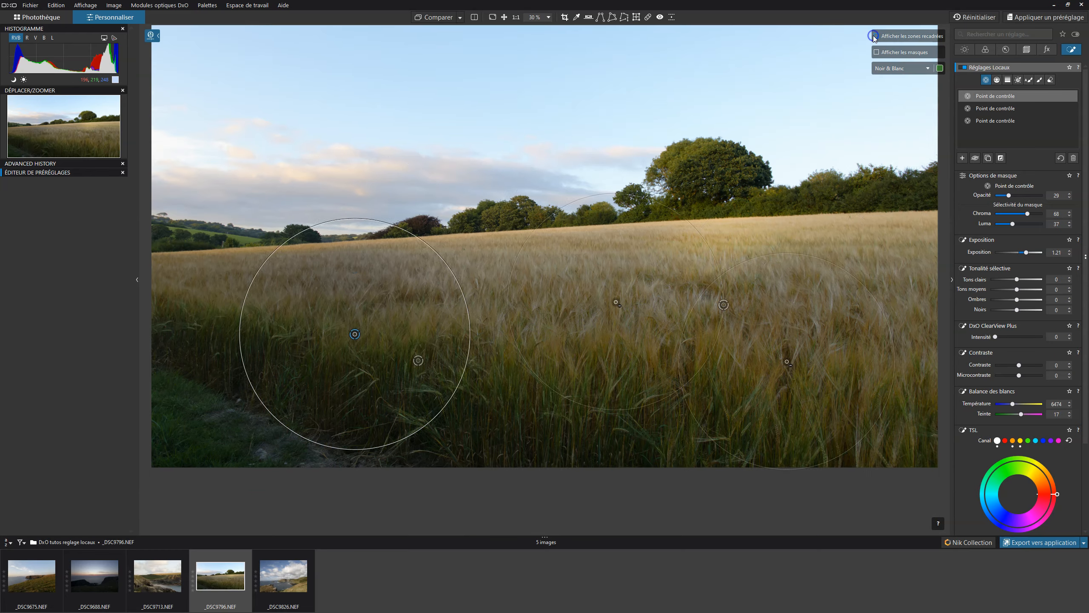
left_click(876, 37)
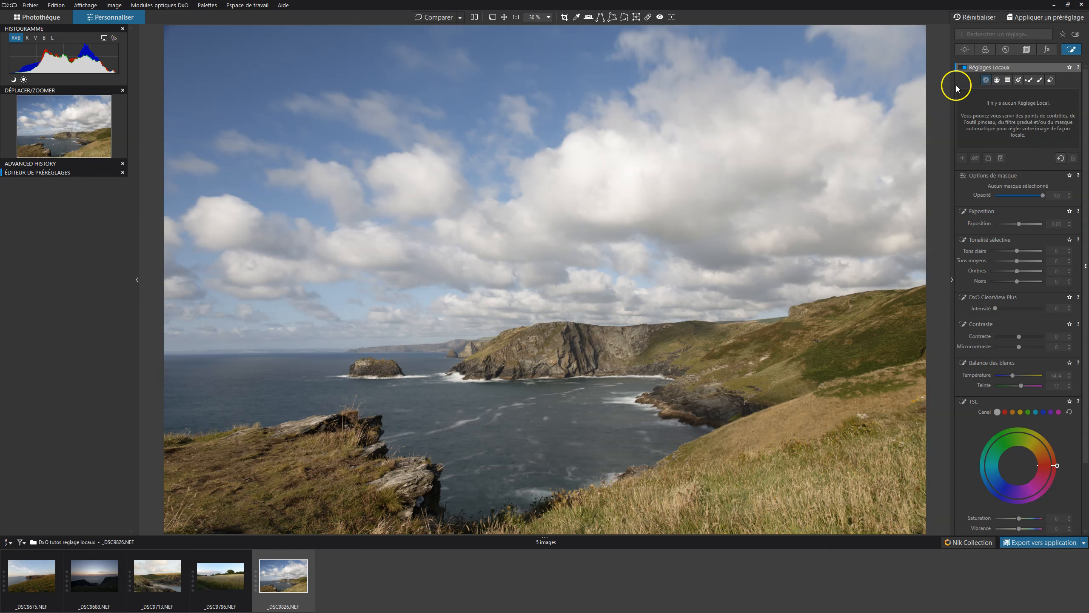
Step: Start a control line on the coastal photo _DSC9826.NEF and hide the tool's shortcut help
left_click(997, 80)
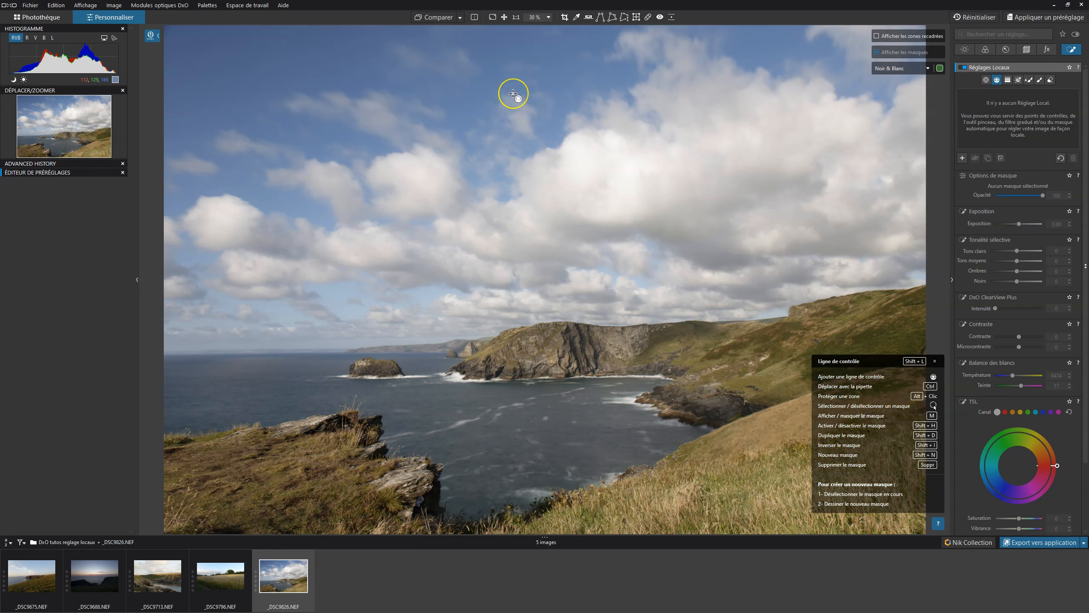
left_click(938, 523)
left_click(937, 524)
left_click(937, 524)
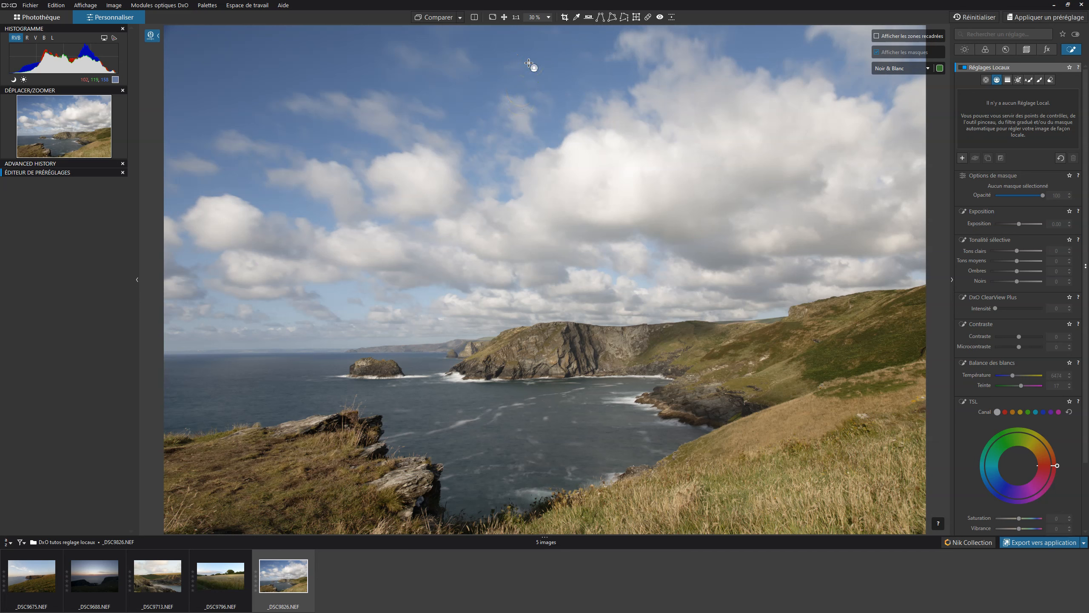
Step: Draw a horizontal control line in the upper sky and move it down into the middle of the clouds
left_click_drag(529, 64, 530, 228)
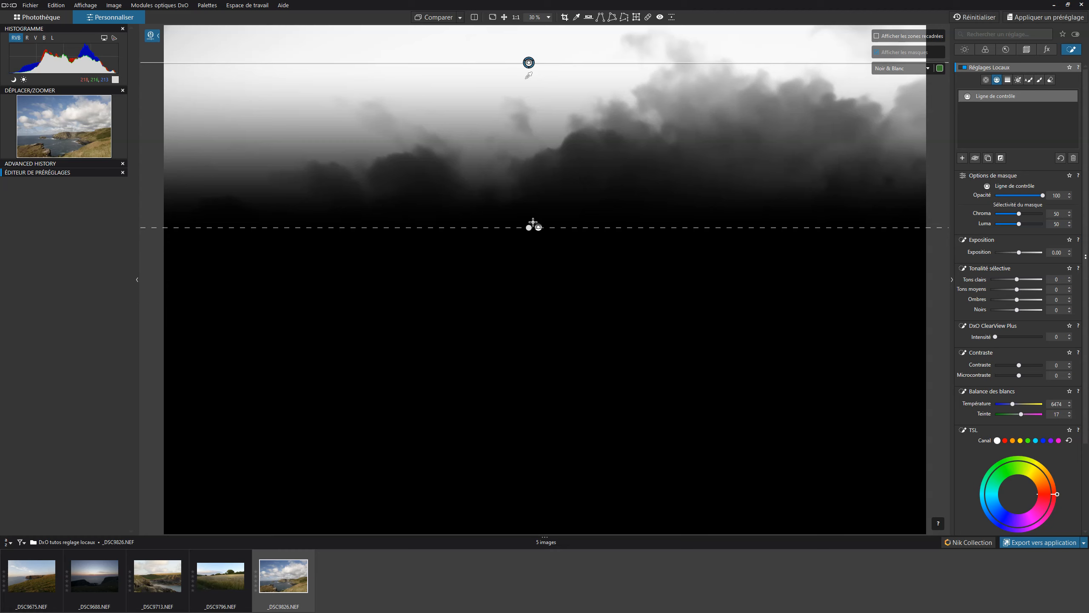
left_click_drag(529, 63, 526, 194)
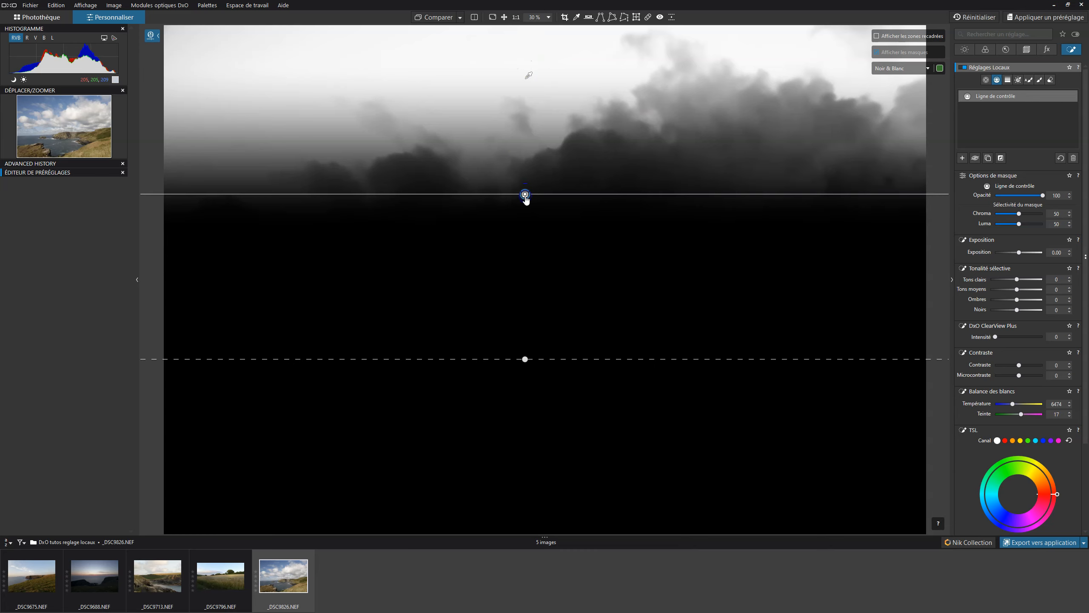
left_click_drag(524, 195, 524, 234)
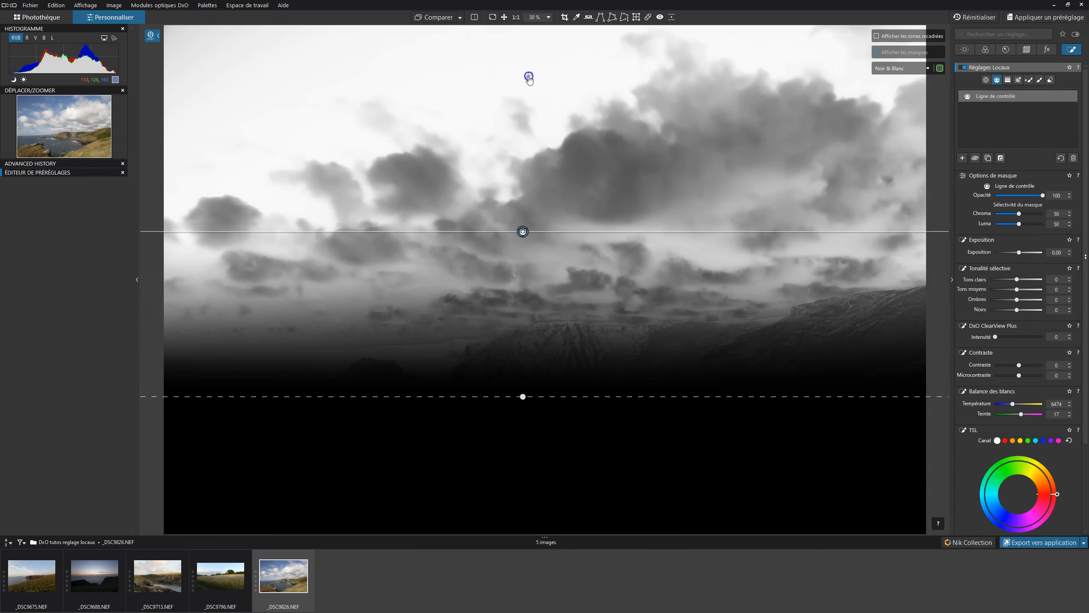
Step: Sample the bright white clouds with the control line's eyedropper and place its dashed limit over the sea just below the cliffs
left_click(701, 114)
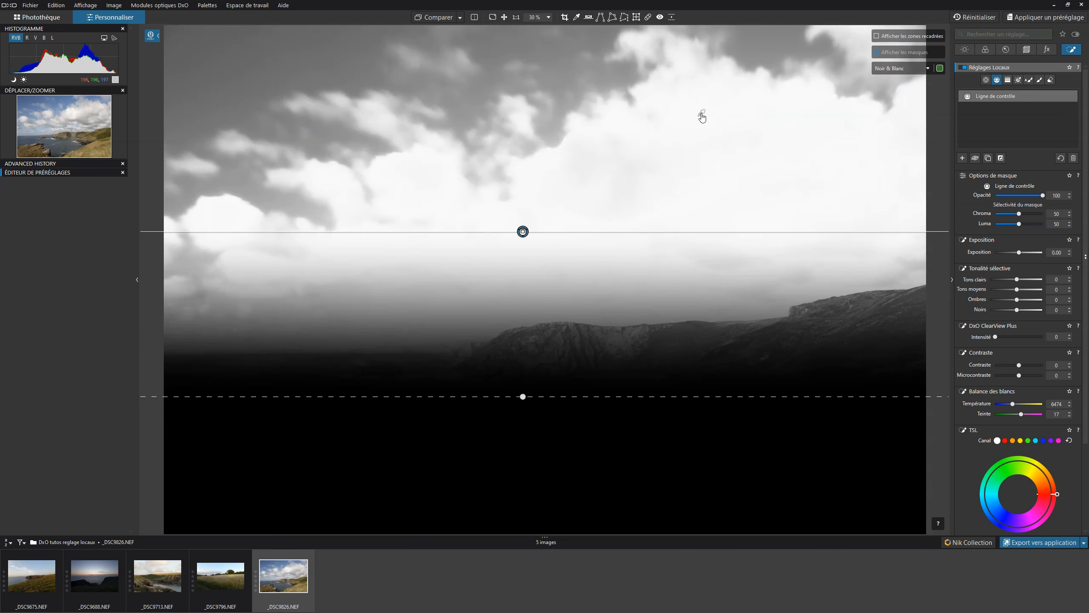
left_click(731, 120)
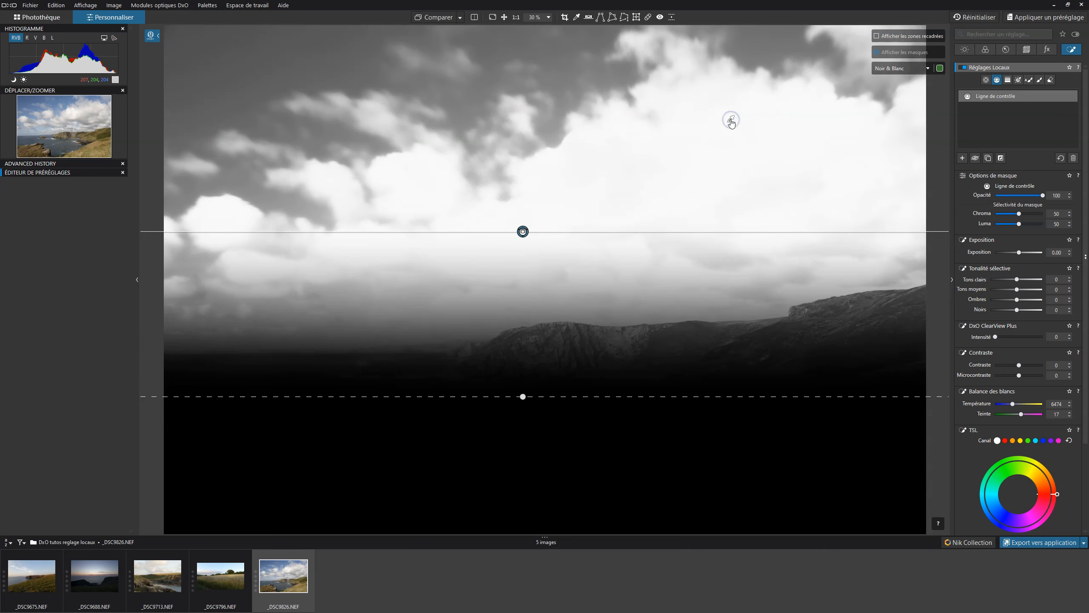
left_click_drag(731, 120, 696, 212)
left_click_drag(527, 404, 525, 358)
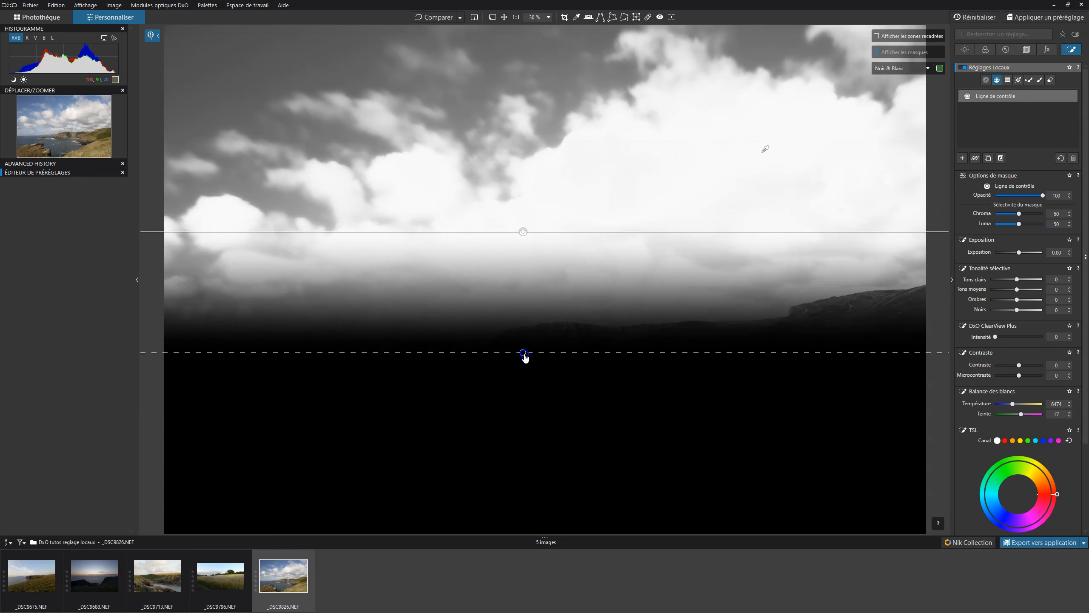
left_click_drag(526, 357, 525, 411)
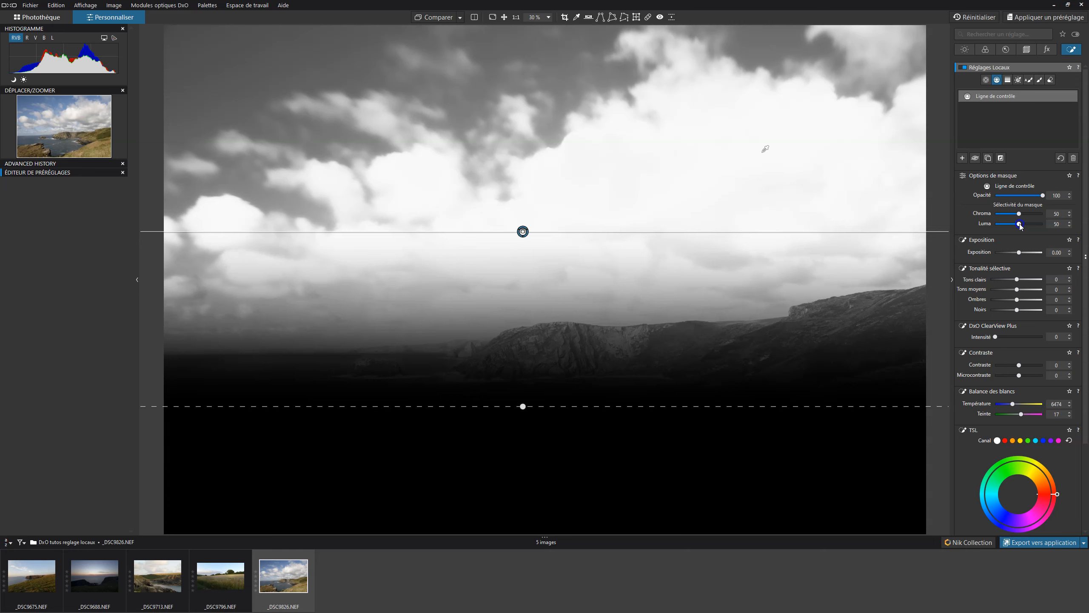
Step: Set the control line mask's selectivity to Chroma 65 and Luma 72, keeping the opacity at 100
mouse_move(1020, 226)
left_mouse_down()
mouse_move(1036, 226)
mouse_move(1029, 217)
left_mouse_up()
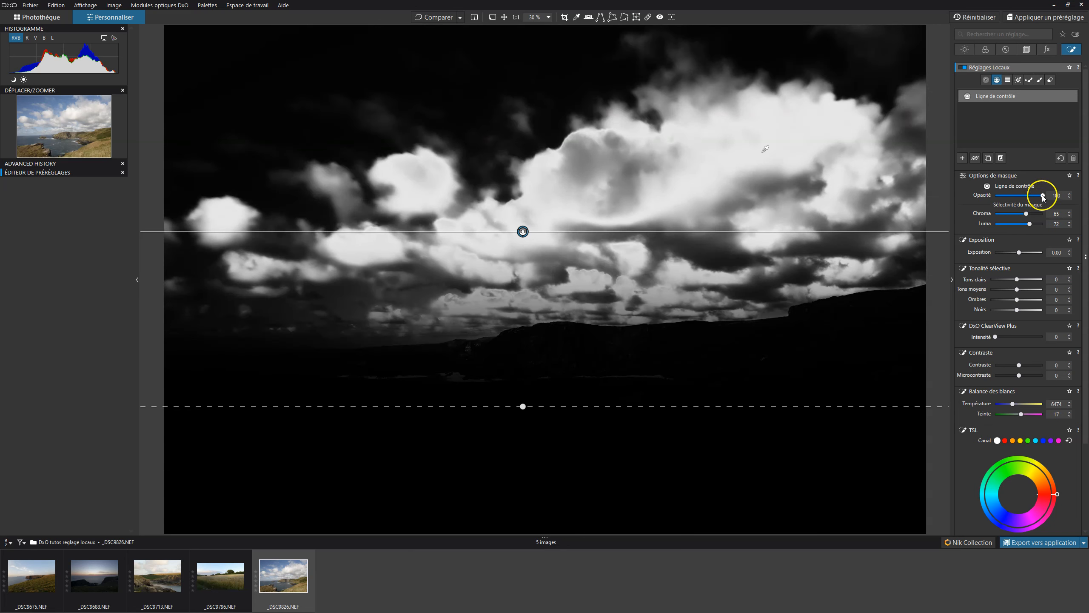
mouse_move(1043, 196)
left_mouse_down()
mouse_move(996, 194)
mouse_move(1064, 198)
left_mouse_up()
Step: Darken the masked clouds with Tons moyens at -100 and set the mask's opacity to 47
left_click_drag(1017, 289, 990, 290)
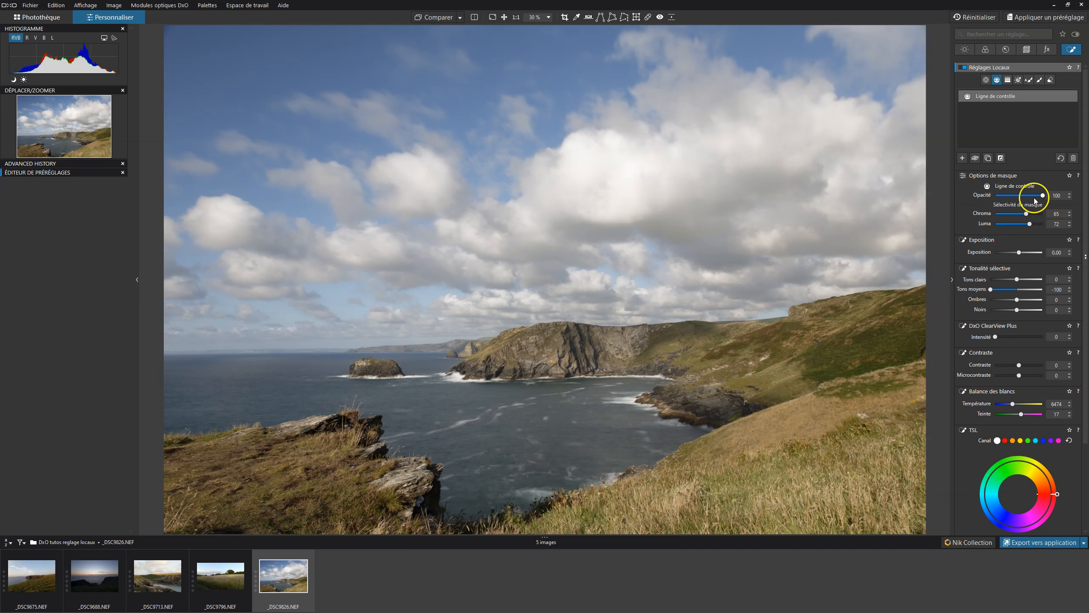
left_click_drag(1042, 196, 932, 194)
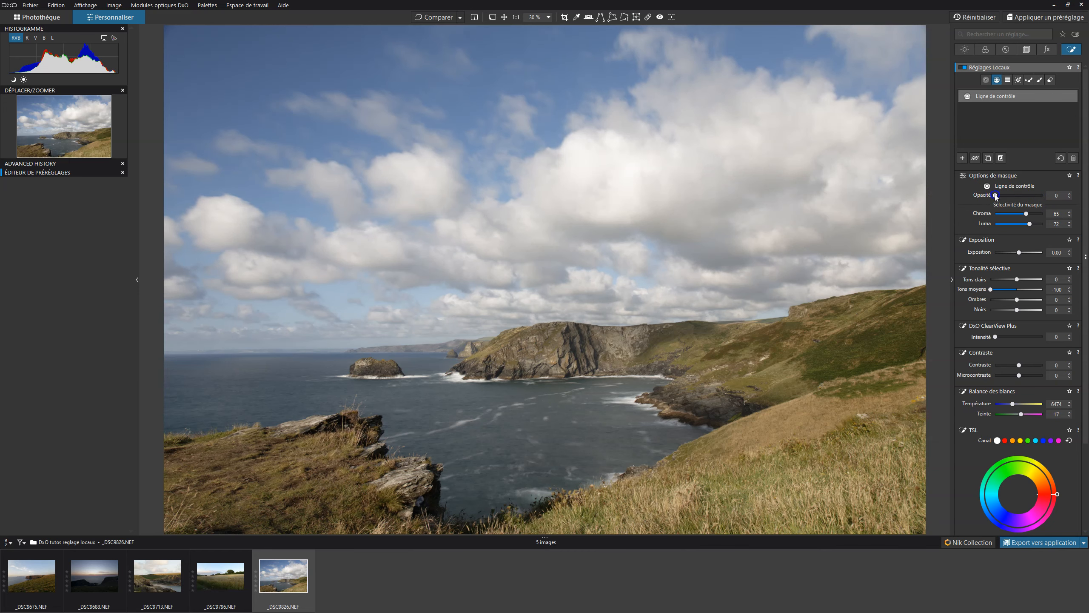
left_click_drag(996, 195, 1018, 196)
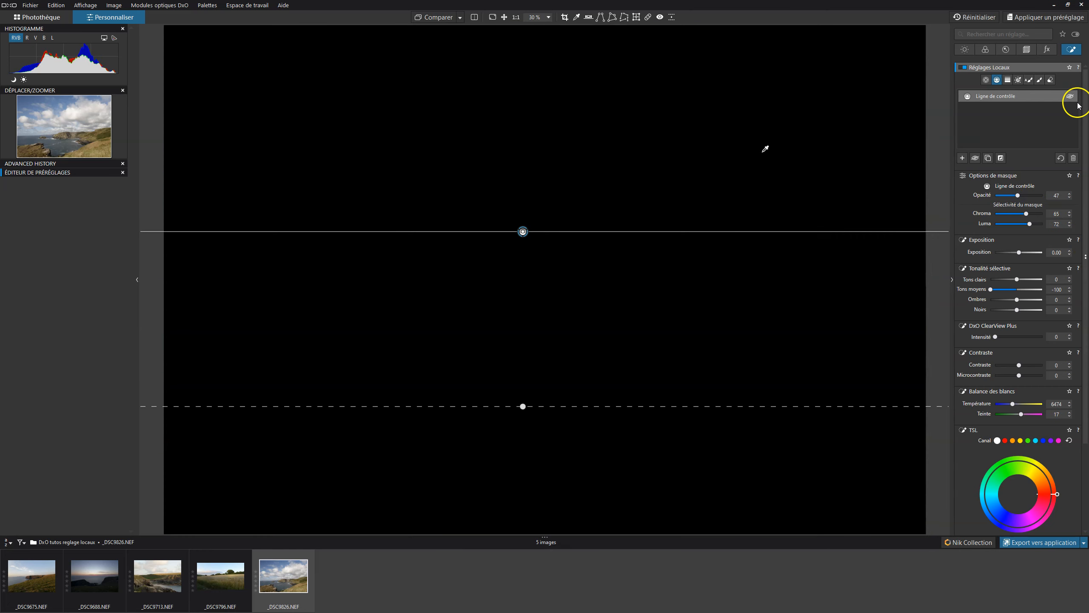
Step: Turn the control line mask off and on to compare the clouds with and without the correction
left_click(1071, 97)
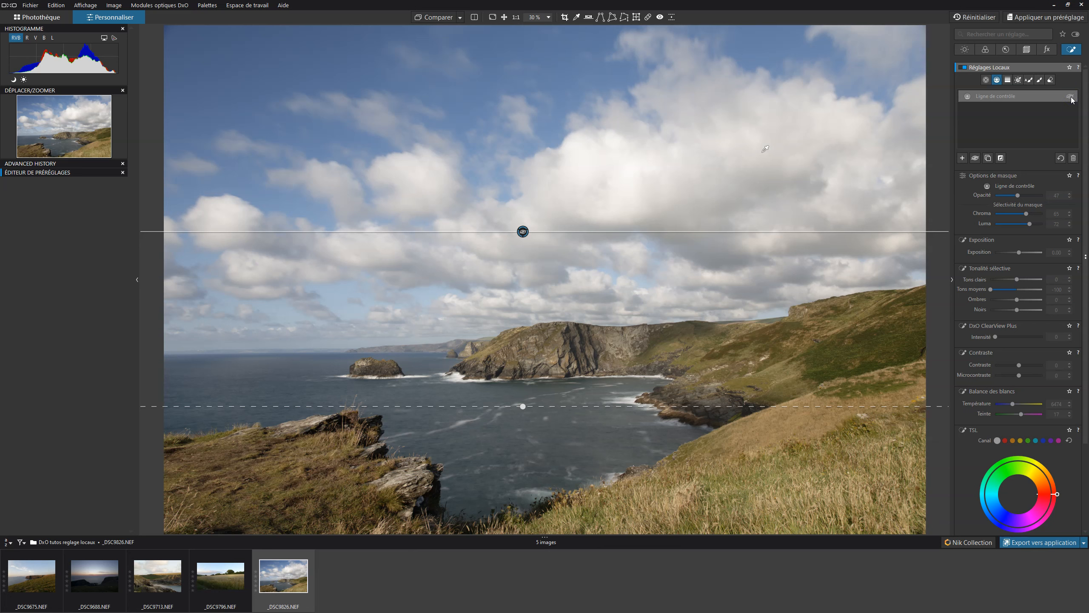
left_click(1071, 97)
left_click(1070, 97)
left_click(1071, 97)
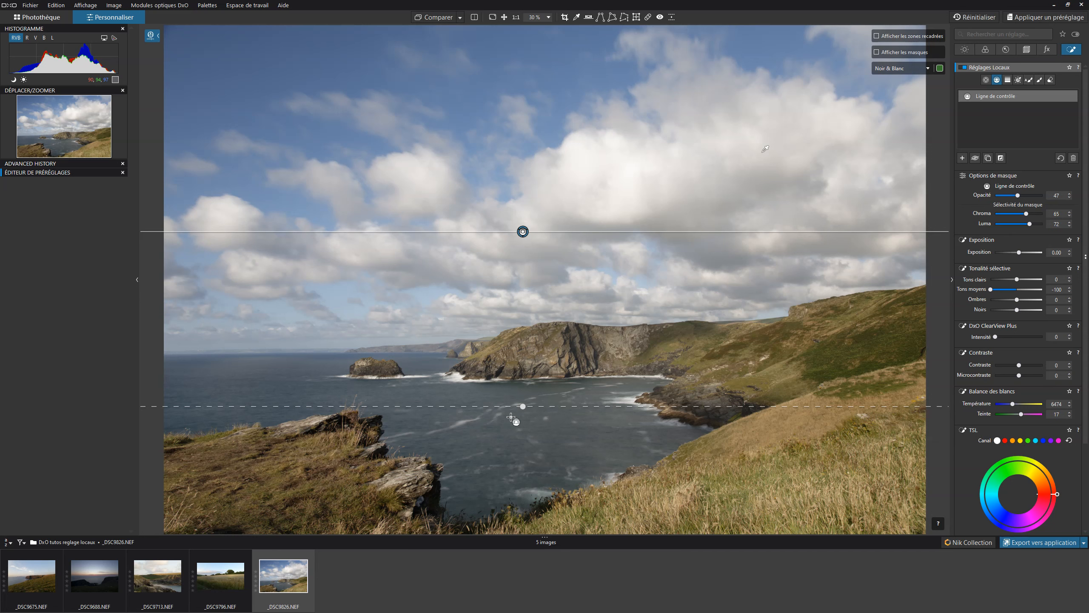
Step: Add a protective control line over the sea, directed upward, to the same mask and move it up toward the cliffs
left_click(511, 424)
left_click(533, 473)
left_click_drag(533, 472, 533, 338)
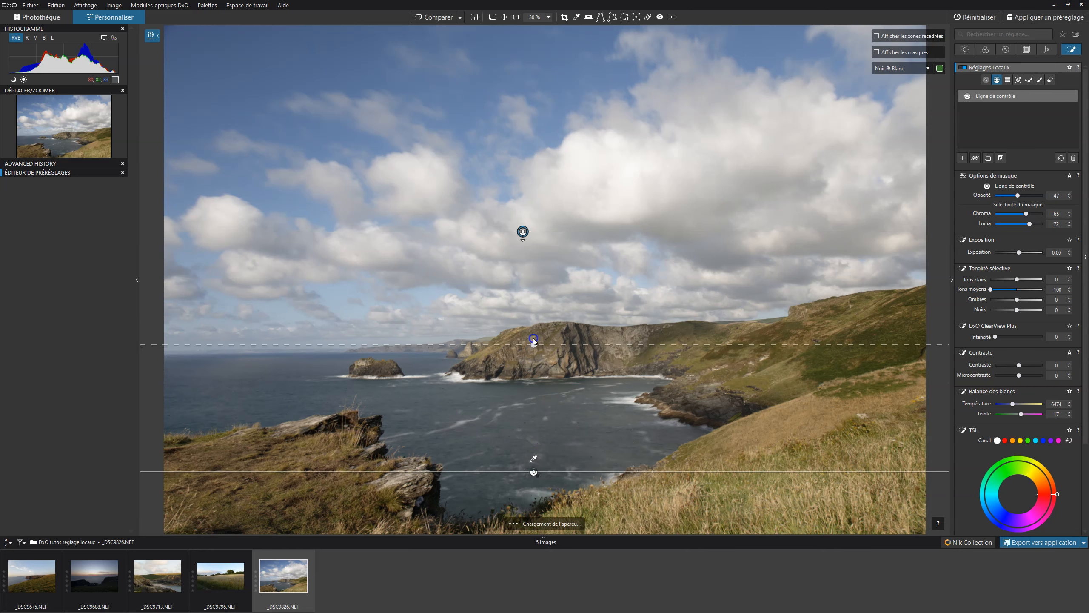
left_click(533, 471)
left_click_drag(534, 472, 539, 400)
Step: Display the masks, move the protective line up into the upper clouds, and sample the clouds with its eyedropper
left_click(876, 52)
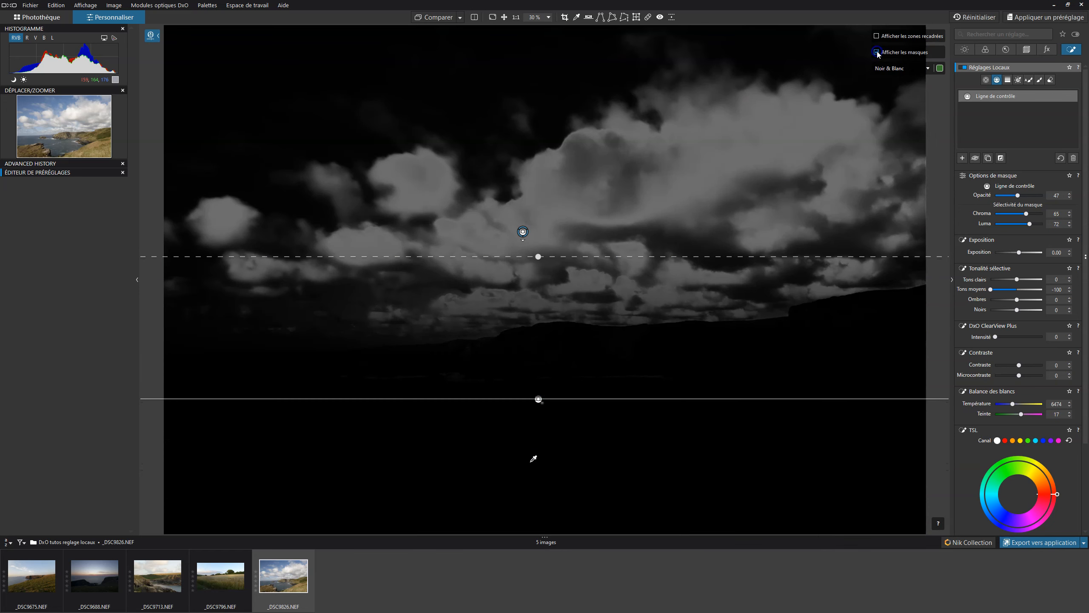
left_click_drag(539, 407, 538, 317)
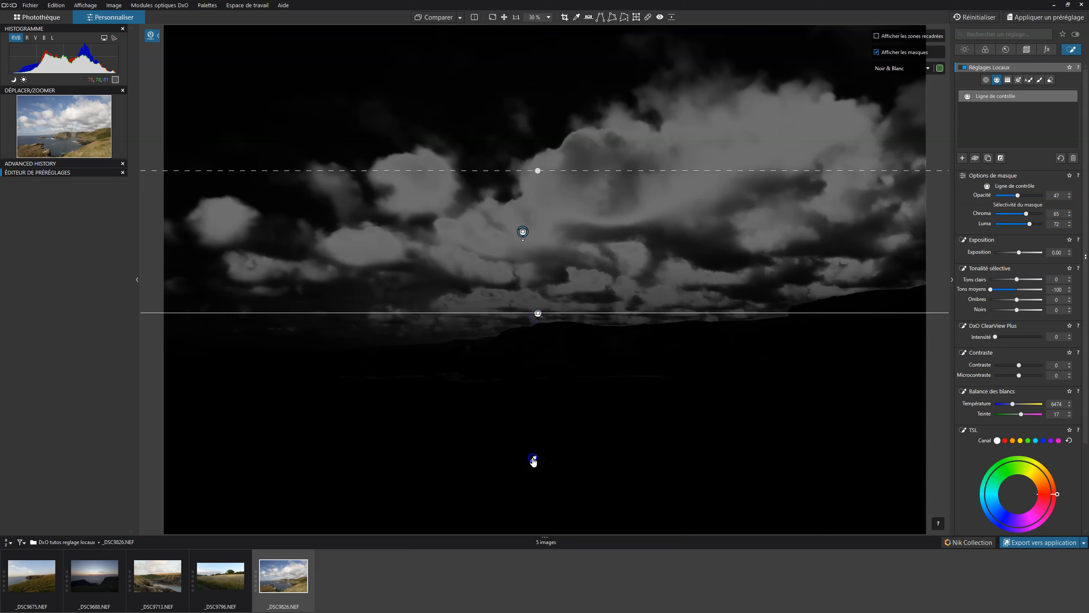
left_click(676, 194)
left_click_drag(538, 311, 554, 180)
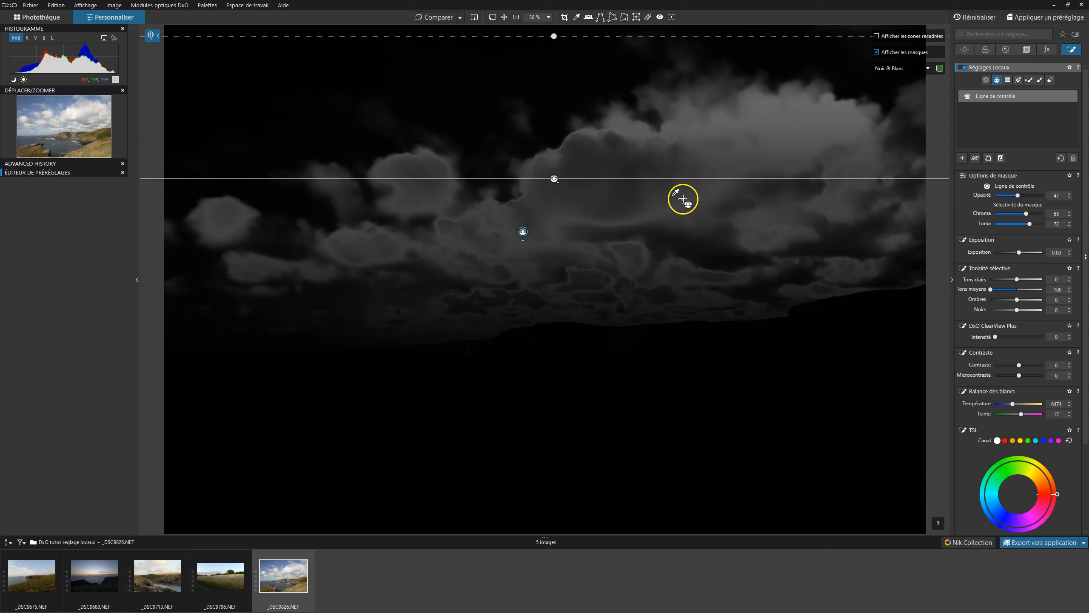
Step: Raise the cloud mask's opacity to 100, refine the protective line's position and sample the darker cloud with its eyedropper
left_click_drag(1020, 200, 1044, 197)
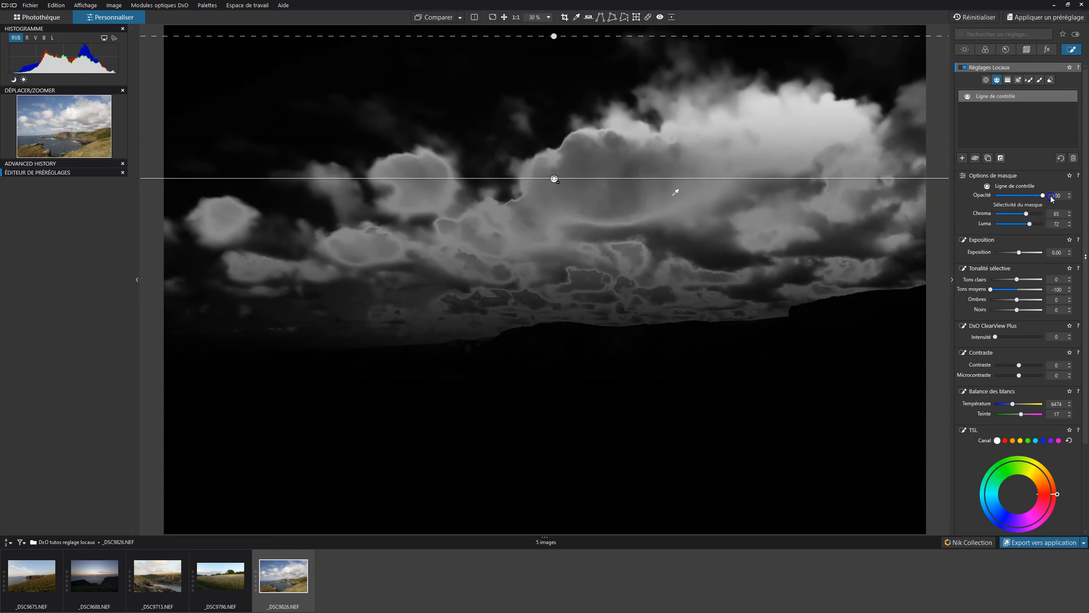
mouse_move(556, 184)
left_mouse_down()
mouse_move(553, 266)
mouse_move(560, 193)
left_mouse_up()
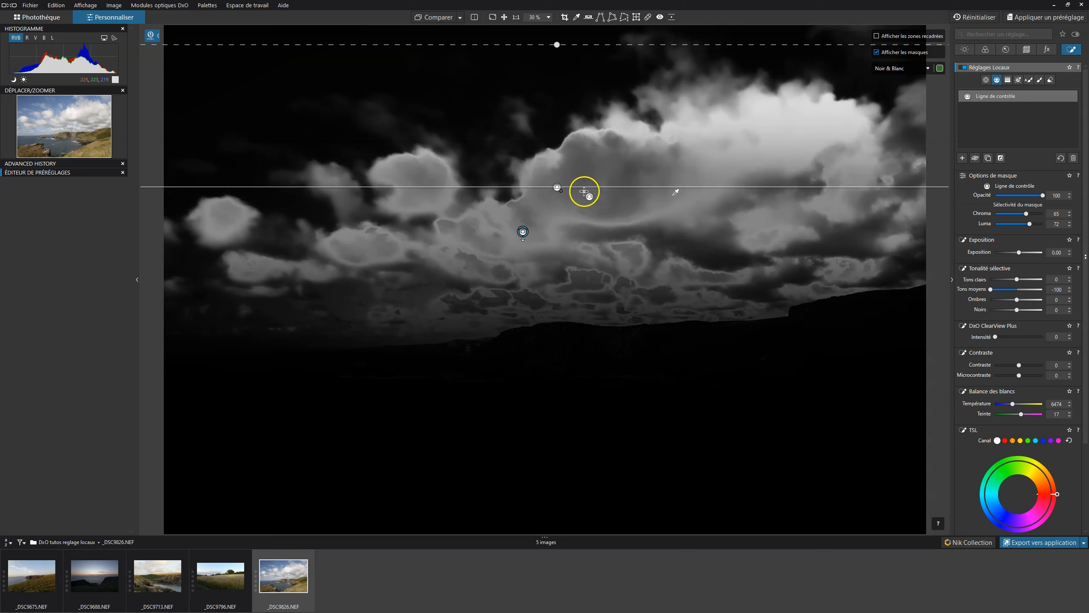
left_click_drag(677, 194, 611, 198)
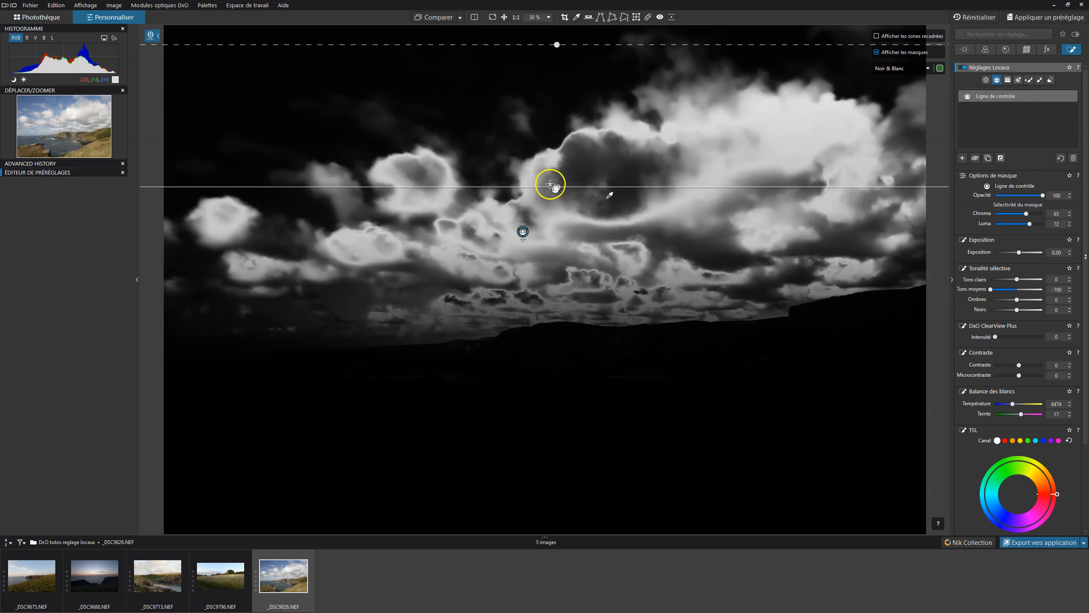
mouse_move(557, 187)
left_mouse_down()
mouse_move(543, 408)
mouse_move(552, 185)
left_mouse_up()
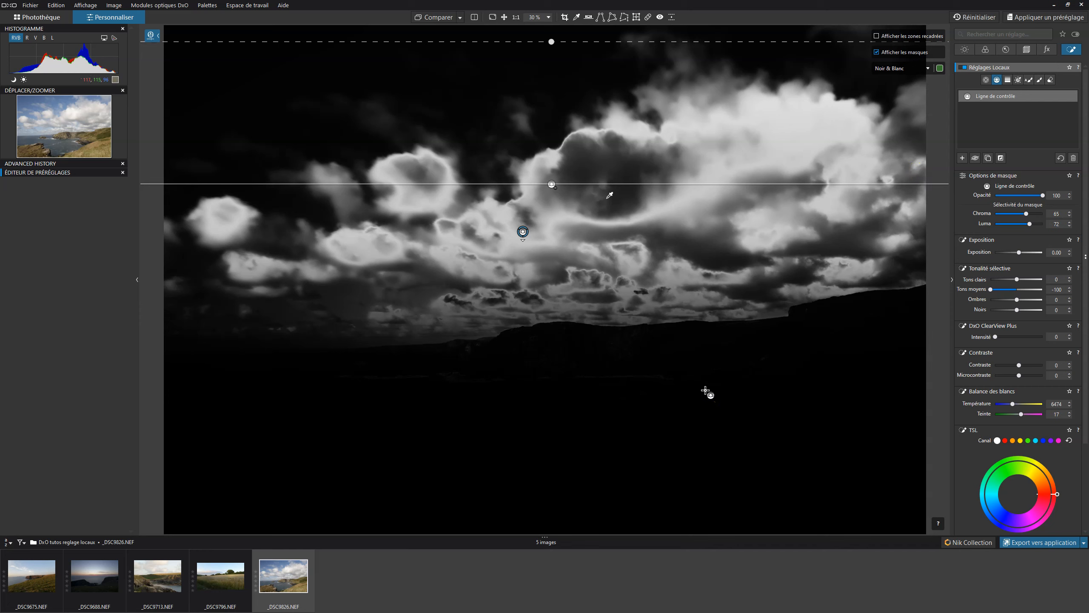
left_click(635, 371)
left_click(882, 58)
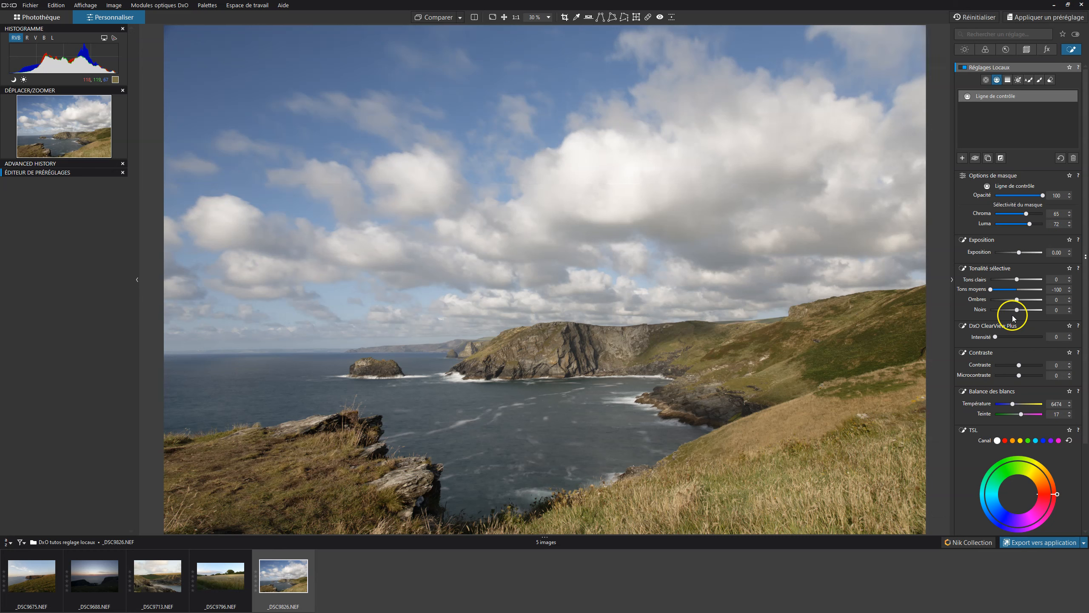
Step: Create a new control line mask from the foreground sea up into the clouds and sample the rocky cliff with its eyedropper
left_click(960, 158)
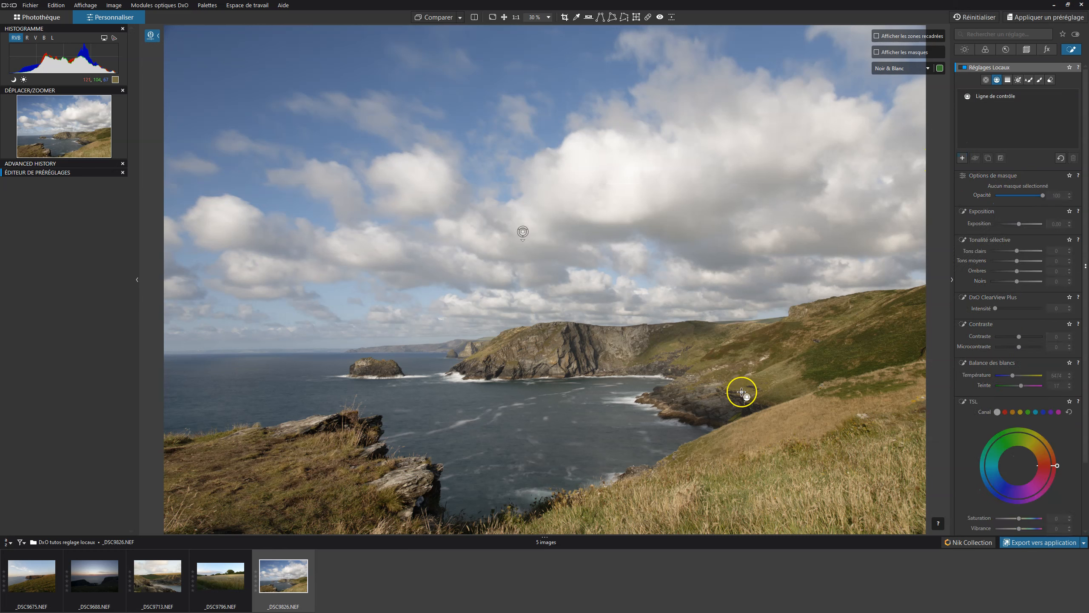
left_click_drag(560, 486, 563, 246)
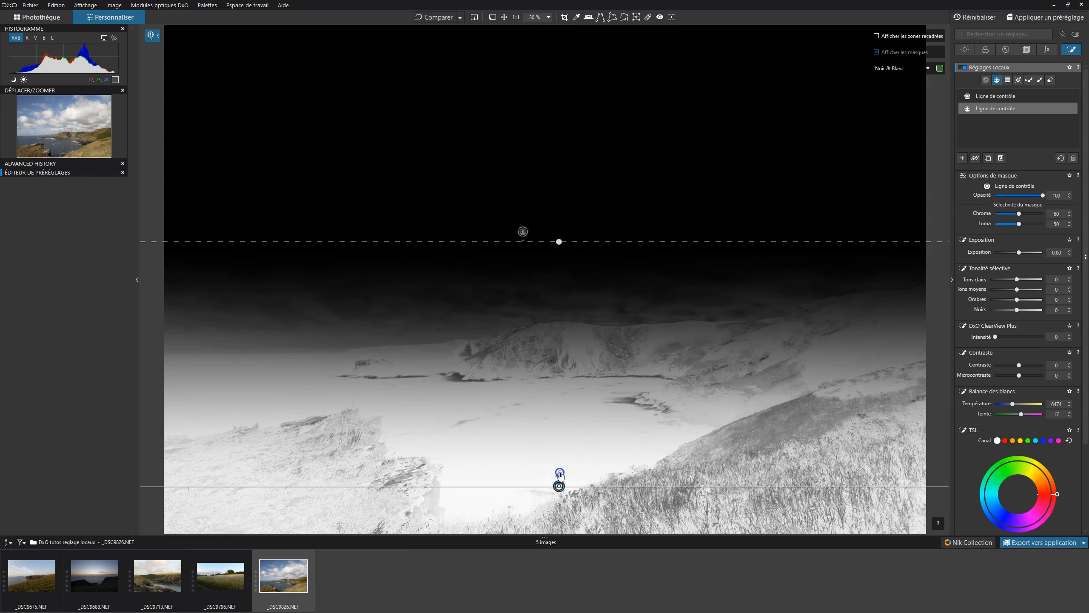
left_click_drag(567, 340, 571, 339)
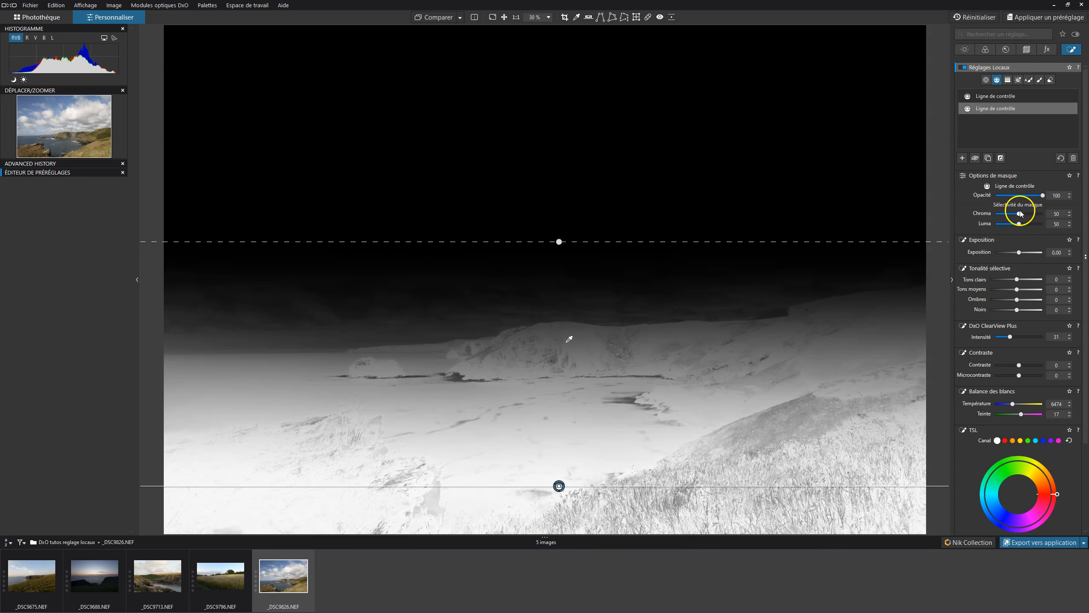
Step: Set the landscape mask's DxO ClearView Plus intensity to 31 and its Chroma selectivity to 72
left_click_drag(1019, 214, 1039, 219)
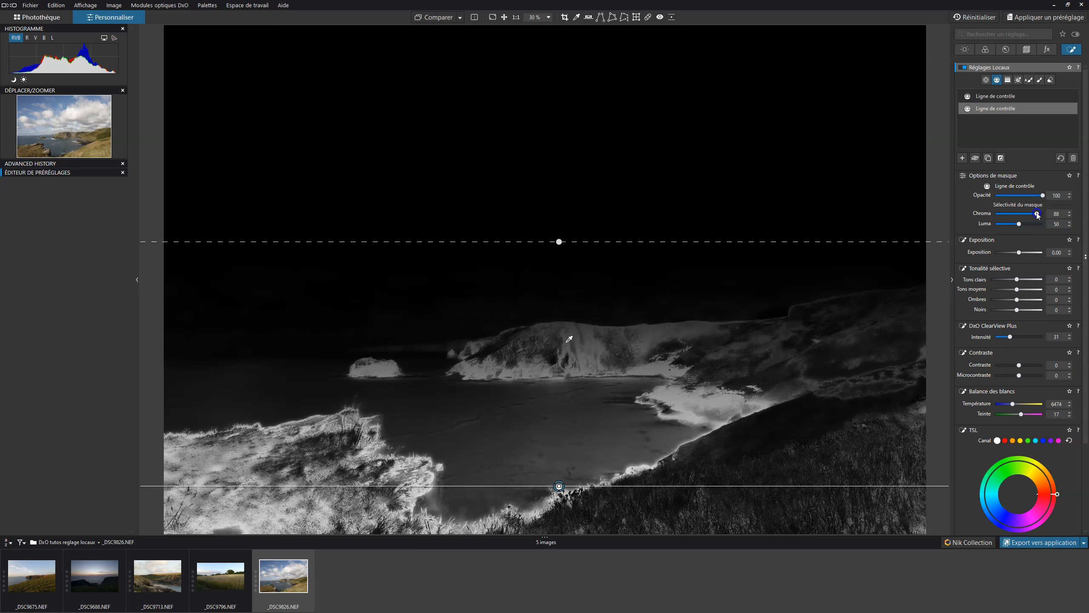
left_click(1031, 215)
left_click(877, 51)
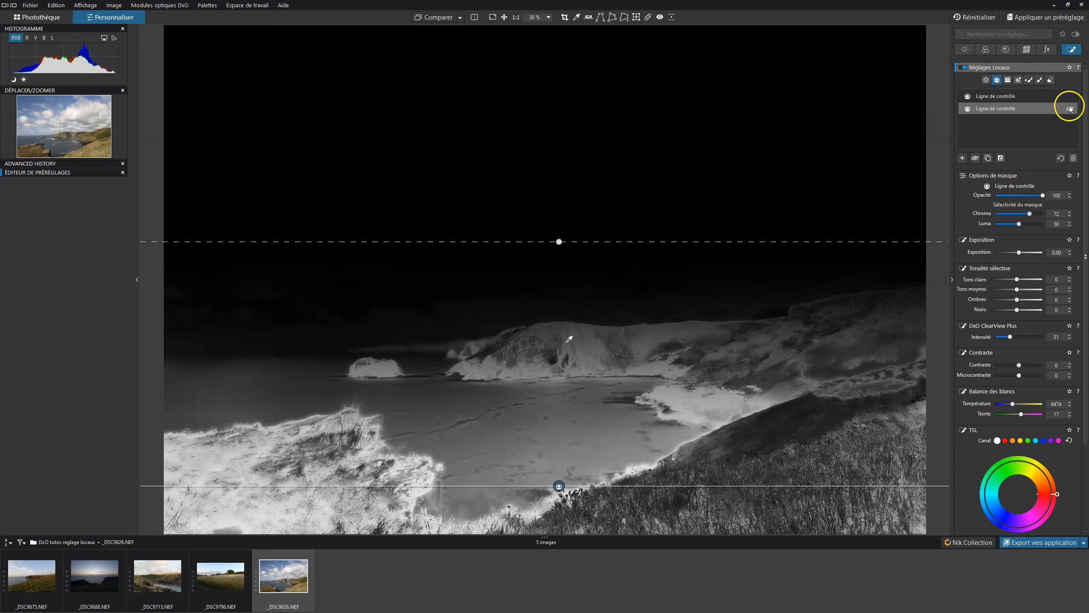
Step: Turn the landscape control line mask off and on to compare the image with and without the correction
left_click(1071, 108)
left_click(1070, 108)
left_click(1070, 108)
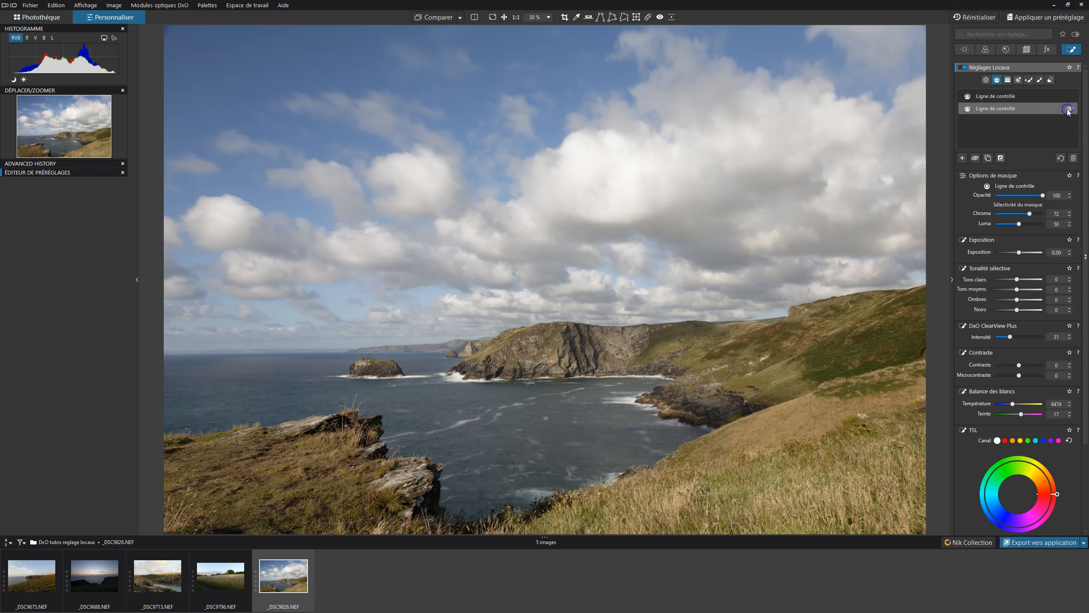
left_click(1070, 108)
left_click(1070, 108)
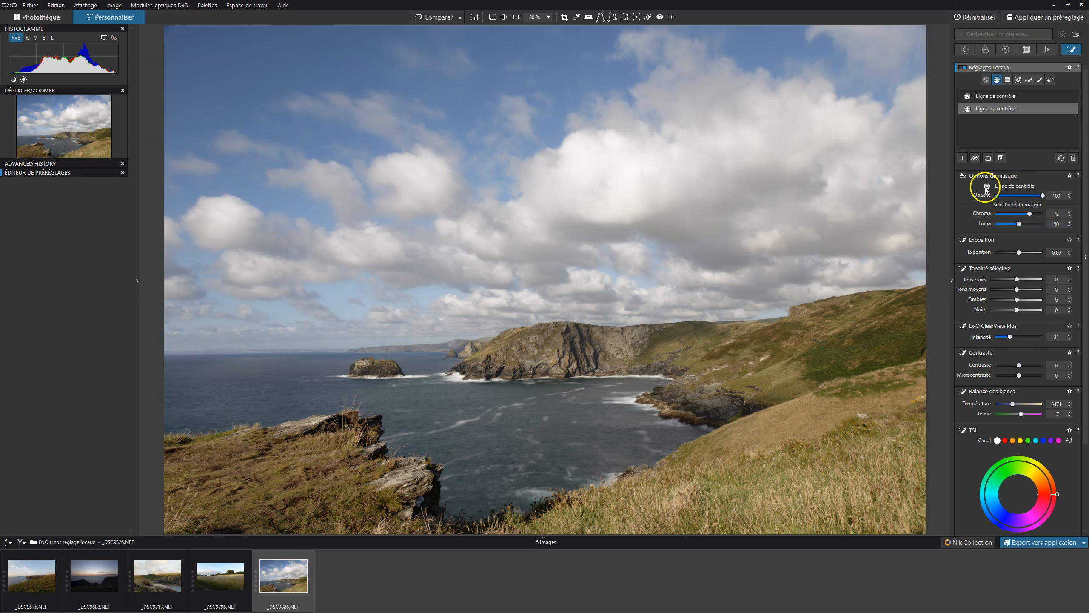
Step: Vary the landscape mask's opacity across its range and leave it at 25
left_click_drag(1043, 195, 1043, 195)
left_click_drag(942, 189, 999, 189)
left_click_drag(996, 195, 1021, 188)
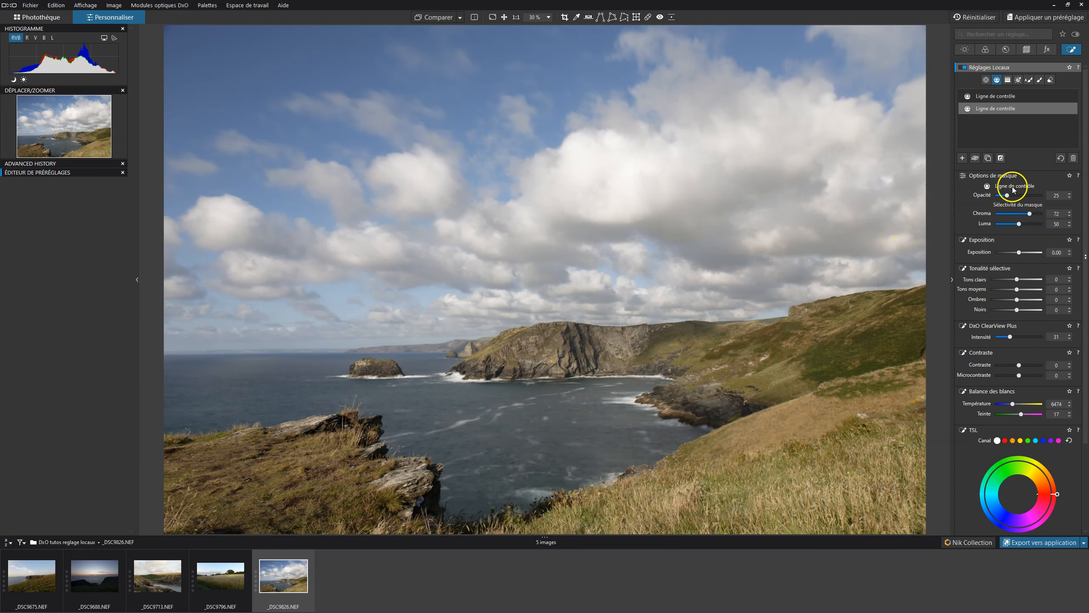
Step: Display the masks, move the landscape control line up to the foot of the cliffs, and resample a lighter part of the cliff
left_click(877, 52)
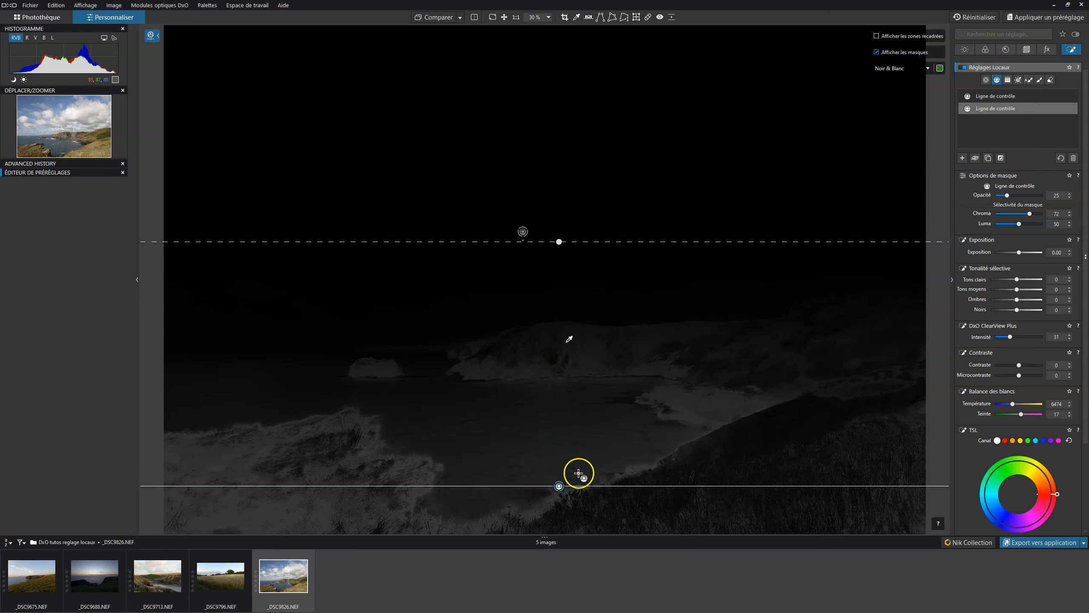
left_click_drag(559, 488, 571, 390)
left_click(568, 339)
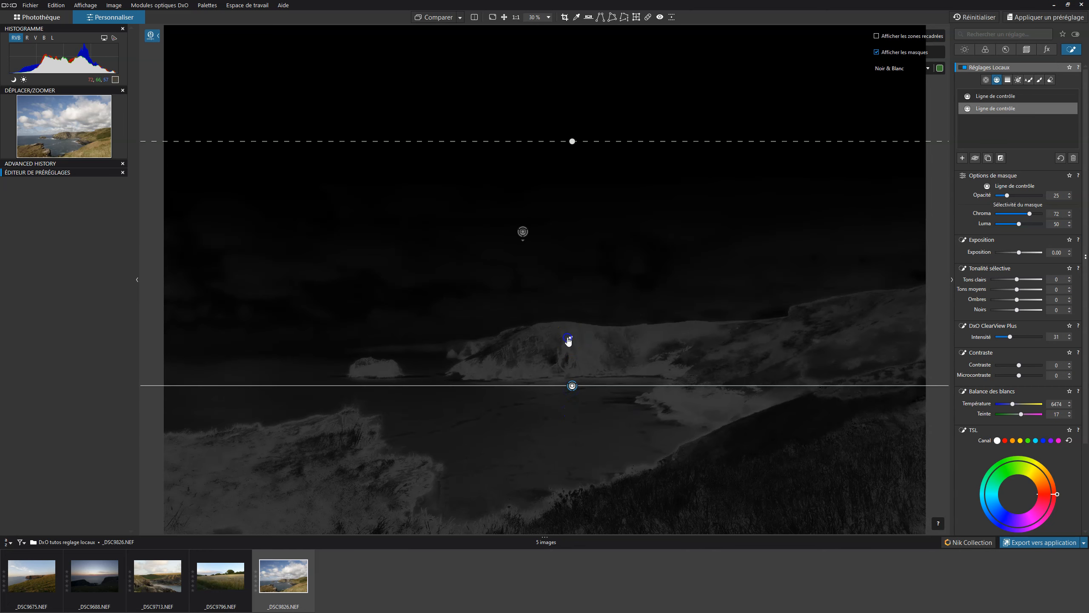
left_click(602, 353)
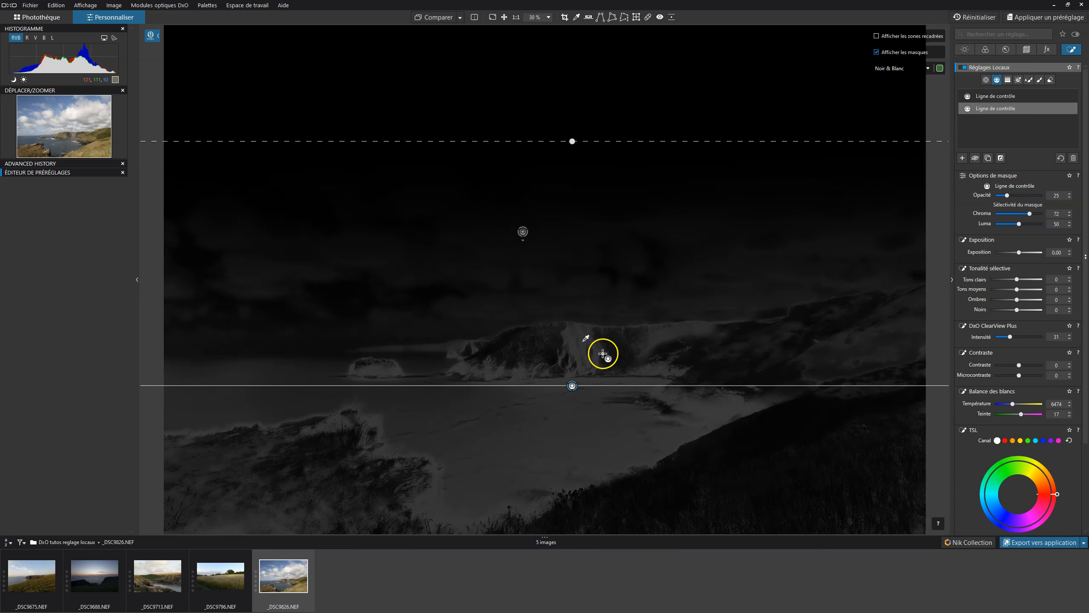
Step: Lower the landscape mask's Chroma selectivity to 50 and turn the mask off and on to compare the effect
left_click(1042, 307)
left_click(1024, 241)
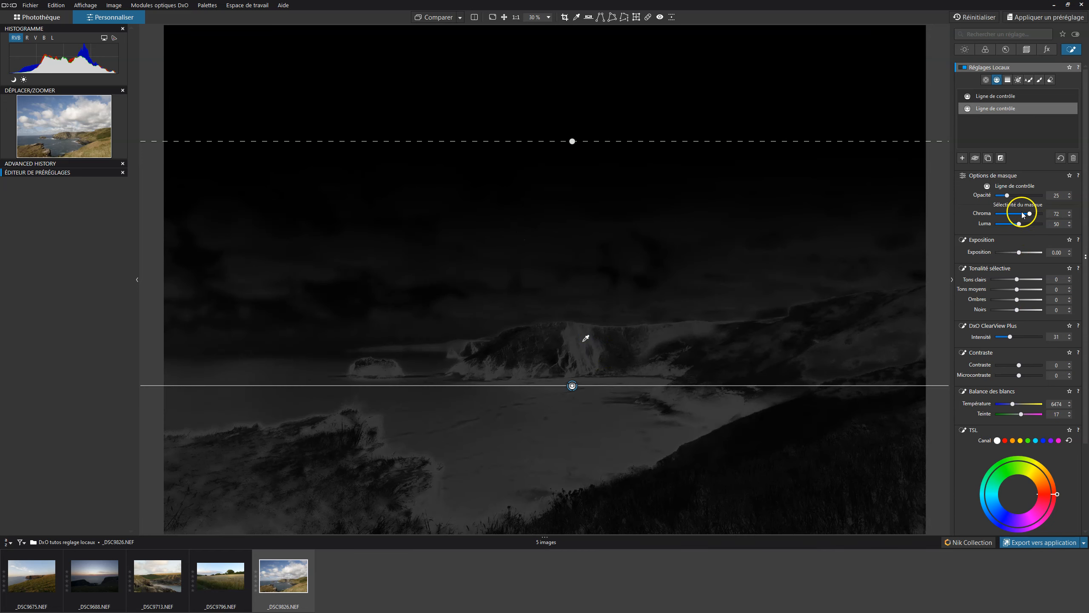
left_click_drag(1029, 217, 1022, 218)
left_click(1070, 109)
left_click(1070, 109)
left_click(1070, 109)
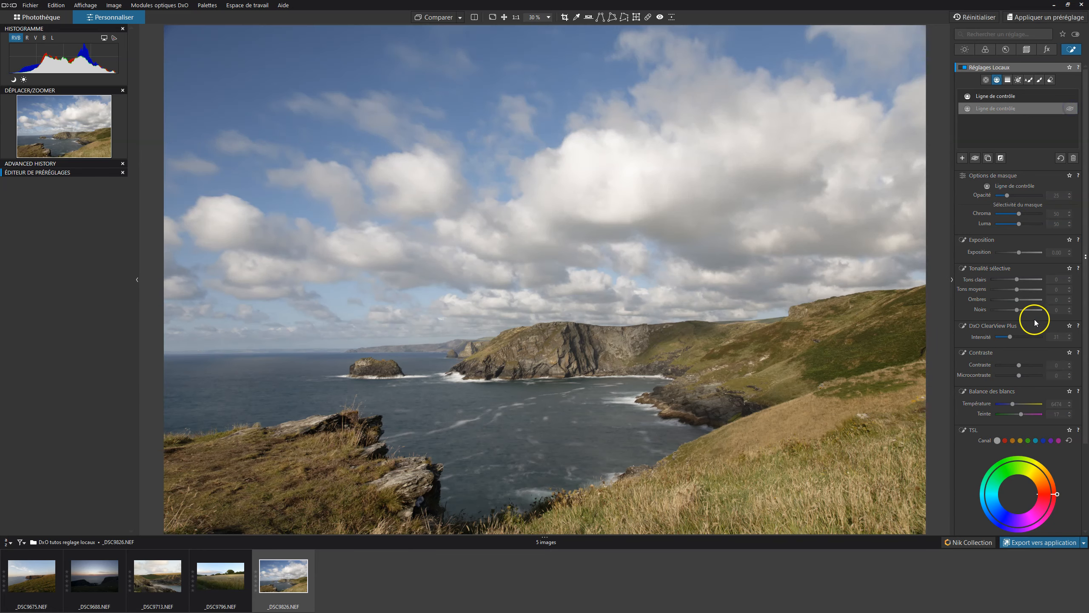
left_click(1067, 109)
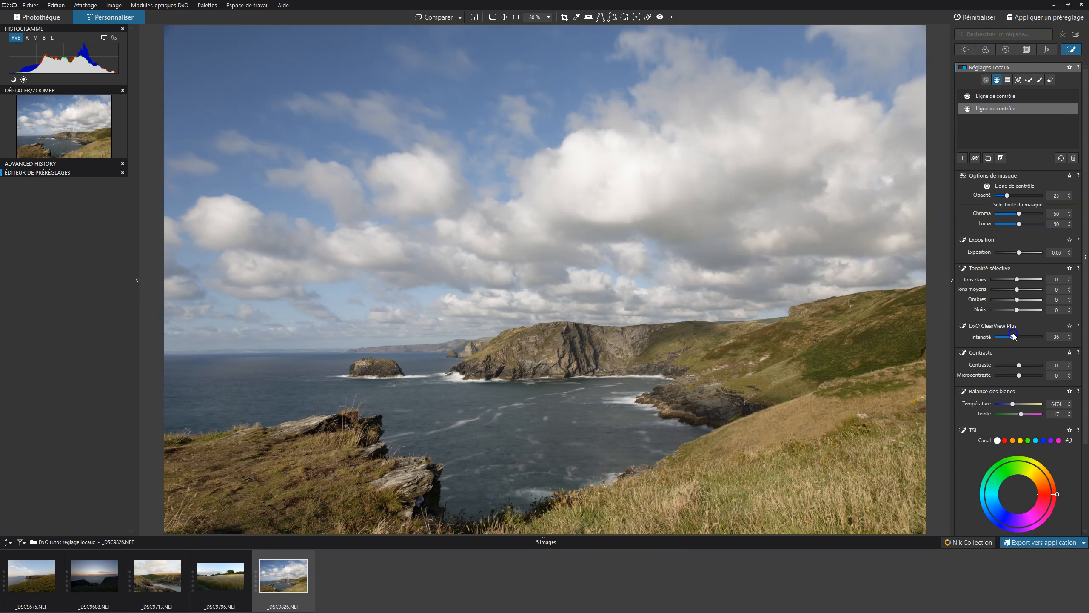
Step: Raise the landscape mask's DxO ClearView Plus intensity to 100 and set its opacity to 48
left_click_drag(1018, 339, 1087, 332)
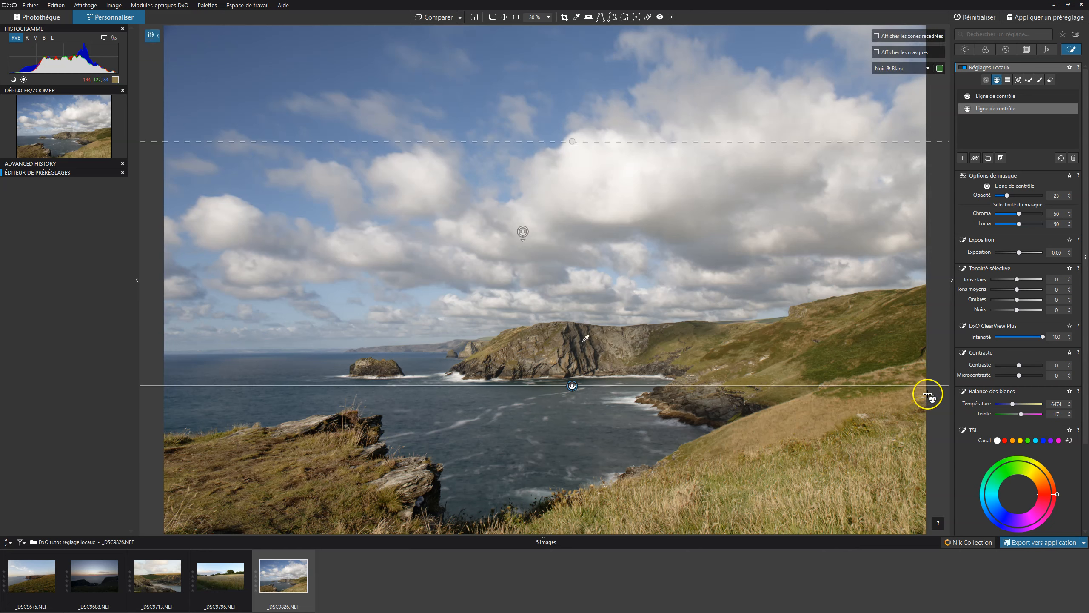
left_click_drag(1007, 195, 1076, 206)
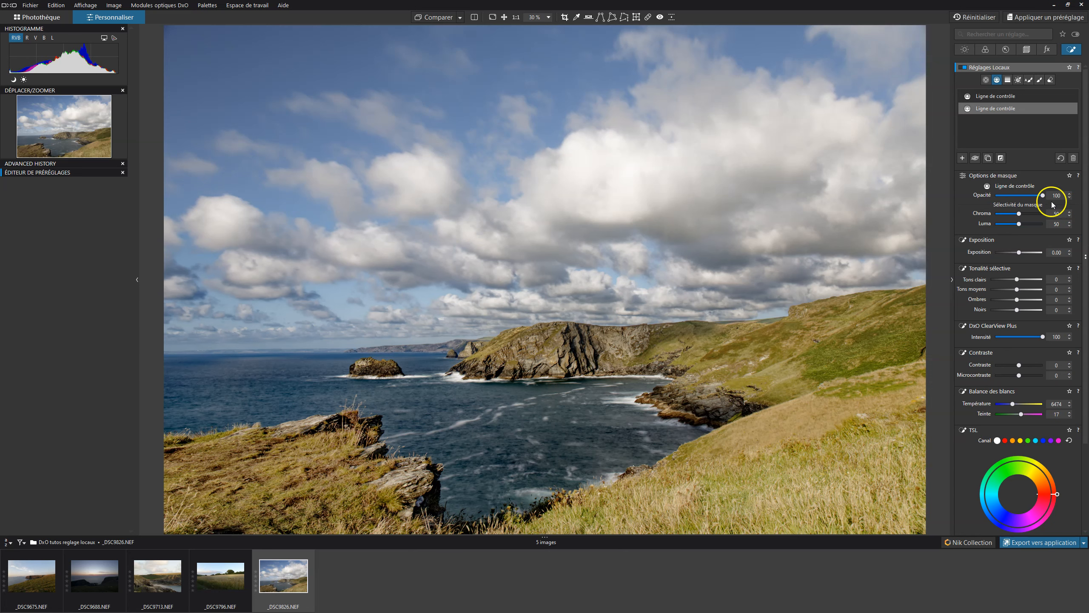
left_click_drag(1044, 192, 1020, 197)
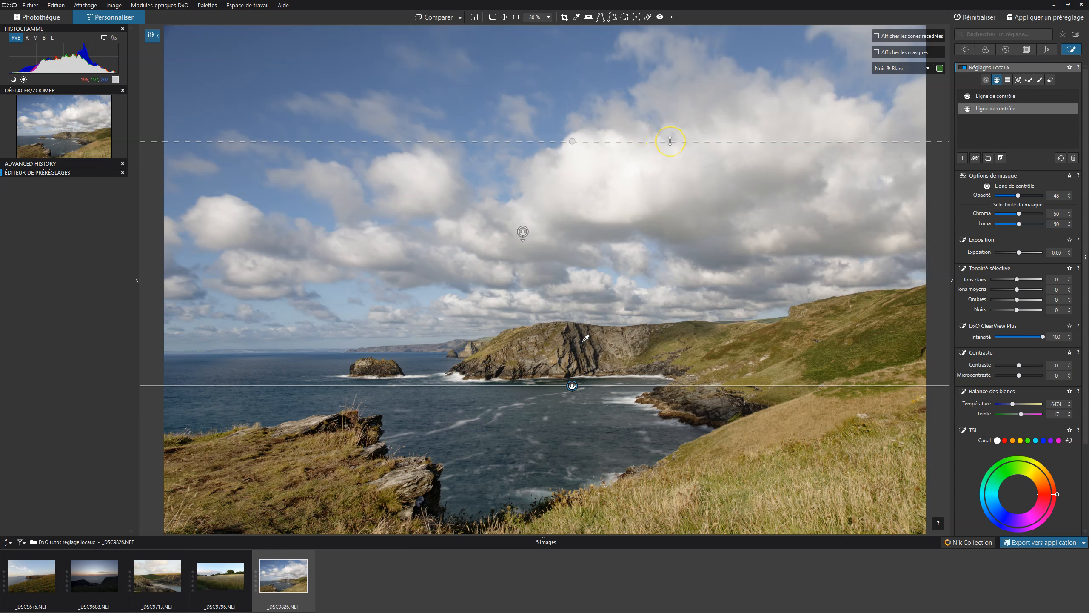
Step: Add a downward protective control line to the landscape mask, place it near the sea horizon, and sample the lower clouds with its eyedropper
left_click_drag(635, 70, 636, 180)
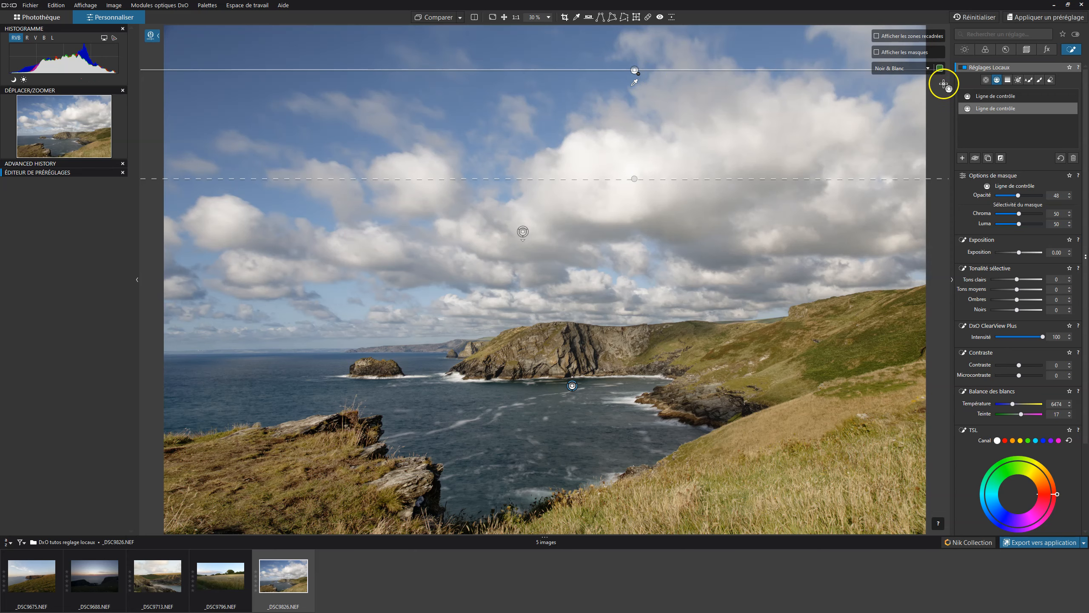
left_click(877, 52)
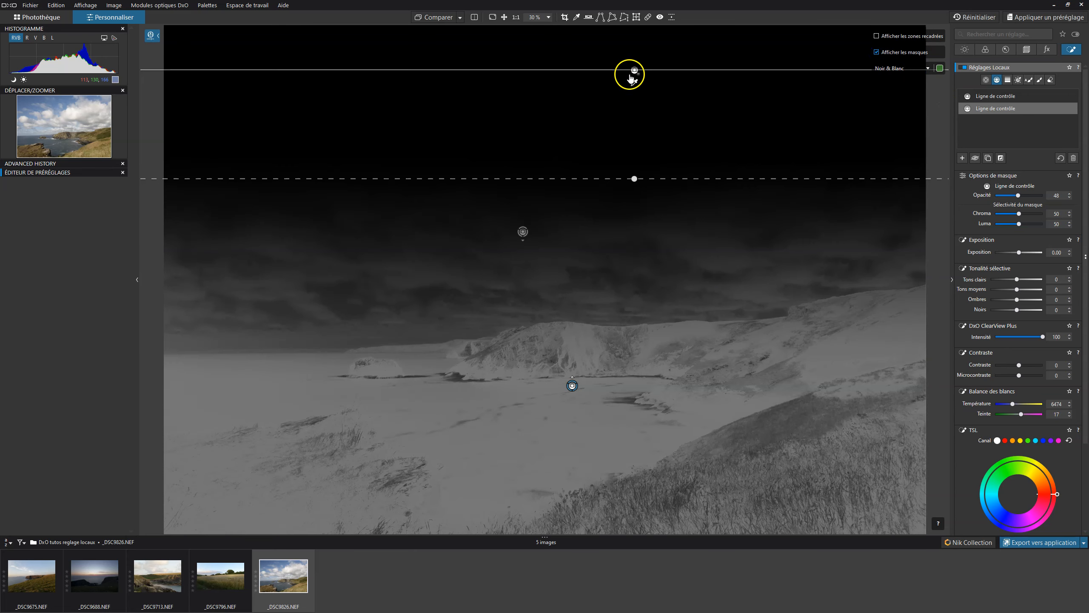
left_click_drag(636, 71, 616, 316)
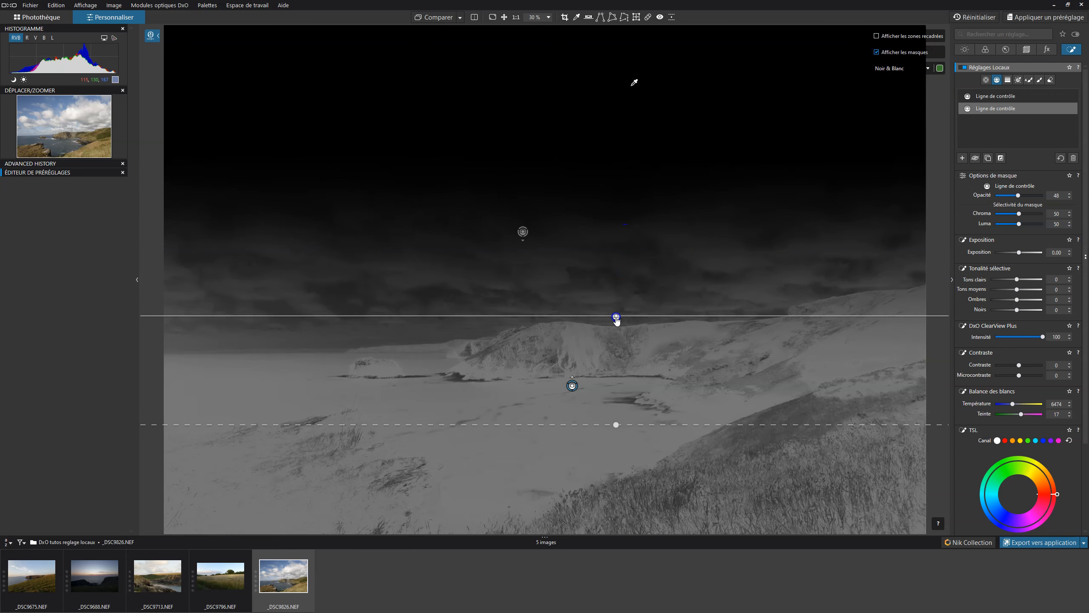
left_click_drag(637, 85, 634, 262)
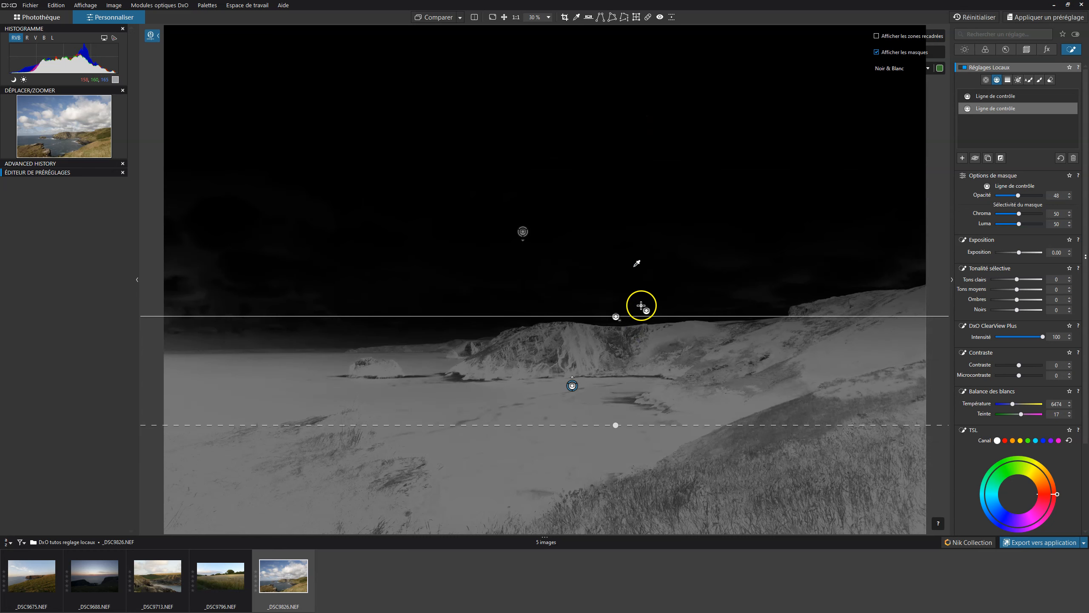
left_click_drag(617, 318, 625, 353)
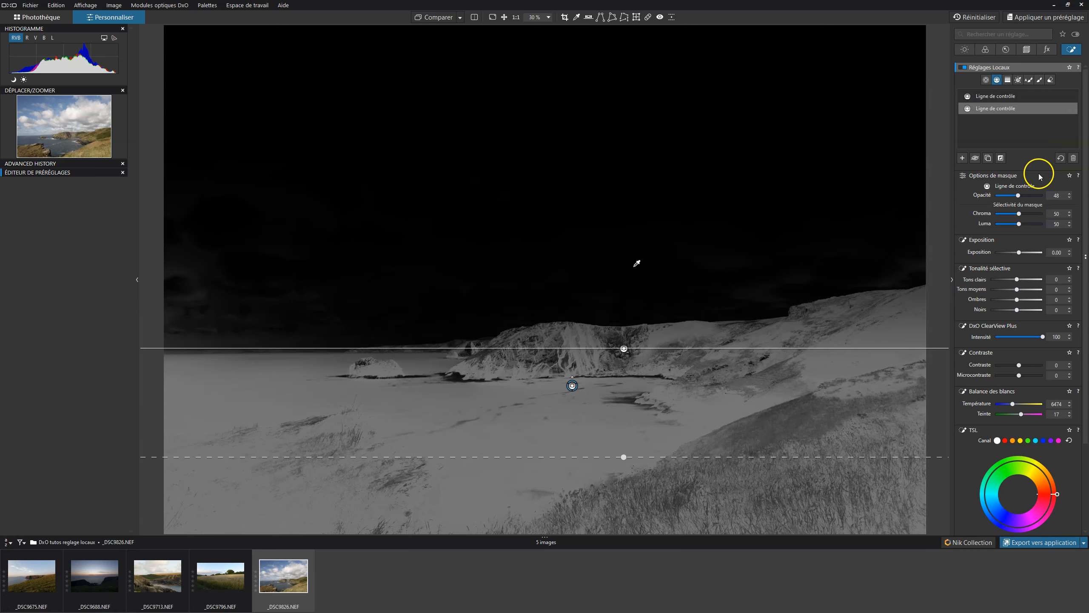
left_click(877, 52)
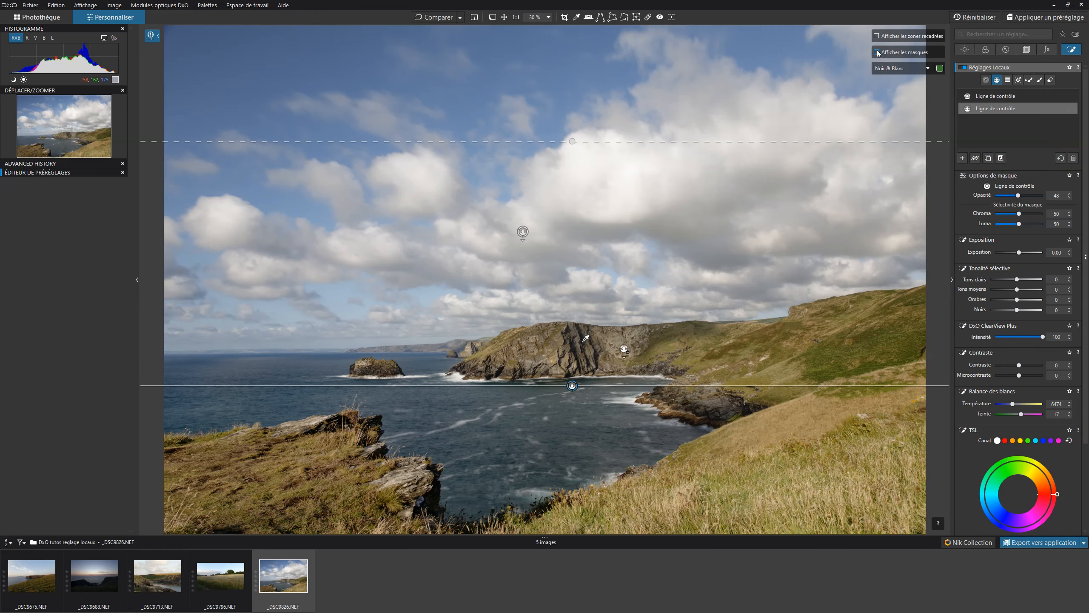
Step: Compare the corrected landscape with the reference image several times
left_click(432, 16)
left_click(432, 15)
left_click(434, 18)
left_click(434, 18)
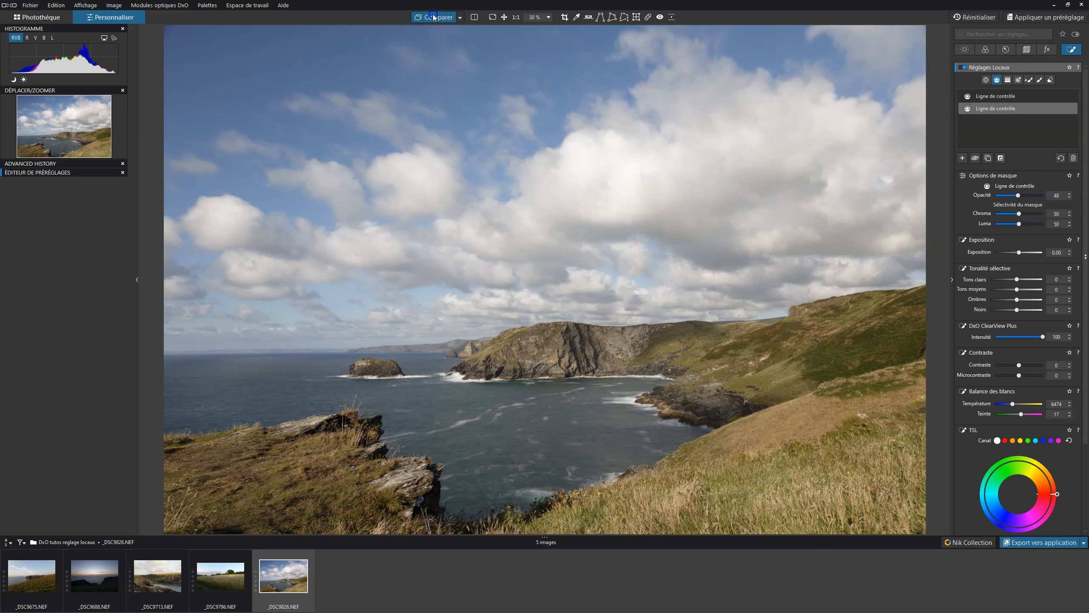
left_click(434, 17)
left_click(434, 17)
Step: Set the landscape mask's opacity, Chroma and Luma to 100 and turn the mask off and on to check the effect
left_click_drag(1018, 195, 990, 214)
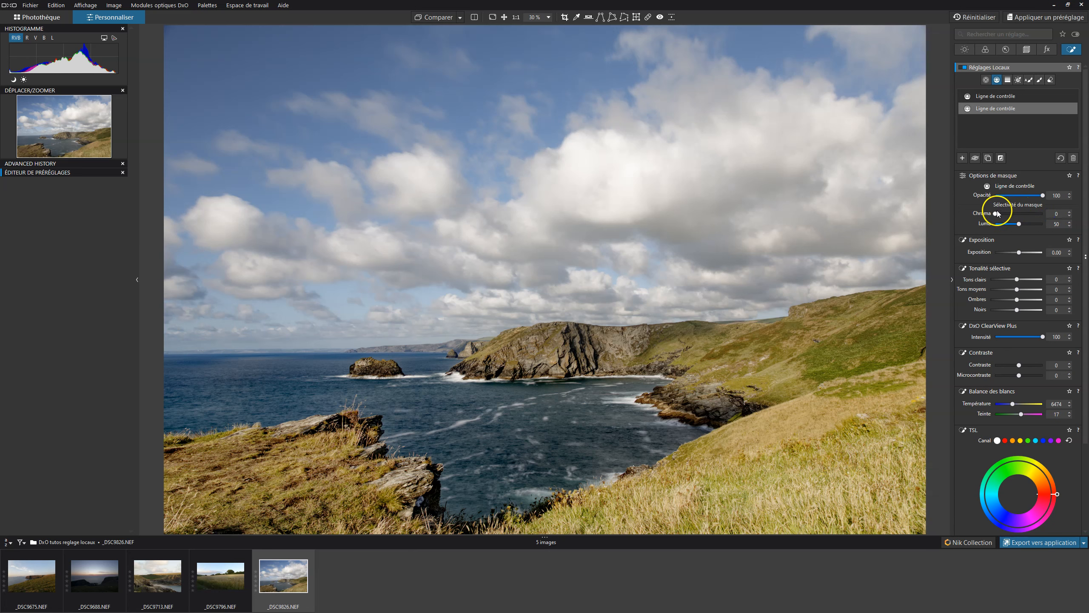
left_click_drag(995, 212, 1046, 224)
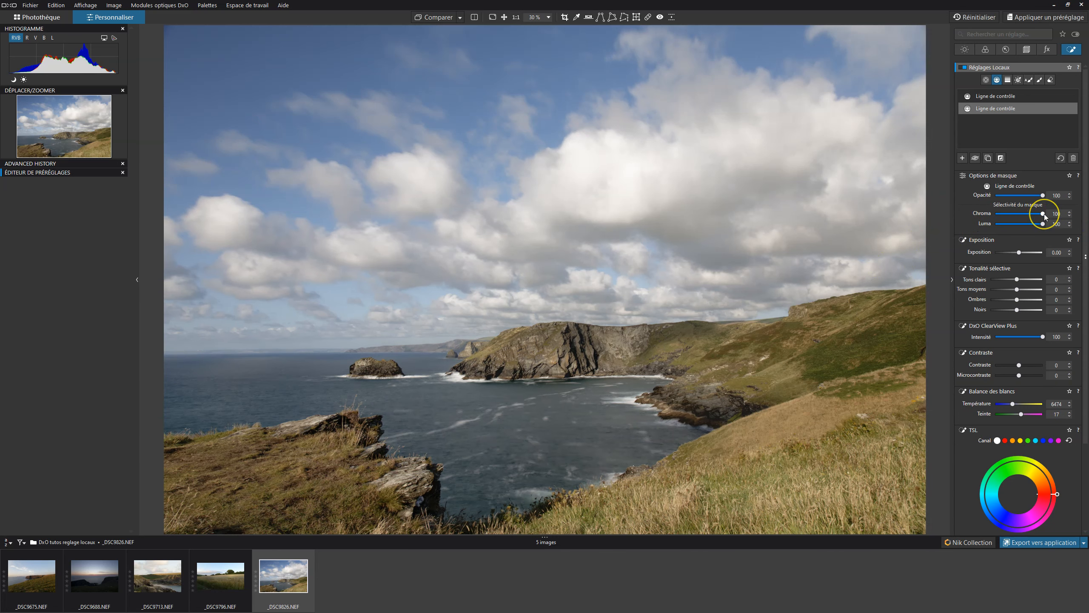
mouse_move(1012, 112)
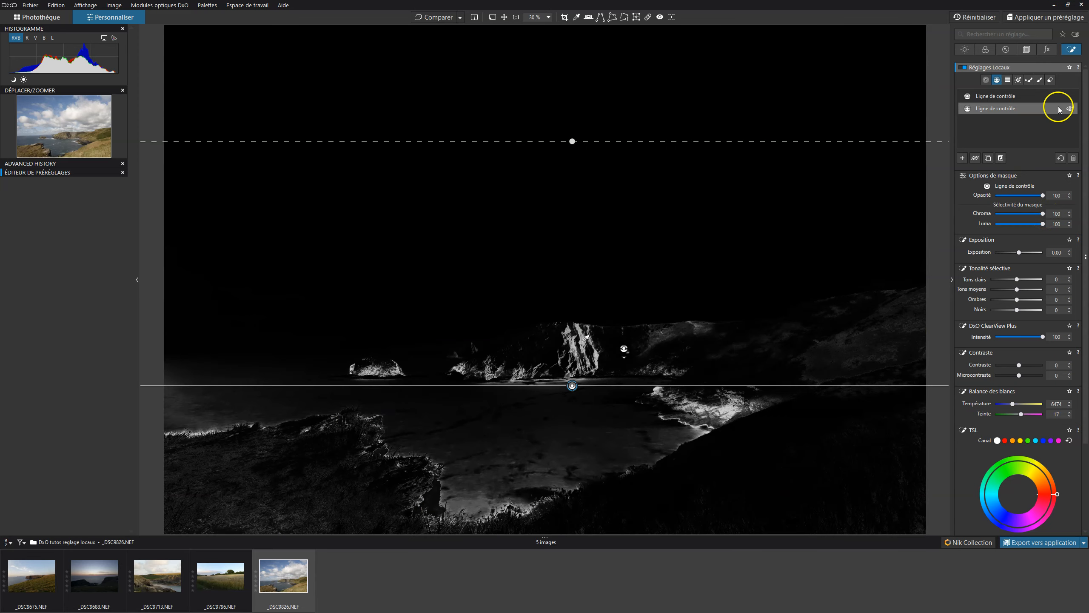
left_click(1070, 109)
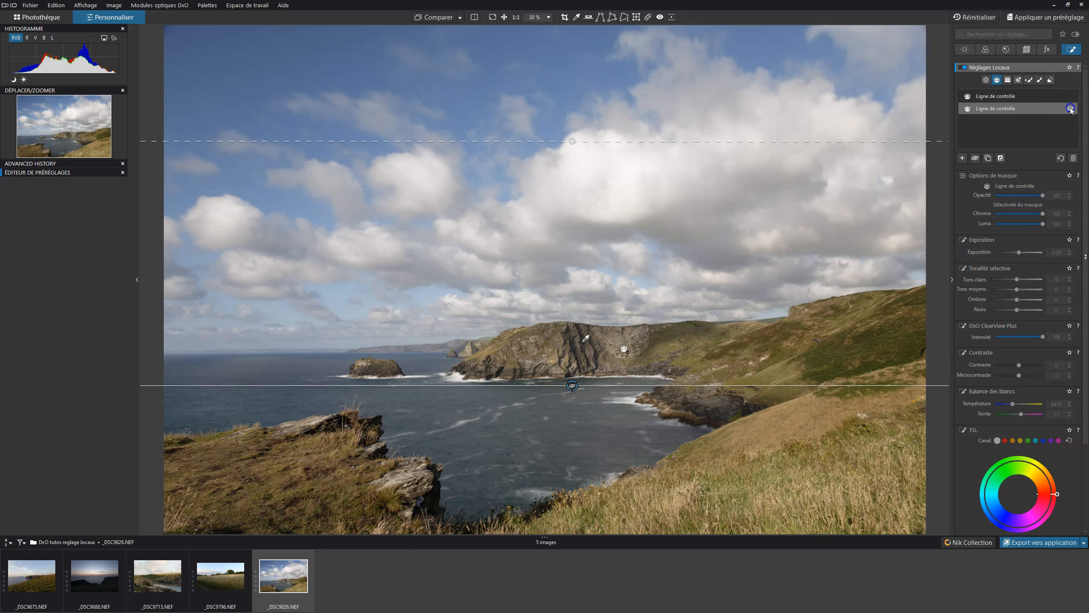
Step: Delete the landscape control line mask and select the remaining cloud mask
mouse_move(600, 428)
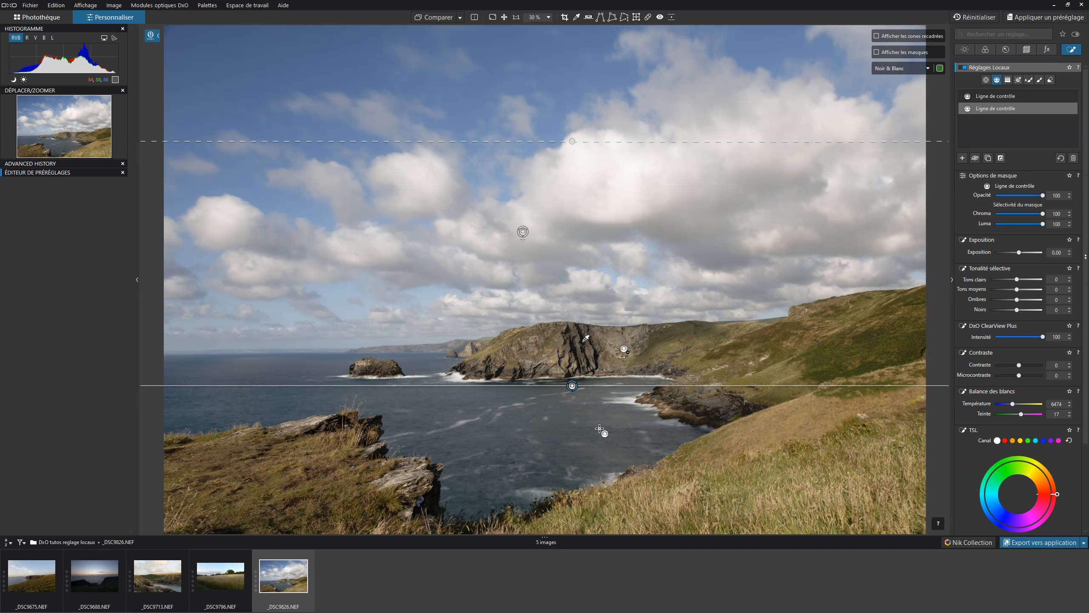
left_click(668, 404)
left_click(1074, 158)
left_click(1005, 103)
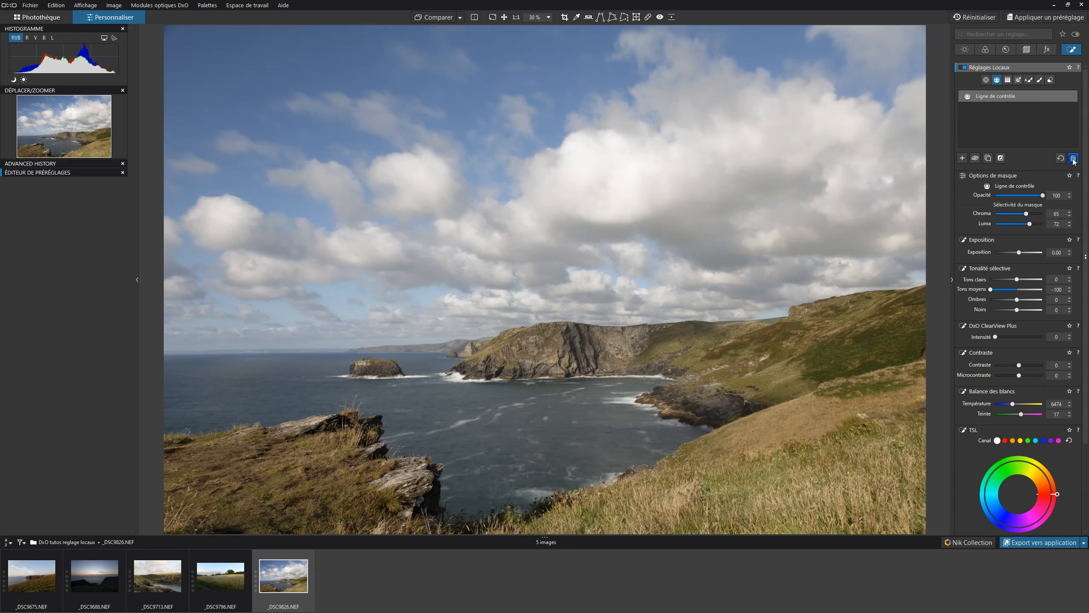
Step: Delete the remaining cloud control line mask and add a control point on the central cliff face
left_click(1074, 158)
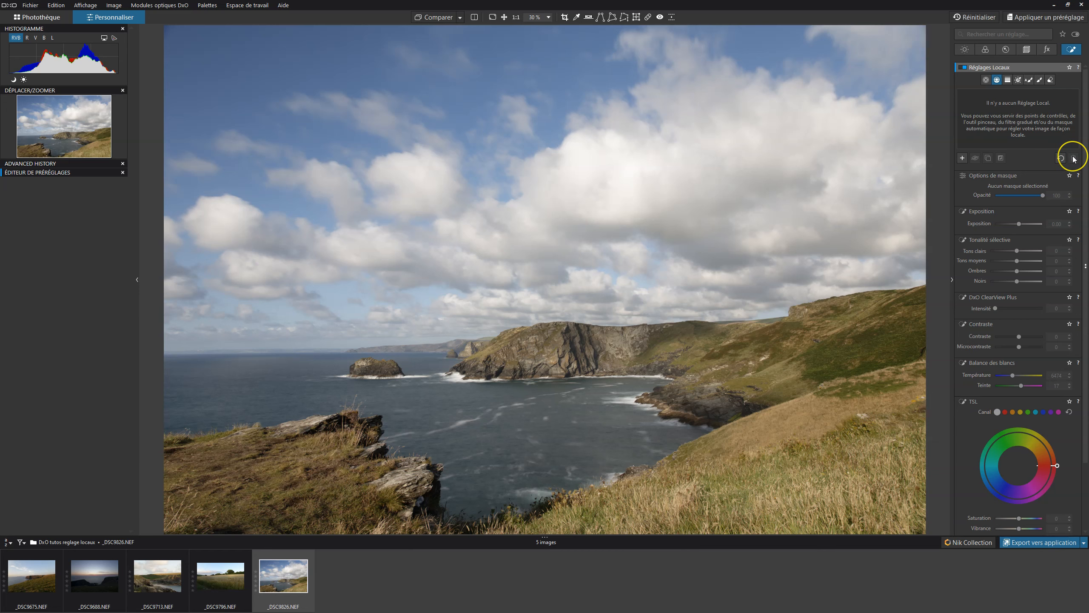
left_click(986, 80)
left_click(567, 345)
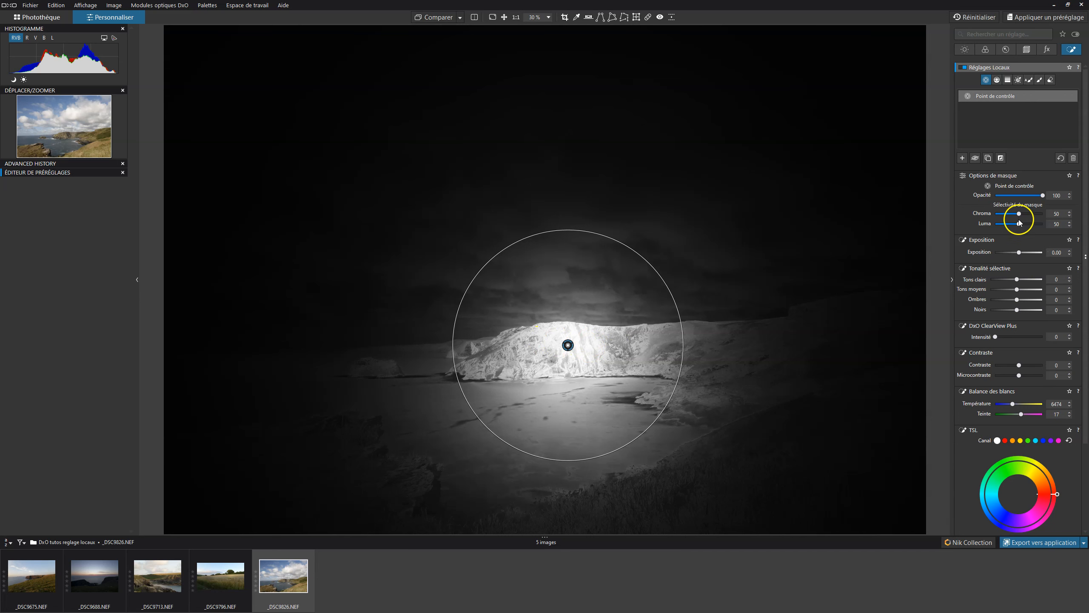
Step: Set the cliff control point's Luma to 67 and Chroma to 62, and shrink its radius to roughly the cliff's height
left_click_drag(1020, 214, 1027, 225)
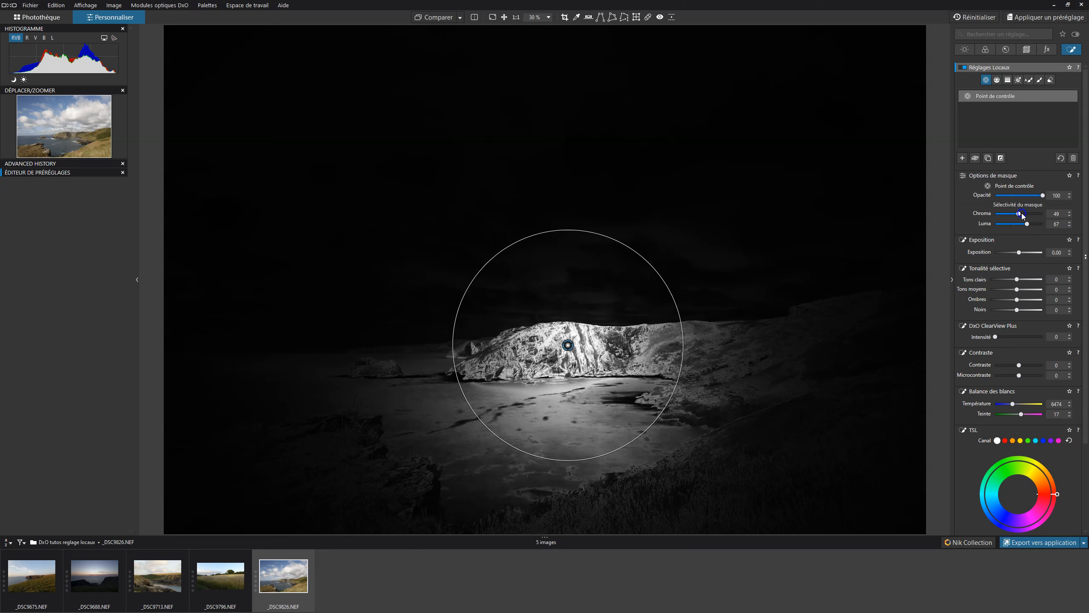
left_click_drag(1021, 214, 1025, 215)
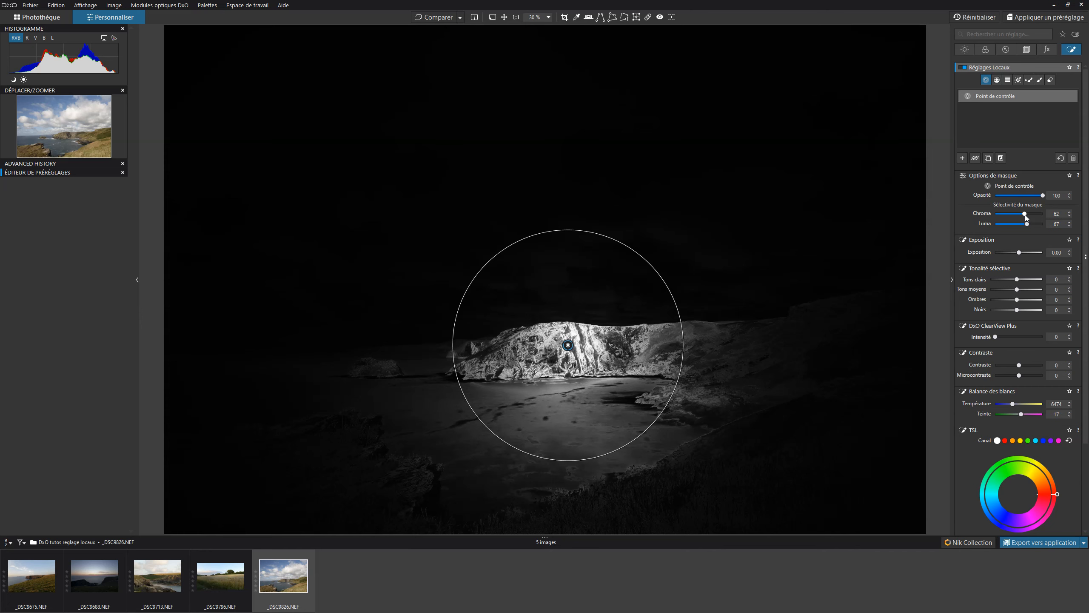
left_click_drag(669, 397, 616, 359)
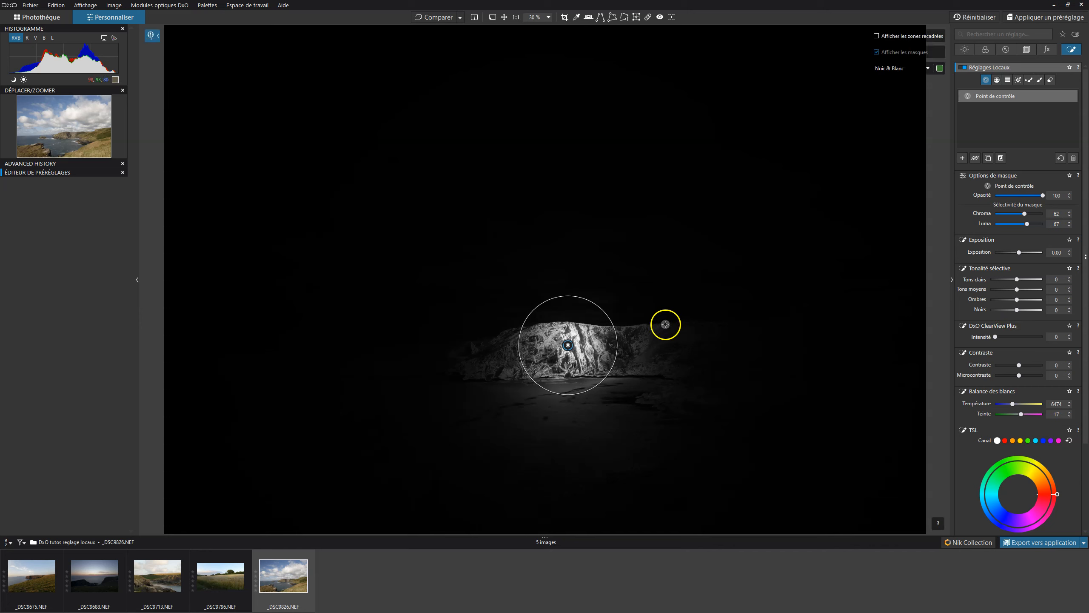
Step: Add protective control points on the hillside beside the cliff and on the sea, moving the sea point closer to the cliff
left_click(637, 332)
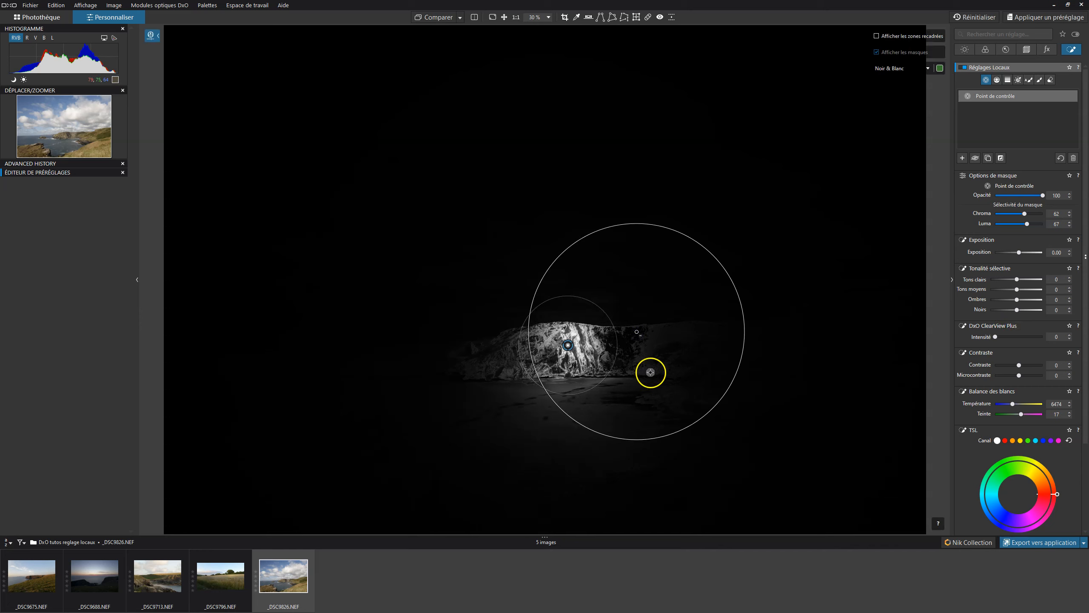
left_click(534, 410)
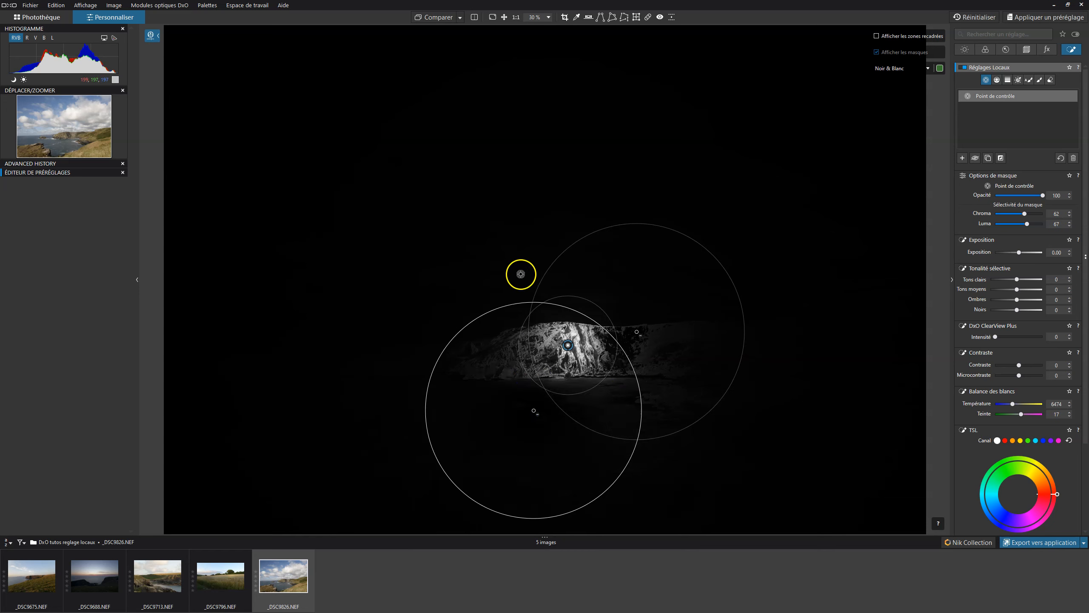
left_click_drag(534, 410, 548, 399)
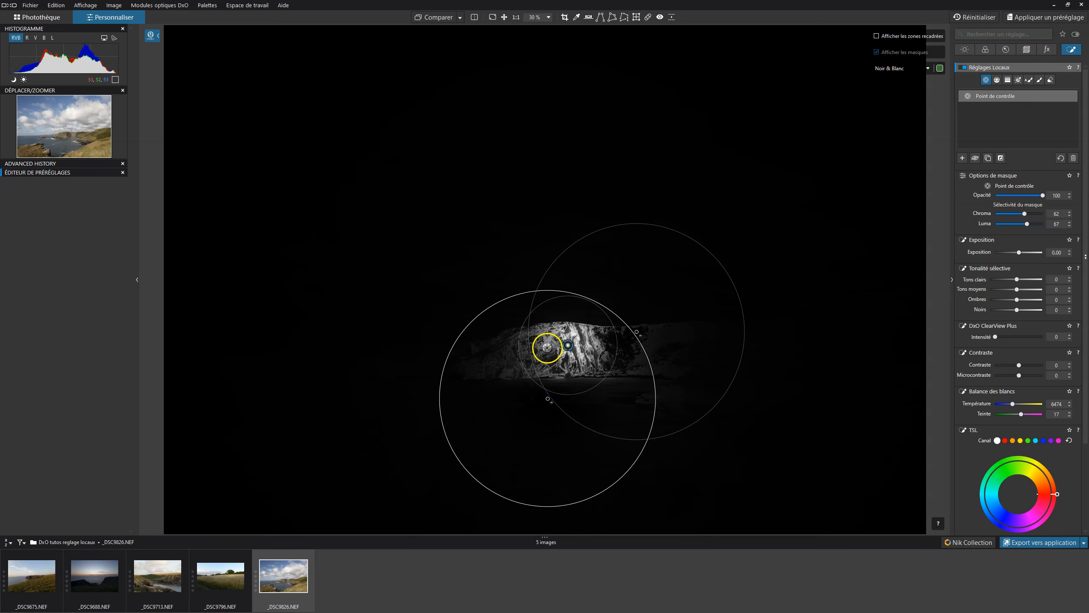
Step: Lower the cliff mask's Luma selectivity slightly and set its DxO ClearView Plus intensity to 52
left_click_drag(1028, 219, 1026, 227)
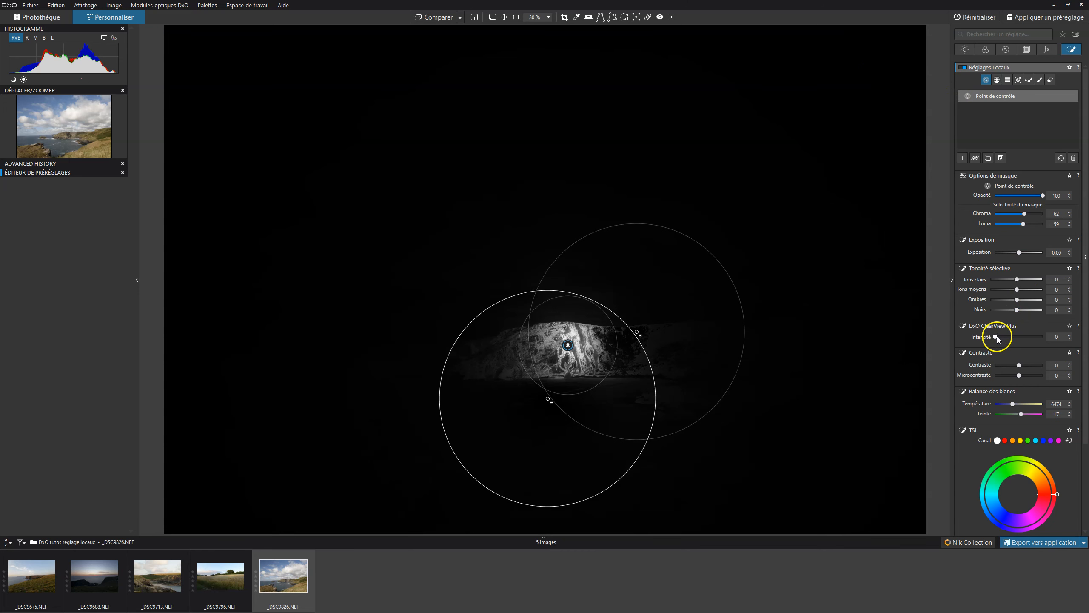
left_click_drag(995, 337, 1003, 337)
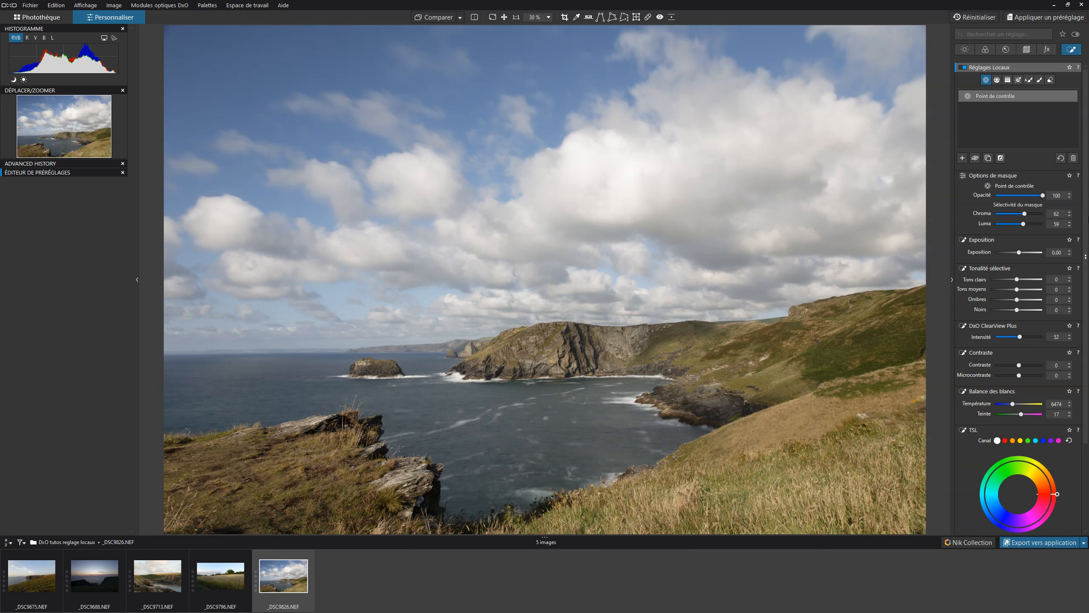
Step: Add a control line mask high in the sky with its transition running down to the middle of the clouds
key("g")
left_click_drag(533, 56, 535, 226)
left_click(591, 243)
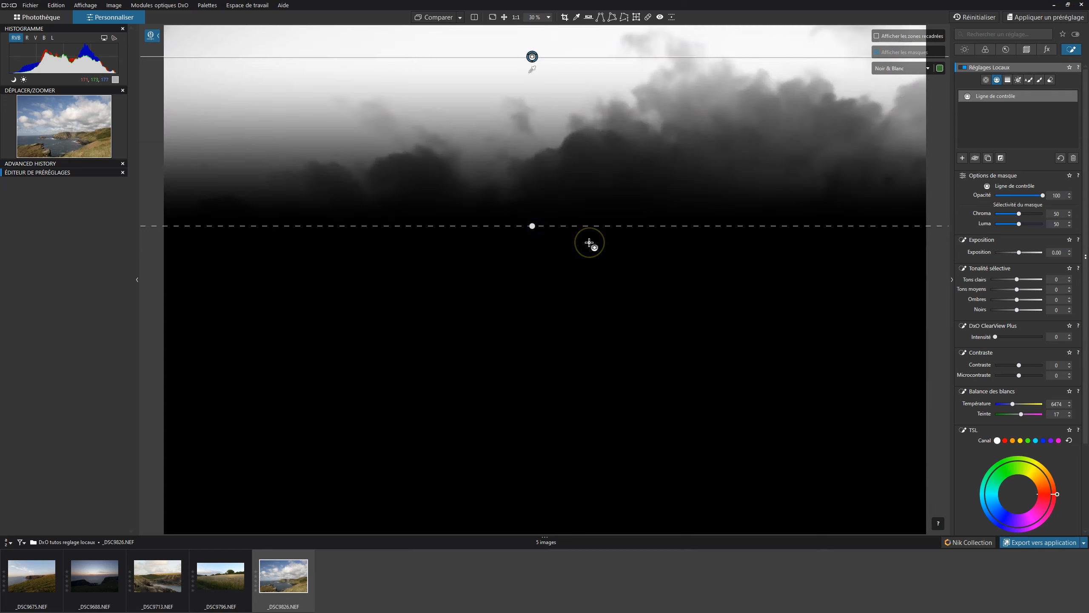
Step: Lower the control line within the sky, leaving its eyedropper in place, and stretch its transition over the sea before shortening it toward the lower clouds
left_click_drag(533, 56, 533, 106)
left_click(534, 241)
left_click_drag(533, 276, 537, 230)
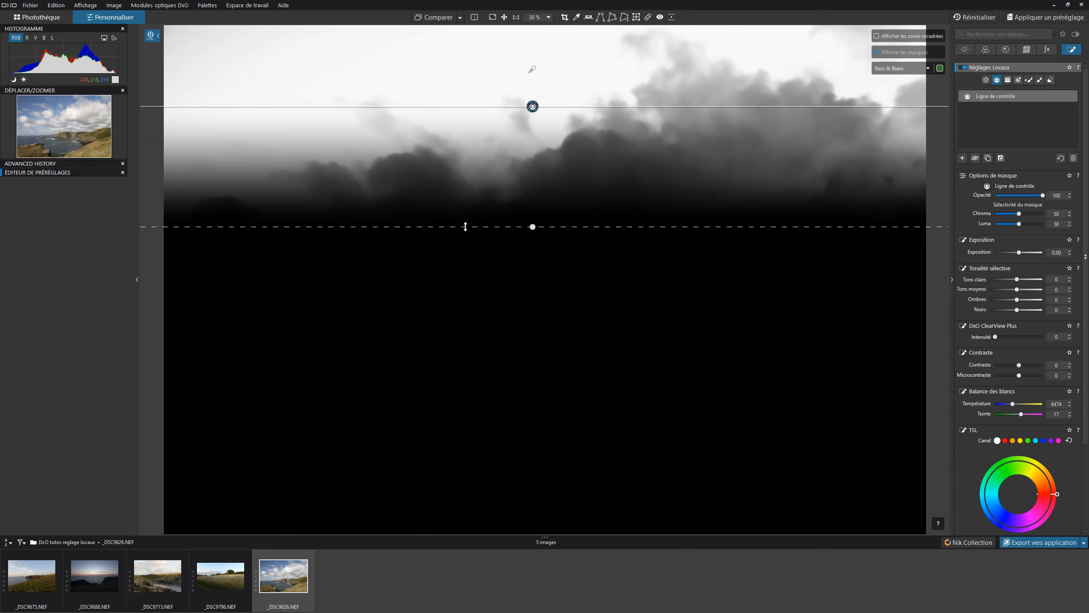
left_click_drag(466, 226, 444, 446)
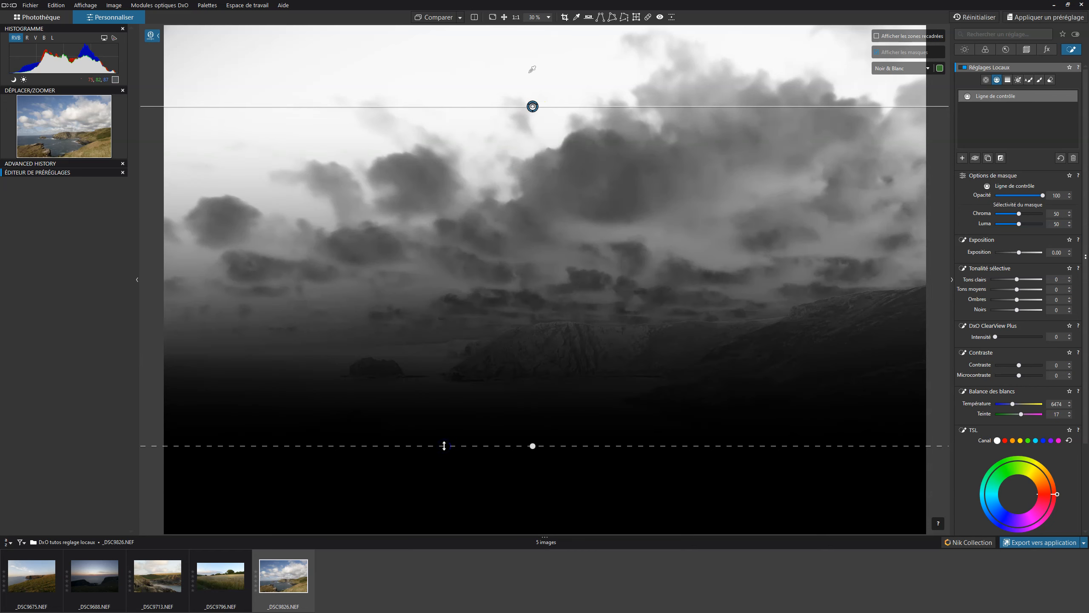
mouse_move(535, 455)
left_mouse_down()
mouse_move(544, 448)
mouse_move(533, 450)
left_mouse_up()
left_click_drag(449, 448, 454, 295)
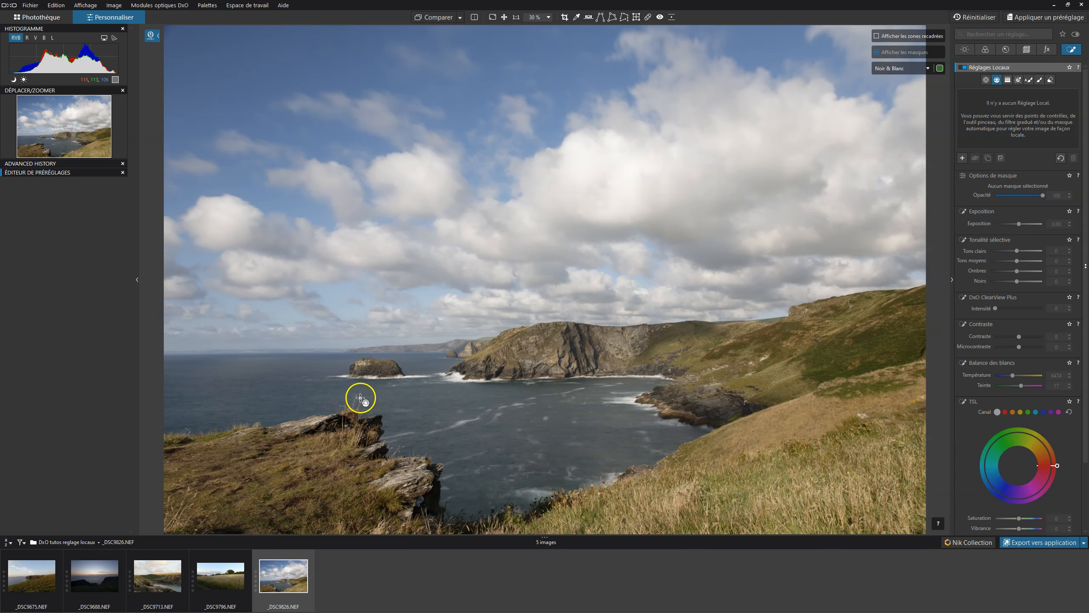
Step: Open _DSC9713.NEF and add a horizontal graduated filter from the top of the sky down to the hills
left_click(159, 577)
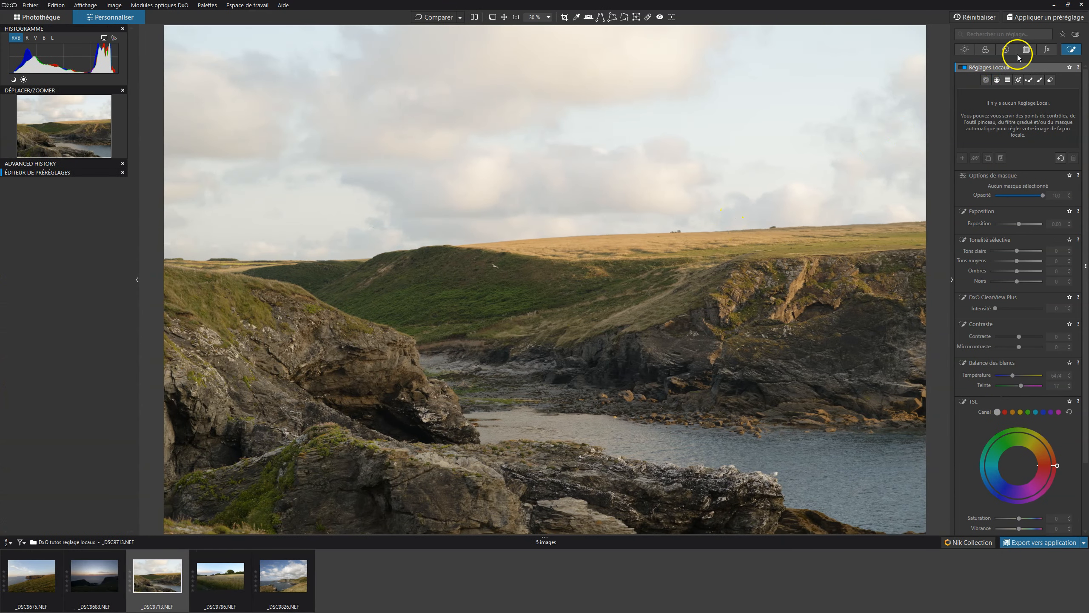
left_click(1009, 82)
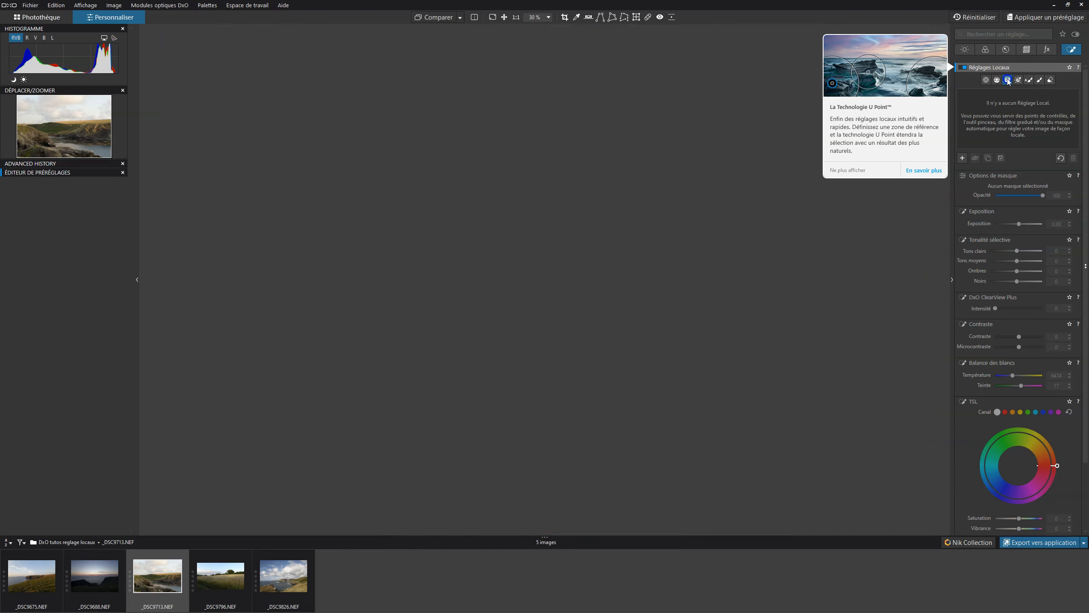
left_click_drag(575, 46, 575, 271)
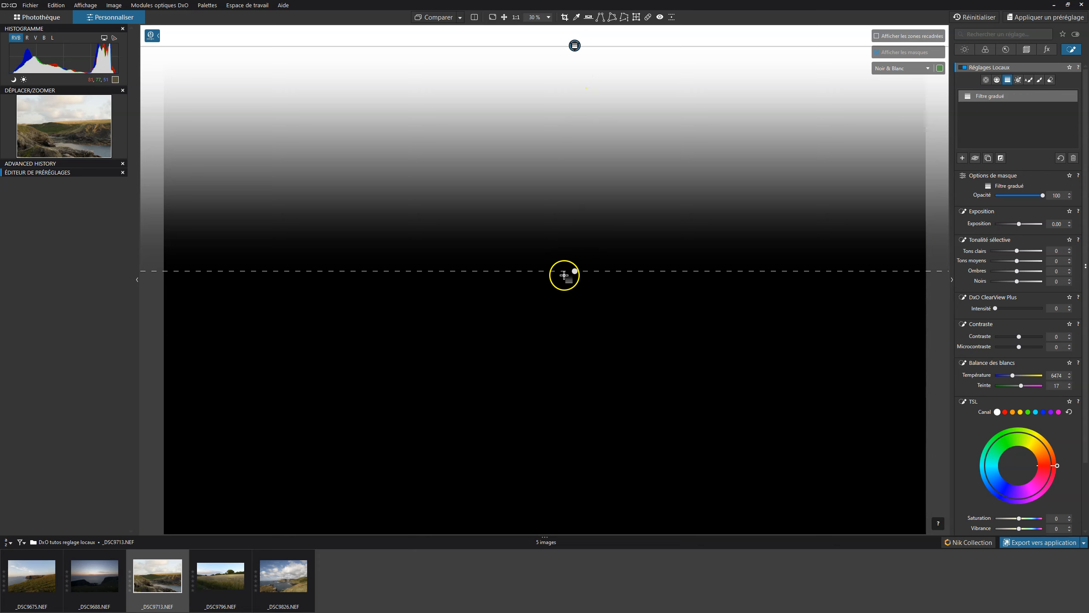
Step: Extend the graduated filter's transition toward the water, shift the filter lower in the sky, and narrow the transition
left_click_drag(469, 272, 453, 419)
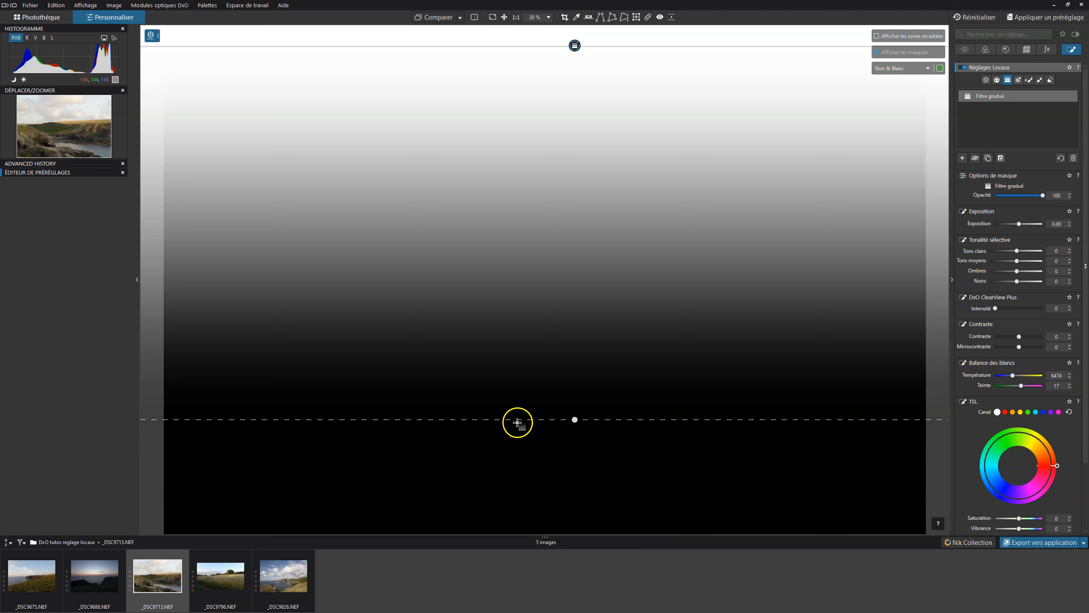
left_click_drag(518, 420, 533, 172)
left_click_drag(530, 338, 528, 340)
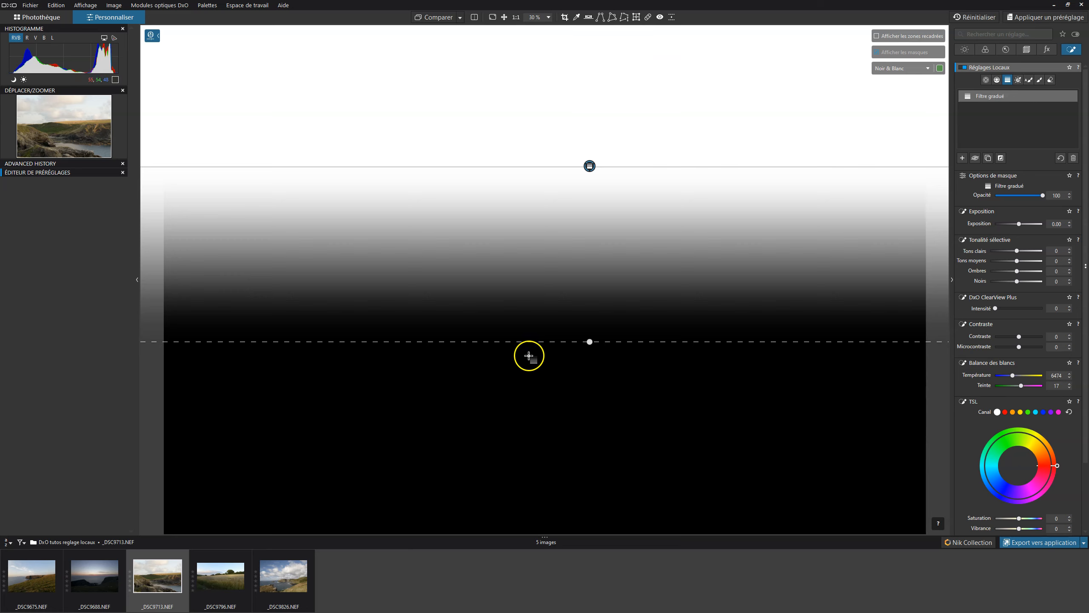
Step: Tilt the graduated filter diagonally, and return it to horizontal with a shorter transition
left_click_drag(590, 346, 530, 312)
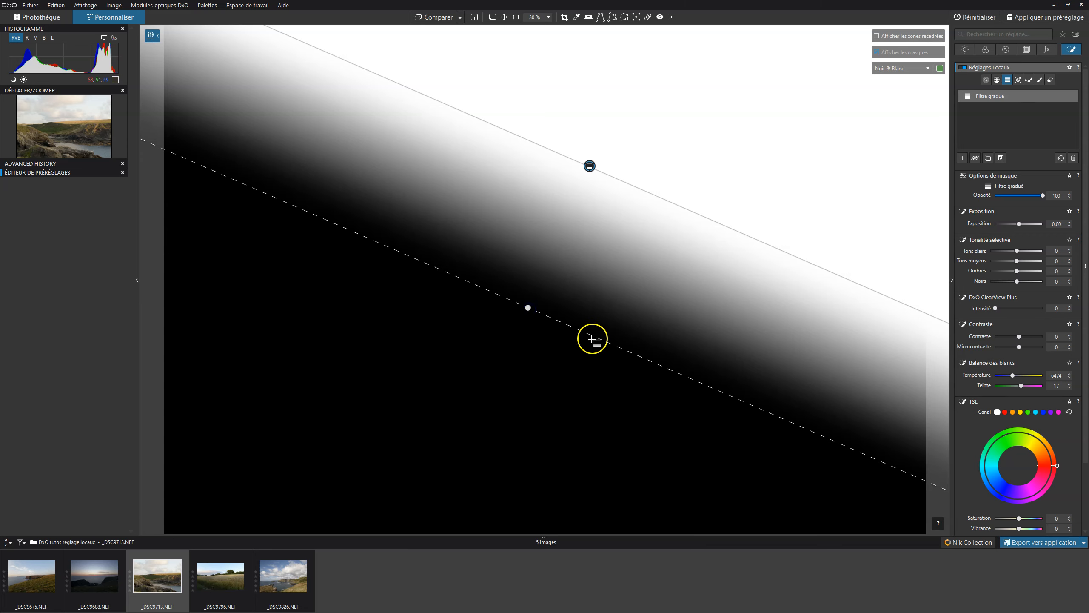
mouse_move(596, 334)
left_mouse_down()
mouse_move(522, 447)
mouse_move(652, 268)
mouse_move(574, 401)
mouse_move(554, 396)
mouse_move(581, 373)
mouse_move(652, 231)
mouse_move(596, 330)
left_mouse_up()
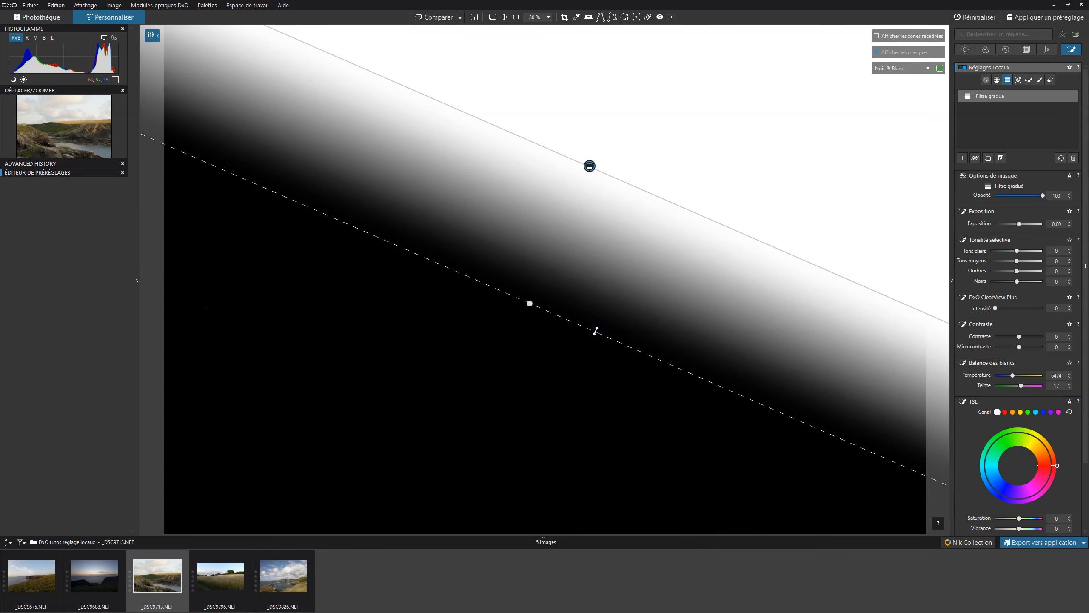
left_click_drag(596, 331, 595, 314)
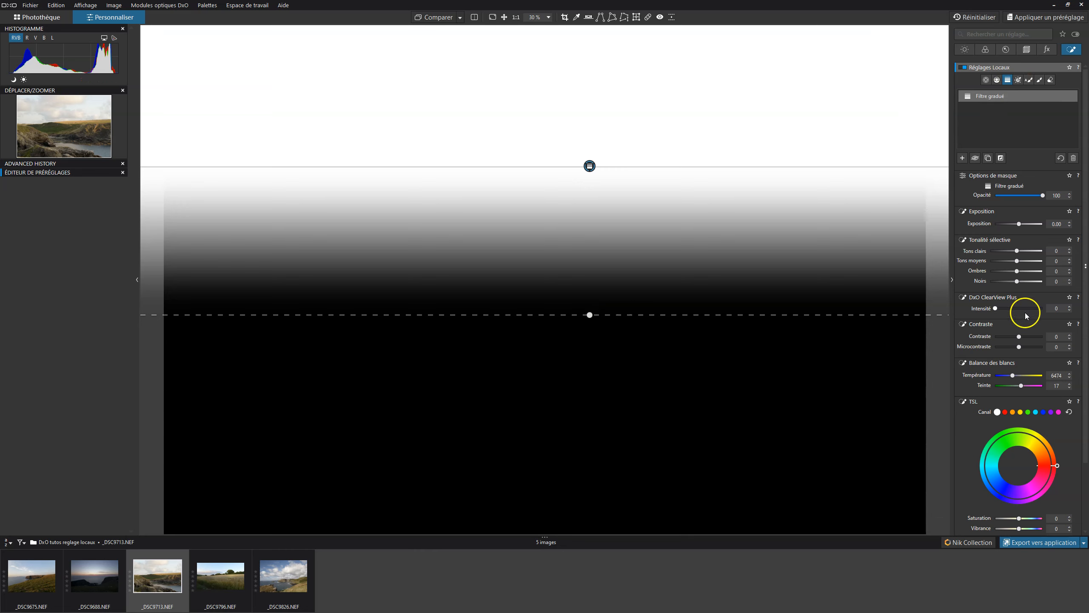
Step: Set the graduated filter's Tons clairs to -67 and Contraste to 38, lowering it just above the horizon and extending its transition to the foreground rocks
left_click(1017, 251)
mouse_move(1000, 252)
left_mouse_down()
mouse_move(1016, 250)
mouse_move(999, 251)
left_mouse_up()
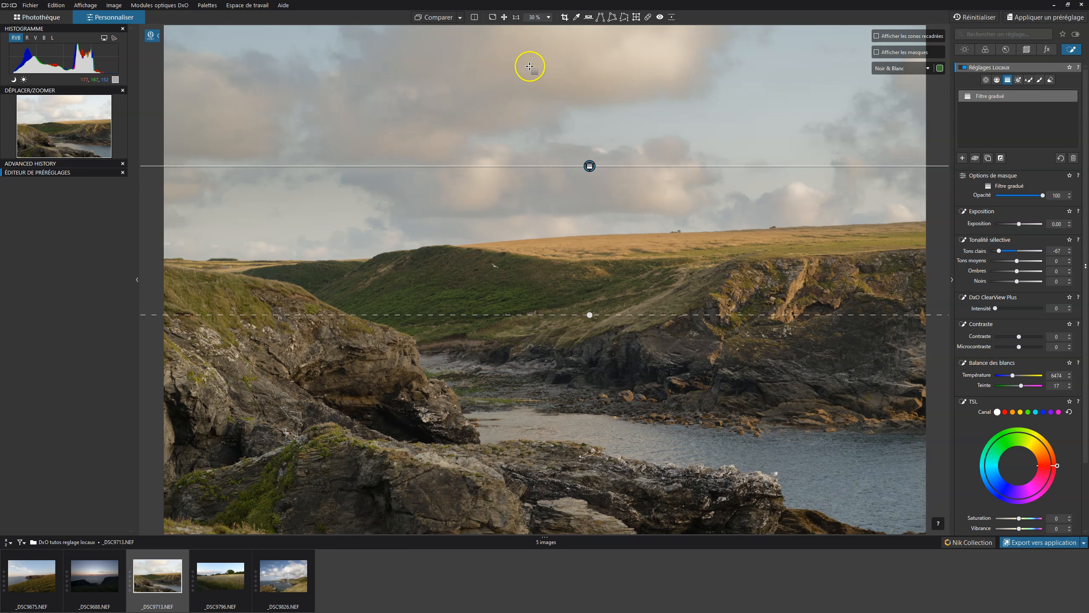
left_click(591, 168)
mouse_move(592, 168)
left_mouse_down()
mouse_move(585, 301)
mouse_move(608, 83)
mouse_move(598, 266)
mouse_move(610, 114)
mouse_move(603, 231)
mouse_move(606, 185)
left_mouse_up()
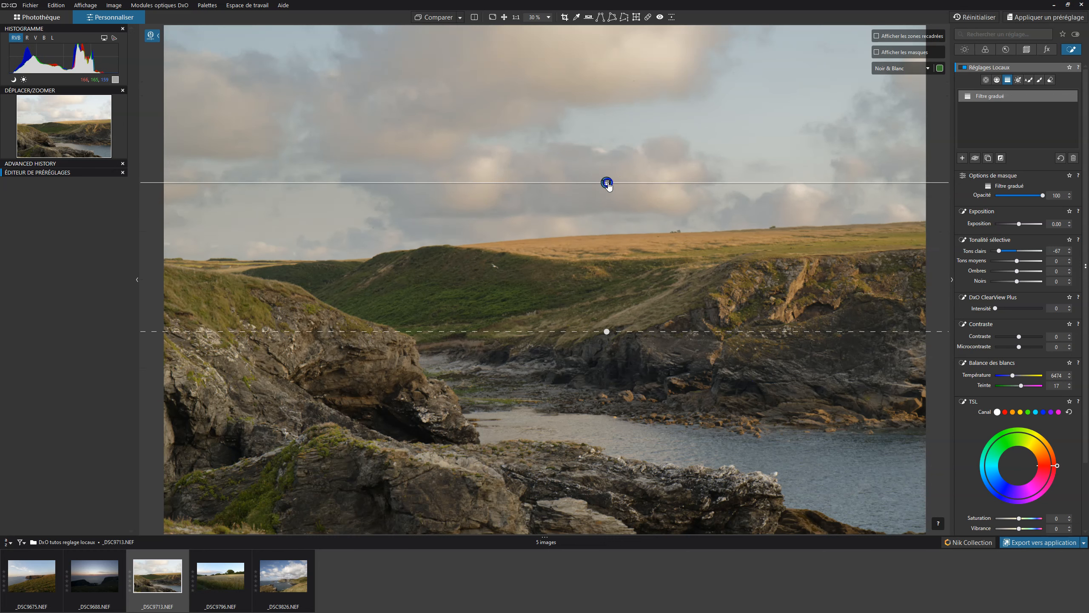
left_click_drag(602, 327, 556, 422)
left_click_drag(606, 182, 624, 209)
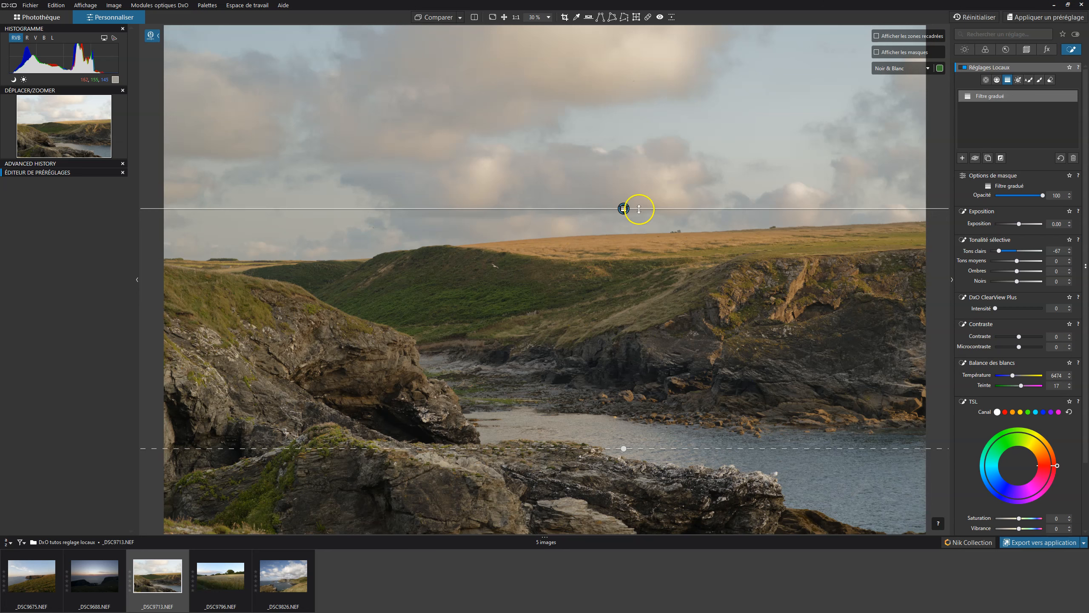
left_click_drag(1019, 337, 1030, 340)
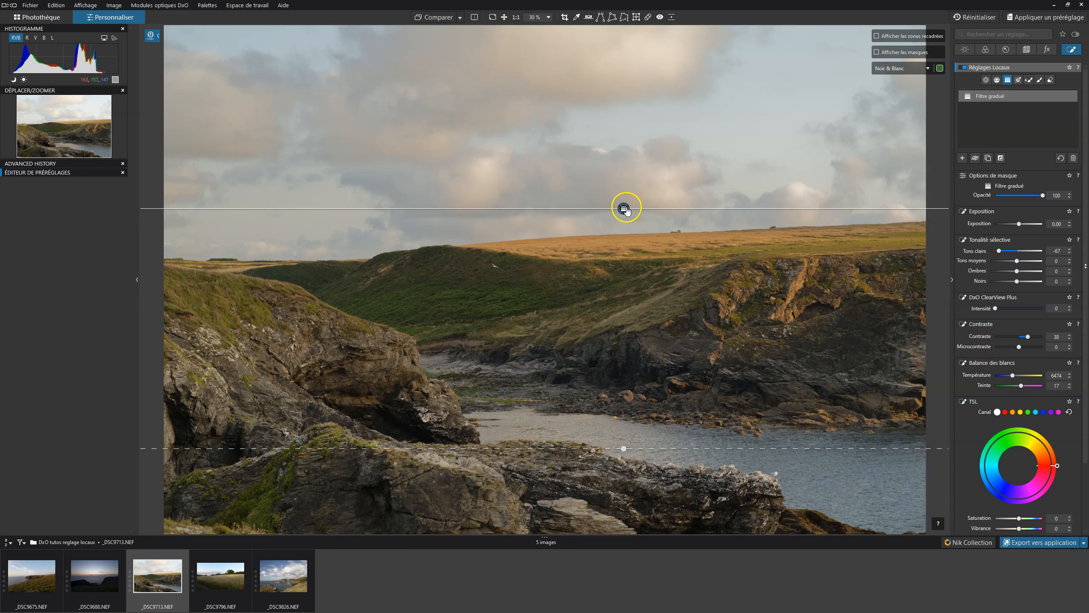
left_click_drag(624, 208, 550, 209)
Step: Add a second graduated filter rising from the foreground rocks to the hills and set its Ombres to -32
left_click(962, 159)
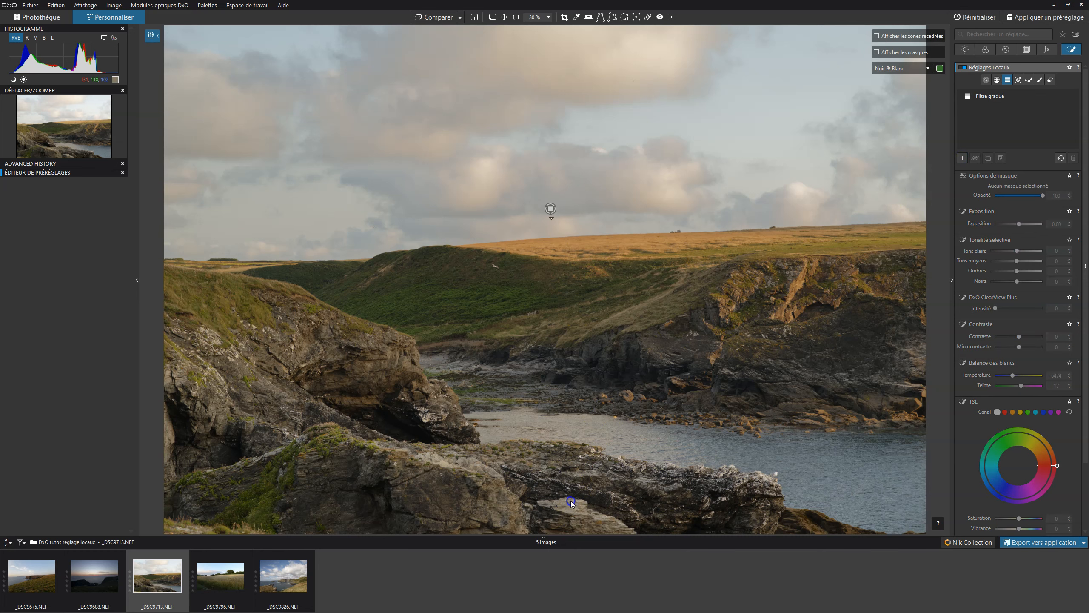
mouse_move(570, 504)
left_mouse_down()
mouse_move(628, 260)
mouse_move(628, 302)
left_mouse_up()
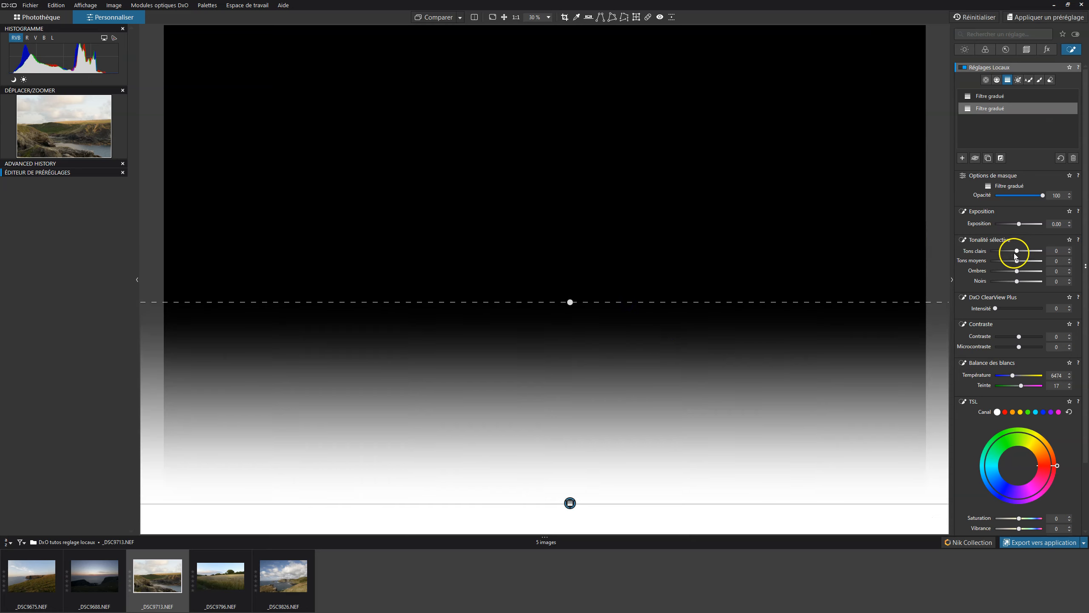
left_click(1016, 273)
left_click_drag(1016, 273, 1000, 273)
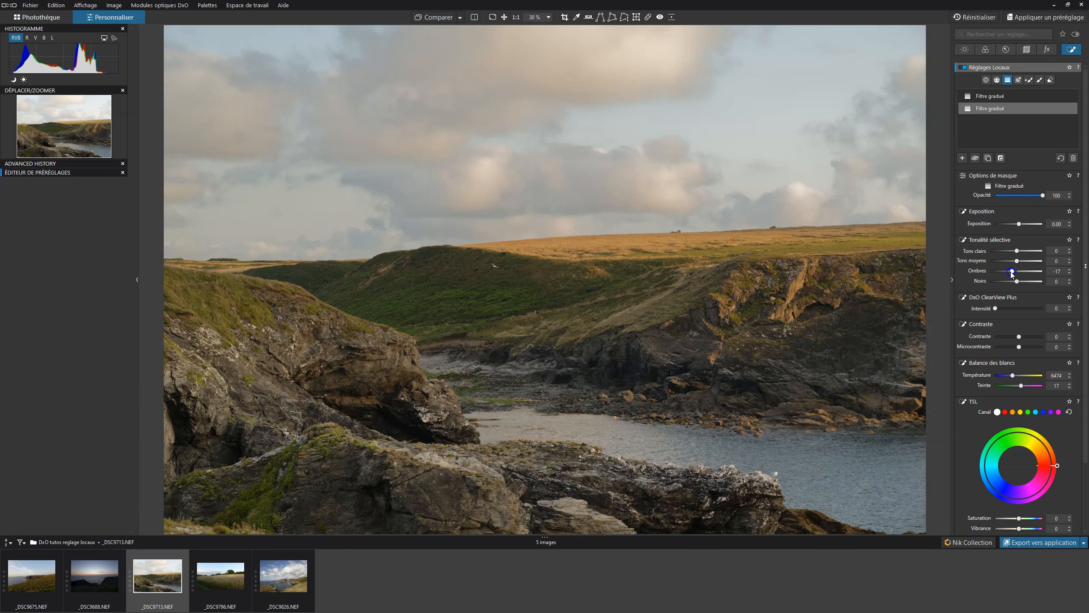
left_click_drag(1001, 274, 1010, 270)
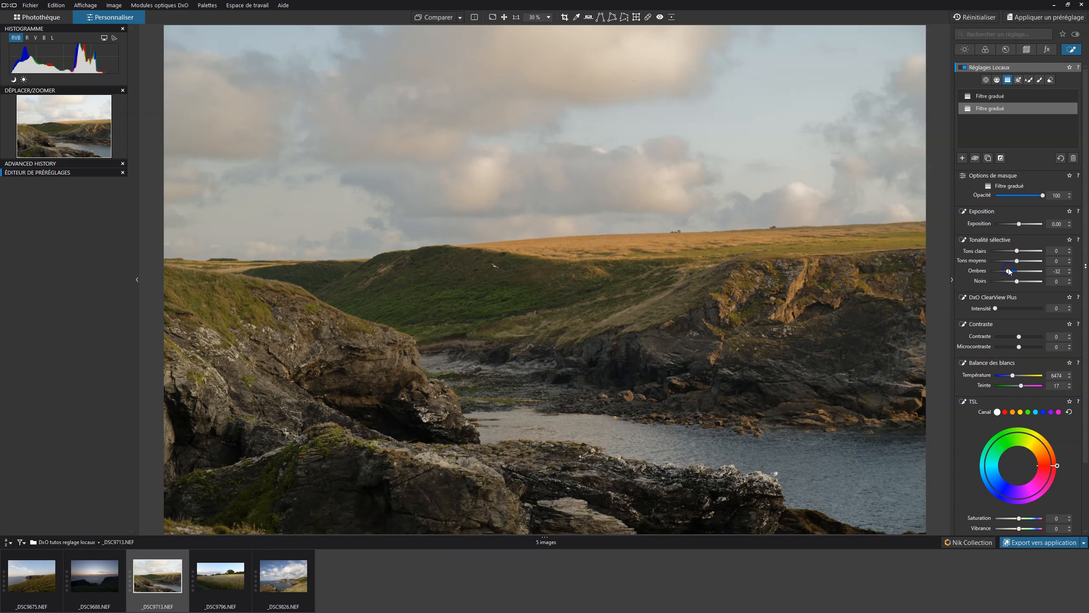
Step: Compare the photo corrected with both graduated filters against the reference image
left_click(445, 19)
left_click(444, 19)
left_click(444, 19)
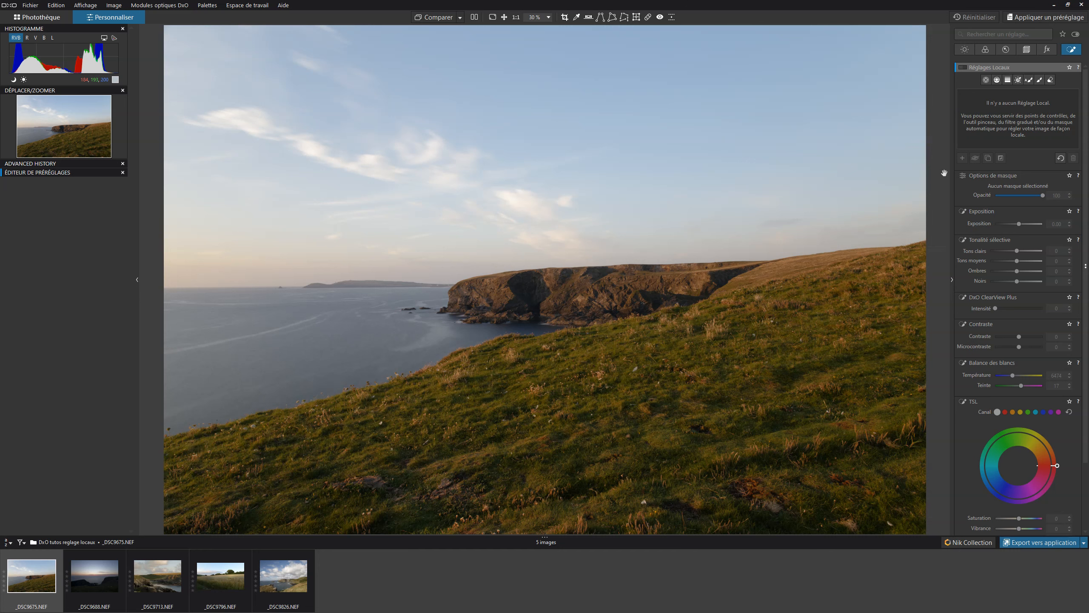
Step: Add a luminosity mask to _DSC9675.NEF by sampling the sunlit hillside just beyond the cliff
left_click(1019, 81)
left_click(1007, 96)
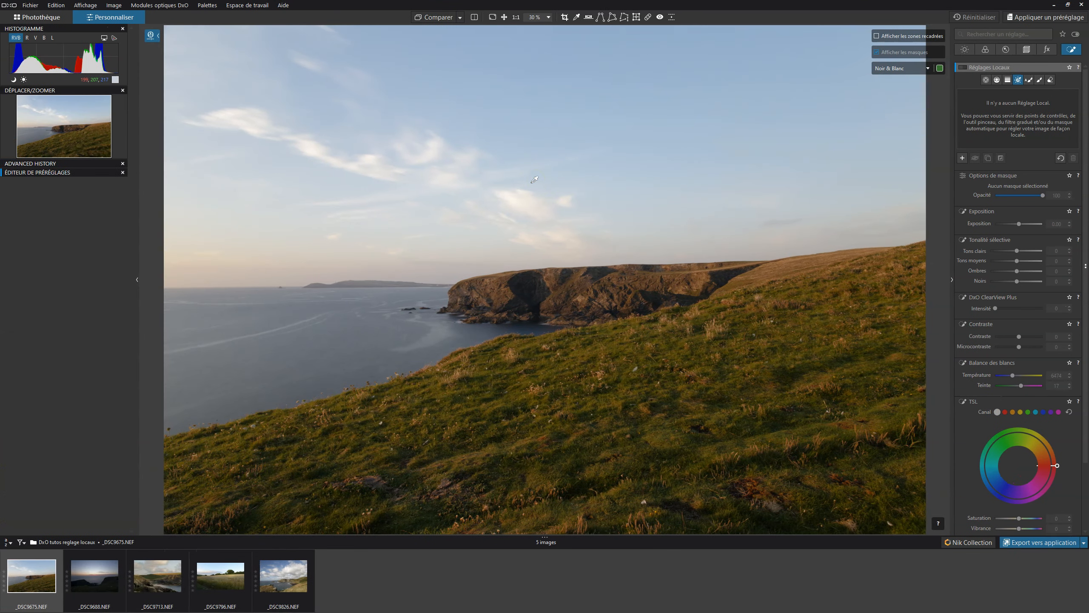
mouse_move(535, 181)
left_mouse_down()
mouse_move(617, 204)
mouse_move(678, 246)
mouse_move(791, 264)
left_mouse_up()
left_click(777, 265)
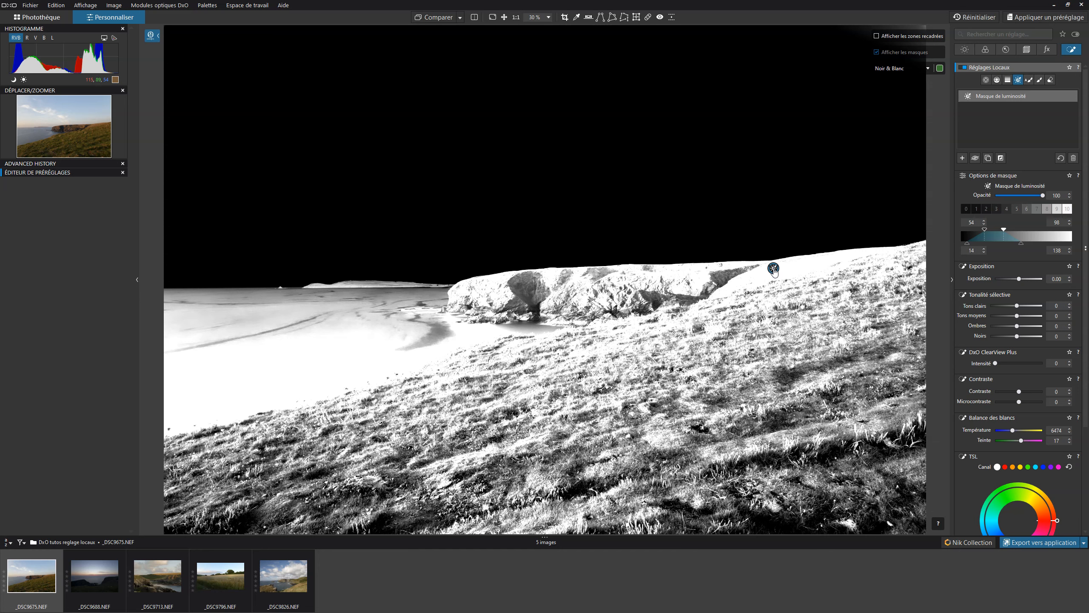
left_click(840, 258)
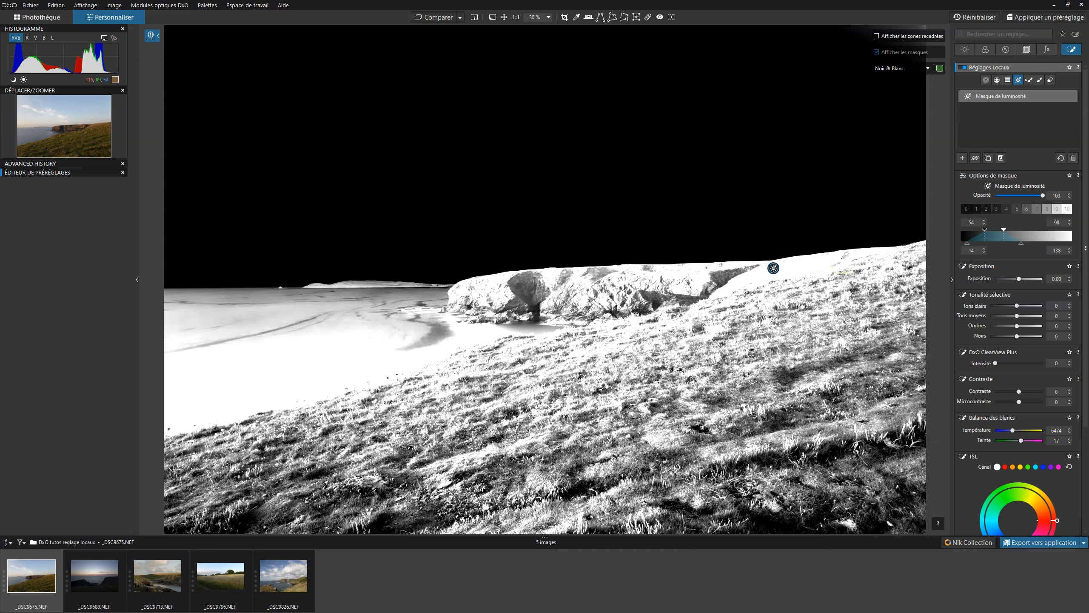
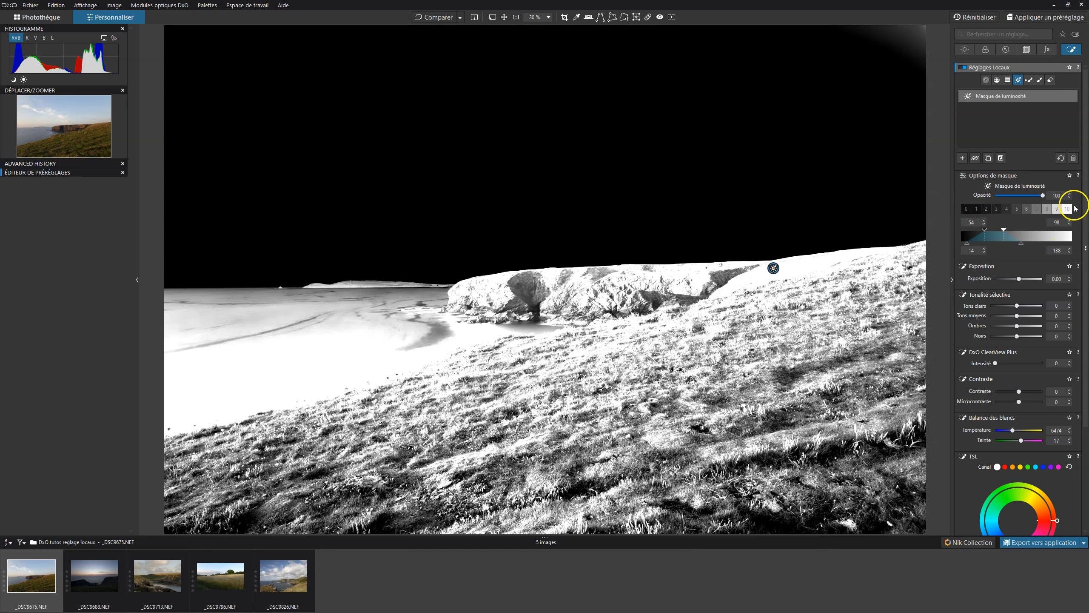
Step: Step the luminosity mask's sampled tone through the tonal zones from 0 to 10, watching how the mask changes
left_click(967, 208)
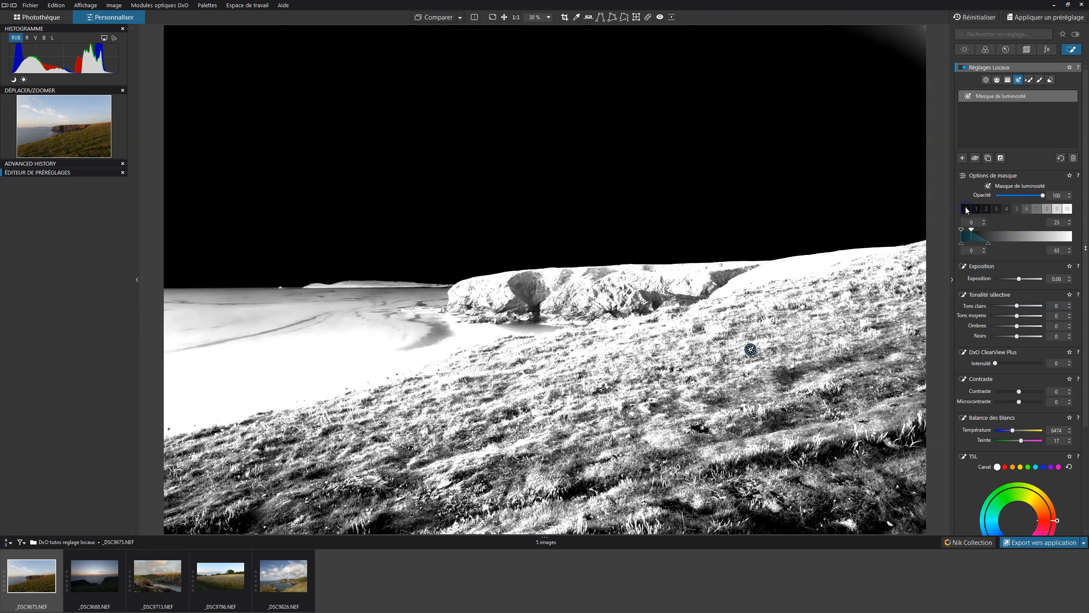
left_click(974, 209)
left_click(984, 211)
left_click(991, 210)
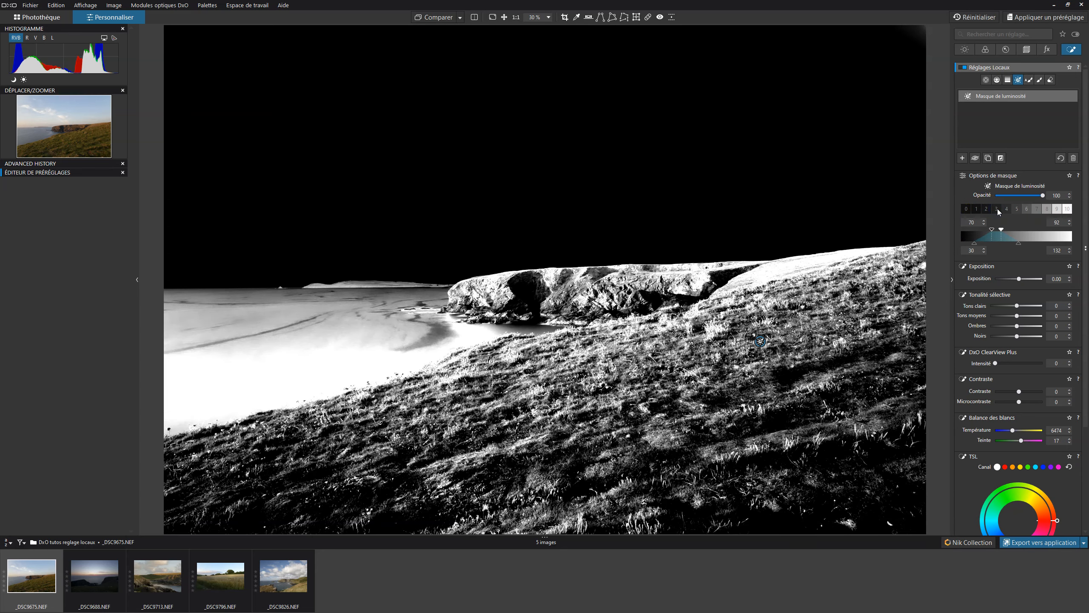
left_click(1007, 209)
left_click(1017, 210)
left_click(1027, 209)
left_click(1037, 210)
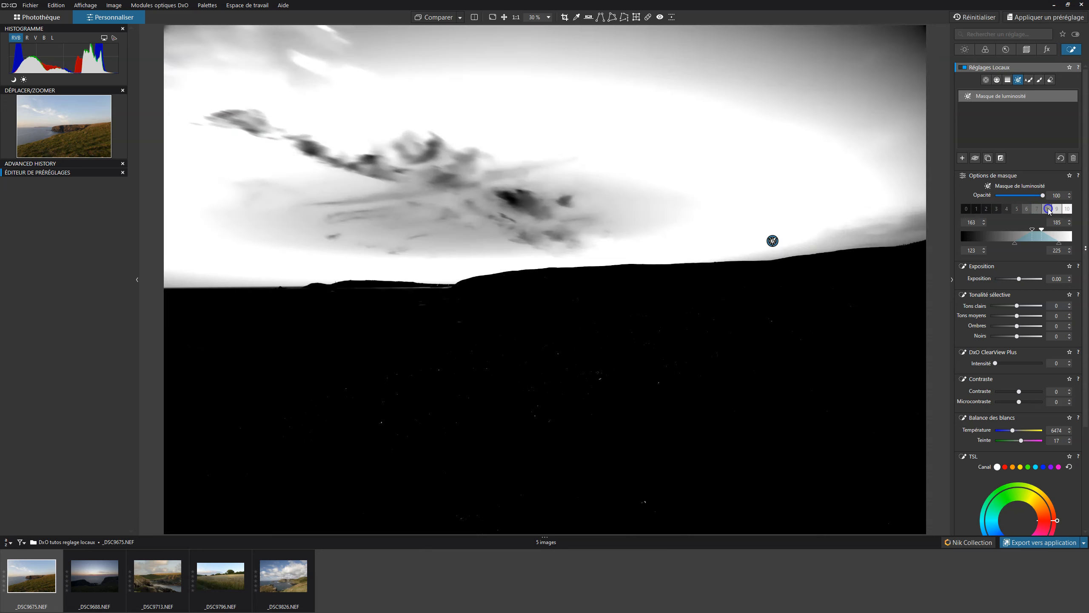
left_click(1071, 210)
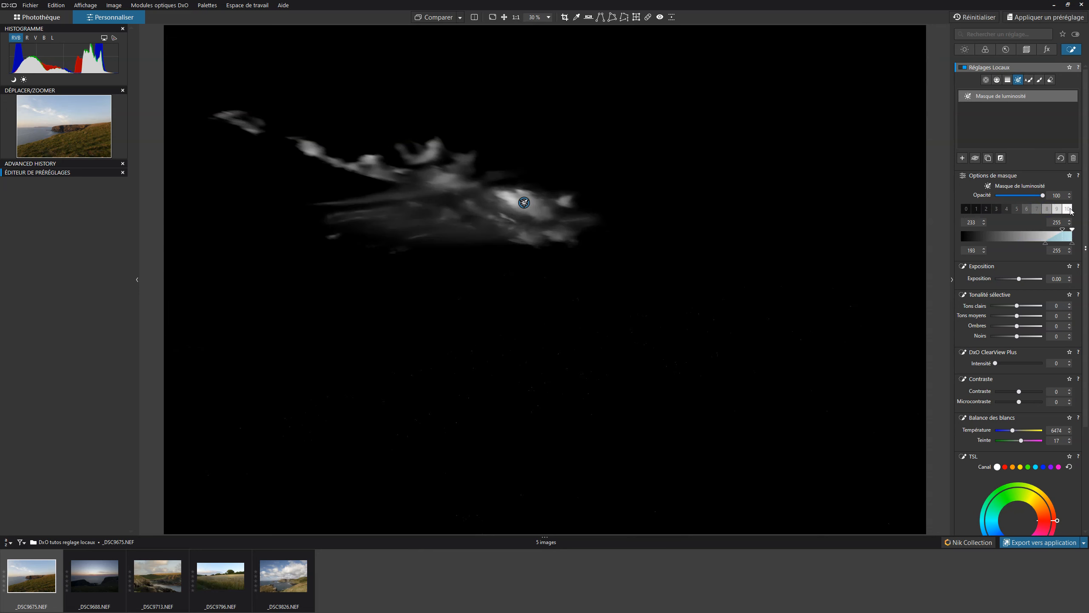
Step: Delete the luminosity mask and create a new one by sampling the sunlit hillside just beyond the cliff
mouse_move(834, 219)
left_click(1073, 158)
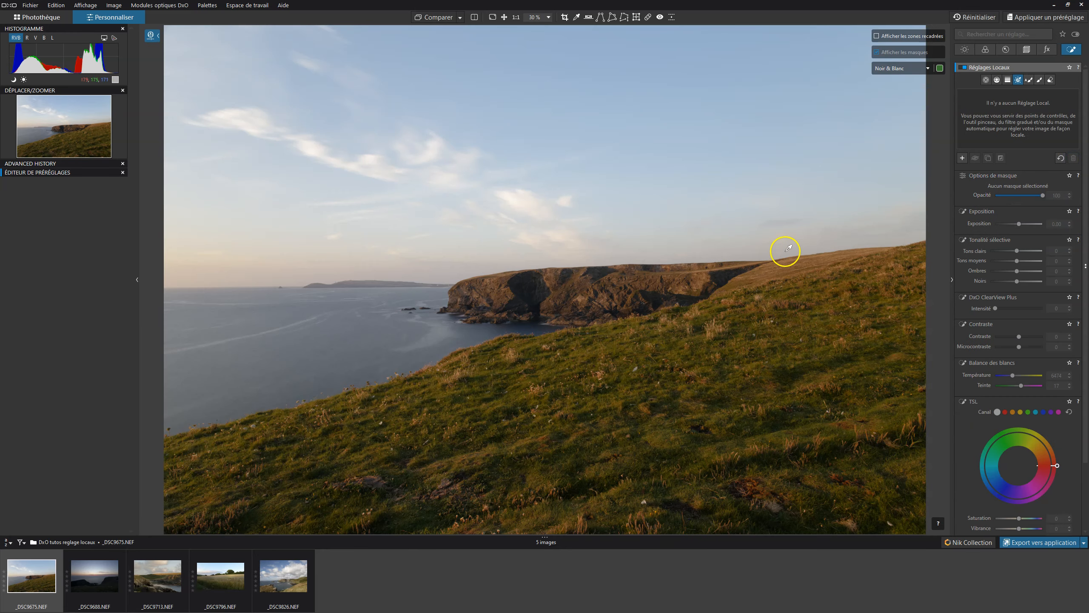
left_click(794, 263)
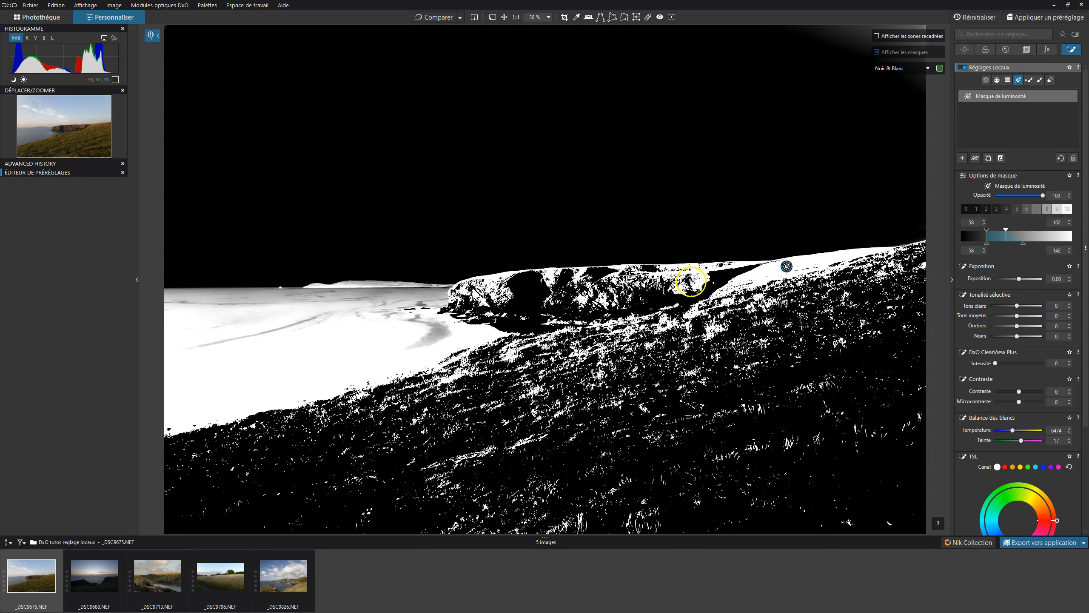
Step: Widen the luminosity mask's transitions to 0 on the dark side and 255 on the bright side
left_click(986, 243)
left_click_drag(959, 243, 949, 237)
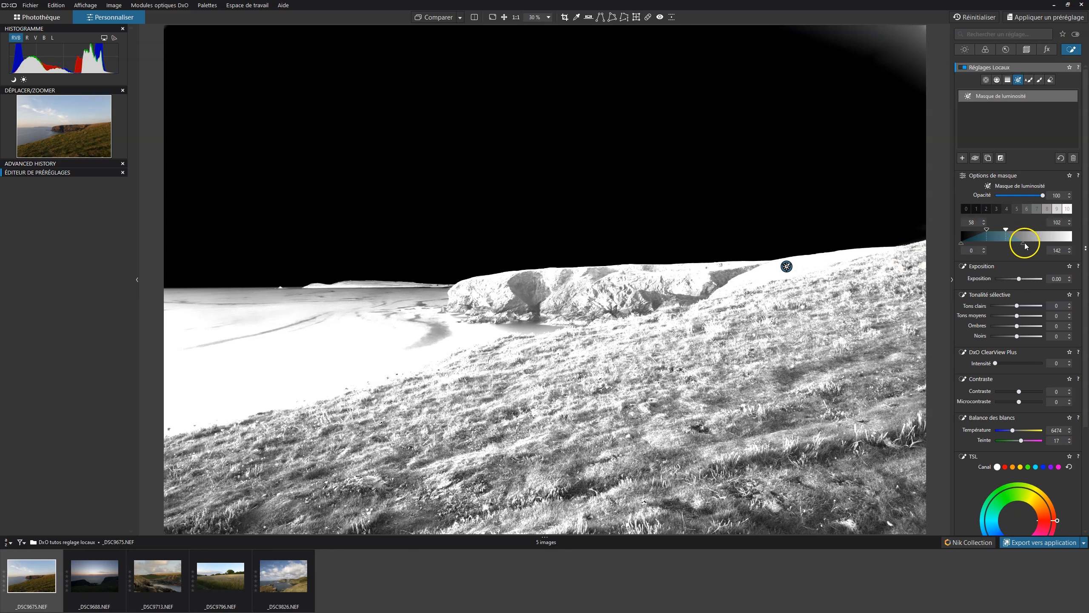
left_click_drag(1025, 243, 1045, 245)
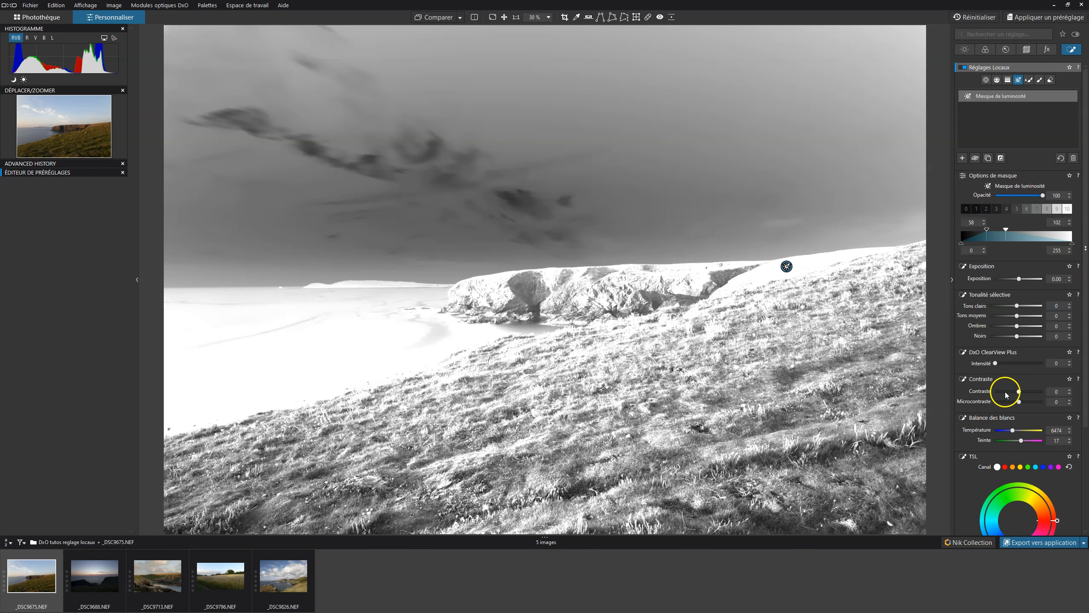
Step: Hide the mask display and set the luminosity mask's Contraste to 54 while judging the effect on the photo
left_click_drag(1019, 391, 1037, 391)
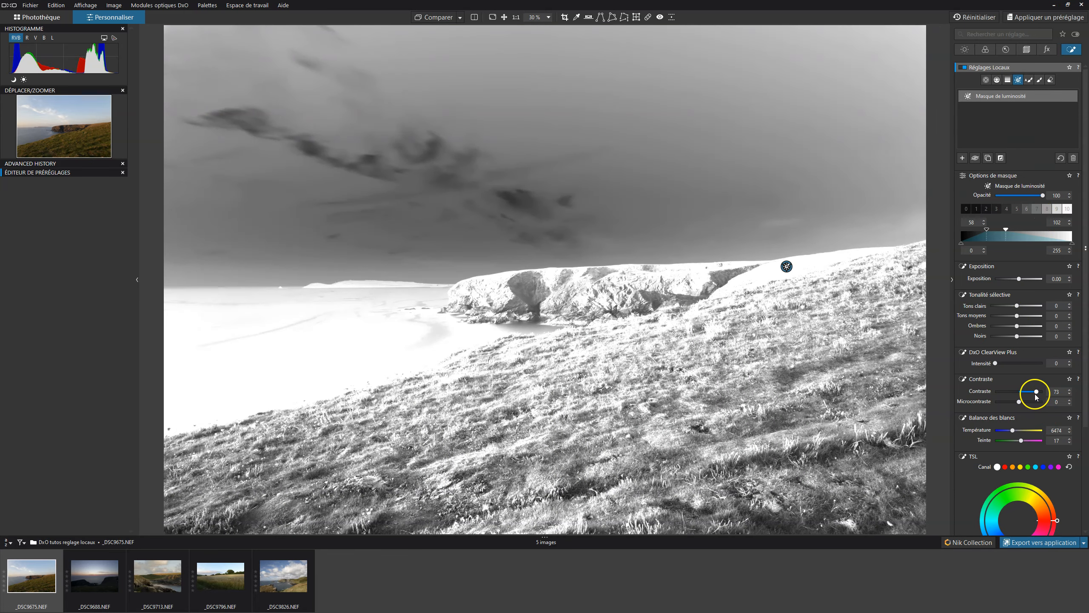
left_click(875, 54)
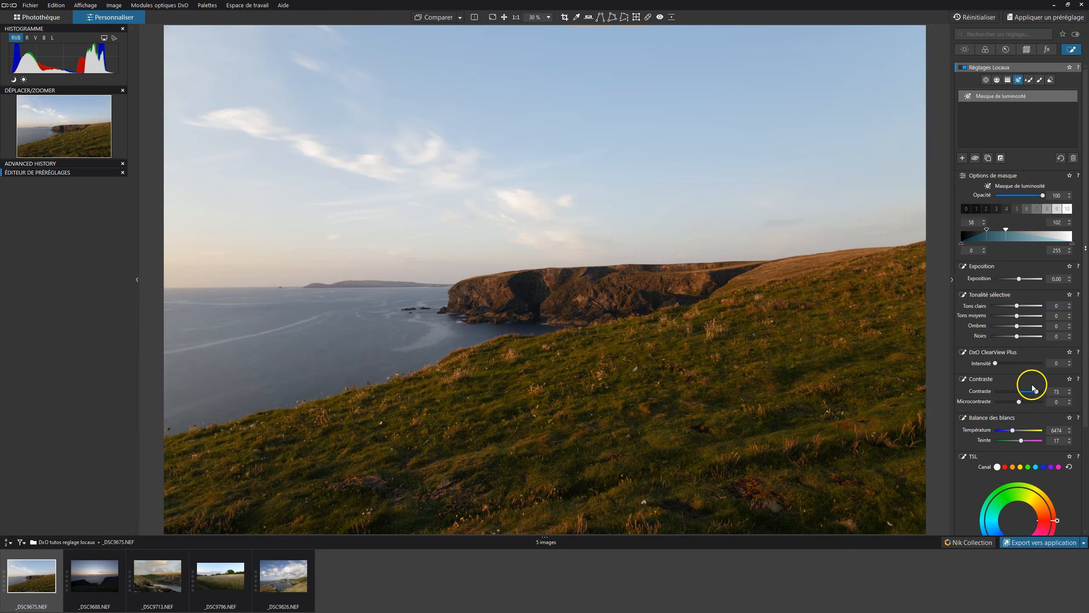
left_click_drag(1034, 389, 1026, 390)
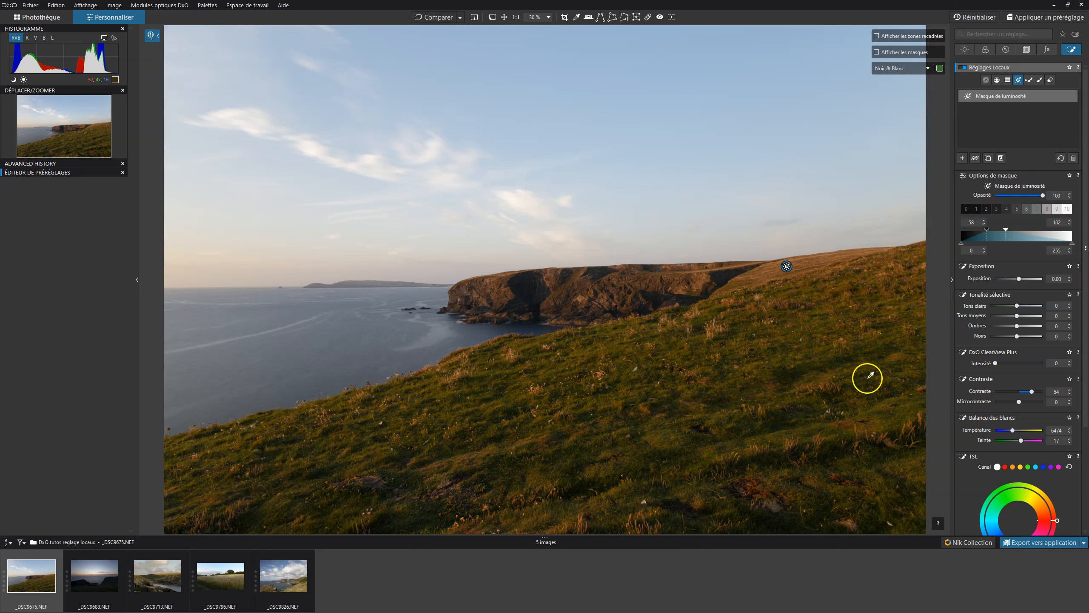
Step: Narrow the mask's transitions to 58 and 102, check the mask view, and set Contraste and Microcontraste to 100
left_click(961, 242)
left_click_drag(961, 243, 987, 243)
left_click_drag(1071, 251, 1004, 254)
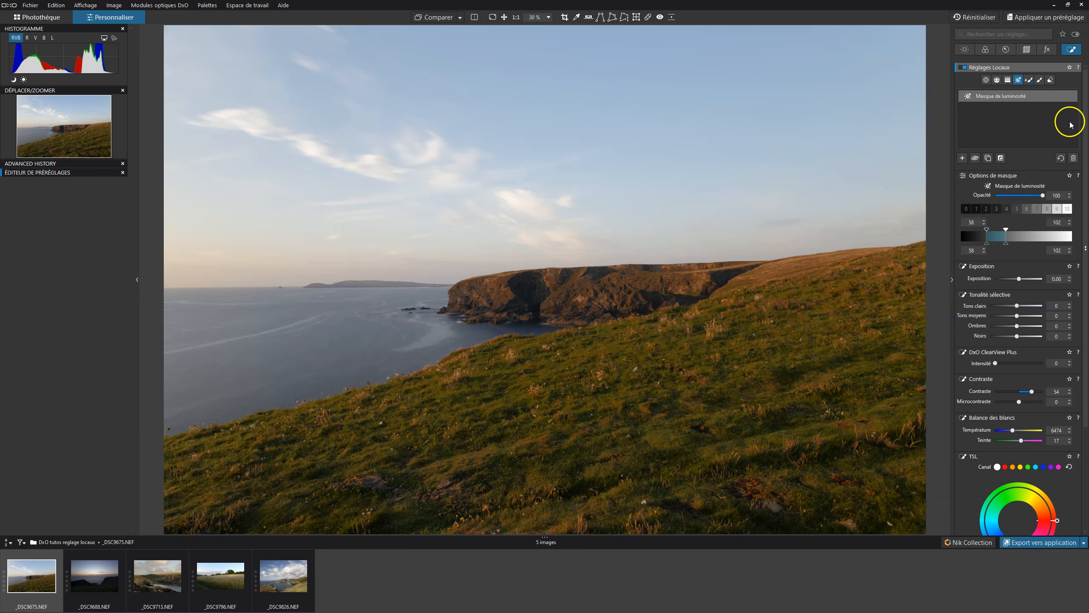
left_click(1072, 97)
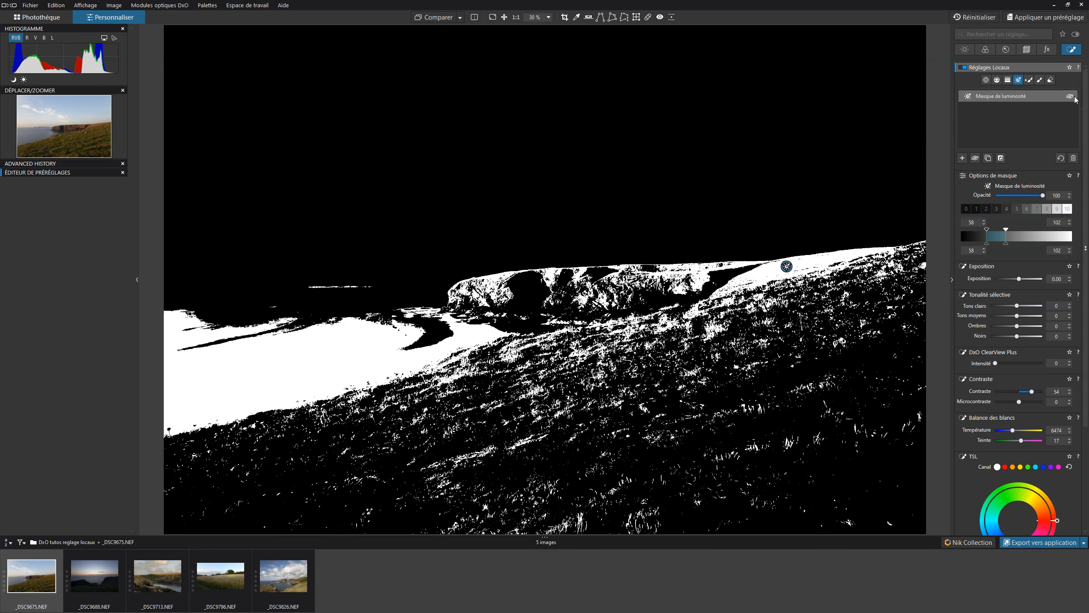
left_click(1071, 97)
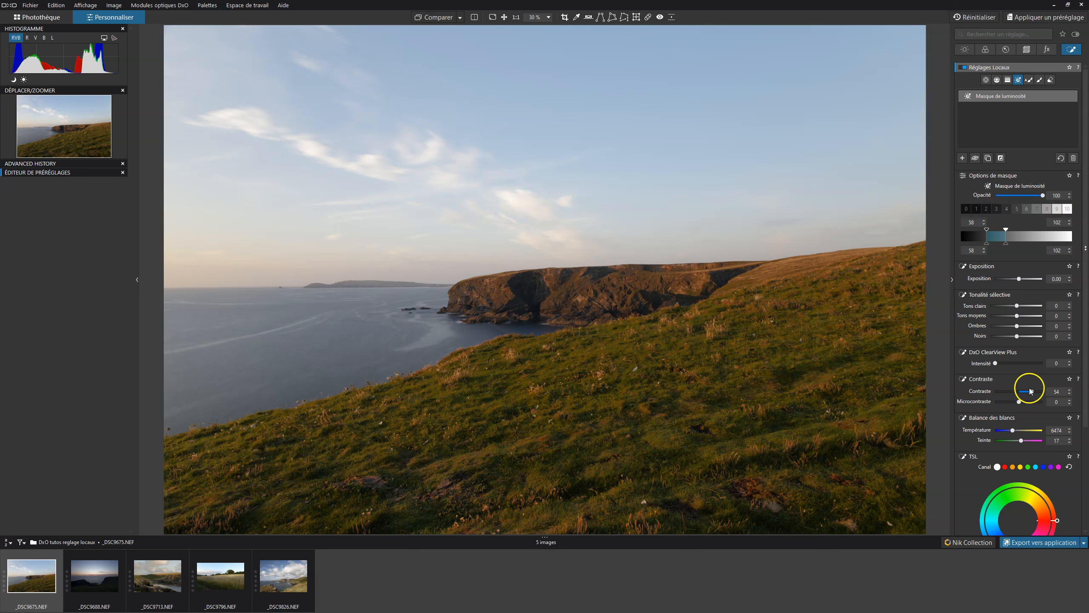
left_click_drag(1016, 394, 1085, 394)
left_click_drag(1018, 401, 1065, 402)
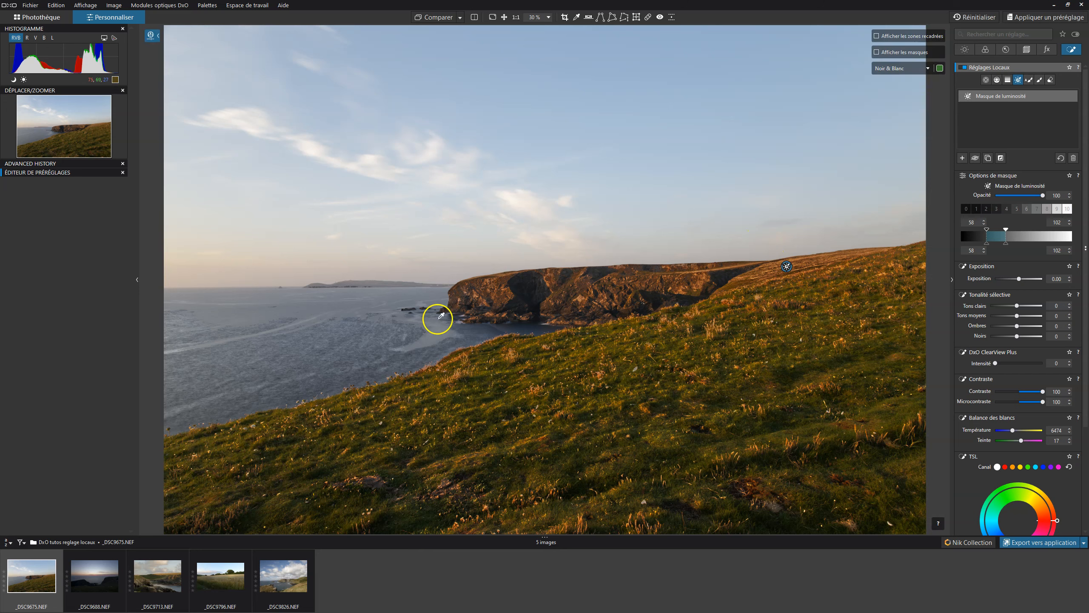
Step: Widen the mask's transitions to 0 and 255 and set Contraste and Microcontraste to 39
left_click(986, 245)
left_click_drag(987, 245, 938, 238)
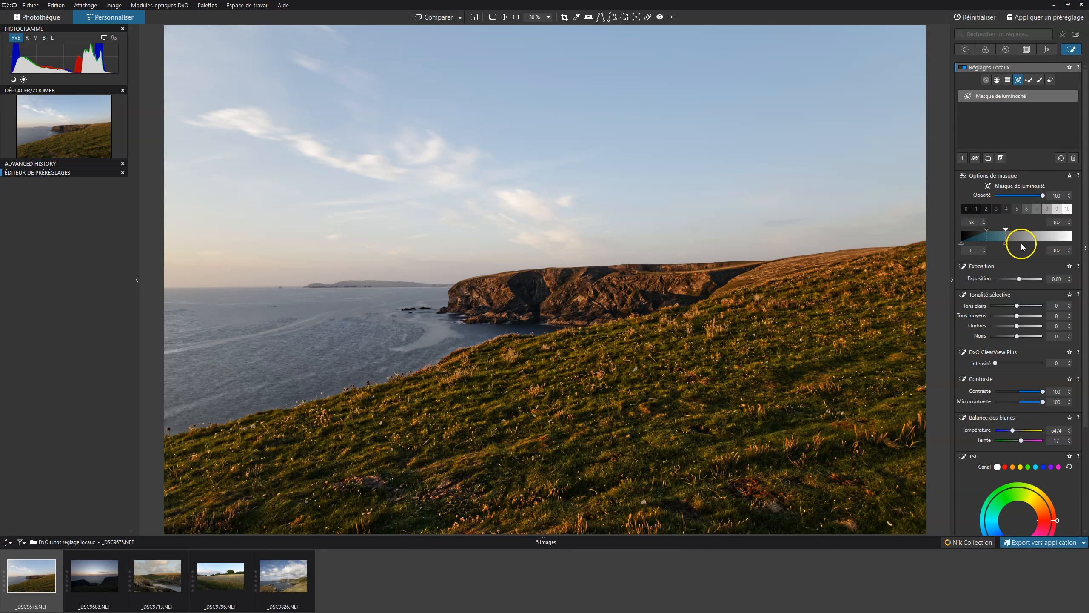
left_click_drag(1005, 244, 1087, 248)
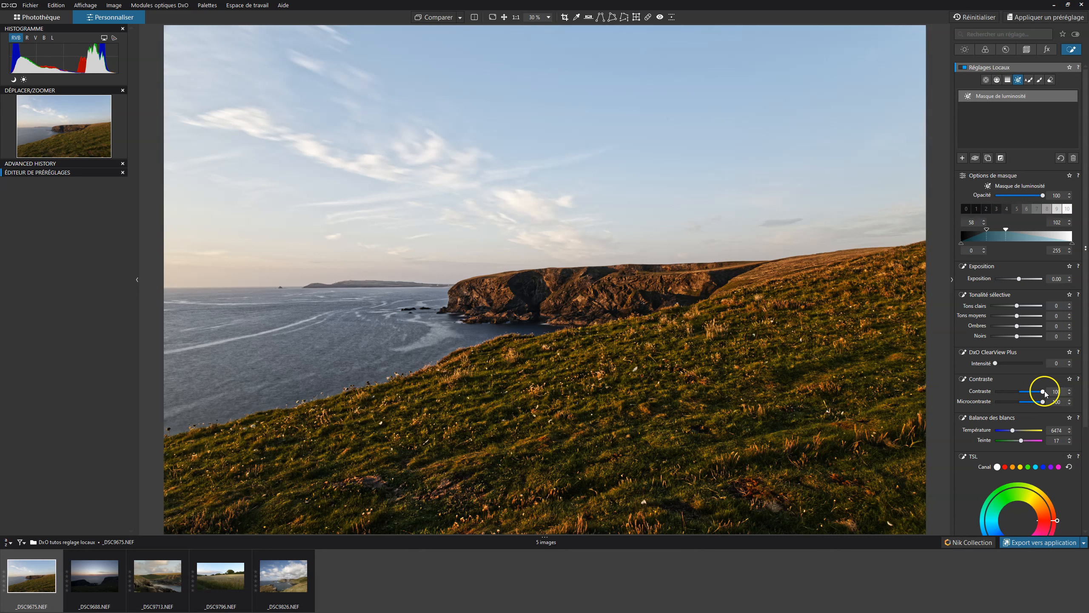
left_click(1043, 392)
mouse_move(1043, 392)
left_mouse_down()
mouse_move(1022, 392)
mouse_move(1029, 402)
left_mouse_up()
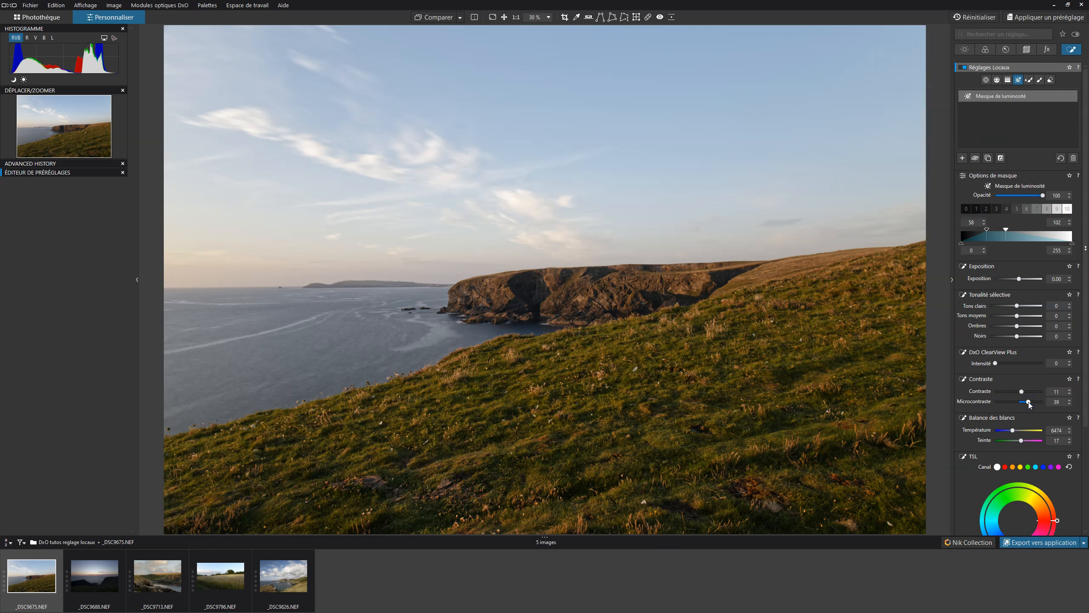
left_click_drag(1022, 393, 1029, 392)
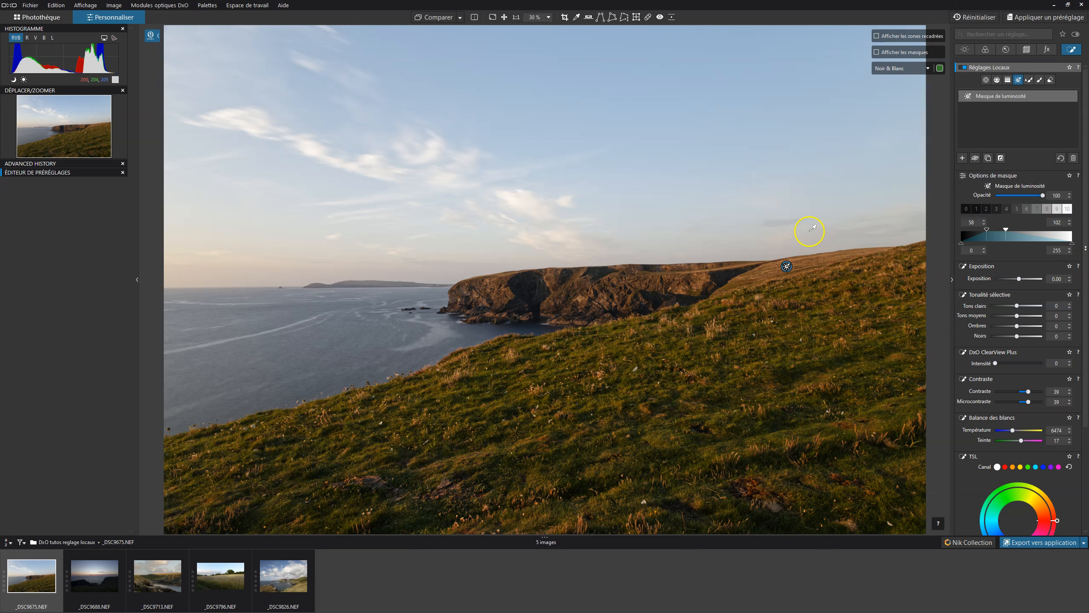
Step: Display the luminosity mask, try it inverted, and restore its original direction before hiding the display
left_click(878, 54)
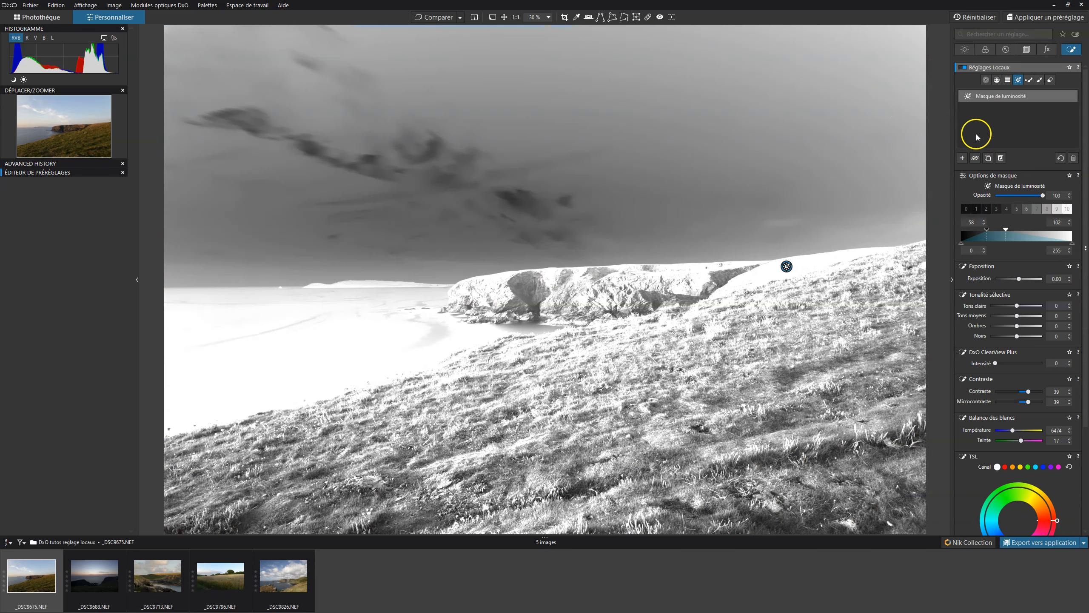
left_click(1002, 159)
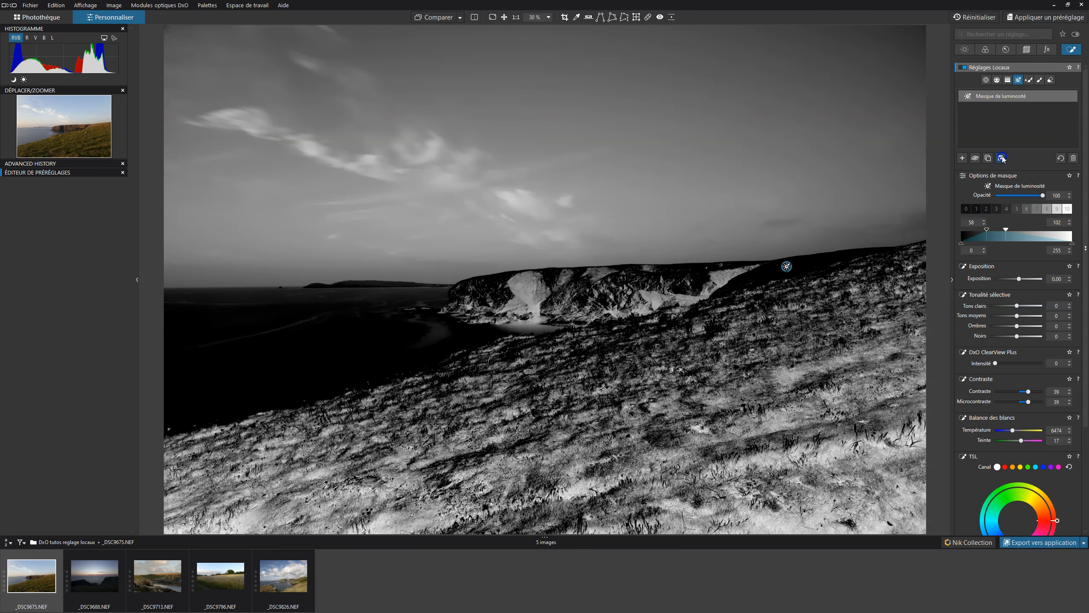
left_click(1002, 157)
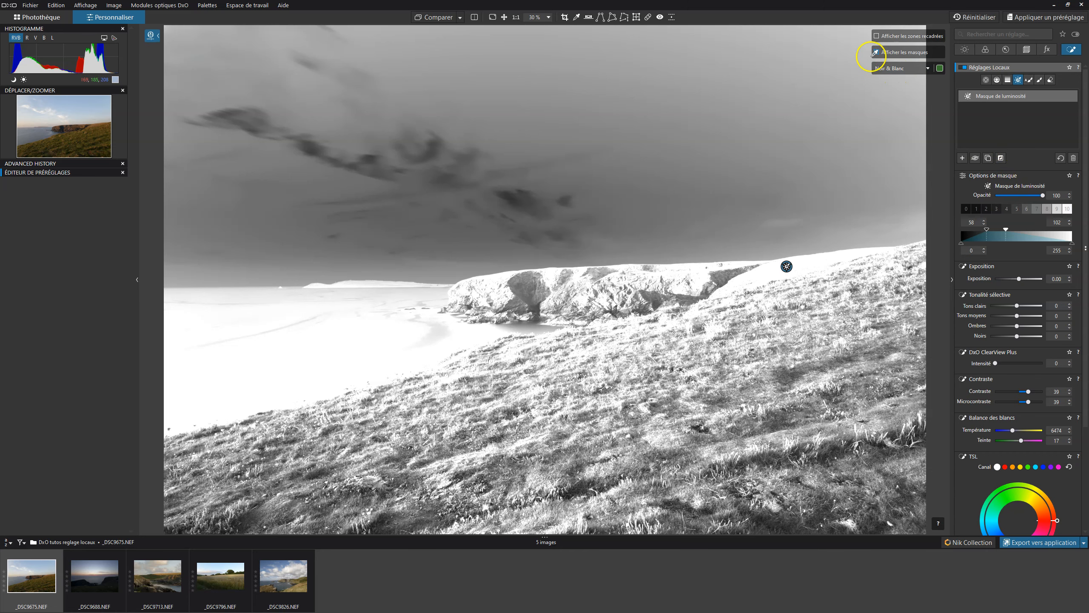
left_click(876, 52)
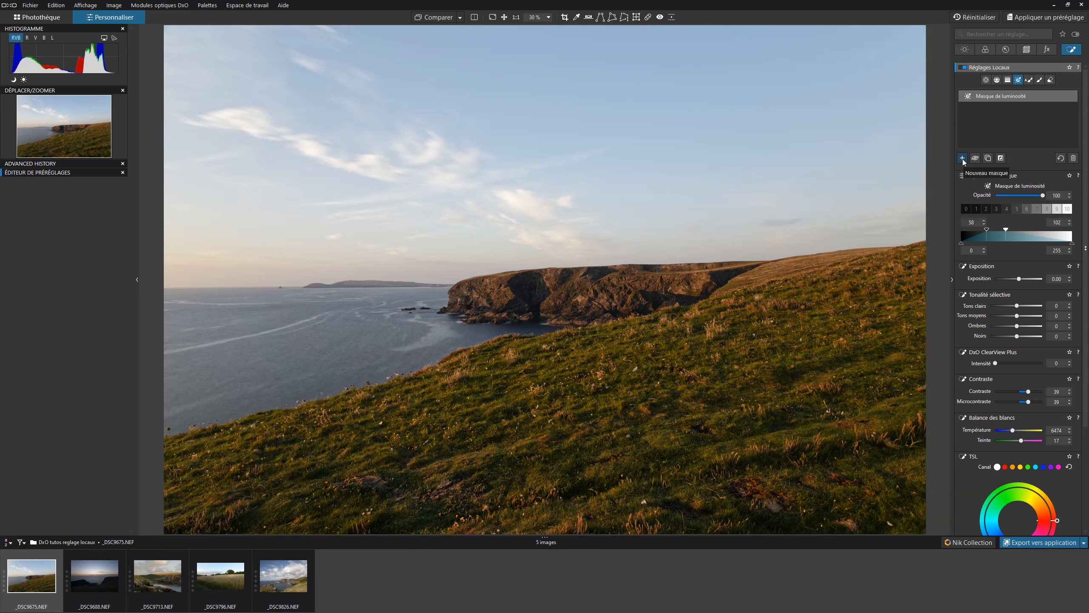
Step: With the eraser active, display the mask and set its lower luminosity limit to 101 and lower transition to 39
left_click(1051, 81)
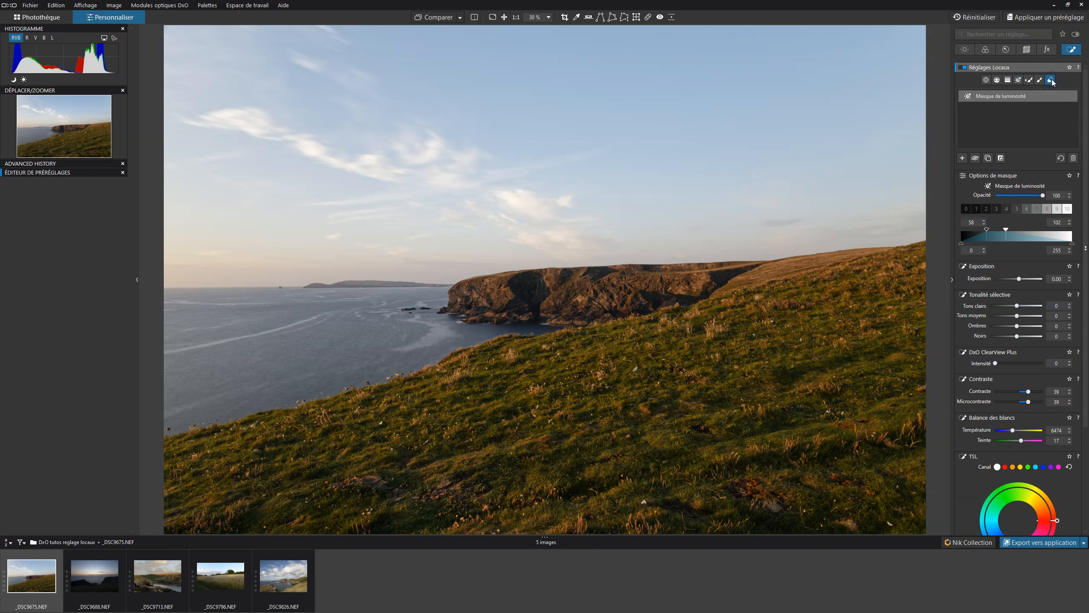
left_click(876, 52)
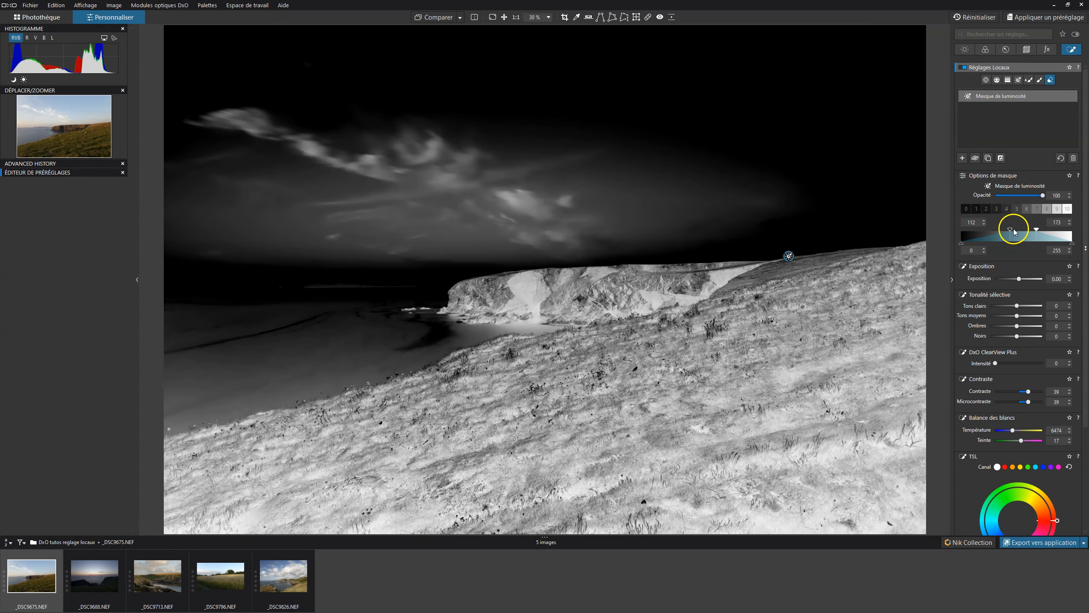
left_click_drag(1010, 232, 988, 231)
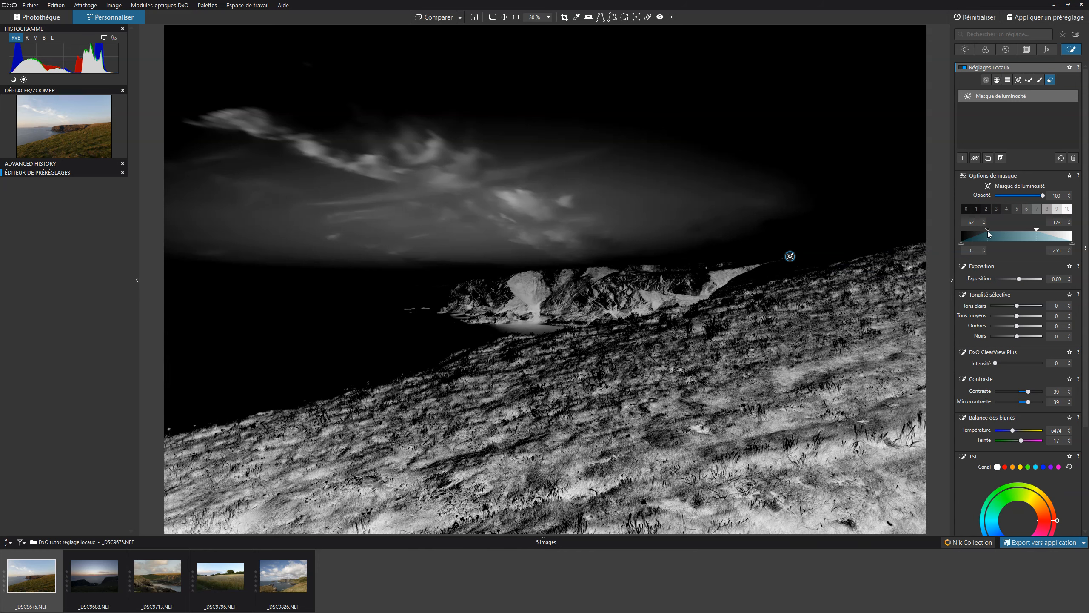
left_click_drag(987, 231, 1006, 234)
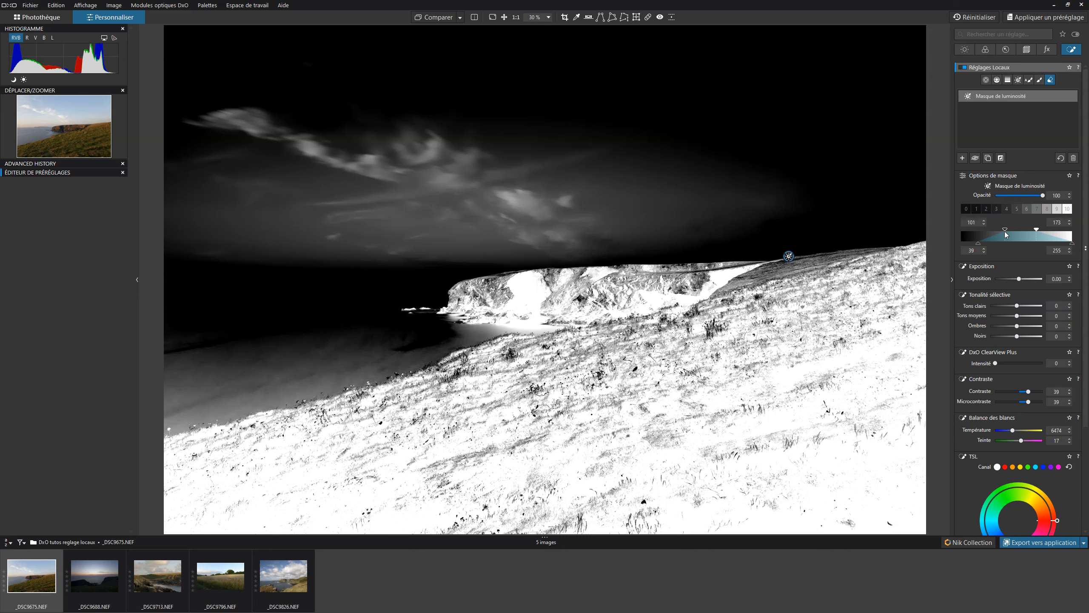
Step: Erase the clouds and remaining sky from the luminosity mask and hide the mask display
mouse_move(827, 184)
left_mouse_down()
mouse_move(657, 197)
mouse_move(690, 188)
mouse_move(209, 121)
mouse_move(235, 113)
mouse_move(208, 123)
mouse_move(194, 233)
mouse_move(273, 240)
mouse_move(379, 214)
mouse_move(191, 181)
mouse_move(455, 214)
mouse_move(732, 203)
mouse_move(394, 218)
mouse_move(358, 232)
mouse_move(647, 231)
mouse_move(752, 215)
left_mouse_up()
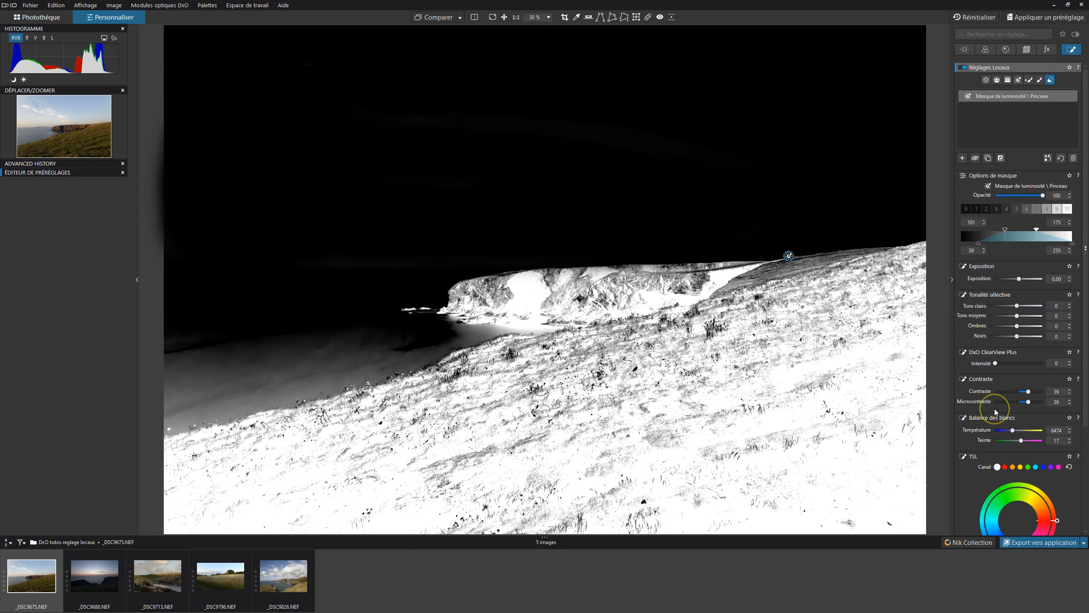
mouse_move(856, 92)
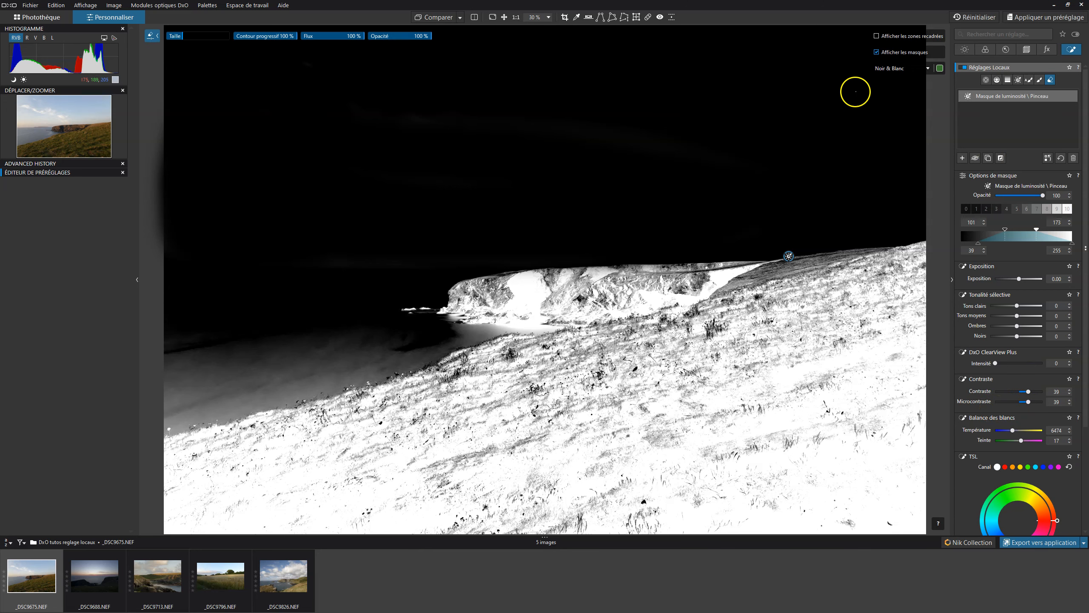
left_click(876, 53)
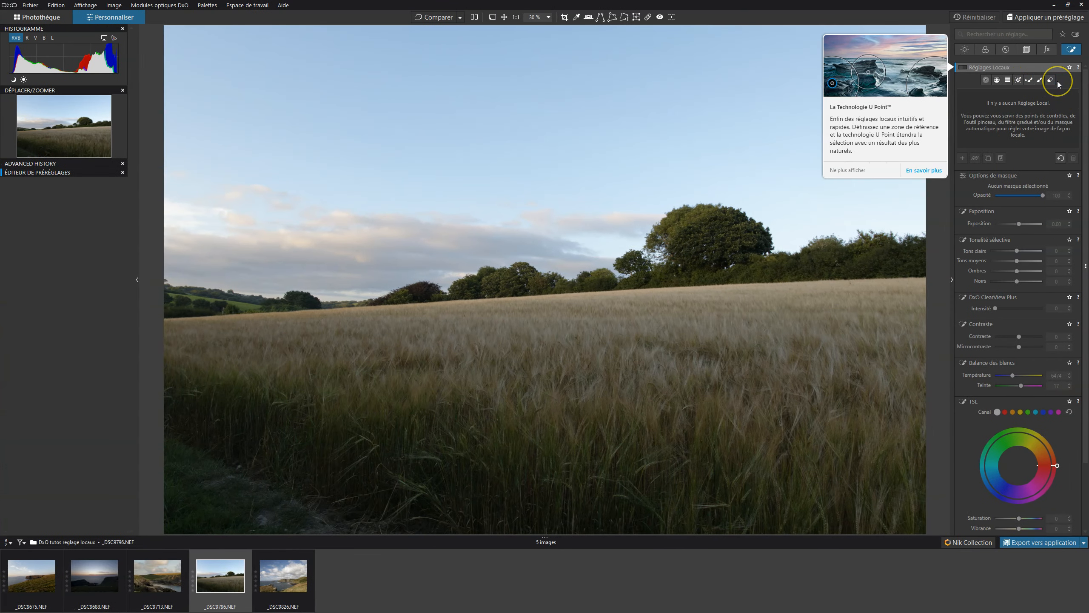
Step: Activate the brush on _DSC9796.NEF, adjust its size and set its Contour progressif to 75 %
left_click(1039, 81)
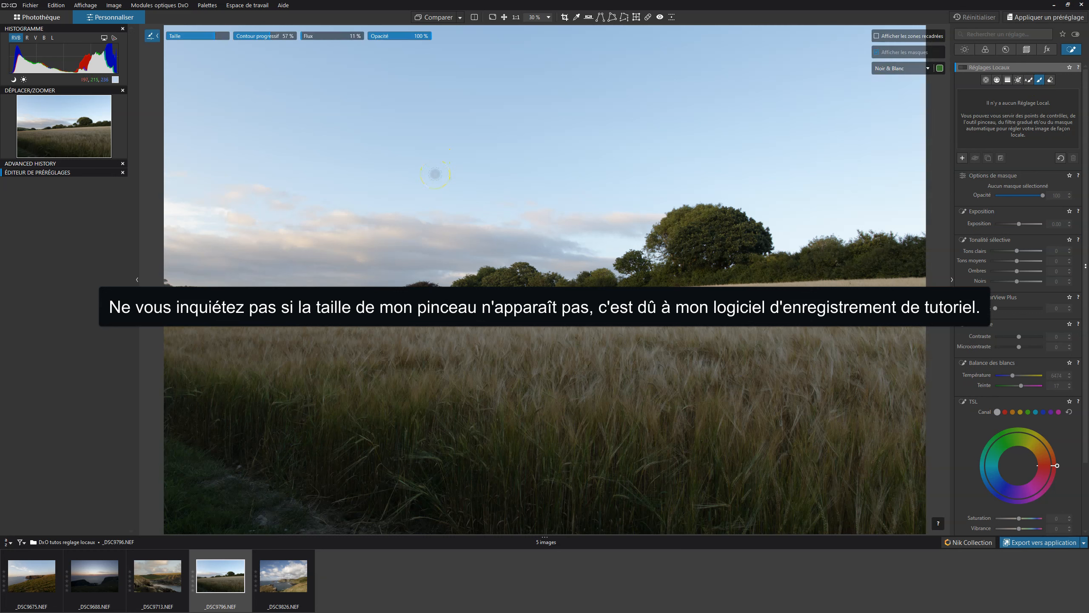
left_click(938, 523)
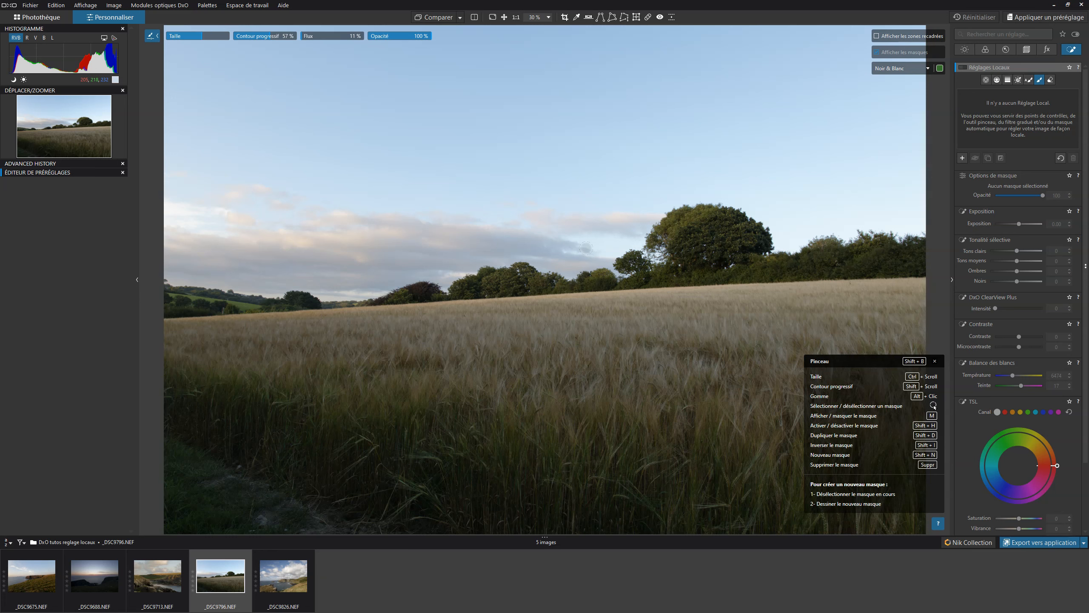
scroll(586, 248, "up", 4)
scroll(586, 248, "down", 5)
scroll(586, 249, "up", 1)
scroll(490, 148, "down", 4, "shift")
scroll(491, 149, "up", 7, "shift")
scroll(490, 149, "down", 2, "shift")
scroll(491, 149, "up", 2, "shift")
scroll(491, 149, "up", 3, "shift")
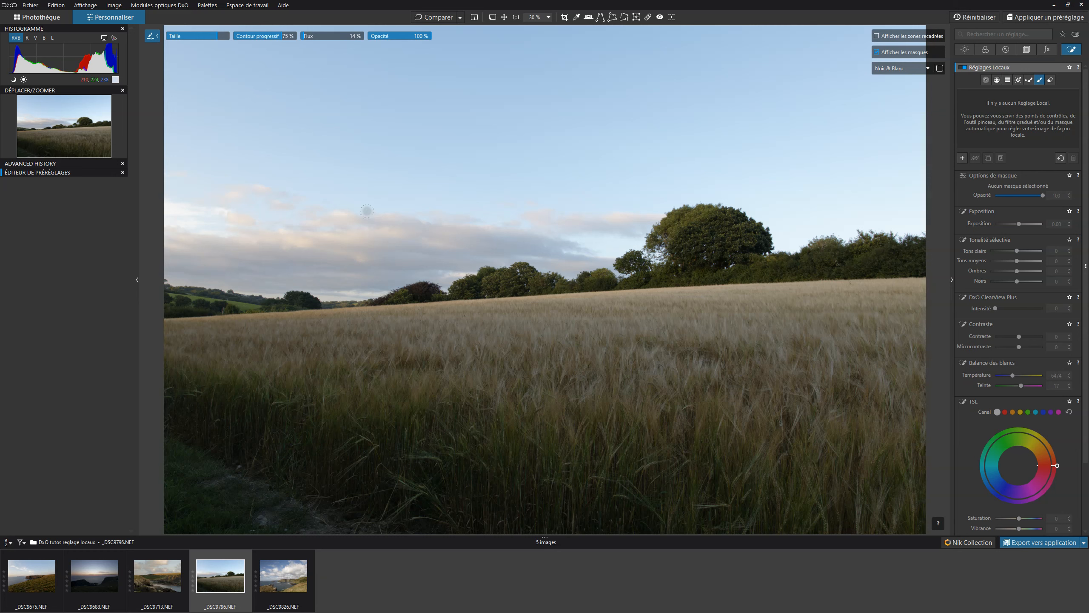
Step: Set the brush's Flux to 100 % and paint a broad horizontal stroke from the distant hedges to below the large tree
mouse_move(302, 36)
left_mouse_down()
mouse_move(375, 41)
mouse_move(506, 85)
left_mouse_up()
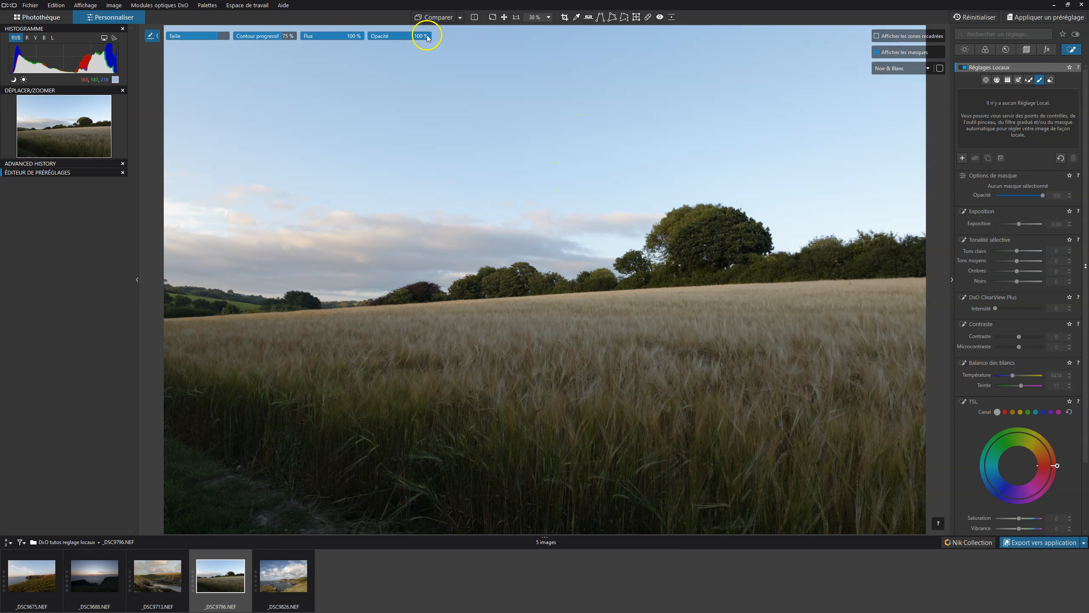
left_click_drag(309, 290, 717, 303)
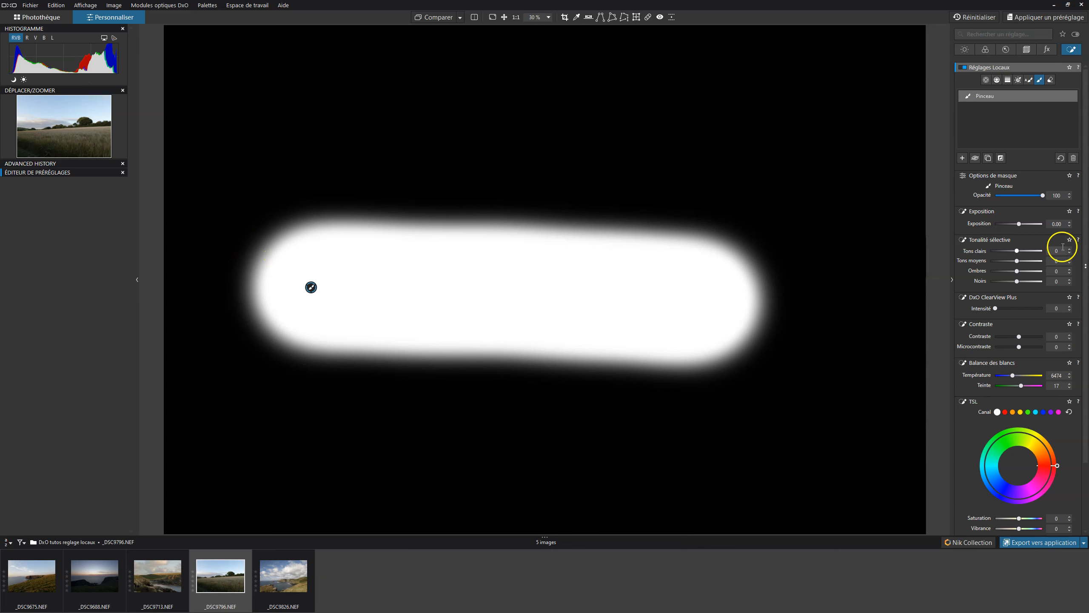
Step: Set the brush mask's Exposition to 1.14 and hide the mask display
mouse_move(1019, 223)
left_mouse_down()
mouse_move(1037, 225)
mouse_move(1018, 224)
mouse_move(1027, 224)
left_mouse_up()
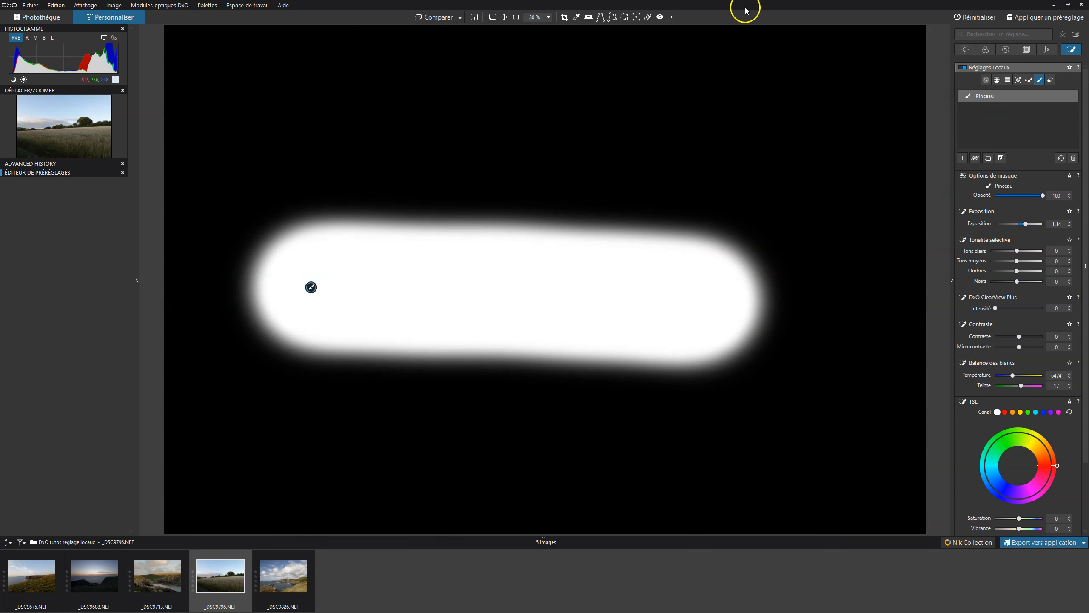
left_click(876, 52)
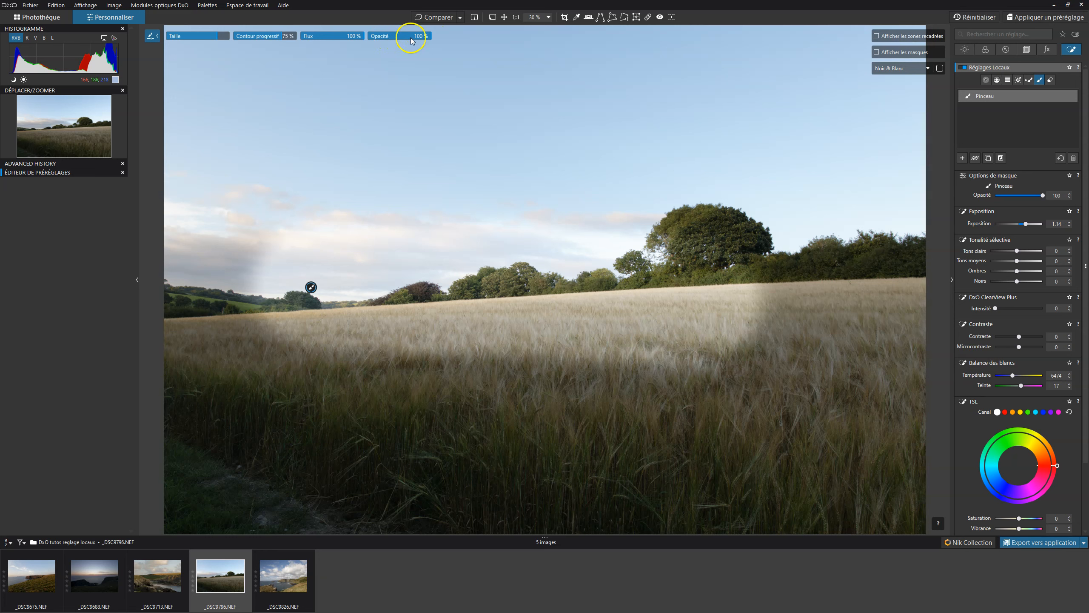
Step: Reduce the brush's Flux to 29 % and paint a narrow horizontal stroke across the wheat below the first stroke
left_click(339, 37)
mouse_move(338, 35)
left_mouse_down()
mouse_move(360, 34)
mouse_move(315, 40)
left_mouse_up()
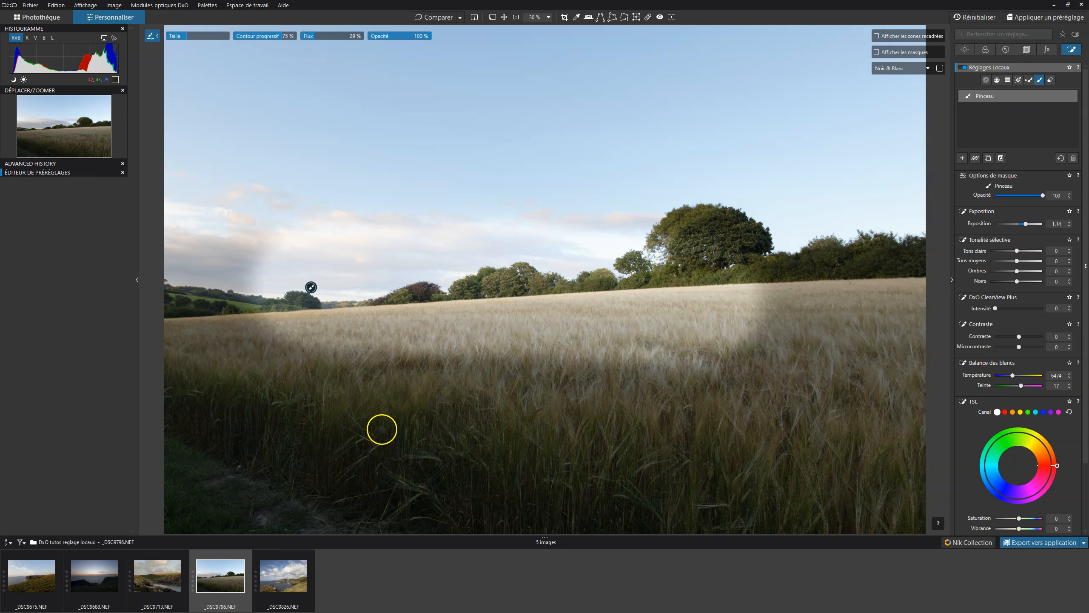
left_click(305, 403)
left_click_drag(305, 404, 696, 410)
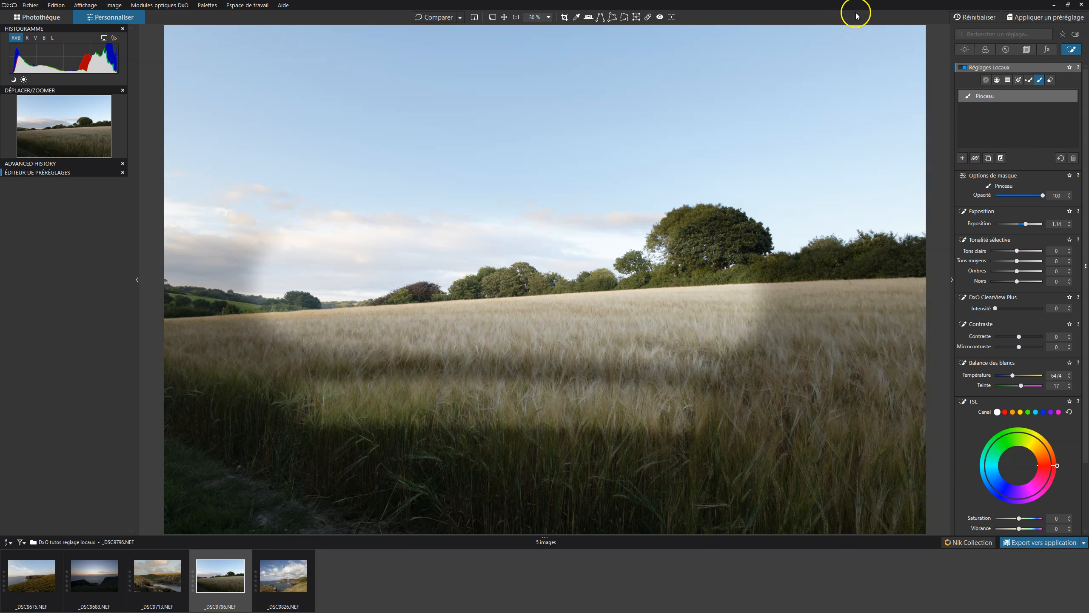
Step: Display the mask and paint repeatedly over the lower stroke to widen it and build up its density
left_click(877, 53)
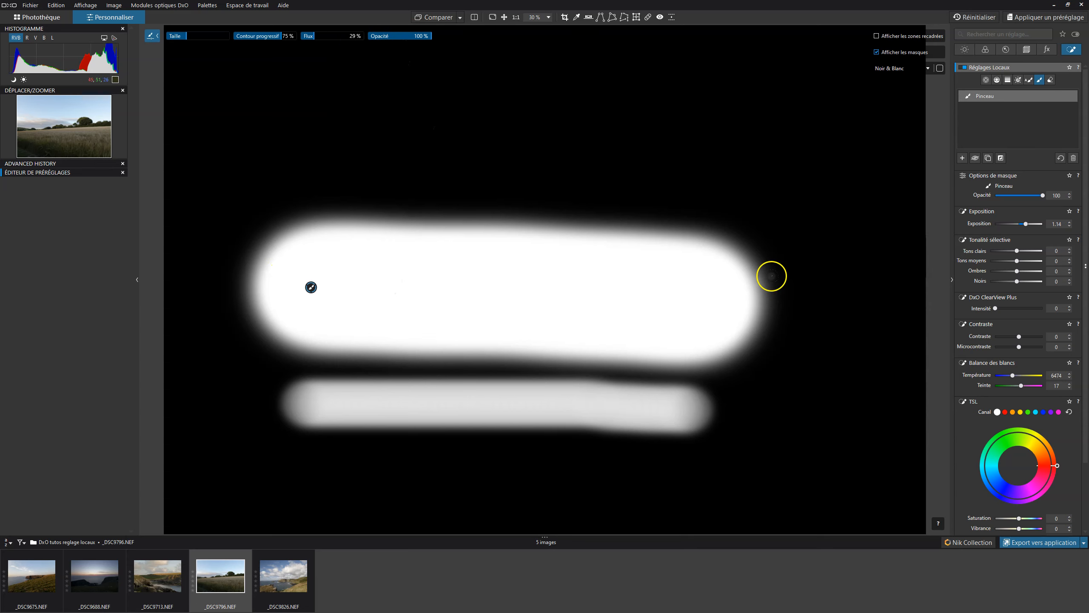
mouse_move(705, 410)
left_mouse_down()
mouse_move(302, 401)
mouse_move(701, 416)
mouse_move(331, 405)
mouse_move(678, 426)
mouse_move(593, 433)
left_mouse_up()
left_click(430, 269)
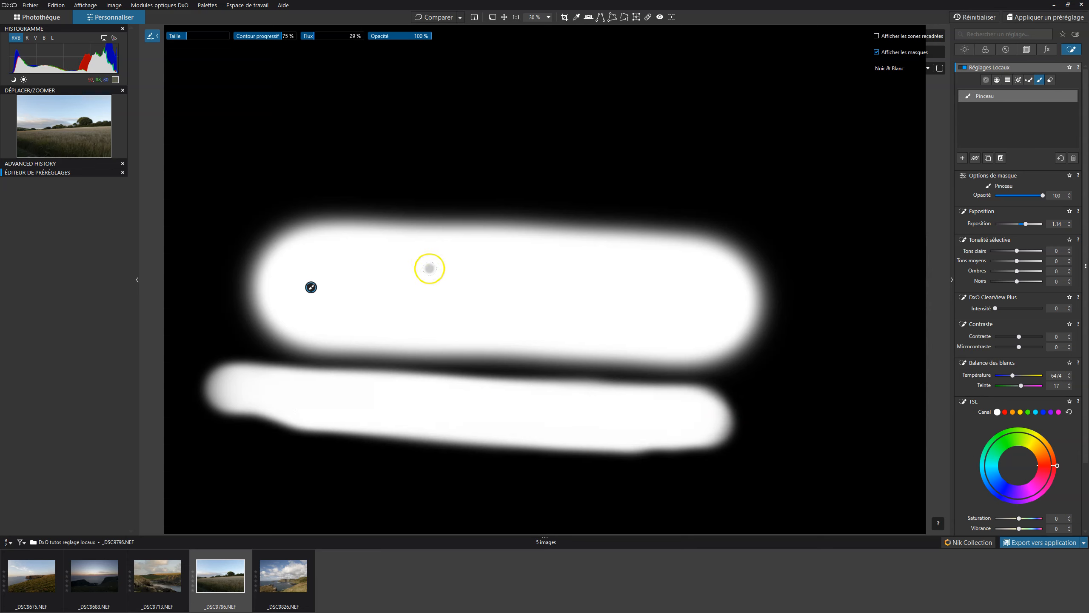
mouse_move(381, 392)
left_mouse_down()
mouse_move(712, 426)
mouse_move(603, 414)
mouse_move(727, 448)
mouse_move(647, 421)
mouse_move(379, 416)
mouse_move(499, 418)
mouse_move(473, 428)
left_mouse_up()
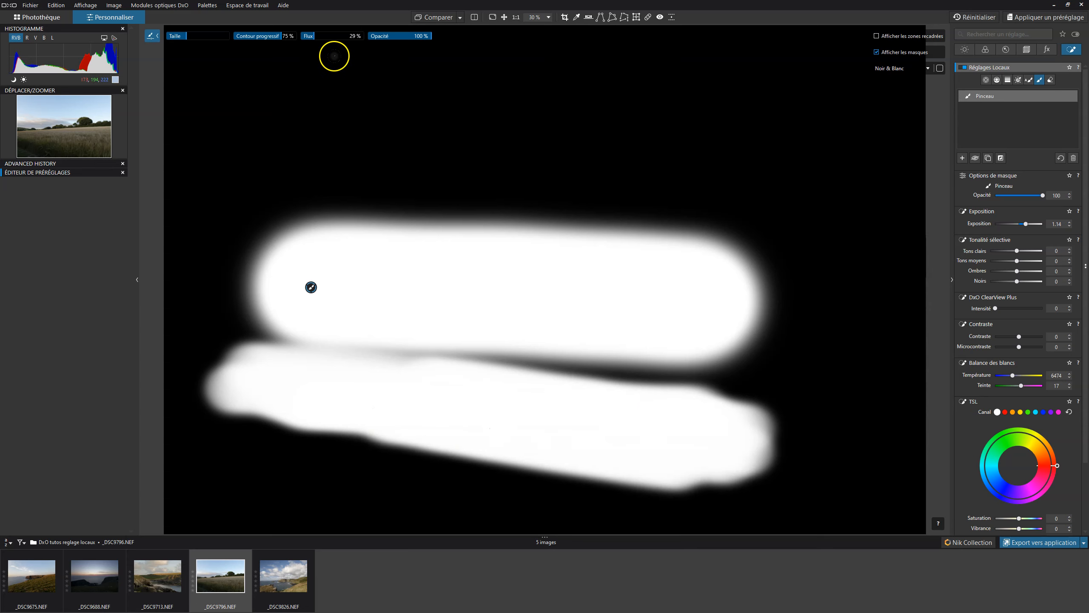
Step: Set the brush's Flux to 100 % and paint a broad horizontal band across the upper sky
left_click_drag(316, 38, 365, 36)
mouse_move(300, 99)
left_mouse_down()
mouse_move(584, 91)
mouse_move(703, 100)
mouse_move(423, 92)
mouse_move(698, 112)
mouse_move(478, 86)
left_mouse_up()
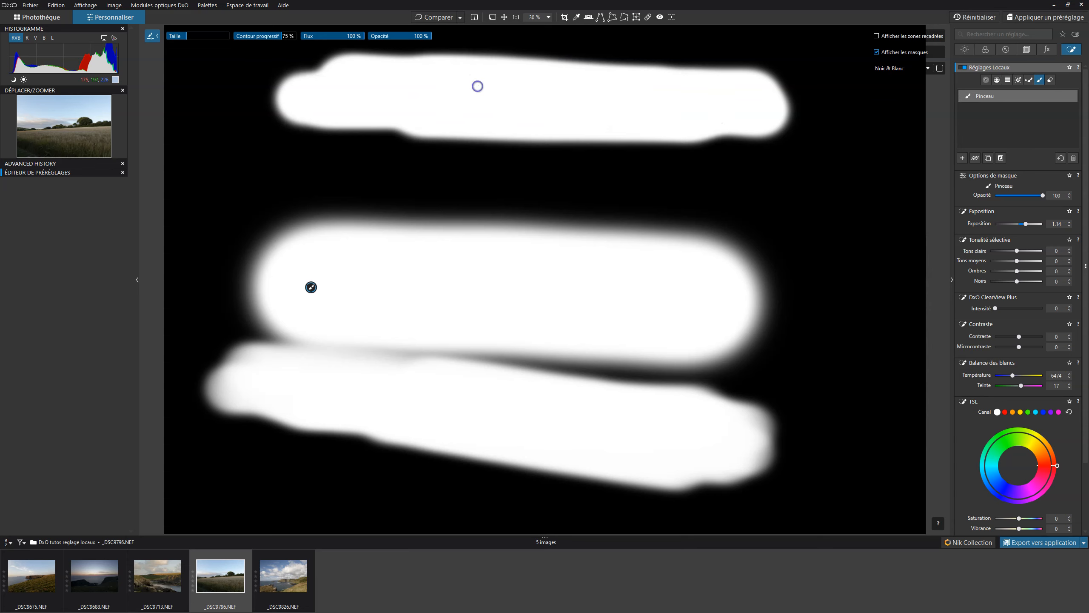
Step: Reduce the brush's Flux to 21 % and paint four short separate strokes down the right edge of the photo
left_click_drag(362, 37, 312, 36)
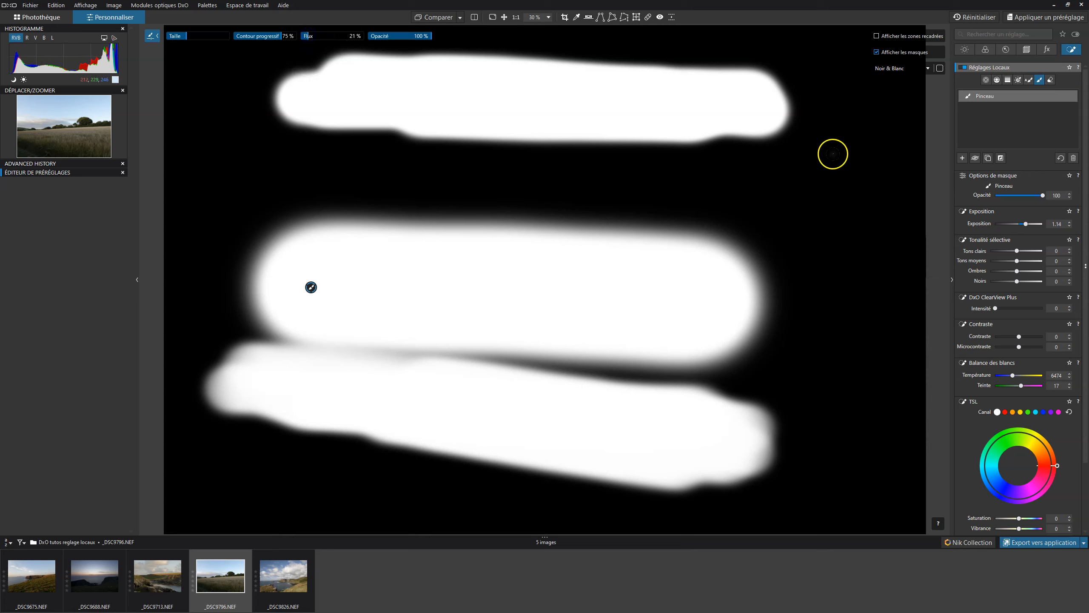
left_click_drag(833, 154, 842, 183)
left_click_drag(843, 232, 845, 272)
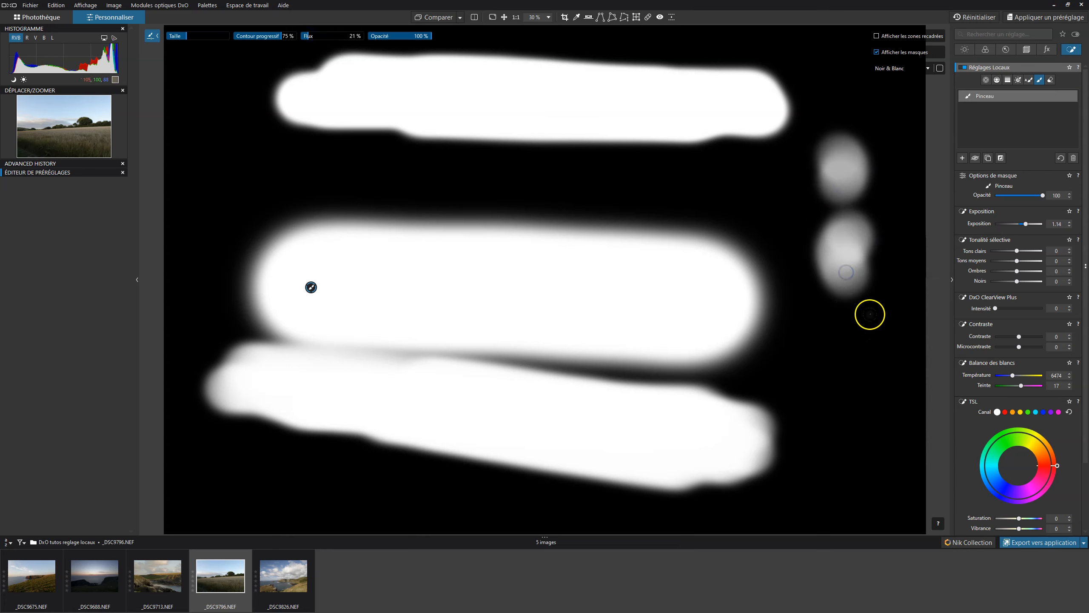
left_click_drag(870, 315, 854, 357)
left_click_drag(878, 418, 856, 472)
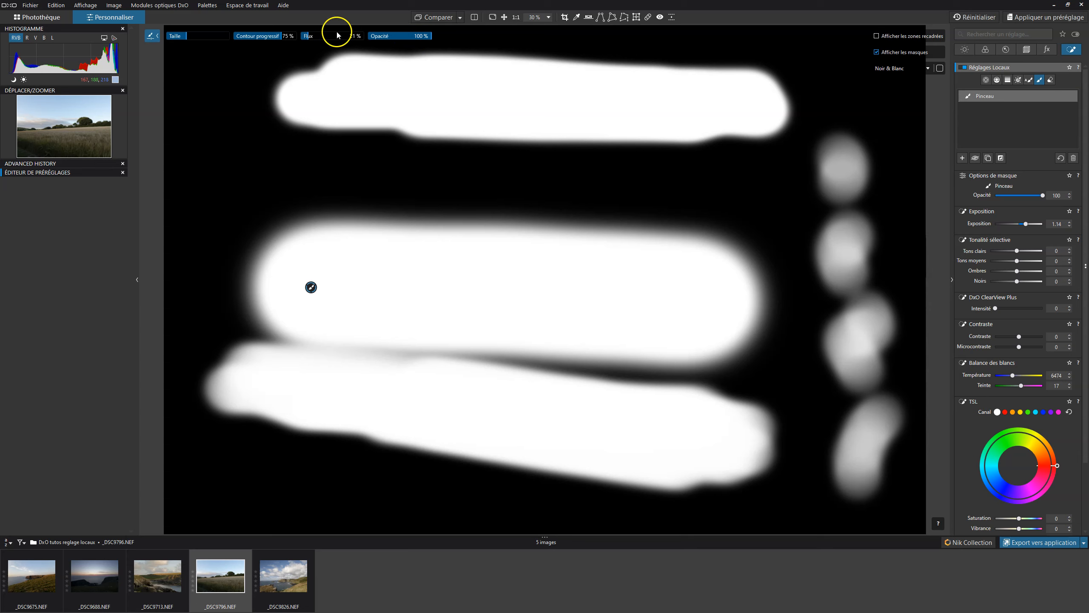
Step: Set the brush's Flux to 100 % and its Opacité to 39 %
mouse_move(305, 36)
left_mouse_down()
mouse_move(433, 48)
mouse_move(384, 39)
left_mouse_up()
left_click(397, 36)
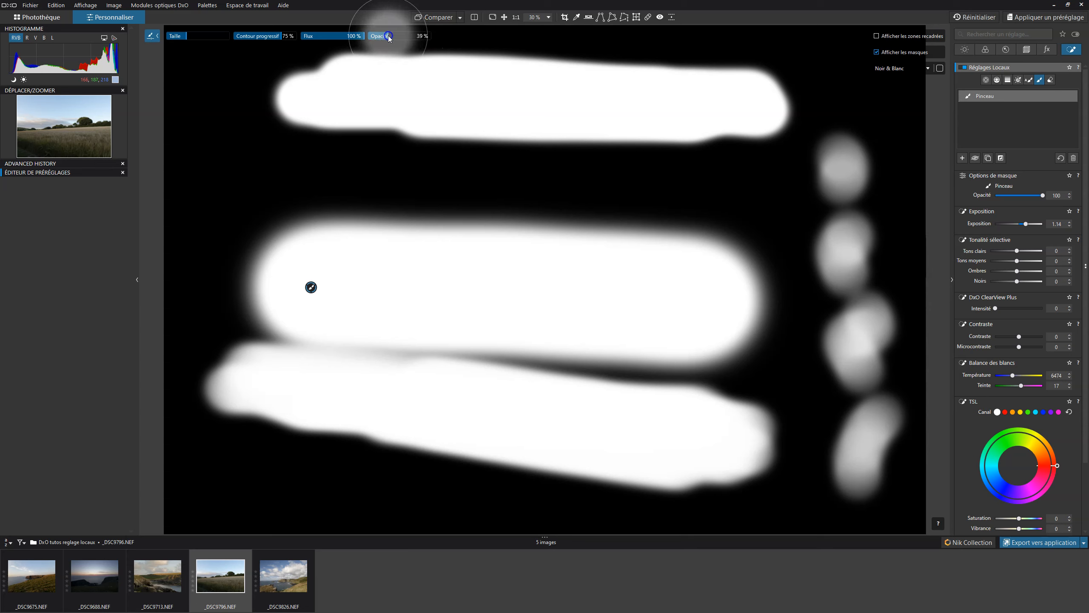
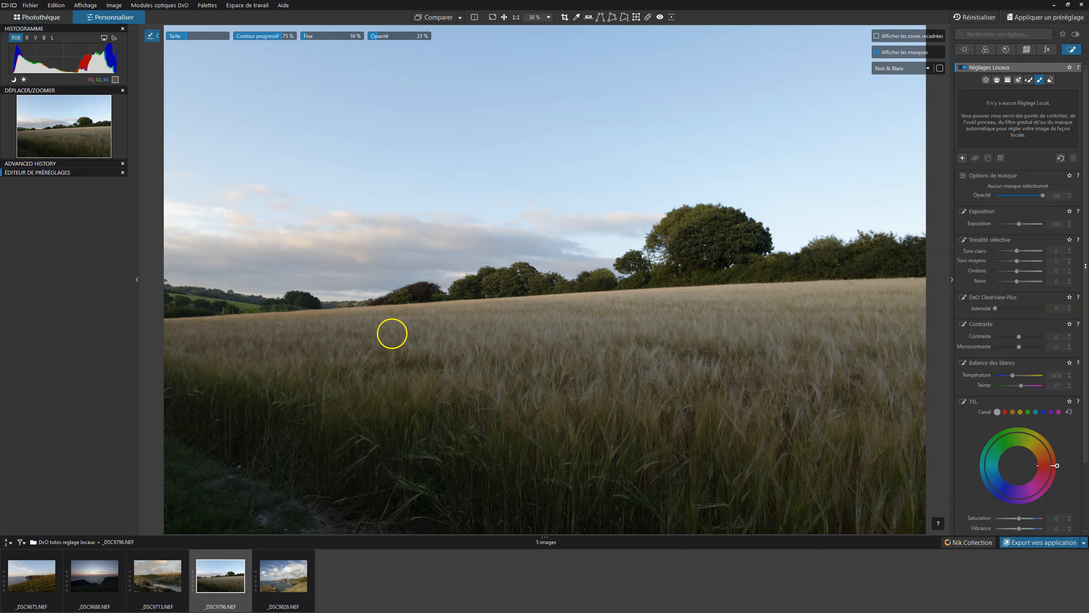
Step: Paint a faint horizontal brush stroke across the middle of the wheat field and set its Exposition to 2.71
left_click_drag(388, 331, 595, 333)
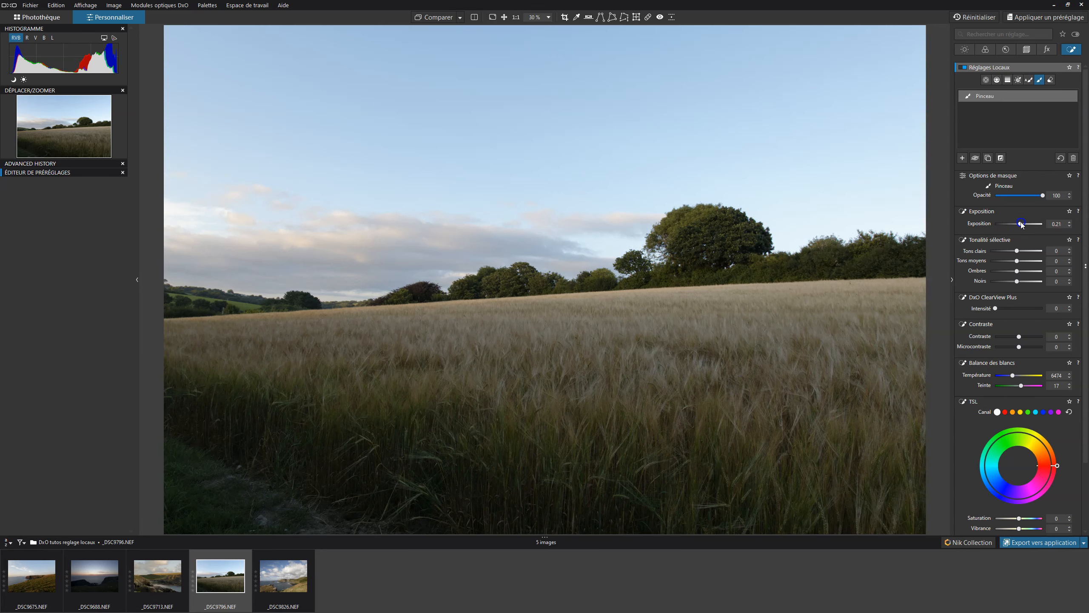
left_click_drag(1021, 225, 1031, 224)
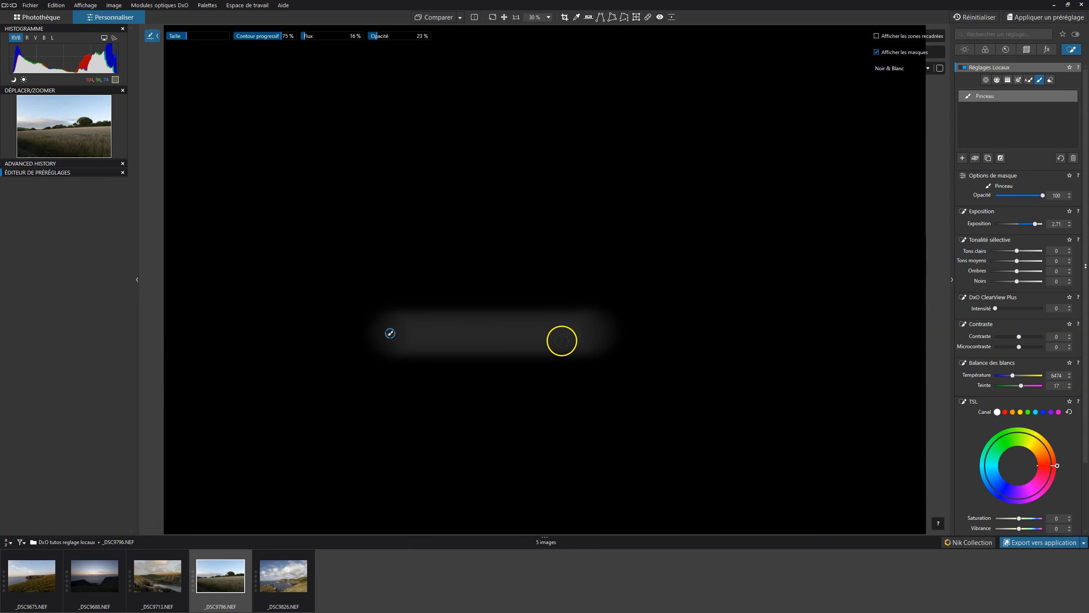
Step: Extend the faint stroke rightward, hide the mask display and build up overlapping strokes over the middle and right of the wheat
left_click_drag(562, 341, 706, 340)
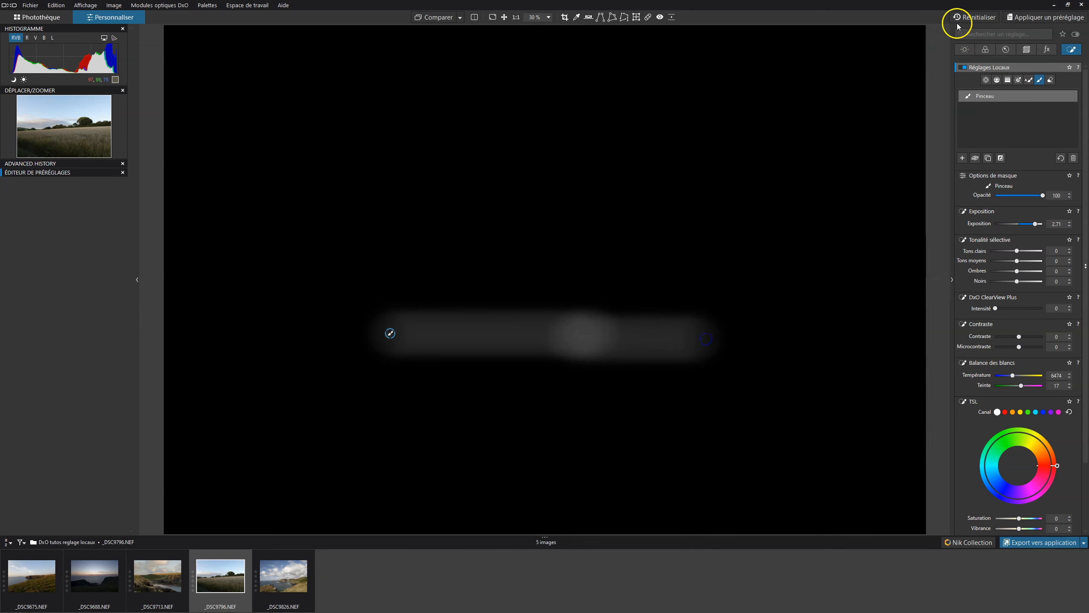
left_click(888, 52)
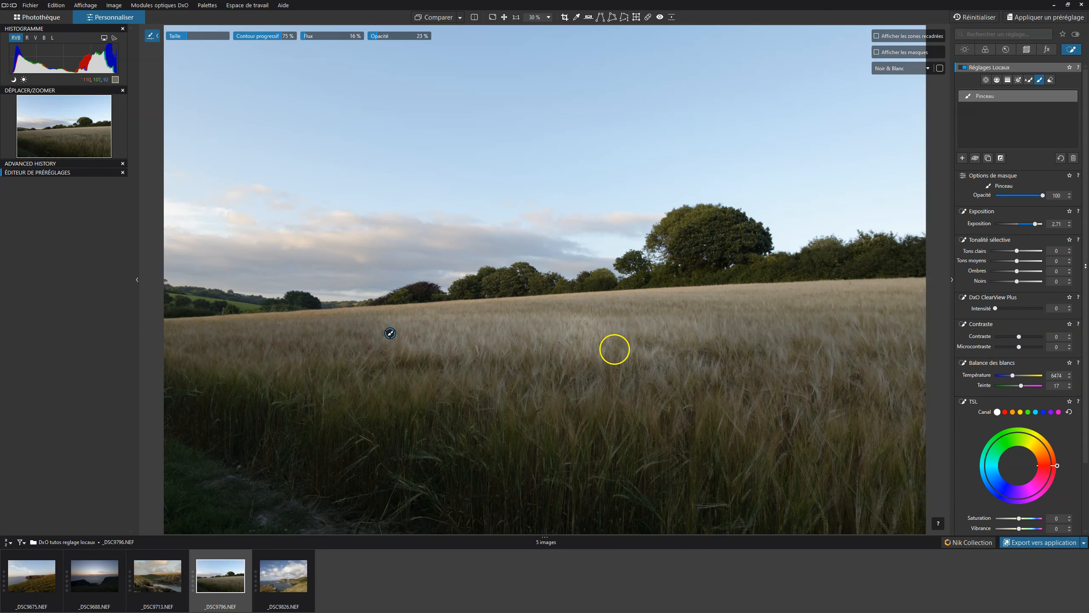
mouse_move(612, 374)
left_mouse_down()
mouse_move(691, 372)
mouse_move(689, 382)
mouse_move(520, 382)
mouse_move(468, 404)
mouse_move(754, 463)
mouse_move(589, 433)
mouse_move(738, 436)
left_mouse_up()
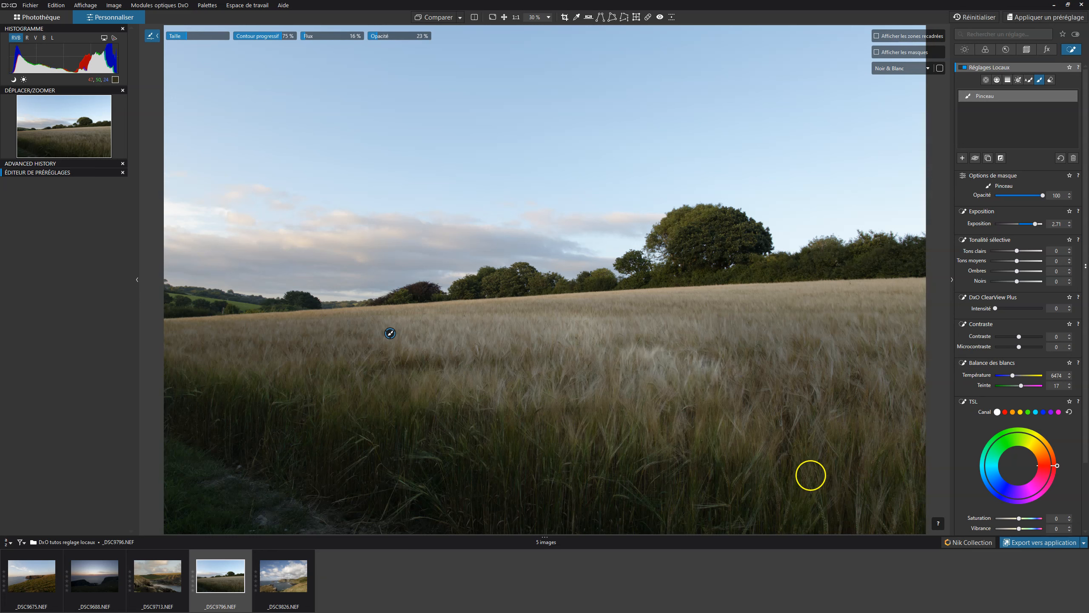
mouse_move(761, 340)
left_mouse_down()
mouse_move(780, 353)
mouse_move(751, 374)
left_mouse_up()
mouse_move(778, 330)
left_mouse_down()
mouse_move(793, 309)
mouse_move(861, 323)
left_mouse_up()
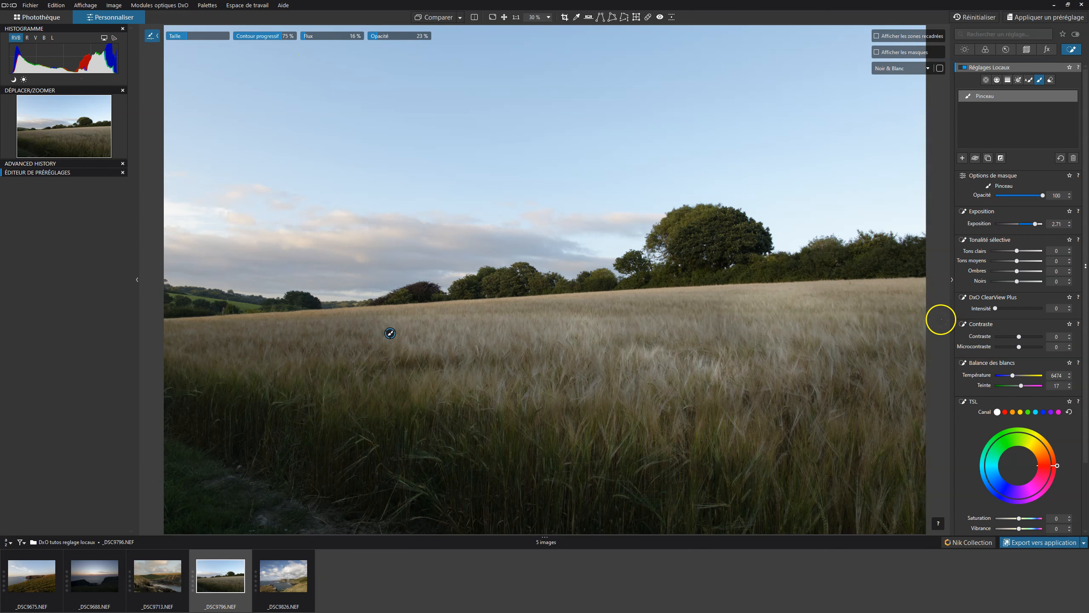
Step: Toggle the brush mask's visibility to compare the wheat field with and without the adjustment
left_click(1068, 96)
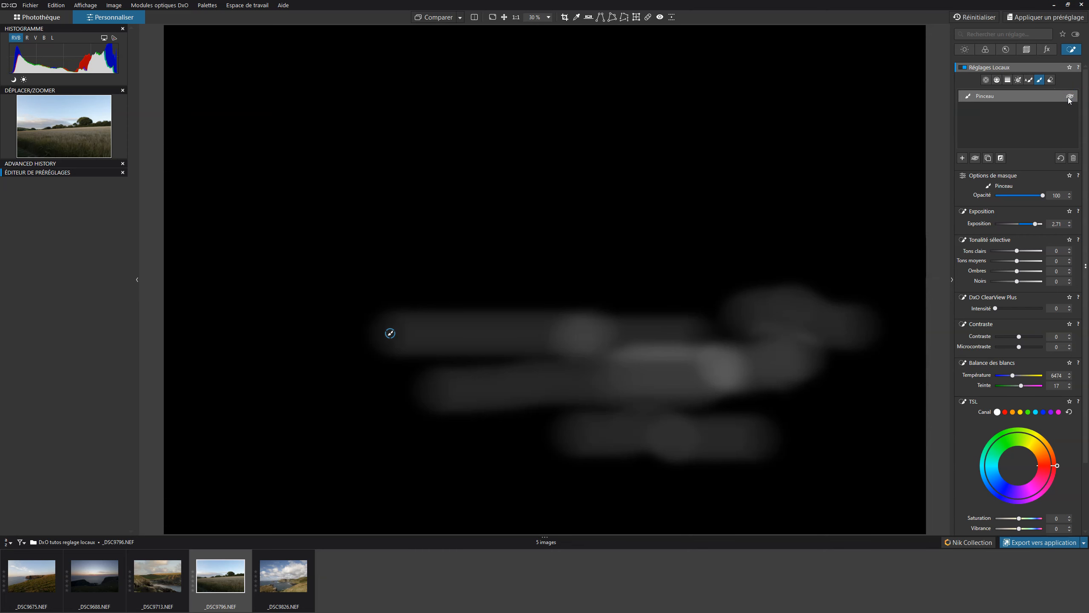
left_click(1069, 98)
left_click(1069, 97)
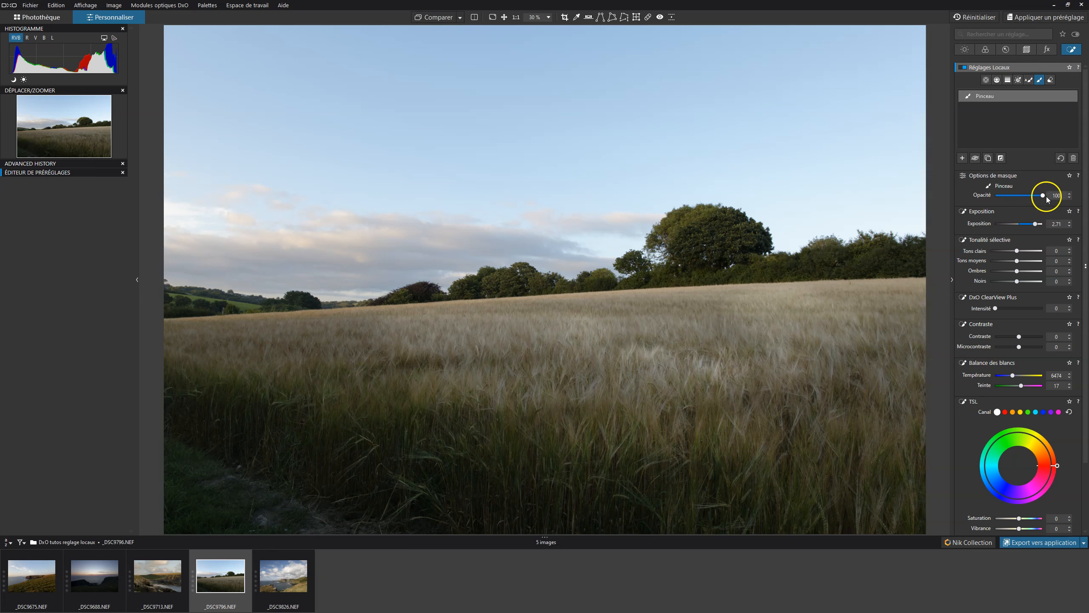
Step: Reduce the brush mask's Opacité to 46, raise its Microcontraste and increase the Opacité slightly
left_click_drag(1044, 196, 965, 195)
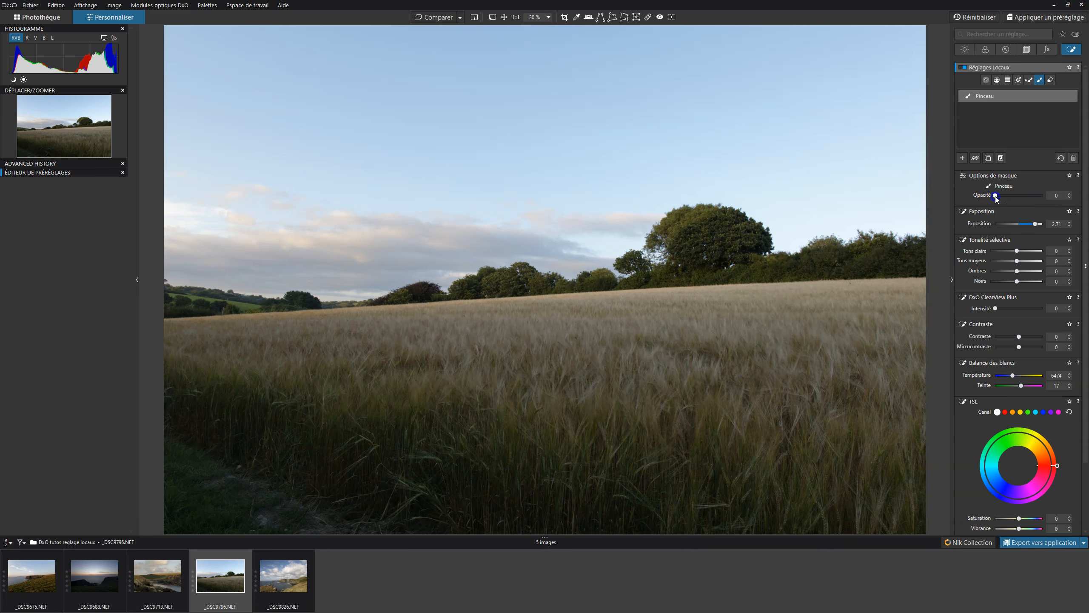
left_click_drag(996, 196, 1009, 196)
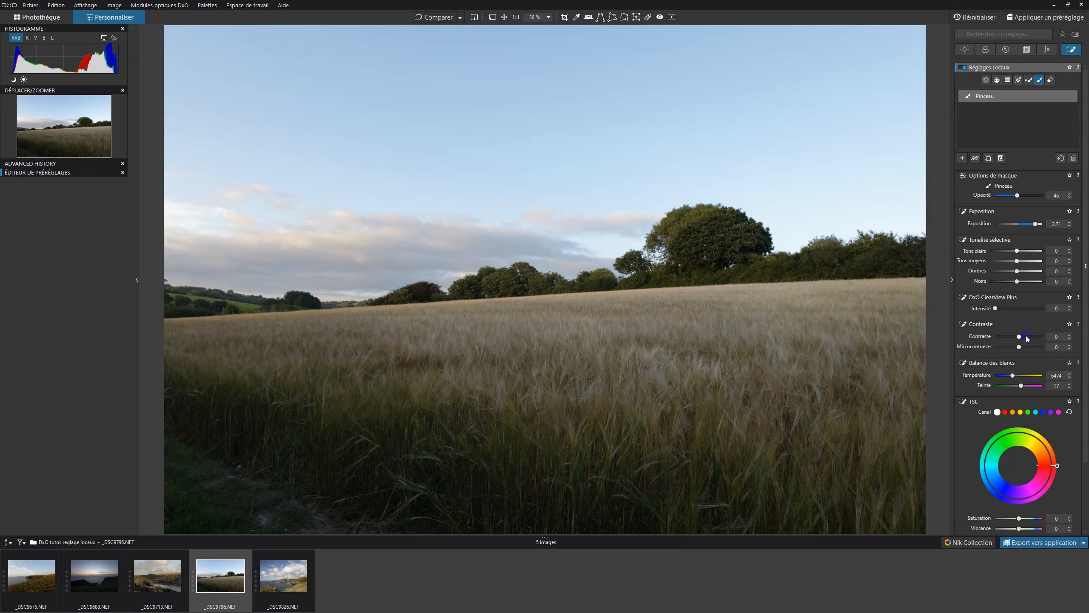
left_click_drag(1019, 347, 1027, 347)
mouse_move(1017, 196)
left_mouse_down()
mouse_move(1045, 197)
mouse_move(1024, 196)
left_mouse_up()
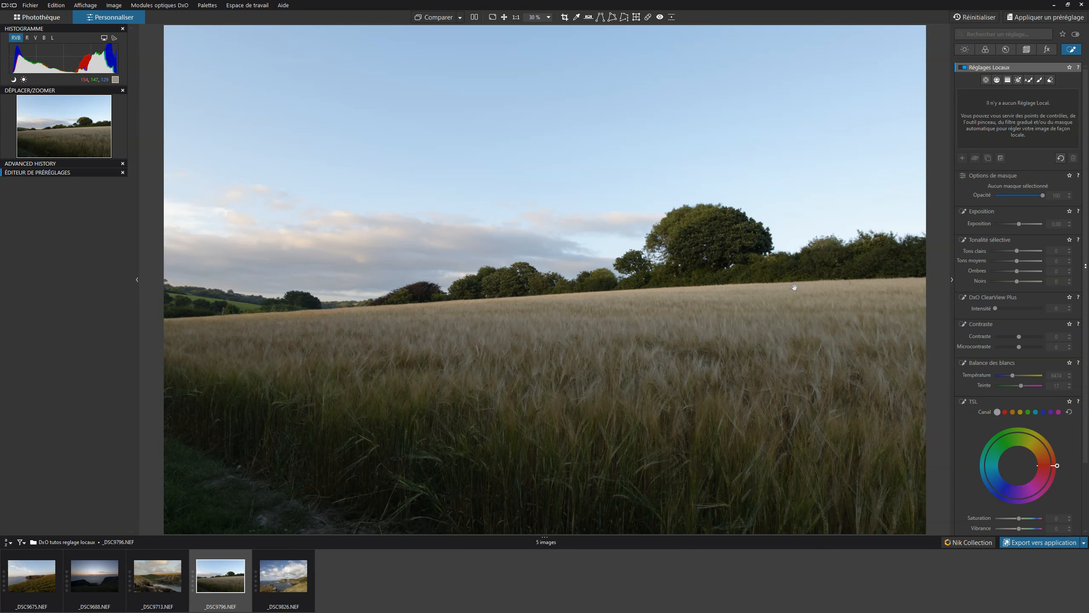
Step: Paint an auto mask over the large tree and set its DxO ClearView Plus Intensité to 37
left_click(1029, 80)
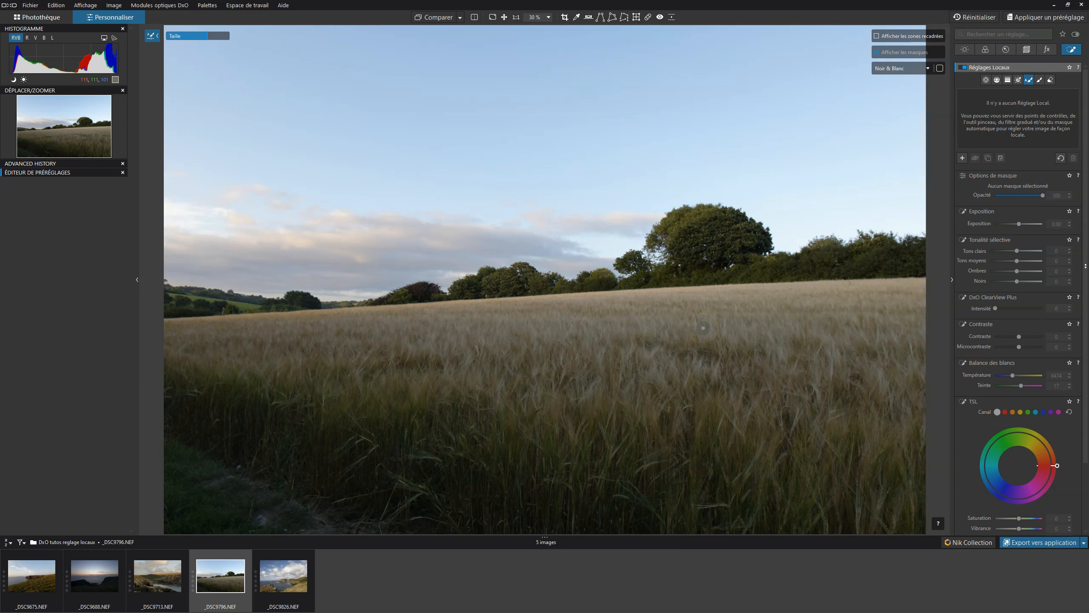
mouse_move(703, 260)
left_mouse_down()
mouse_move(679, 251)
mouse_move(693, 260)
mouse_move(745, 242)
mouse_move(697, 227)
mouse_move(673, 233)
mouse_move(675, 252)
mouse_move(729, 259)
left_mouse_up()
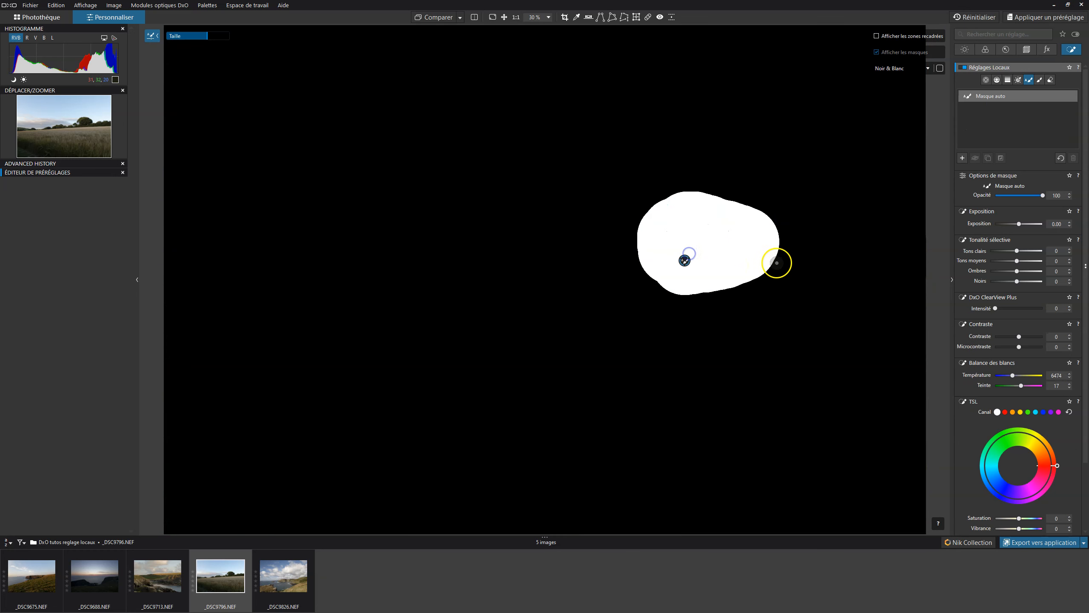
left_click(1052, 347)
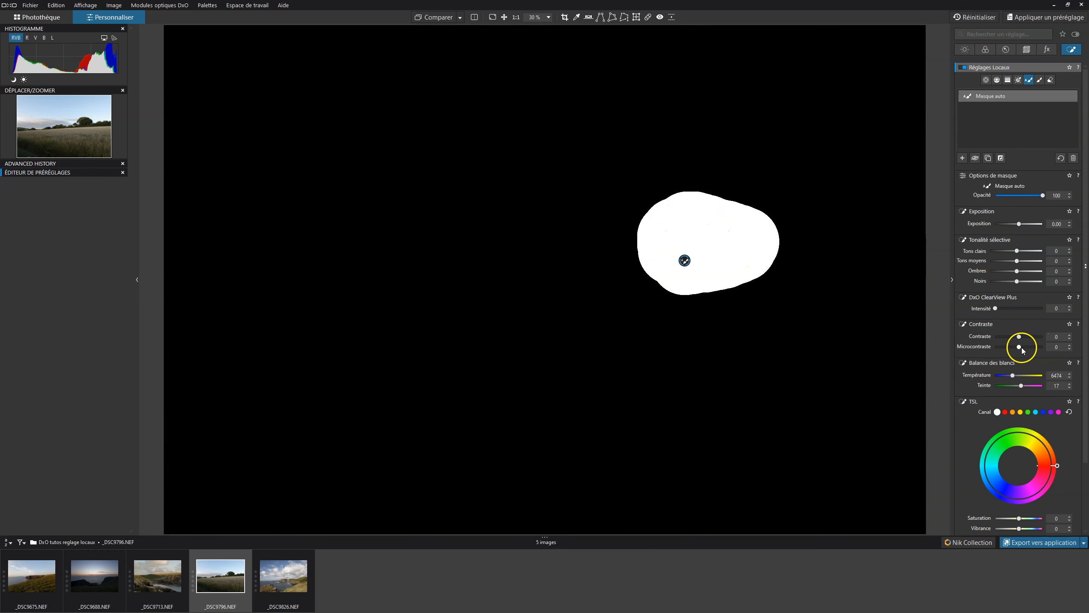
left_click_drag(995, 308, 998, 311)
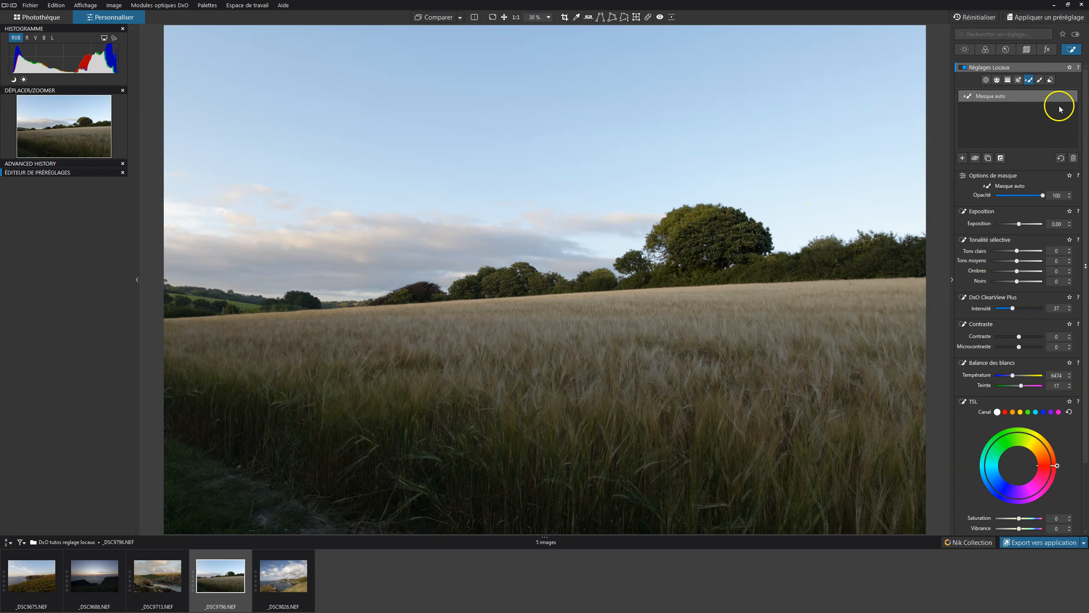
Step: Toggle the auto mask's visibility repeatedly to compare the large tree before and after the adjustment
left_click(1069, 97)
left_click(1070, 98)
left_click(1070, 97)
left_click(1070, 97)
Step: Set the auto mask's Ombres to 22 and its Tons clairs to -37
mouse_move(1018, 270)
left_mouse_down()
mouse_move(1028, 269)
mouse_move(1019, 273)
left_mouse_up()
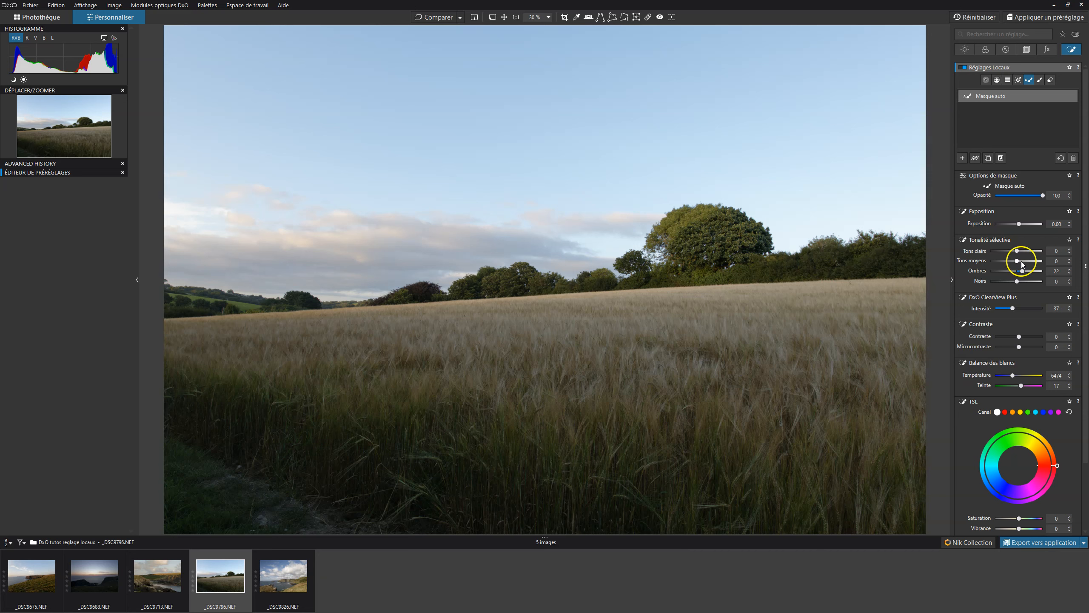
left_click_drag(1017, 251, 1008, 252)
Step: Use the eraser to trim the auto mask down to a small area inside the large tree, checking it in the mask display
left_click(1049, 80)
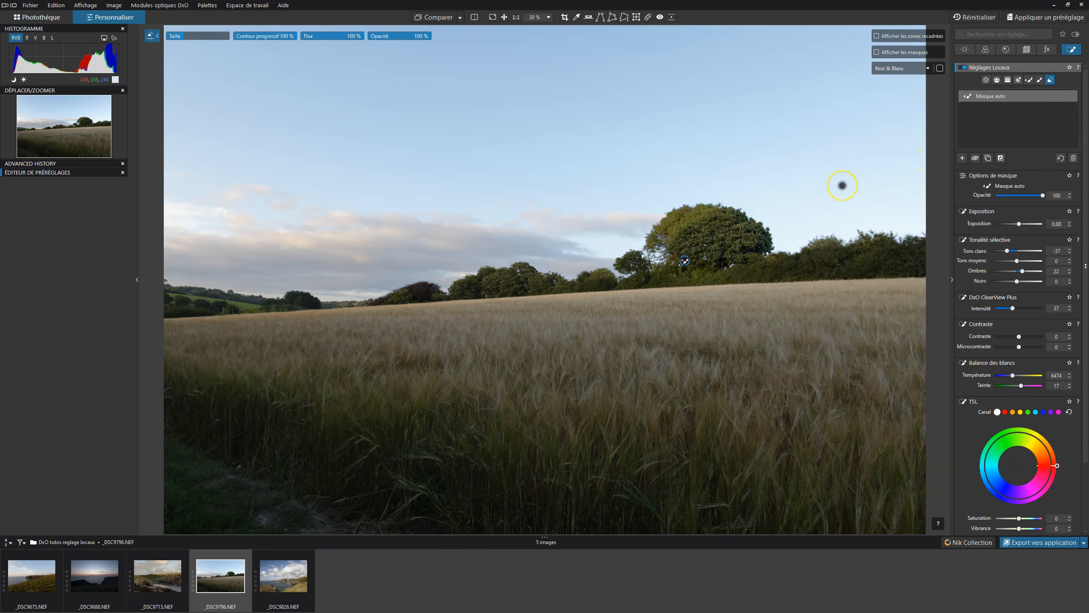
mouse_move(819, 237)
left_mouse_down()
mouse_move(849, 186)
mouse_move(766, 195)
mouse_move(787, 197)
mouse_move(778, 211)
mouse_move(814, 190)
mouse_move(657, 188)
mouse_move(713, 216)
mouse_move(738, 263)
mouse_move(644, 224)
mouse_move(786, 227)
mouse_move(686, 197)
mouse_move(735, 216)
mouse_move(654, 223)
mouse_move(755, 215)
left_mouse_up()
left_click_drag(901, 234, 904, 235)
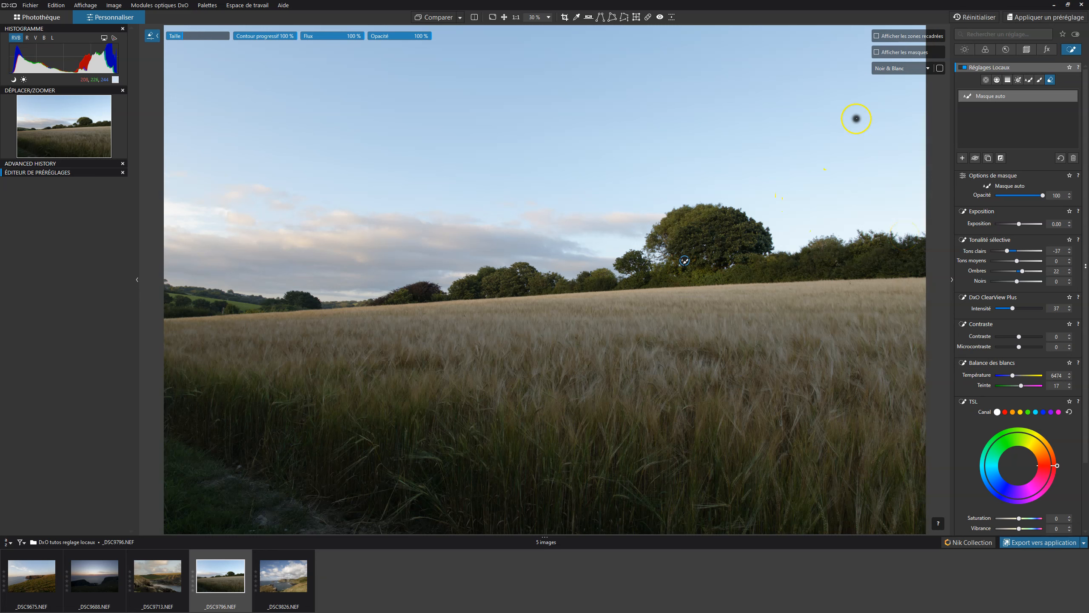
left_click(876, 53)
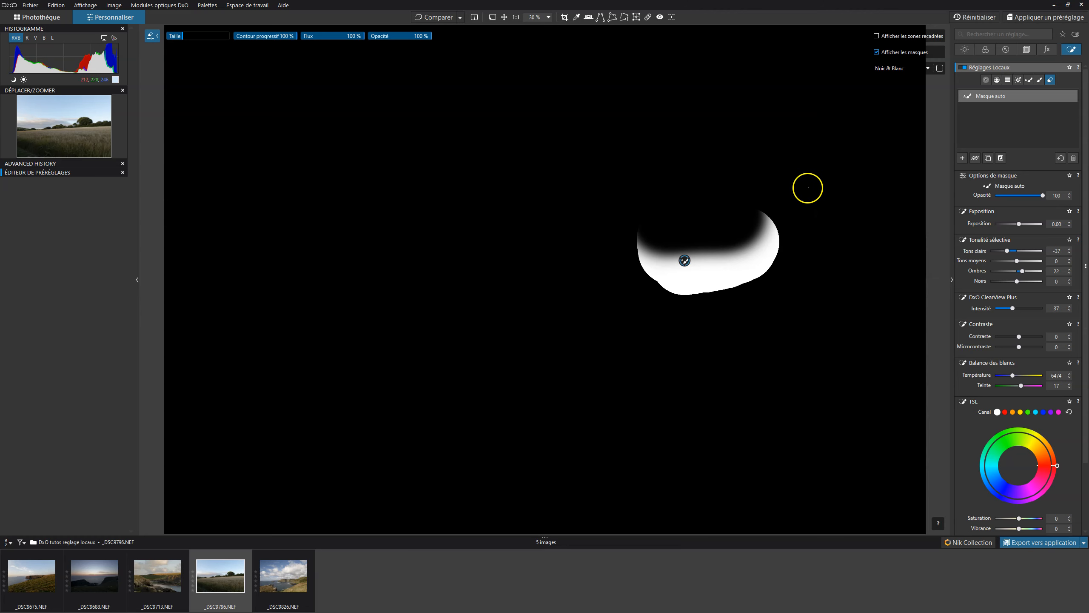
mouse_move(749, 207)
left_mouse_down()
mouse_move(775, 287)
mouse_move(767, 235)
mouse_move(762, 280)
mouse_move(728, 310)
mouse_move(654, 308)
mouse_move(634, 302)
mouse_move(638, 207)
mouse_move(621, 277)
mouse_move(639, 321)
mouse_move(703, 331)
mouse_move(736, 312)
mouse_move(741, 227)
left_mouse_up()
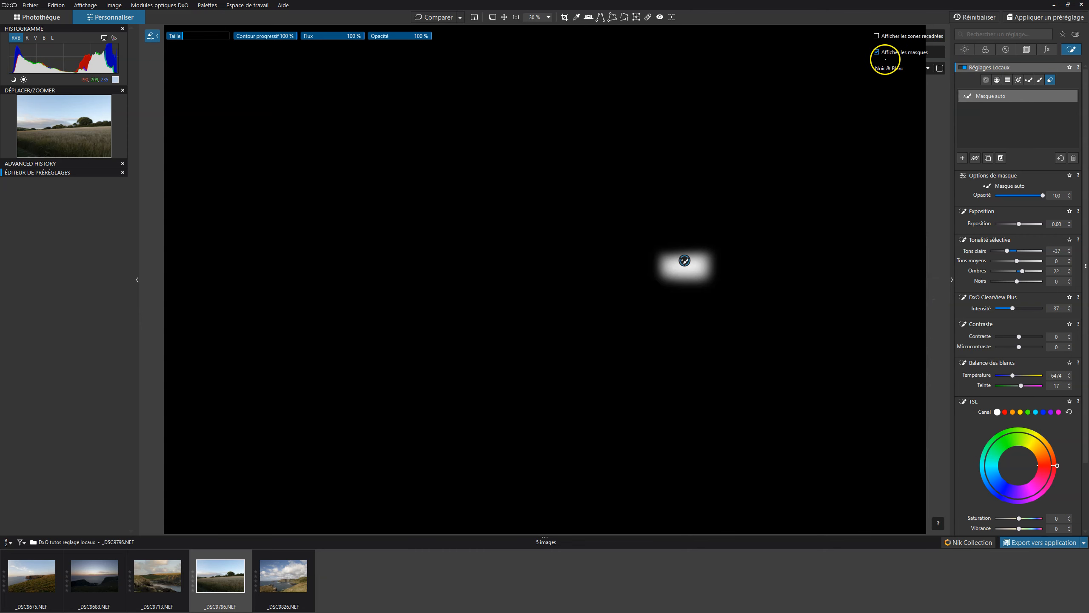
left_click(876, 52)
left_click(1064, 275)
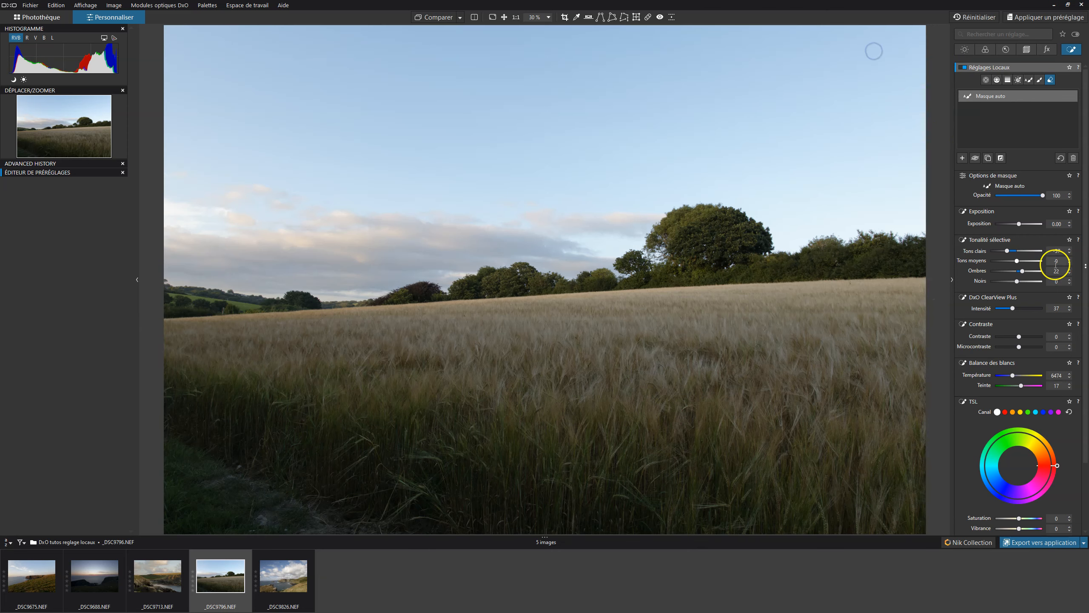
left_click(1050, 79)
left_click(796, 126)
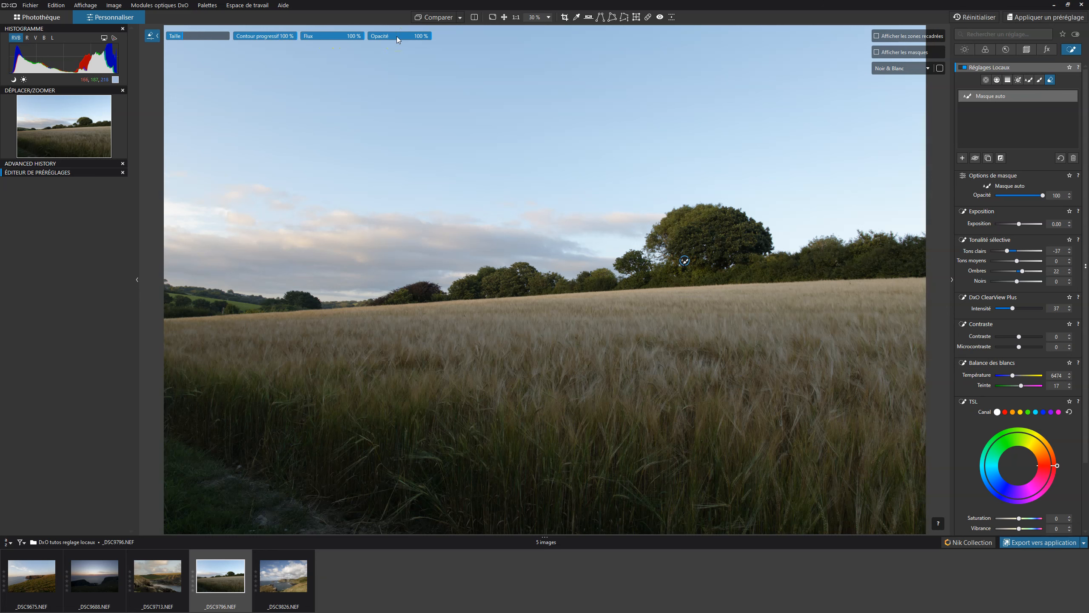
left_click(1039, 80)
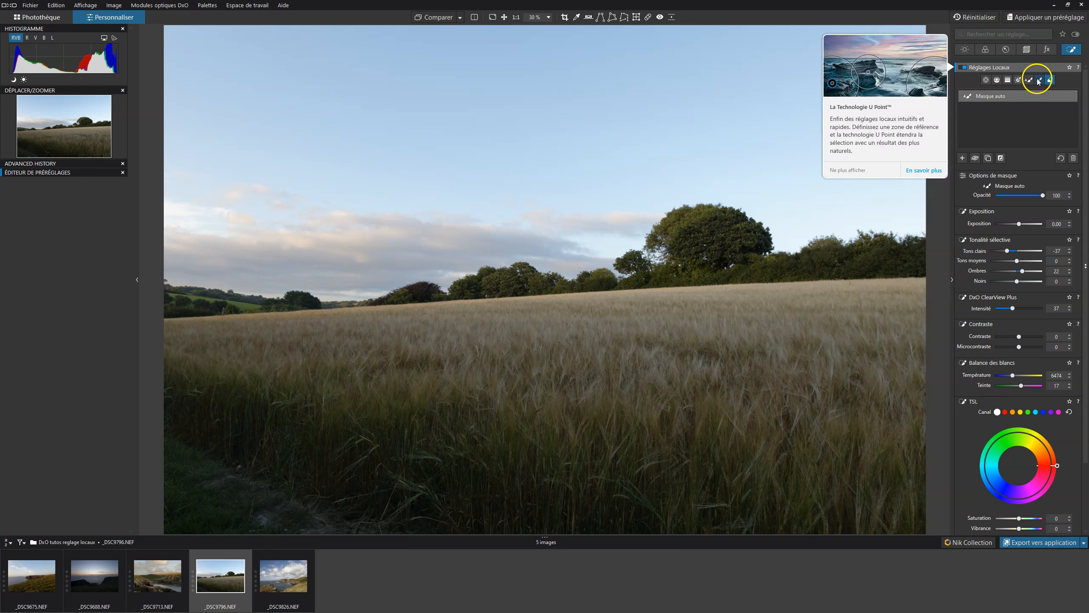
left_click(1050, 80)
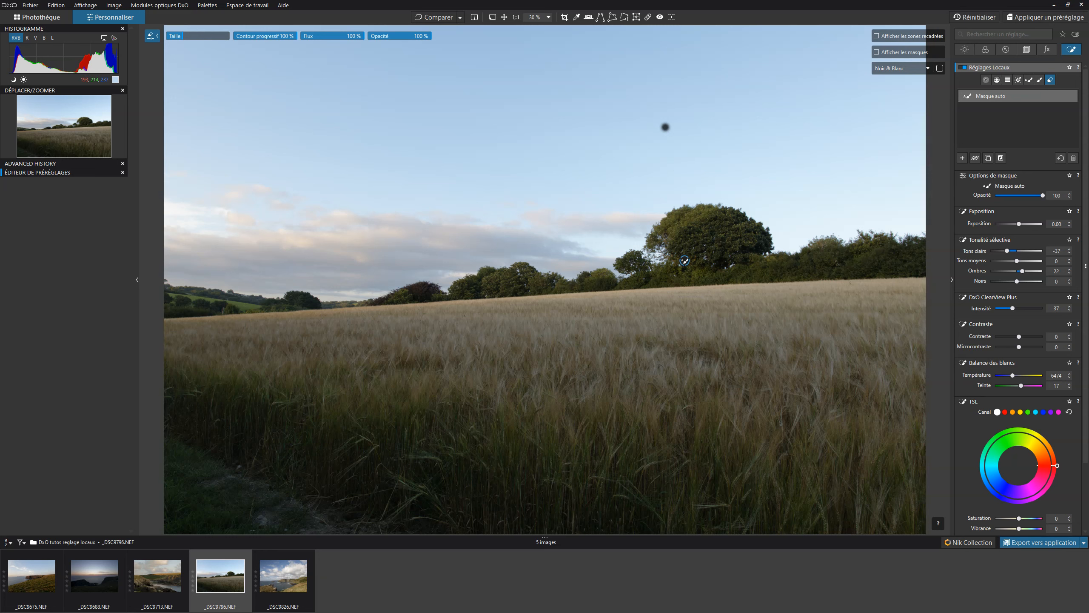
left_click(982, 122)
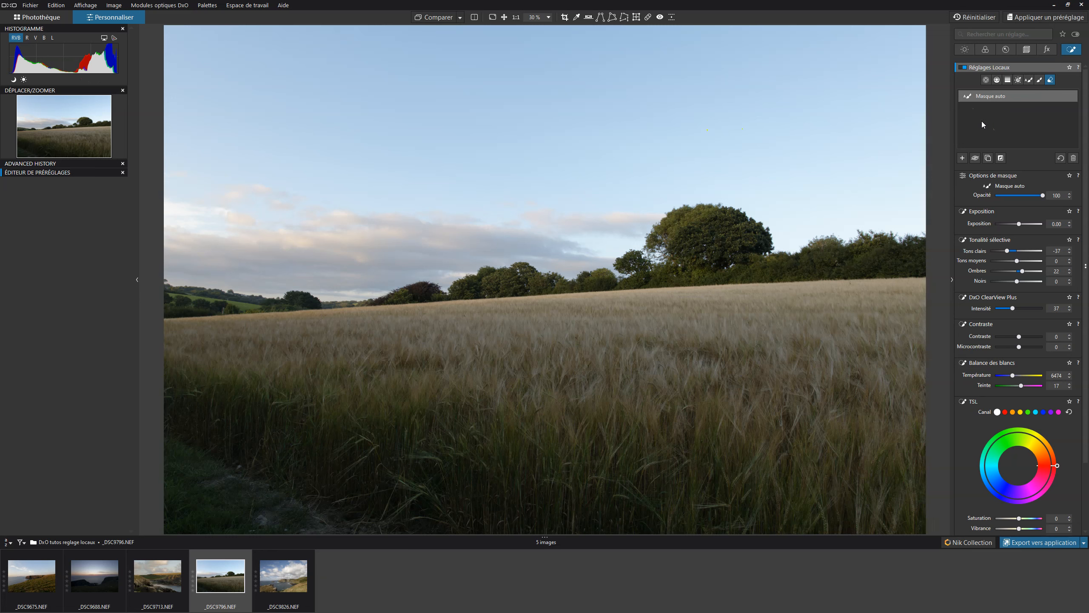
left_click(950, 127)
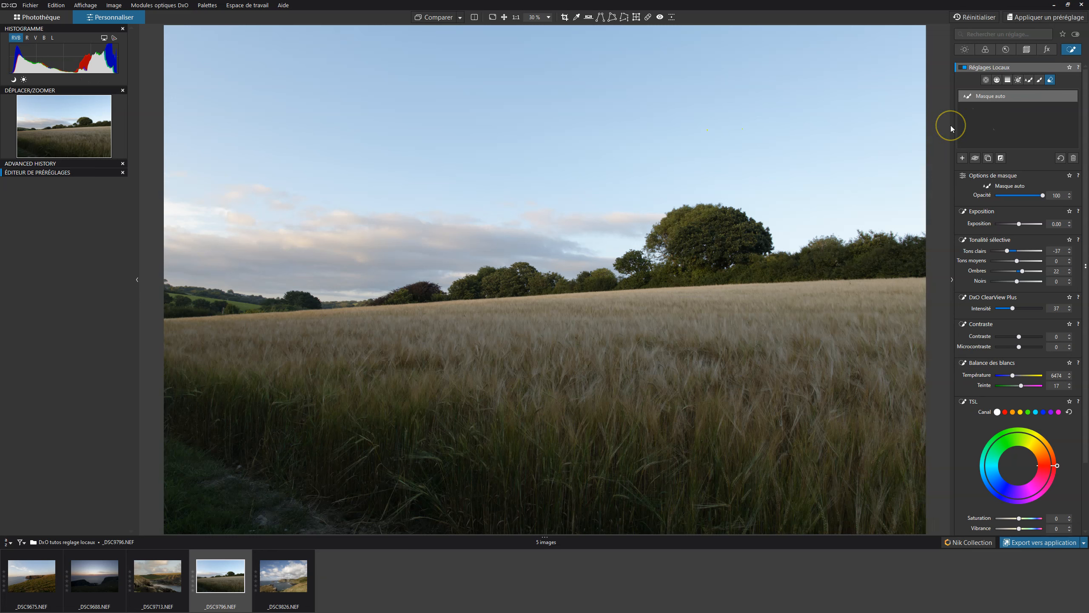